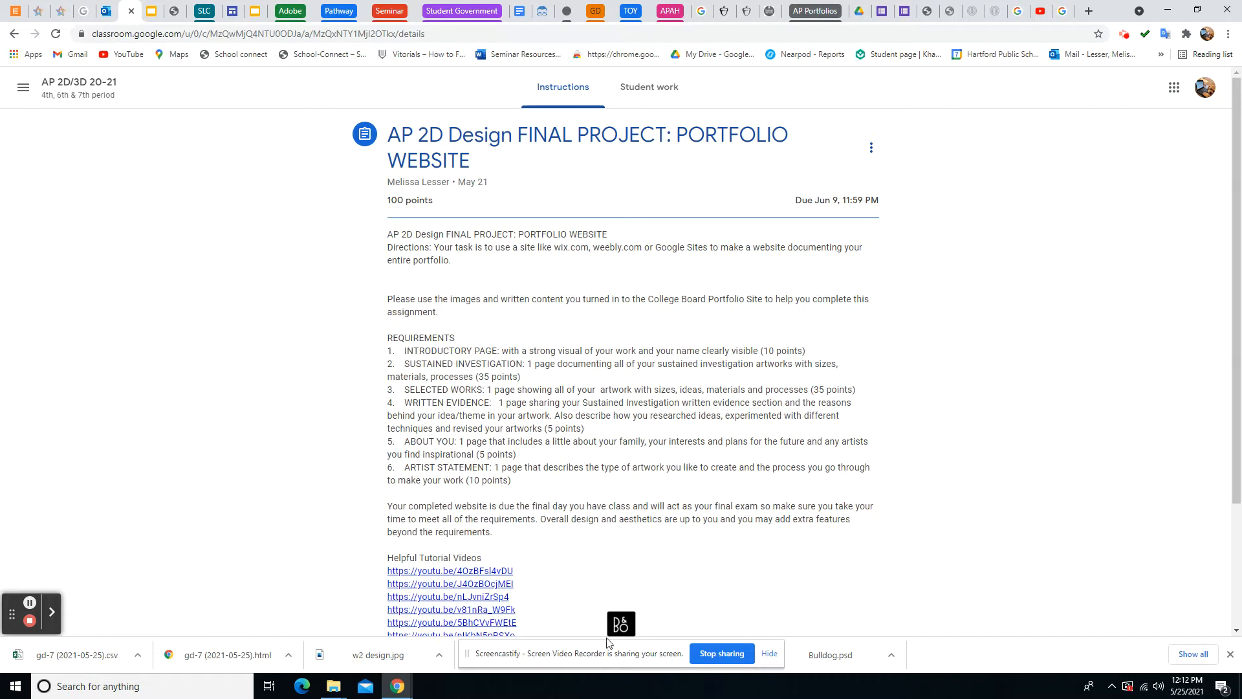
From the class page, find and expand the FINAL PROJECT portfolio website assignment in Classwork
{"action": "mouse_move", "coordinate": [611, 641]}
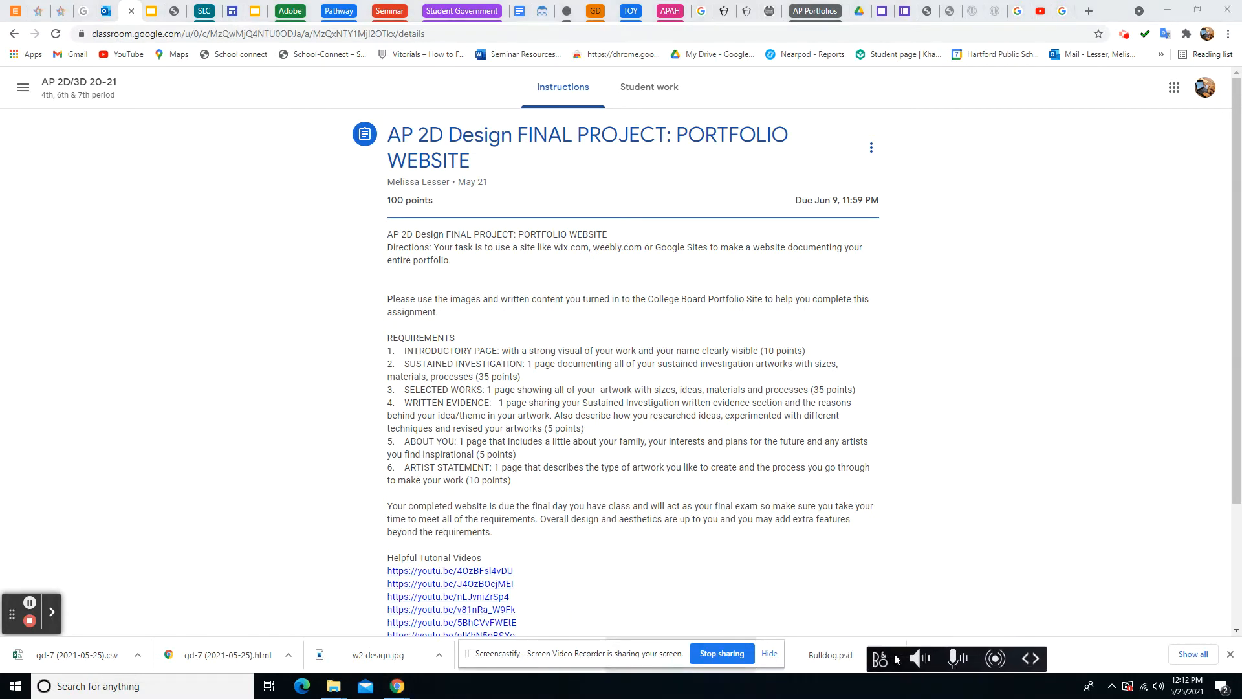
{"action": "scroll", "coordinate": [588, 549], "scroll_direction": "down", "scroll_amount": 1}
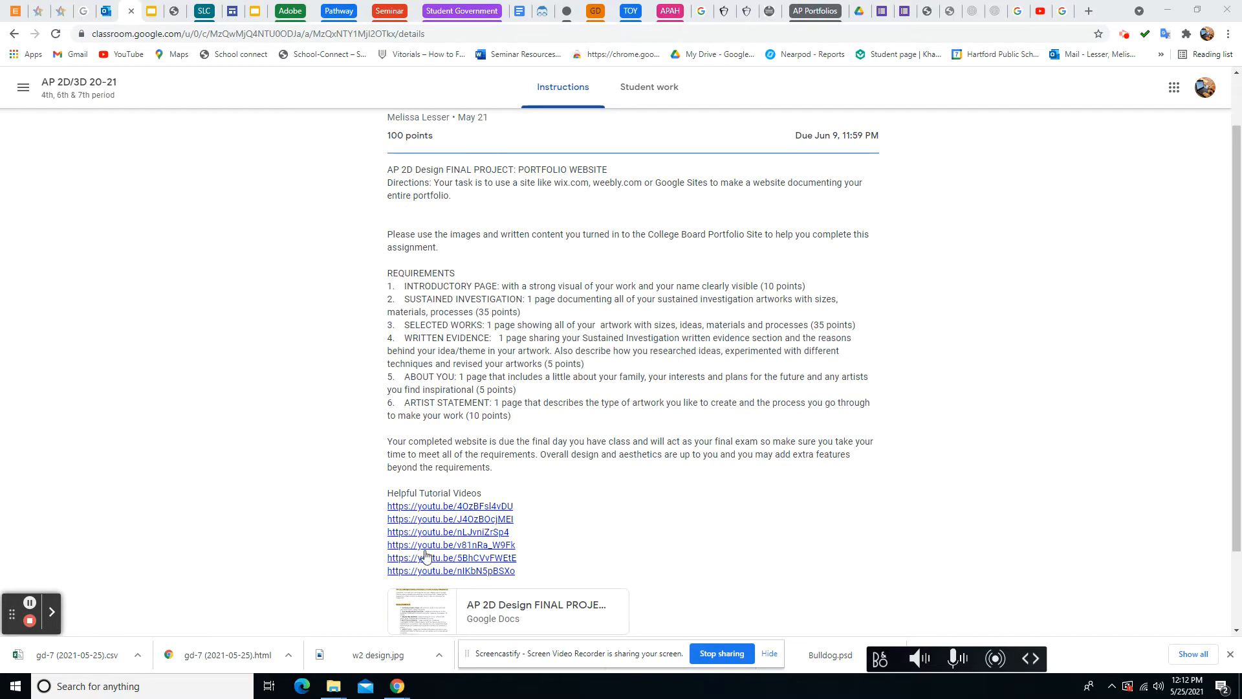
{"action": "scroll", "coordinate": [323, 277], "scroll_direction": "up", "scroll_amount": 1}
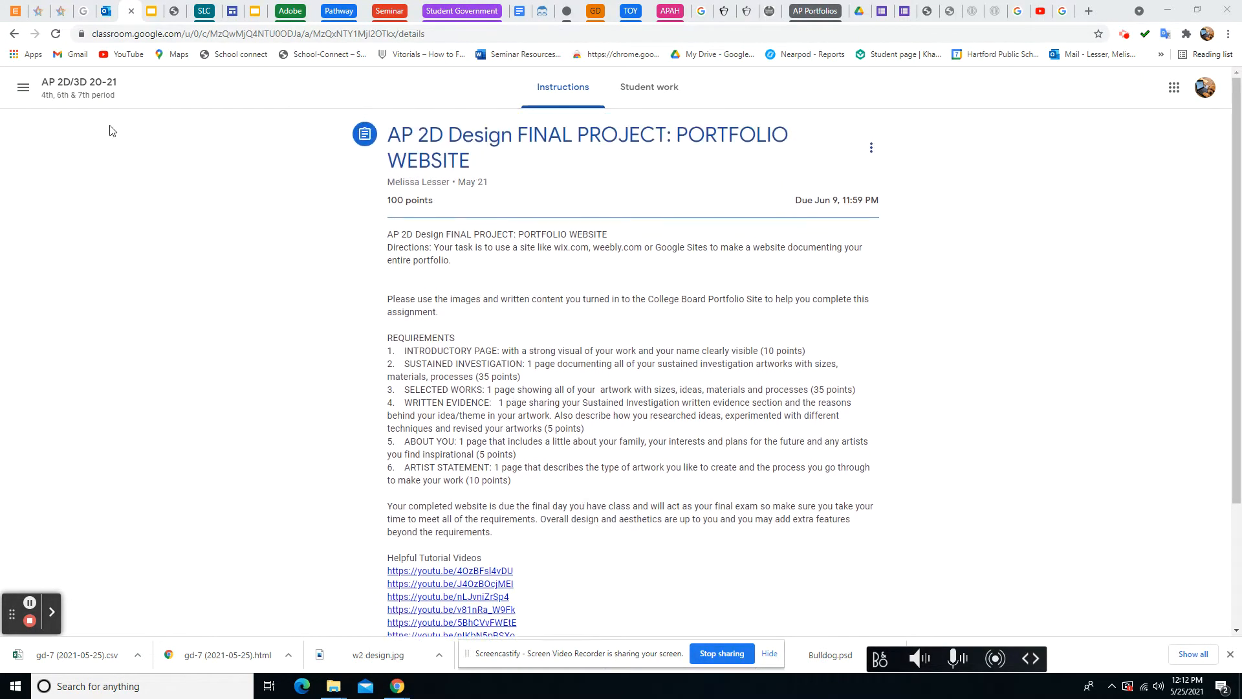
{"action": "left_click", "coordinate": [74, 83]}
{"action": "left_click", "coordinate": [590, 90]}
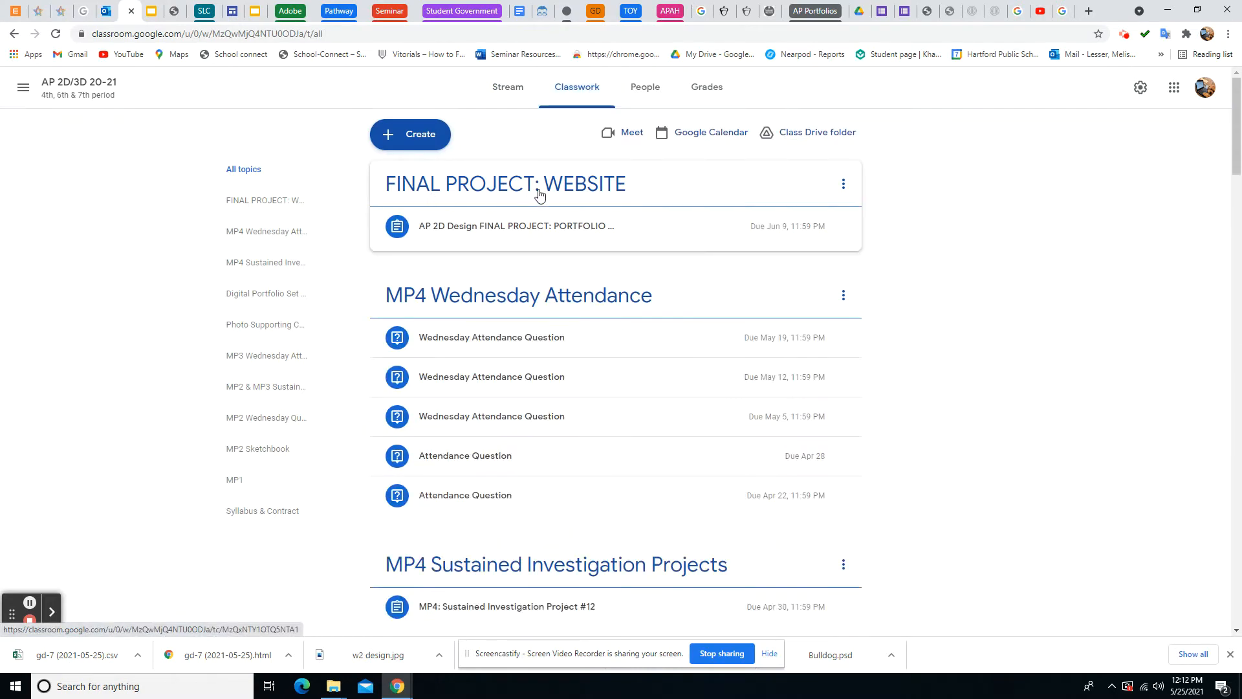
{"action": "left_click", "coordinate": [498, 230]}
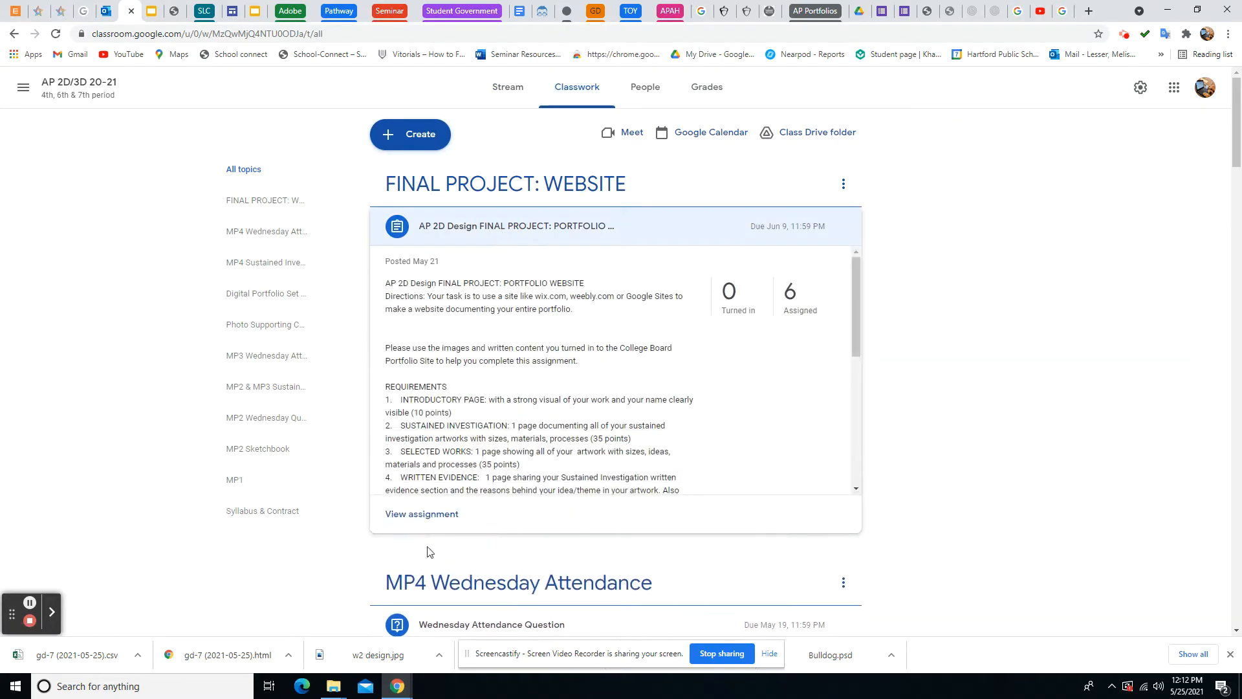
View the full assignment and open its attached 'AP 2D Design FINAL PROJECT: PORTFOLIO WEBSITE' Google Doc
{"action": "left_click", "coordinate": [422, 513]}
{"action": "left_click", "coordinate": [568, 86]}
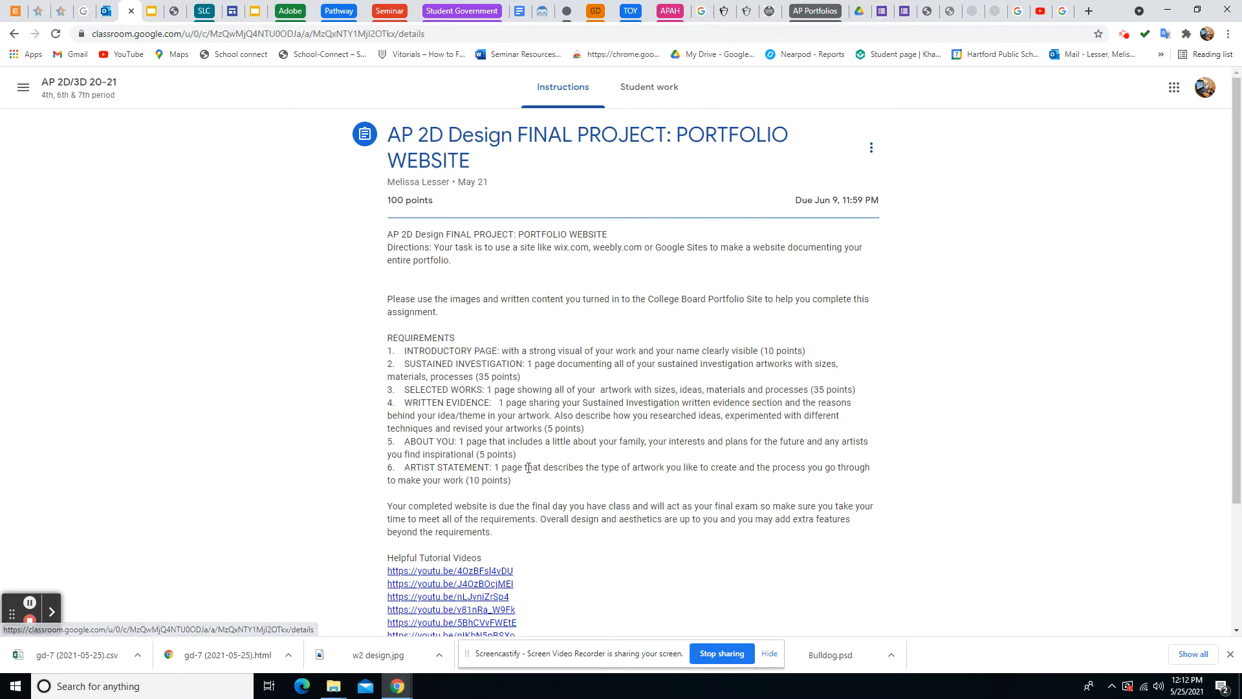
{"action": "scroll", "coordinate": [449, 504], "scroll_direction": "down", "scroll_amount": 2}
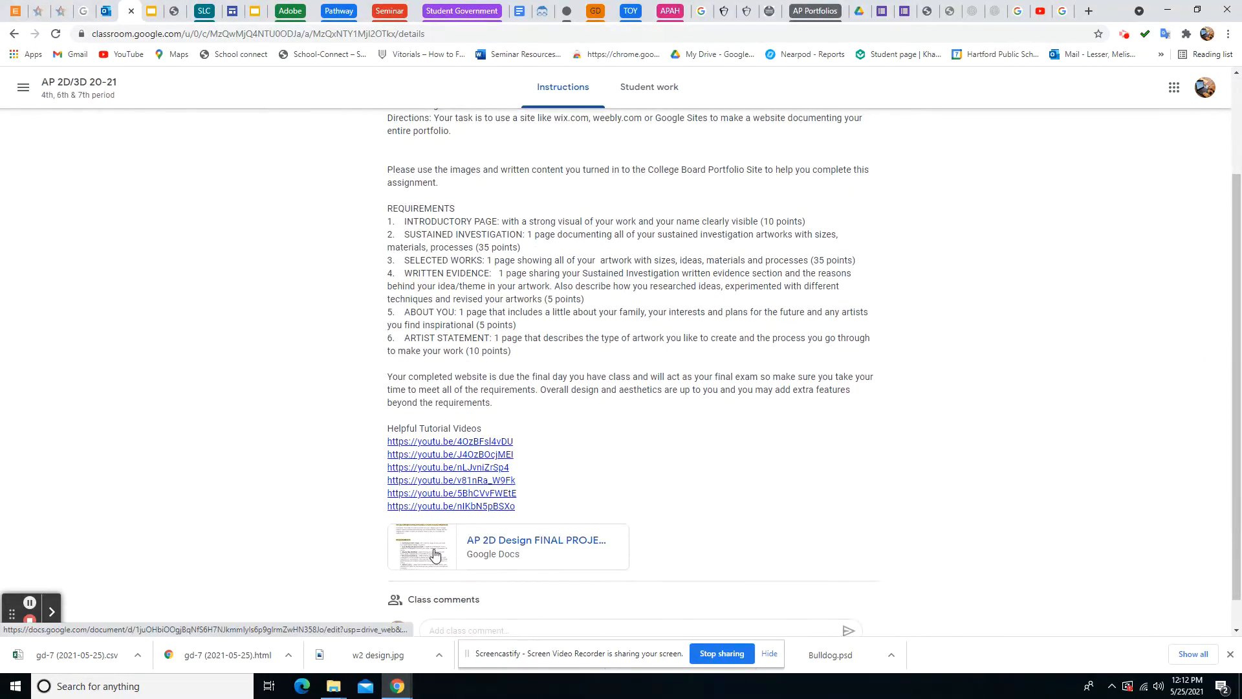
{"action": "left_click", "coordinate": [426, 551]}
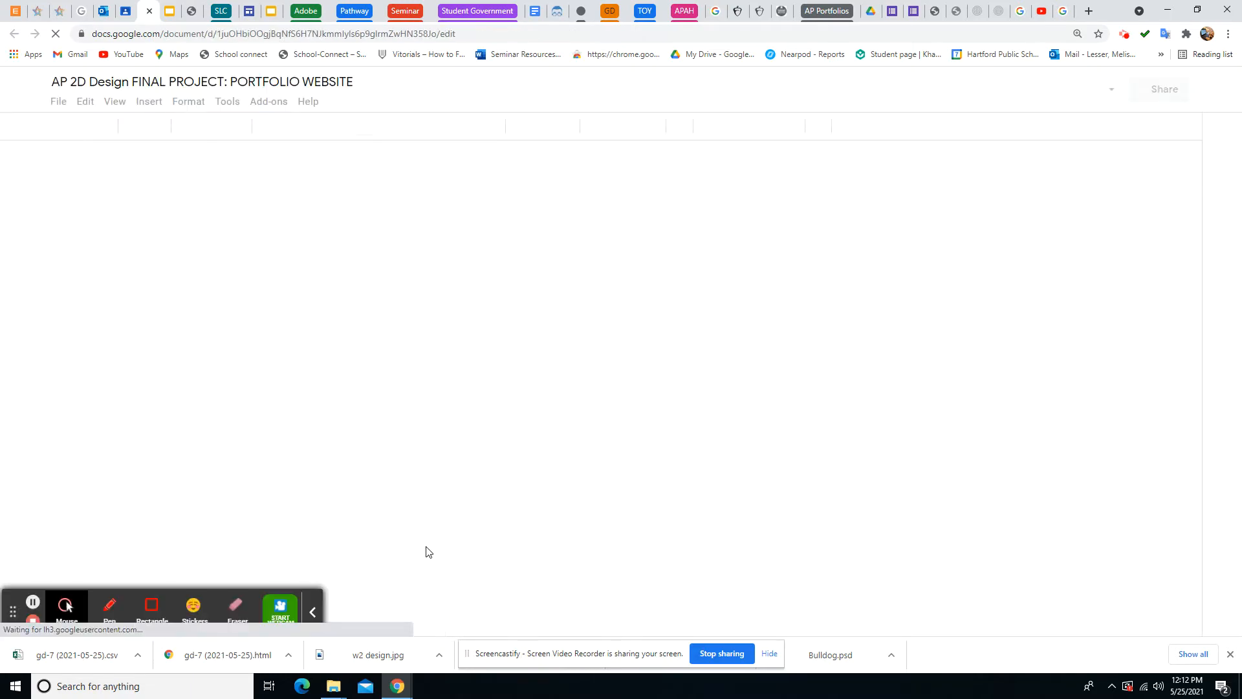
{"action": "scroll", "coordinate": [517, 430], "scroll_direction": "down", "scroll_amount": 3}
{"action": "scroll", "coordinate": [517, 430], "scroll_direction": "down", "scroll_amount": 3}
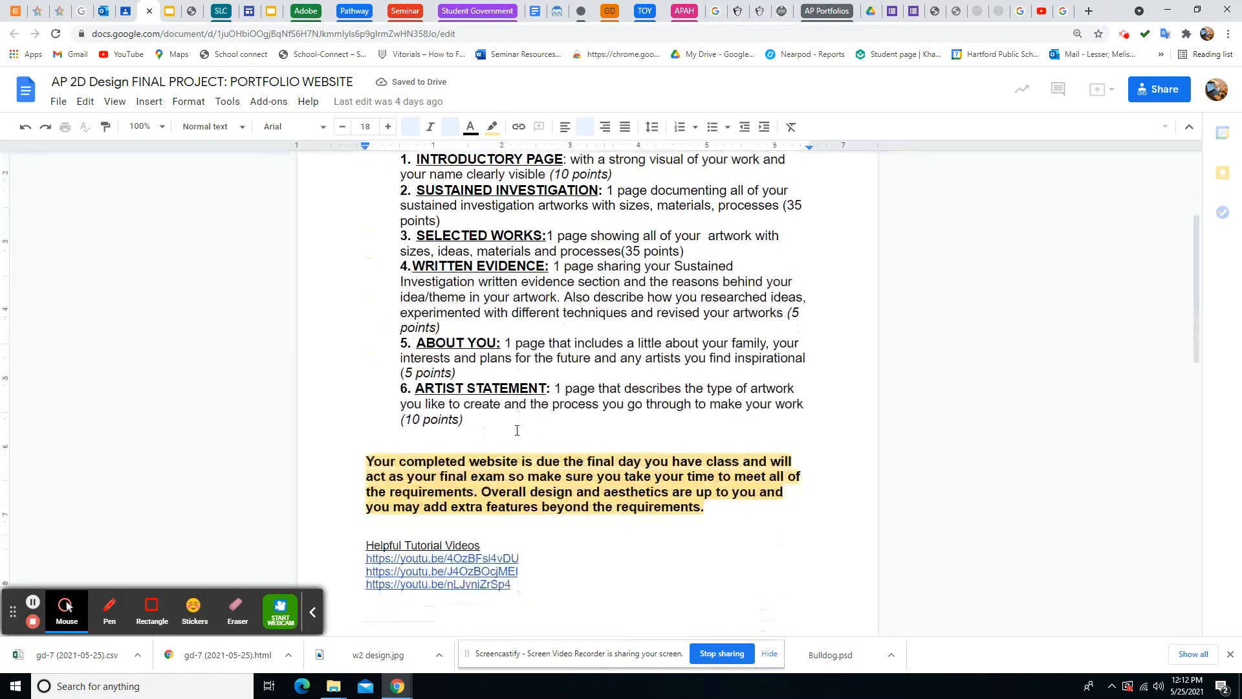
{"action": "scroll", "coordinate": [366, 584], "scroll_direction": "up", "scroll_amount": 4}
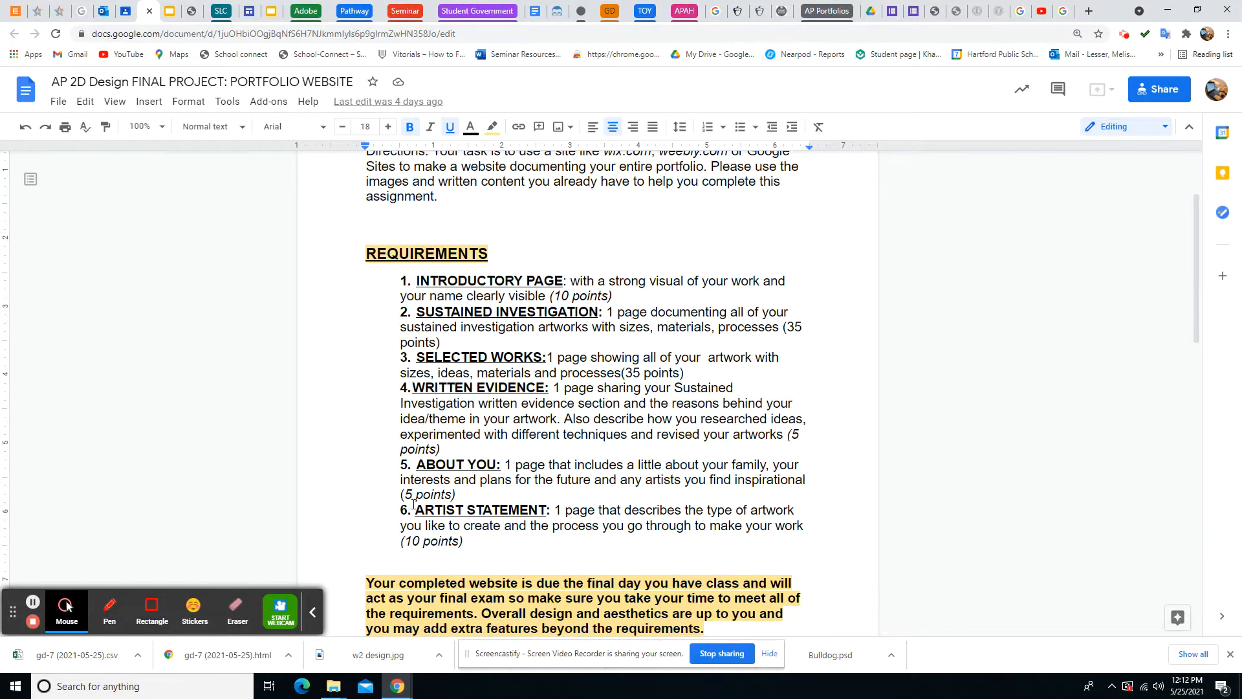
{"action": "scroll", "coordinate": [413, 503], "scroll_direction": "up", "scroll_amount": 1}
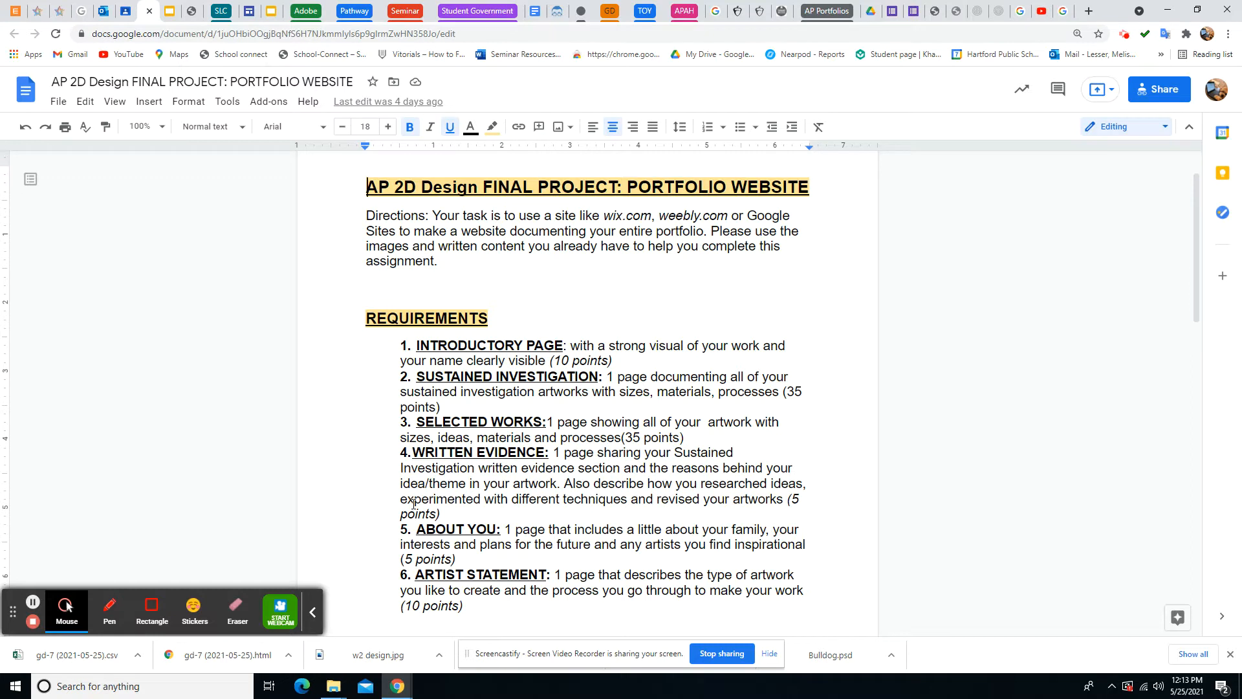
{"action": "left_click", "coordinate": [313, 613]}
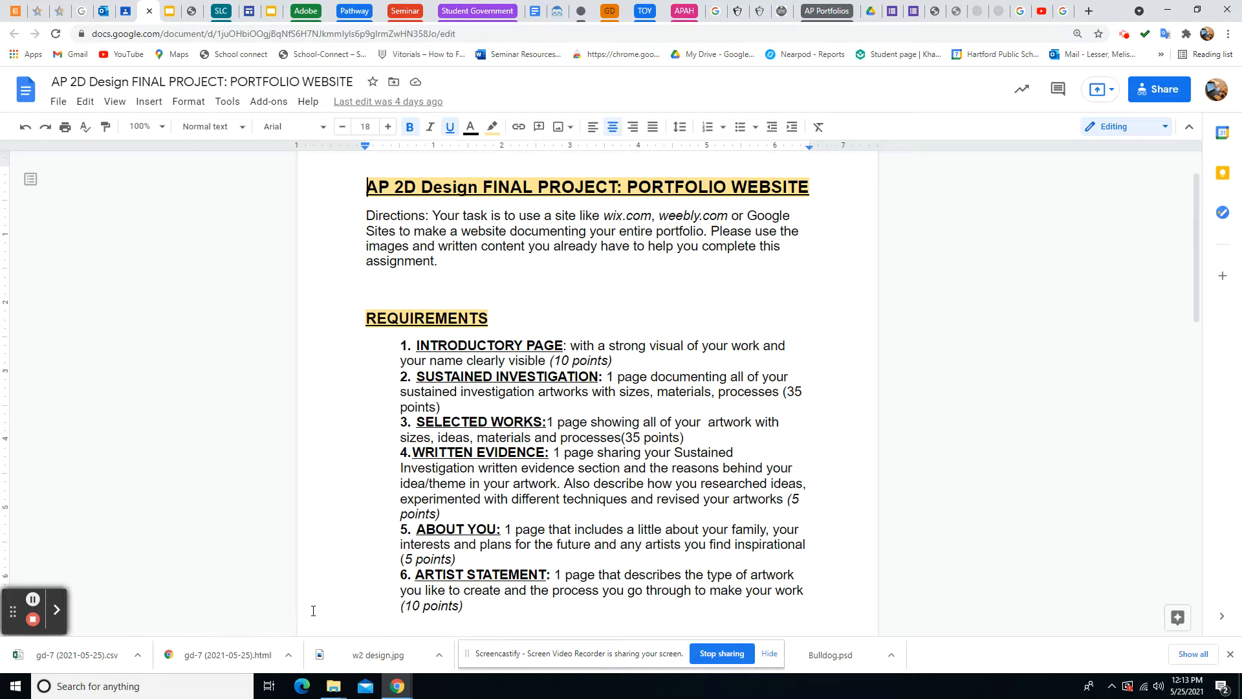
{"action": "scroll", "coordinate": [481, 414], "scroll_direction": "down", "scroll_amount": 1}
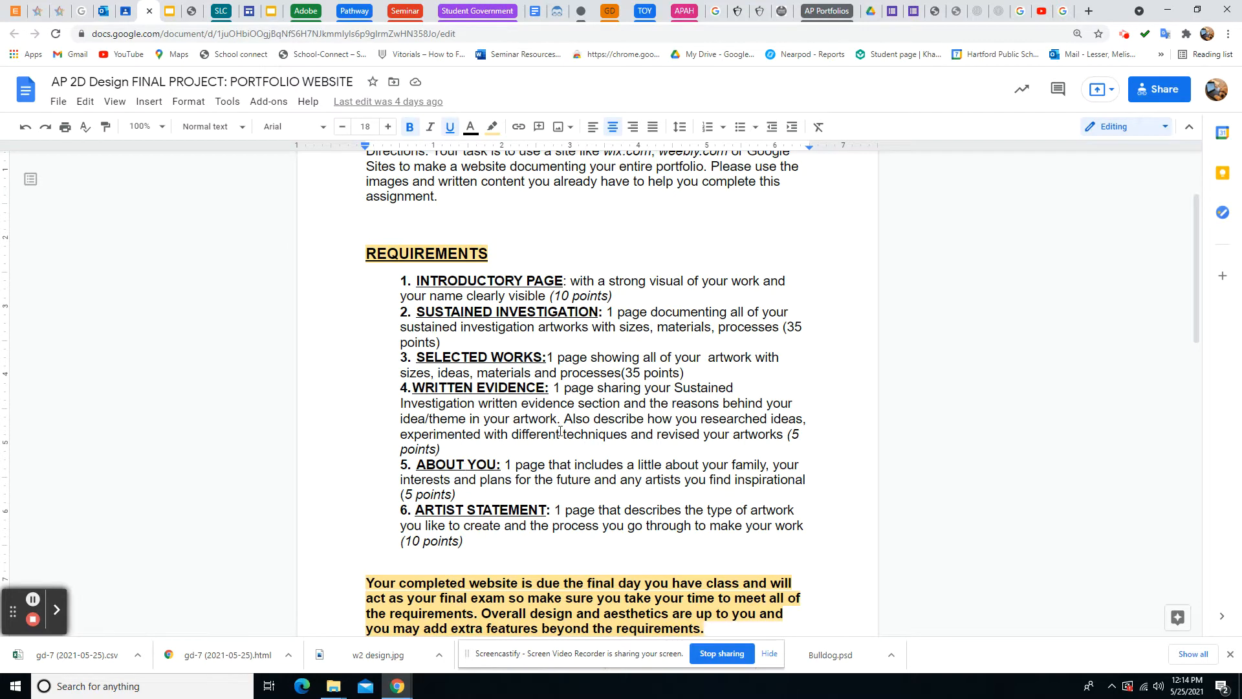
{"action": "scroll", "coordinate": [505, 362], "scroll_direction": "down", "scroll_amount": 2}
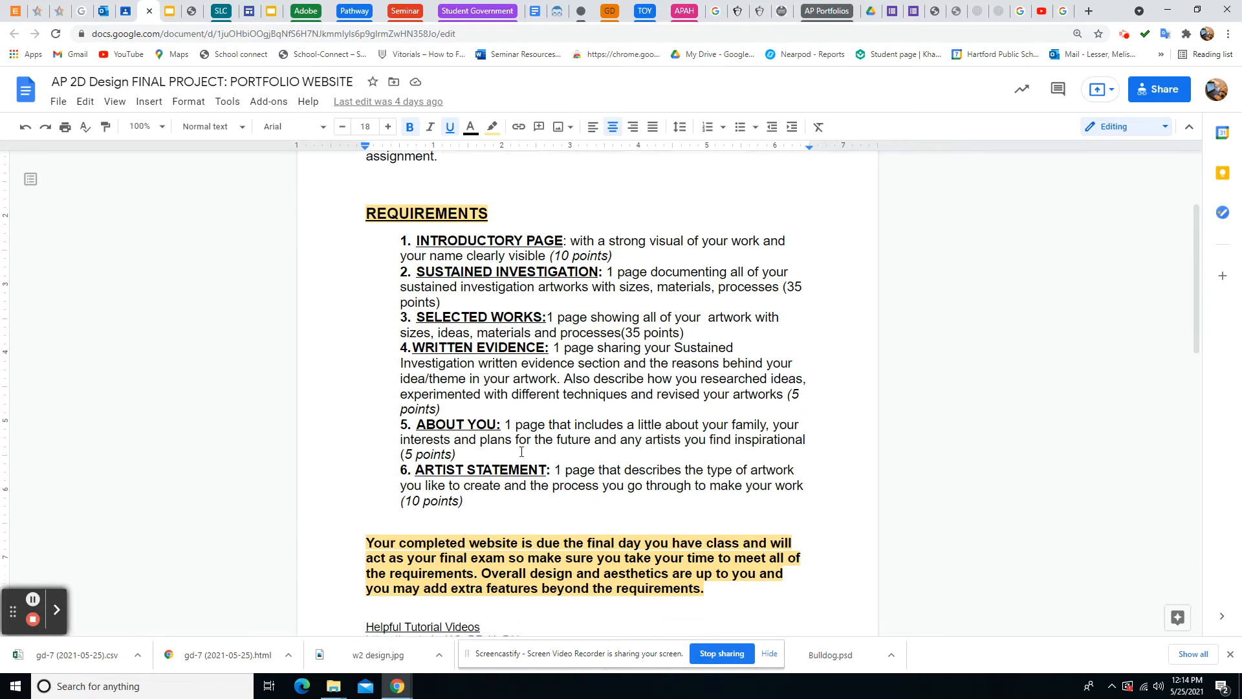
{"action": "scroll", "coordinate": [511, 462], "scroll_direction": "down", "scroll_amount": 5}
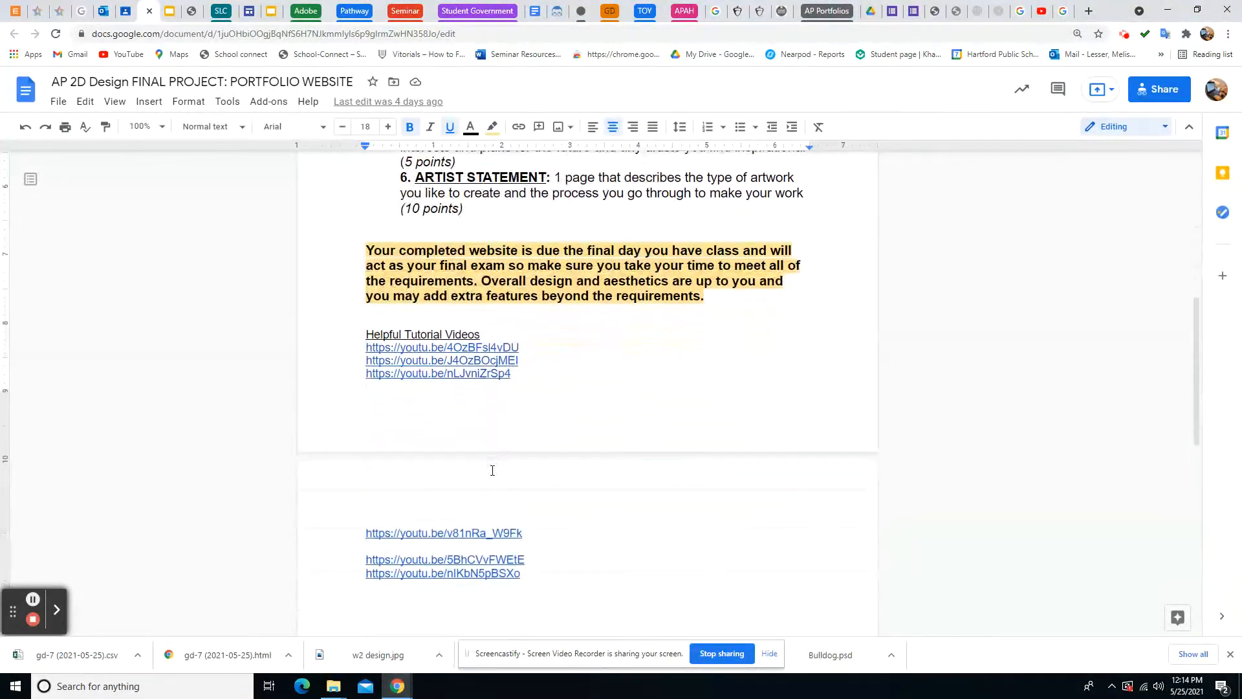
{"action": "scroll", "coordinate": [491, 470], "scroll_direction": "up", "scroll_amount": 4}
{"action": "scroll", "coordinate": [491, 470], "scroll_direction": "up", "scroll_amount": 5}
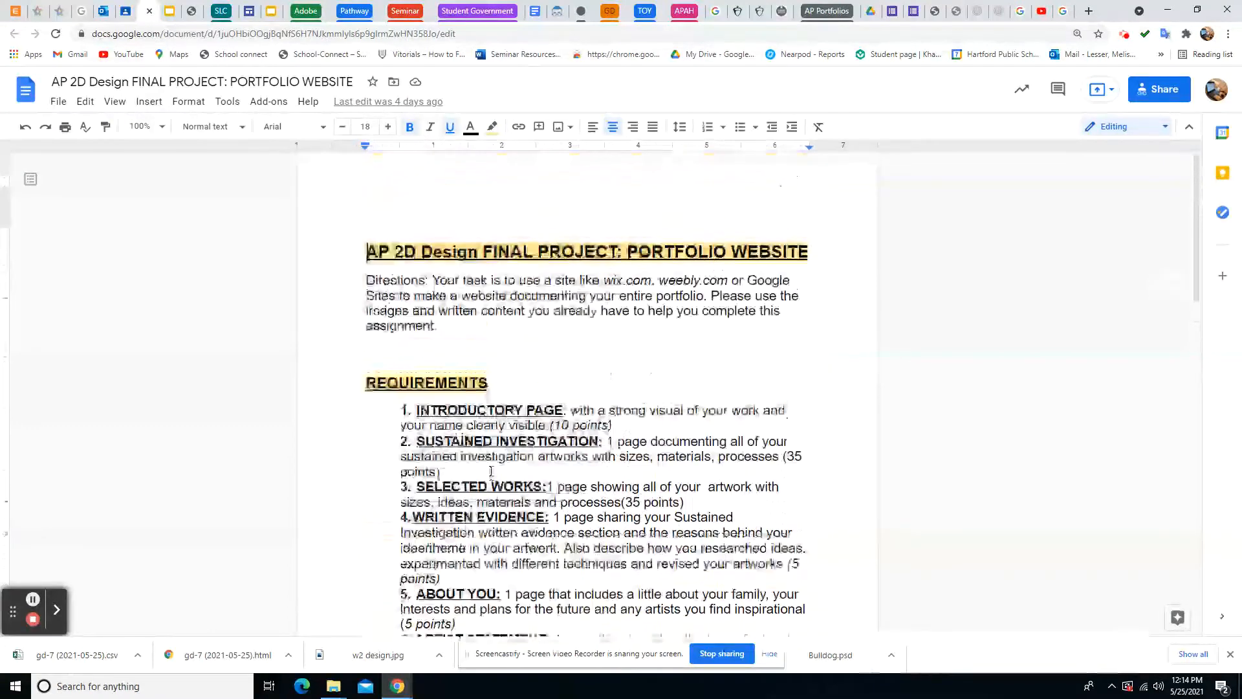
Go from the Google results for 'wix' to wix.com and get started on a new website
{"action": "left_click", "coordinate": [1065, 16]}
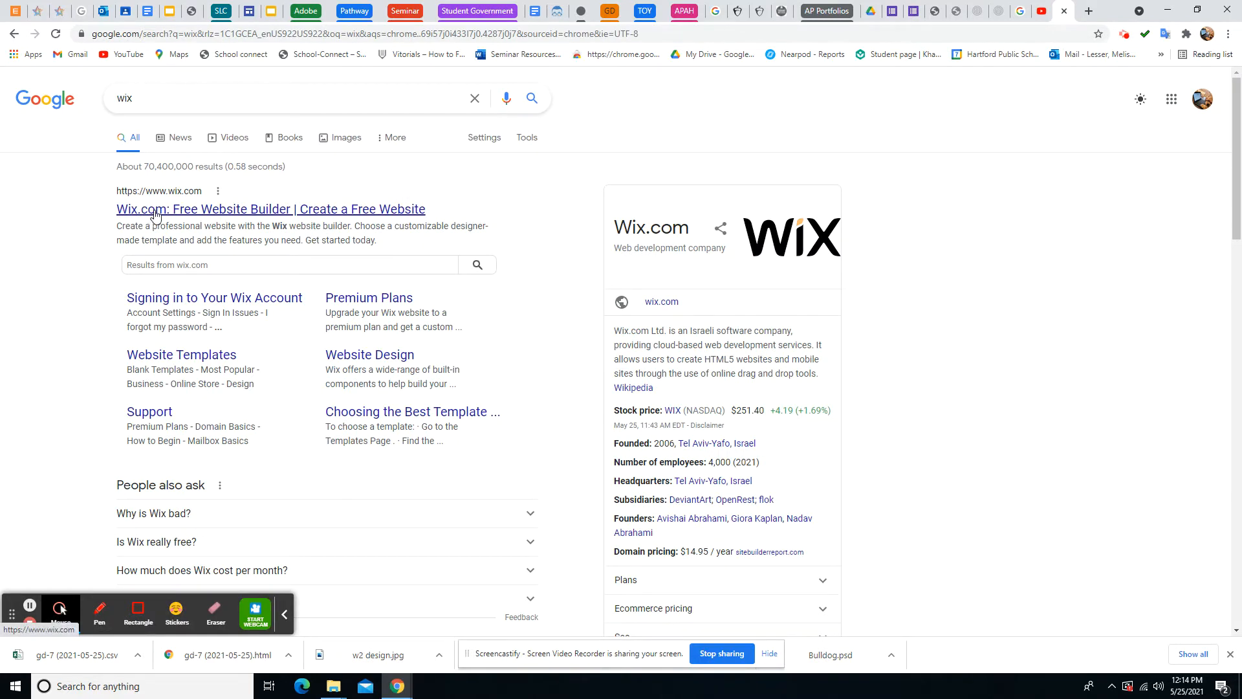
{"action": "left_click", "coordinate": [154, 216]}
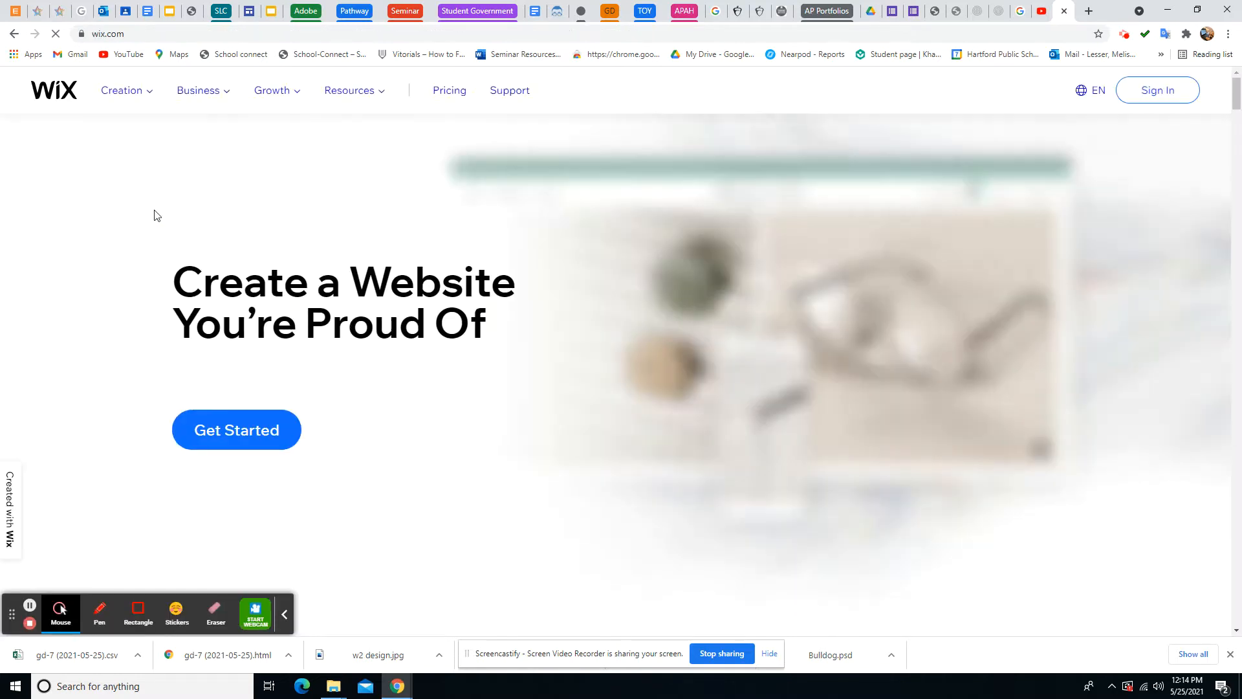
{"action": "left_click", "coordinate": [284, 613]}
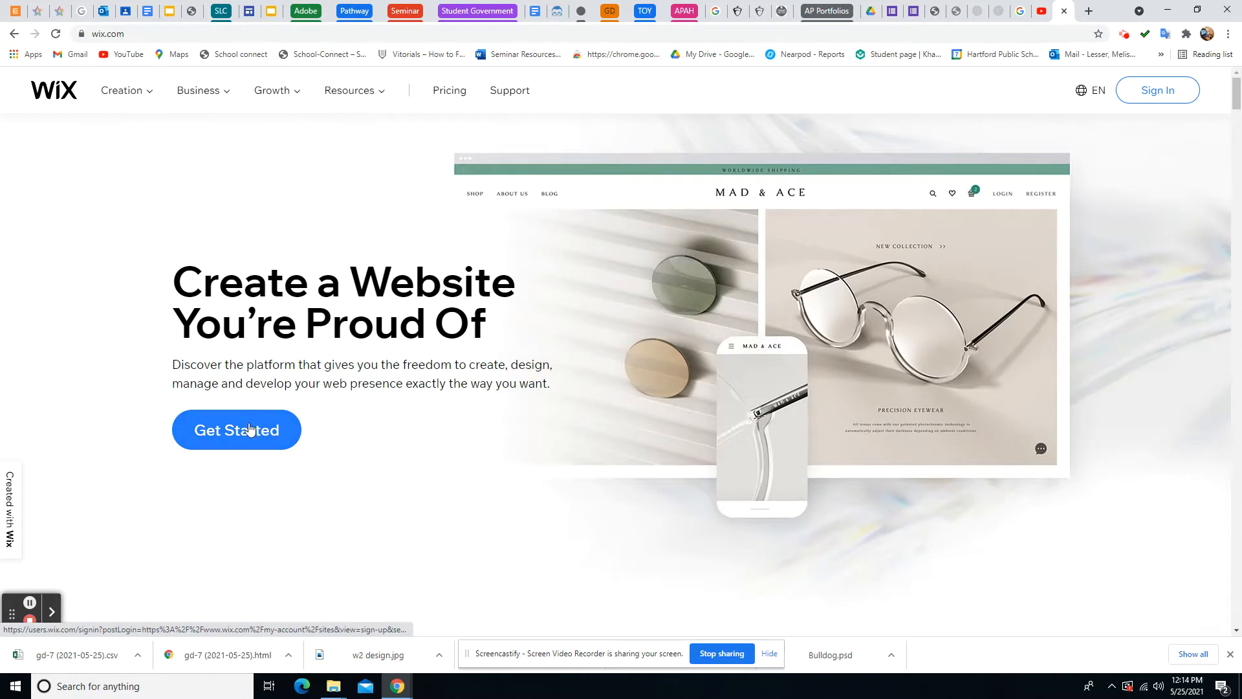
{"action": "left_click", "coordinate": [251, 429]}
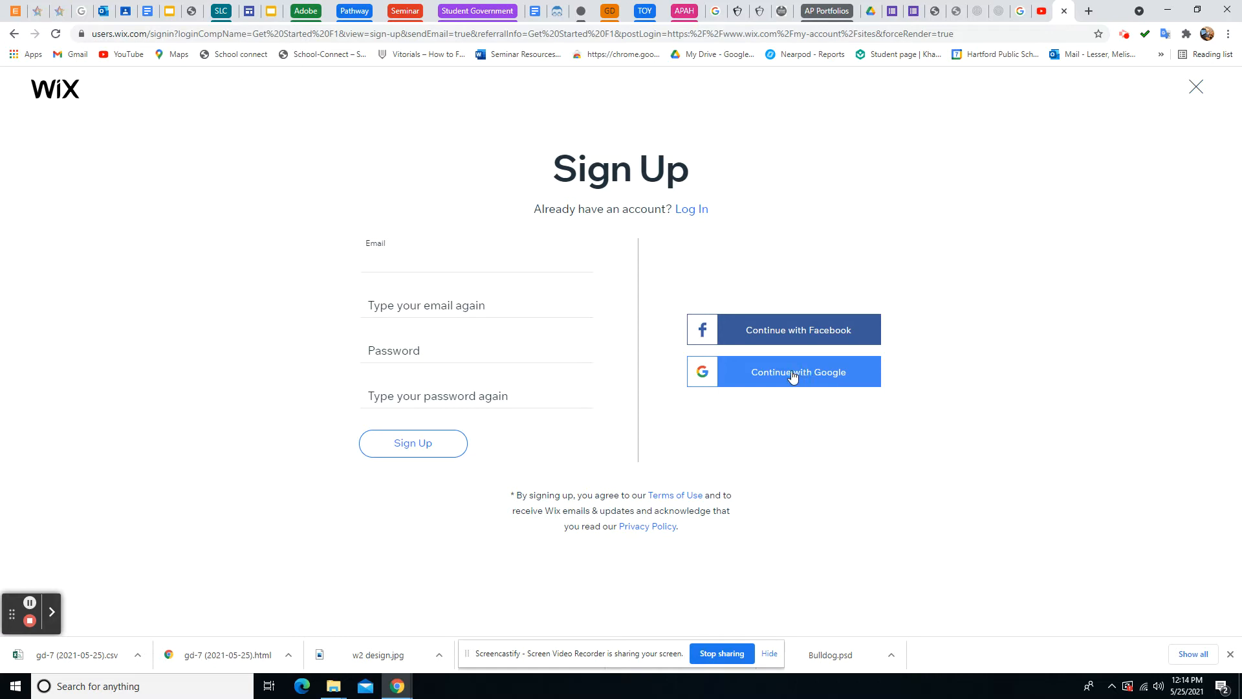
Sign up for Wix with a Google account to reach the 'Let's bring your ideas to life' page
{"action": "left_click", "coordinate": [793, 377]}
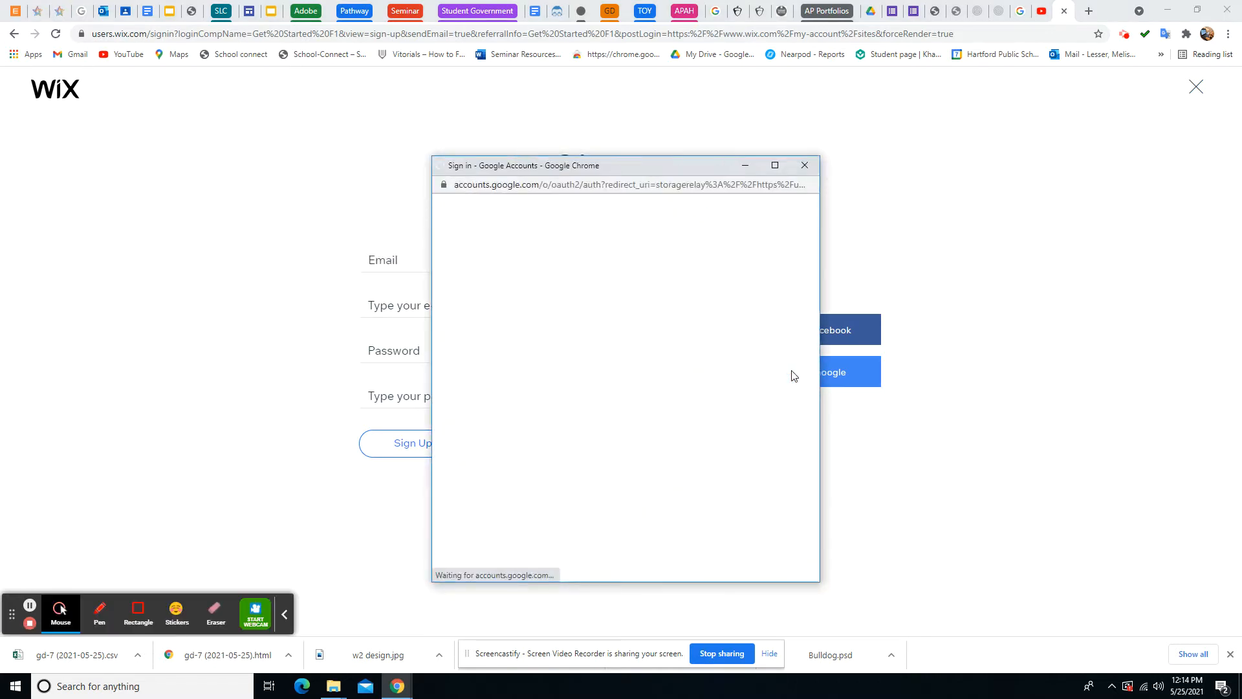
{"action": "left_click", "coordinate": [536, 335]}
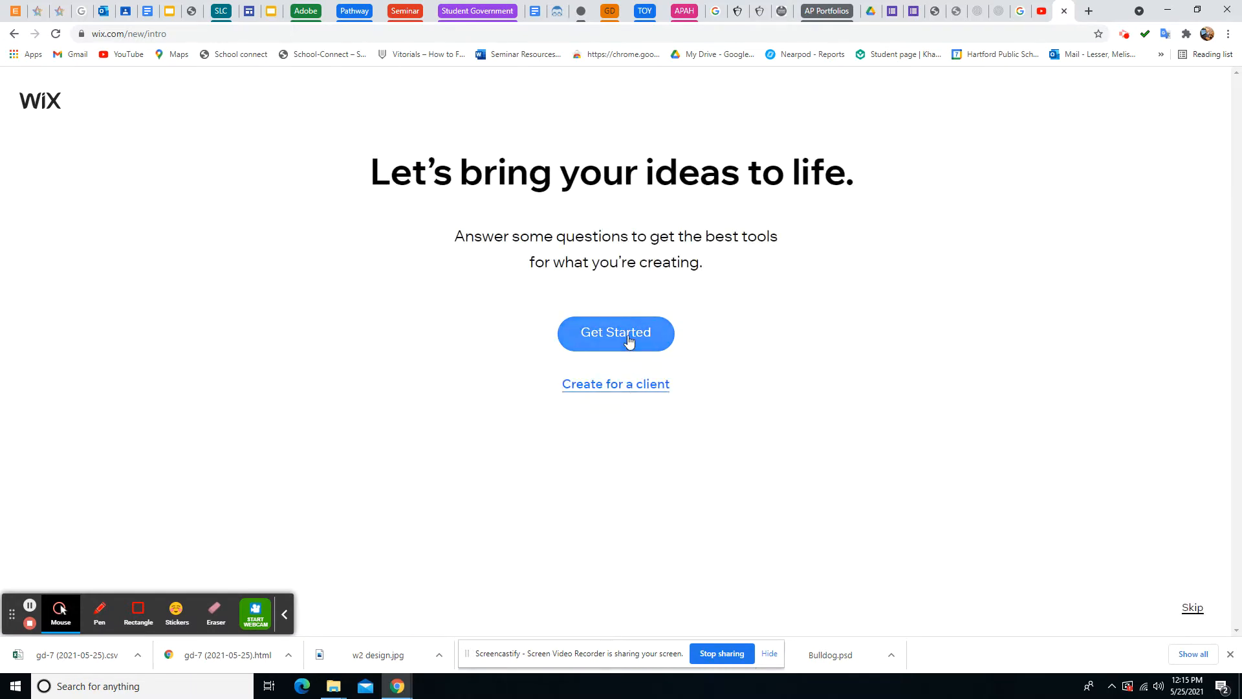
Set the website type to 'Art Portfolio' in the new-site setup
{"action": "left_click", "coordinate": [627, 340]}
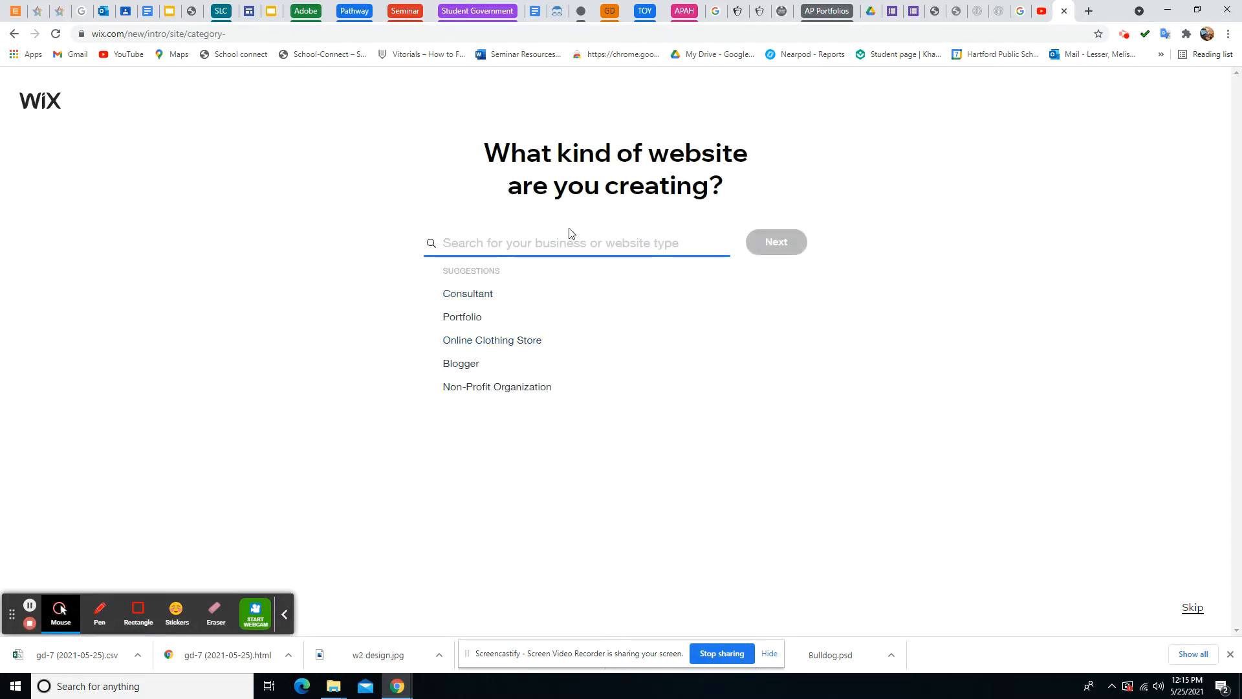
{"action": "type", "text": "a"}
{"action": "key", "text": "Menu"}
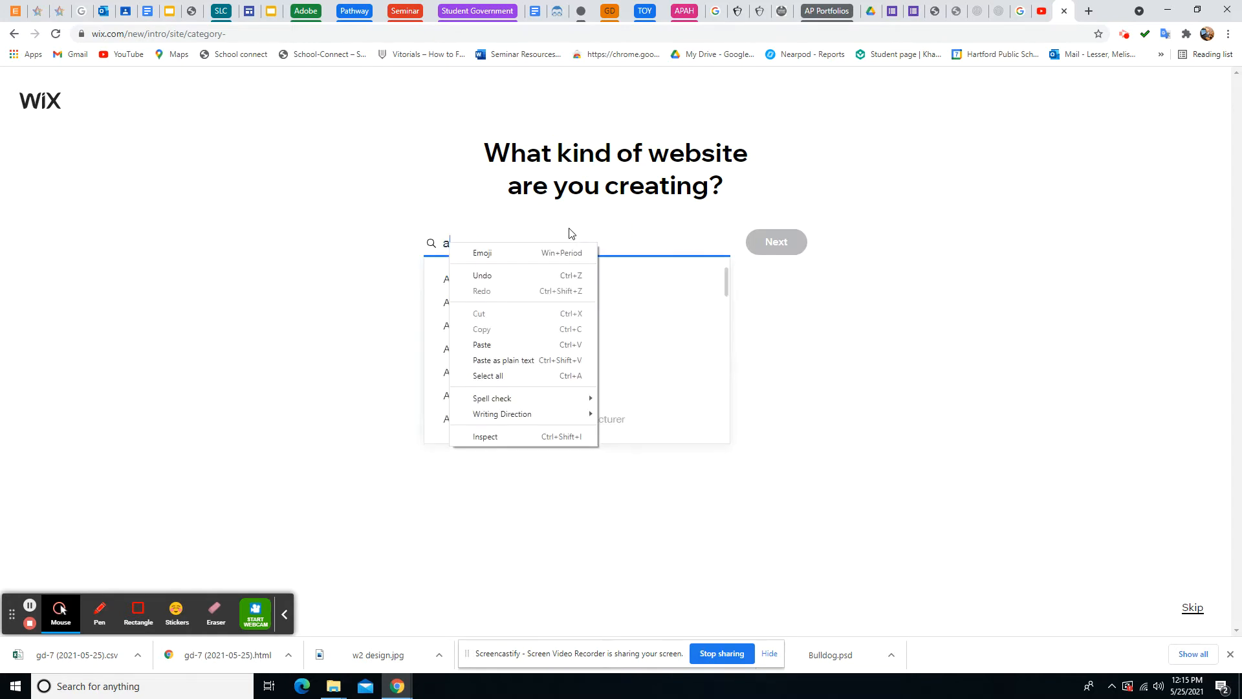
{"action": "left_click", "coordinate": [513, 224]}
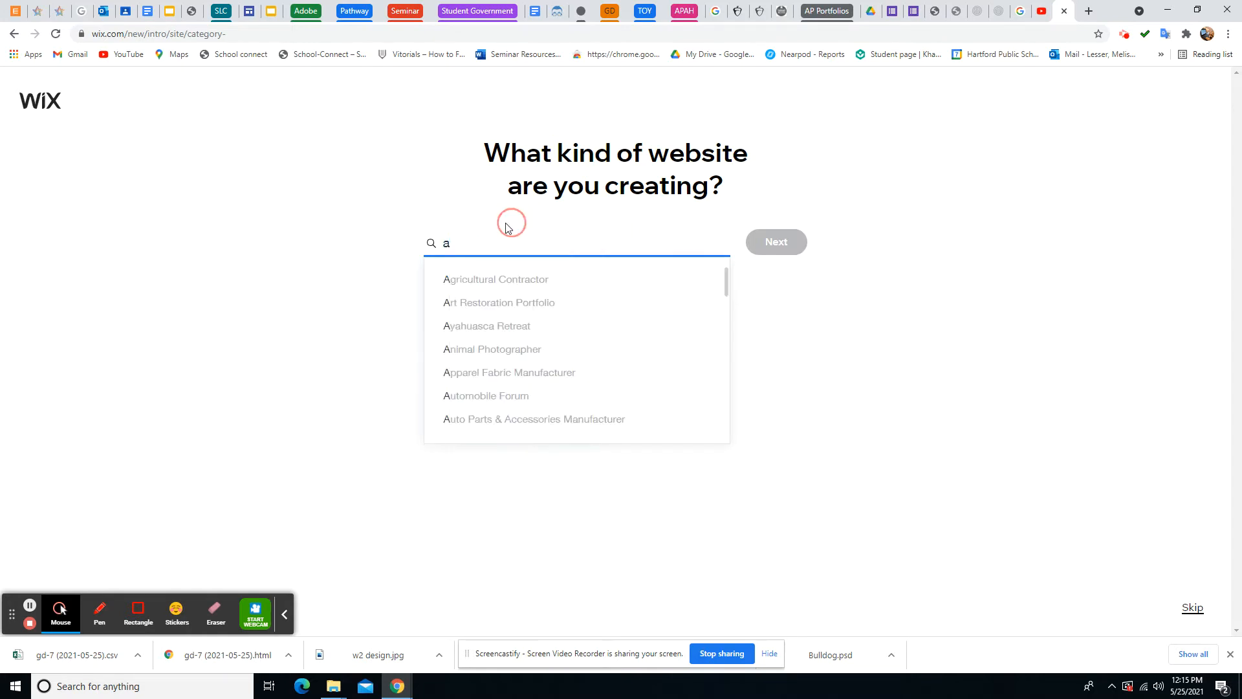
{"action": "key", "text": "BackSpace"}
{"action": "type", "text": "Ar"}
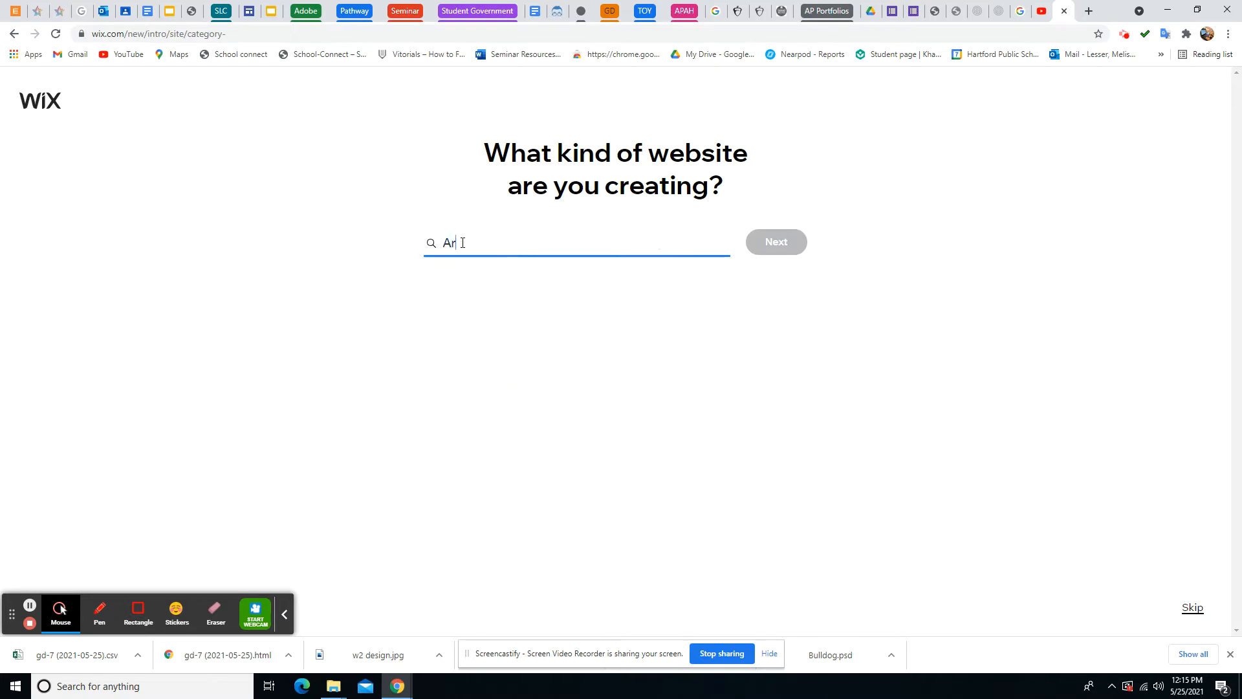
{"action": "type", "text": "t Portfolio"}
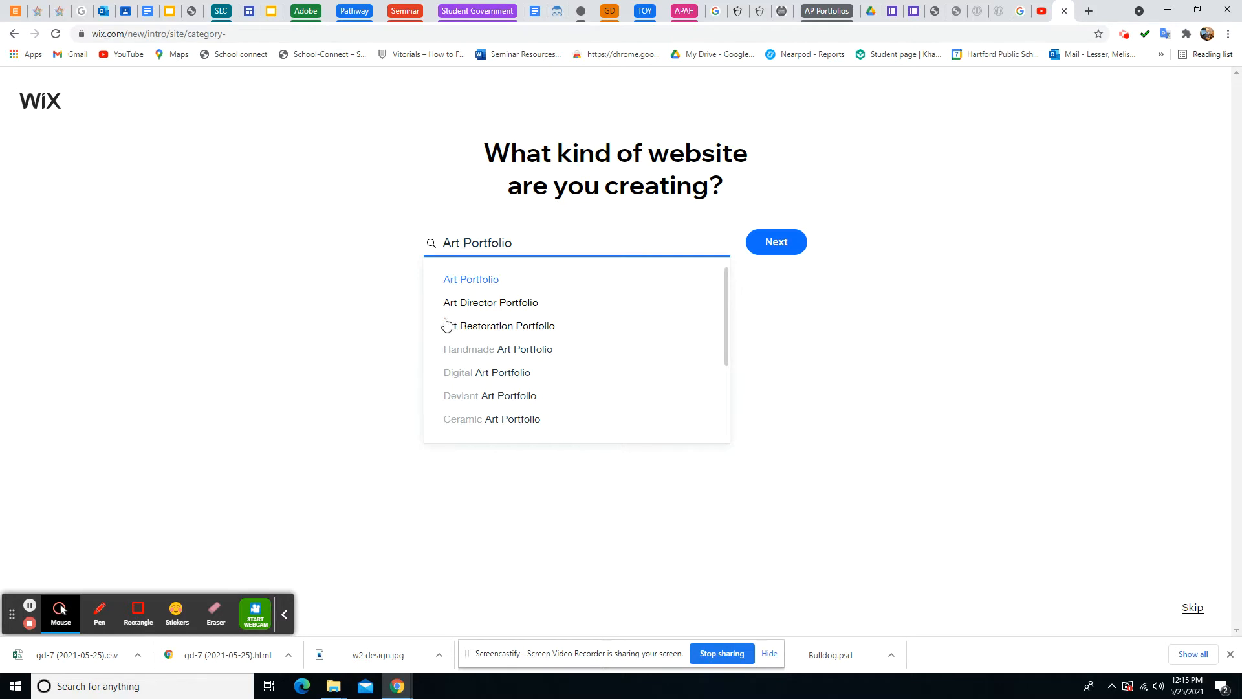
{"action": "left_click", "coordinate": [483, 279]}
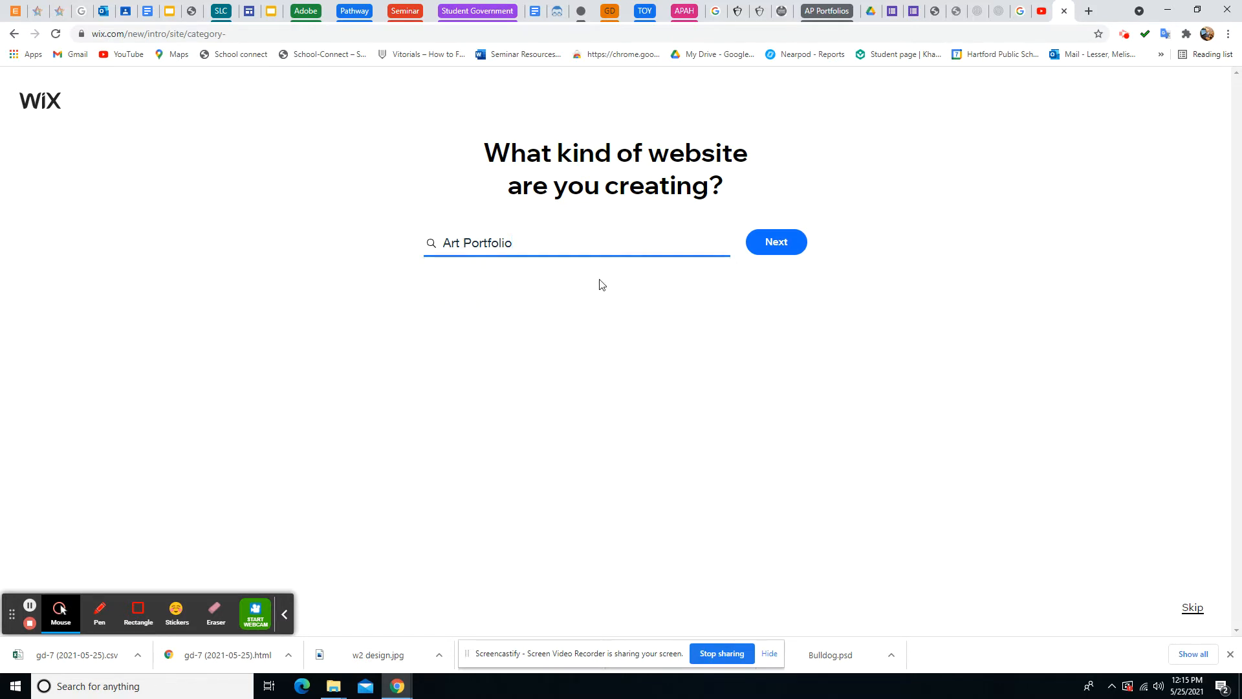
{"action": "left_click", "coordinate": [770, 245]}
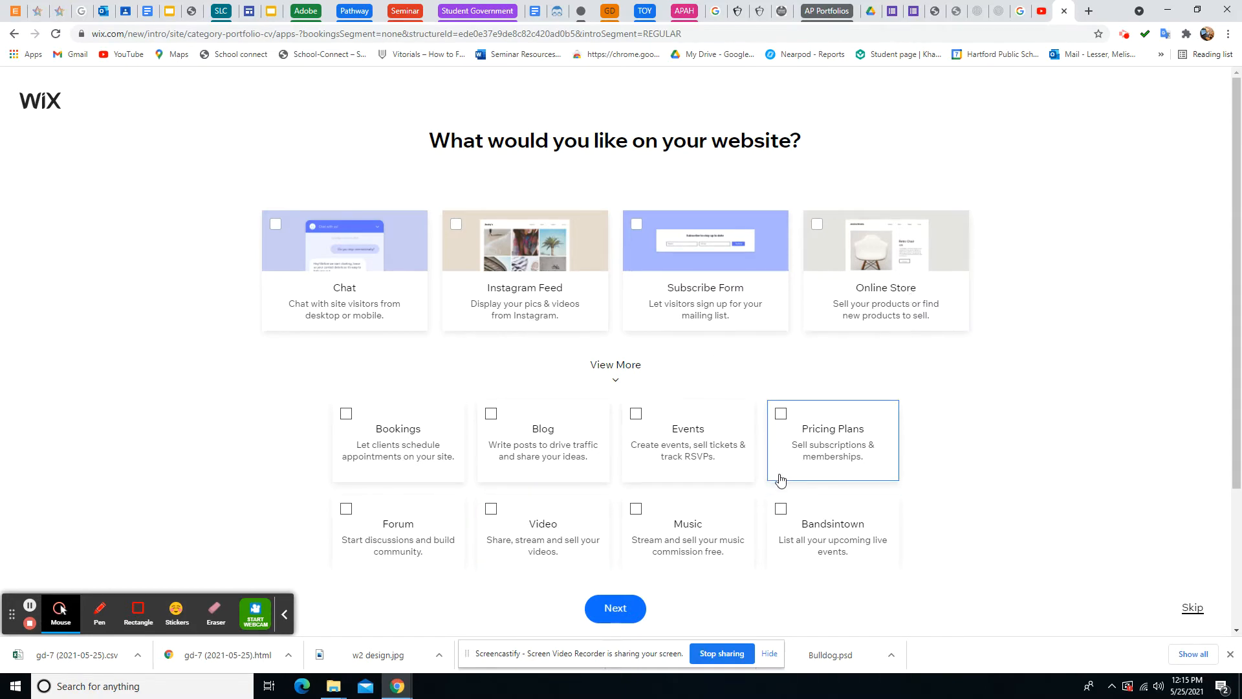
Mark this as your first website and choose to start from a template
{"action": "scroll", "coordinate": [780, 479], "scroll_direction": "down", "scroll_amount": 2}
{"action": "scroll", "coordinate": [780, 479], "scroll_direction": "up", "scroll_amount": 2}
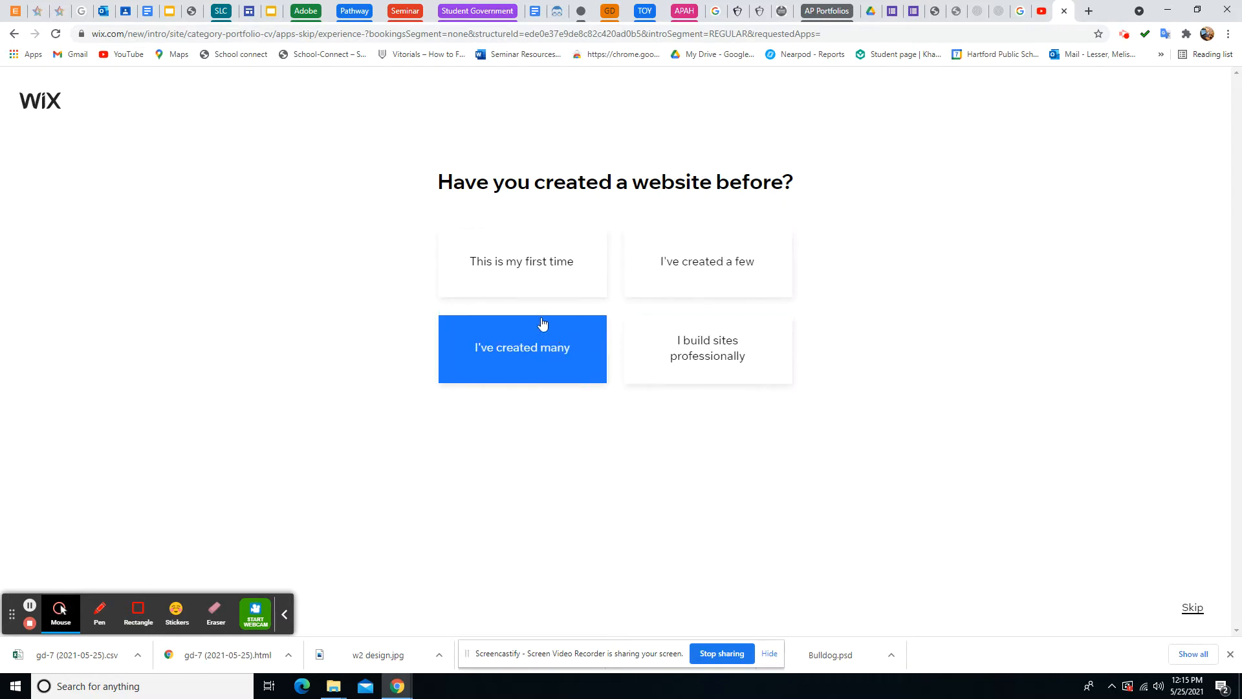
{"action": "left_click", "coordinate": [528, 271]}
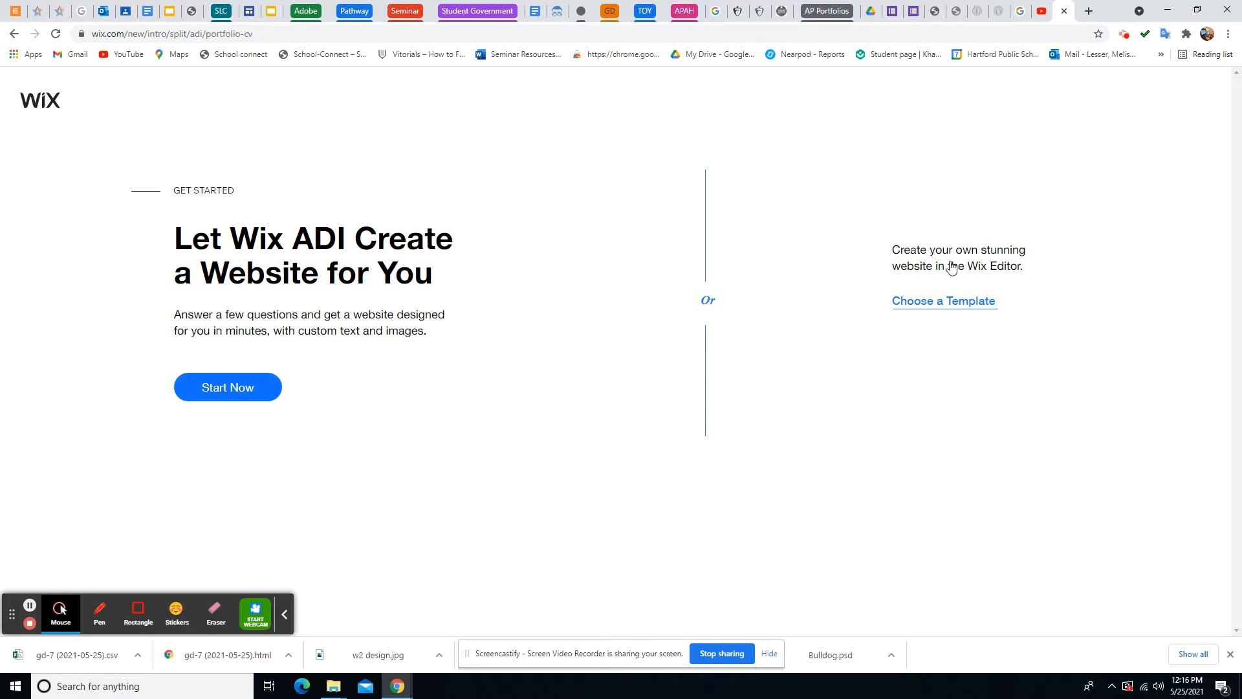
{"action": "left_click", "coordinate": [956, 304]}
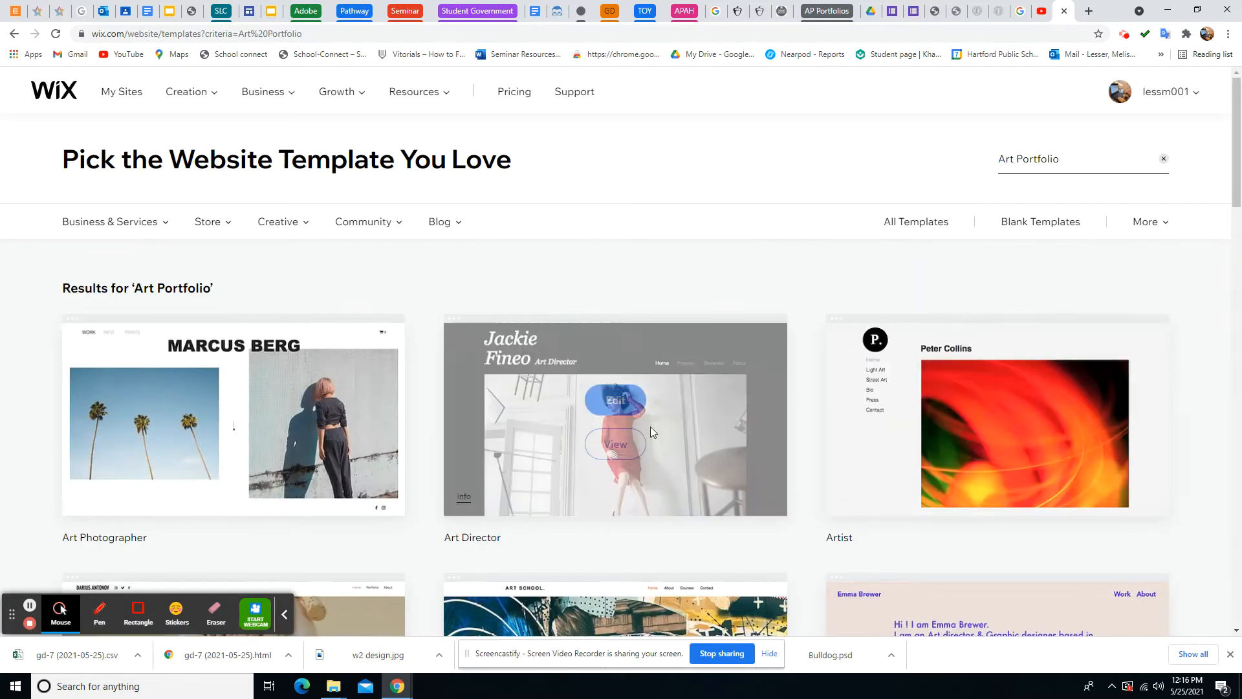
Preview the Art Photographer template, then close the preview
{"action": "scroll", "coordinate": [1099, 329], "scroll_direction": "down", "scroll_amount": 2}
{"action": "scroll", "coordinate": [1145, 354], "scroll_direction": "down", "scroll_amount": 6}
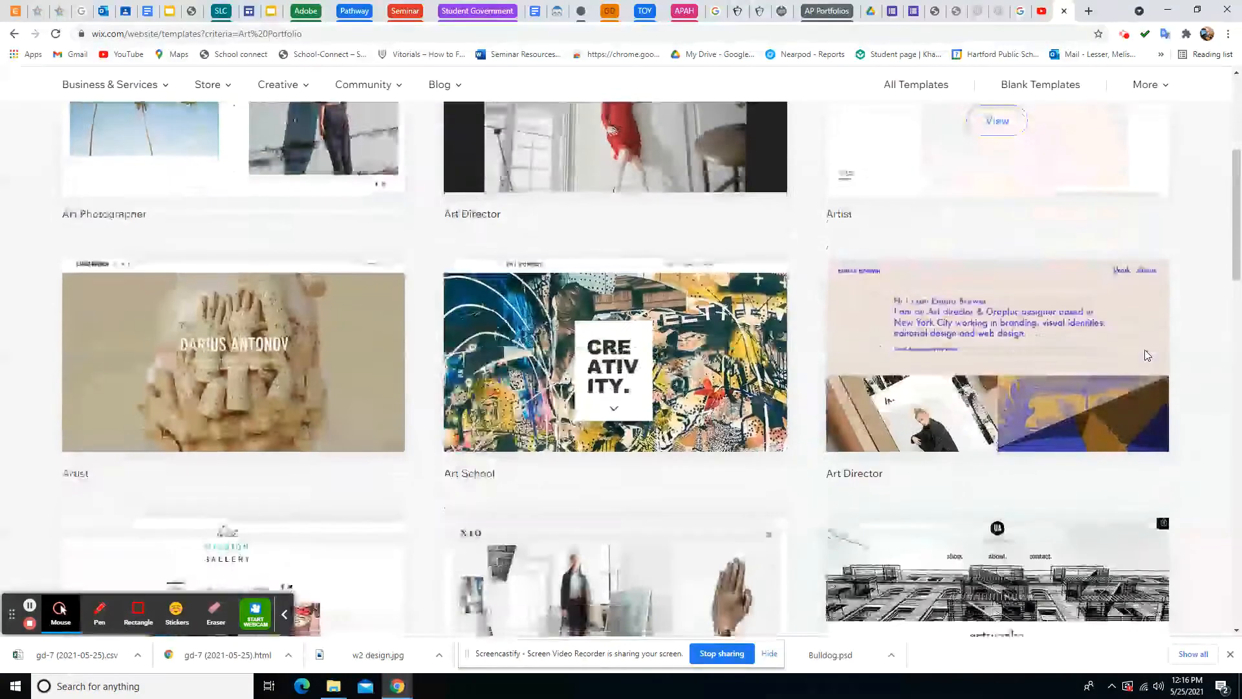
{"action": "scroll", "coordinate": [1144, 352], "scroll_direction": "down", "scroll_amount": 6}
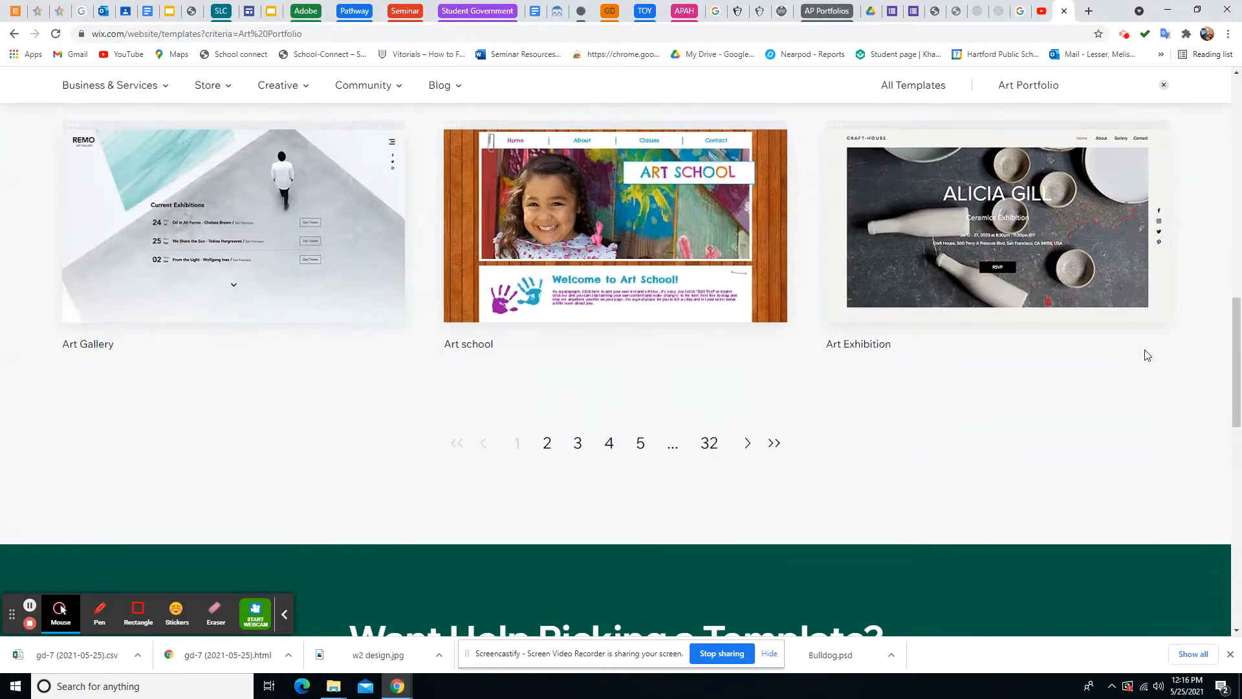
{"action": "scroll", "coordinate": [1056, 363], "scroll_direction": "up", "scroll_amount": 9}
{"action": "scroll", "coordinate": [1048, 362], "scroll_direction": "up", "scroll_amount": 3}
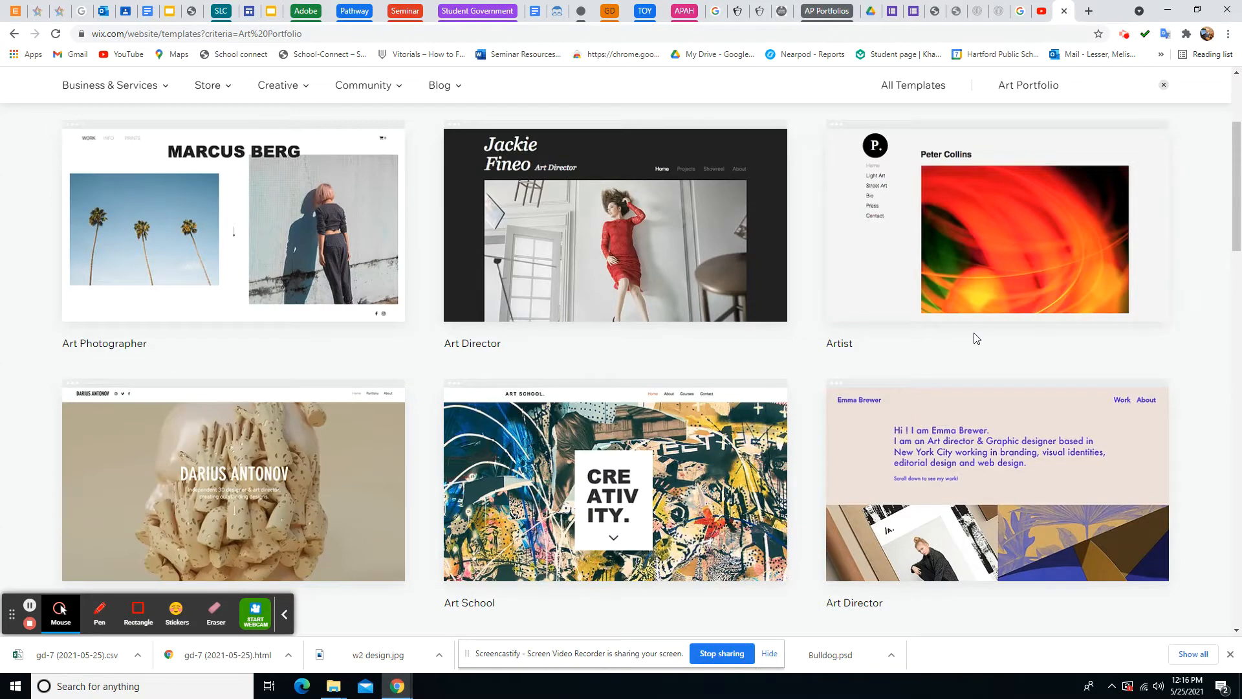
{"action": "mouse_move", "coordinate": [279, 210]}
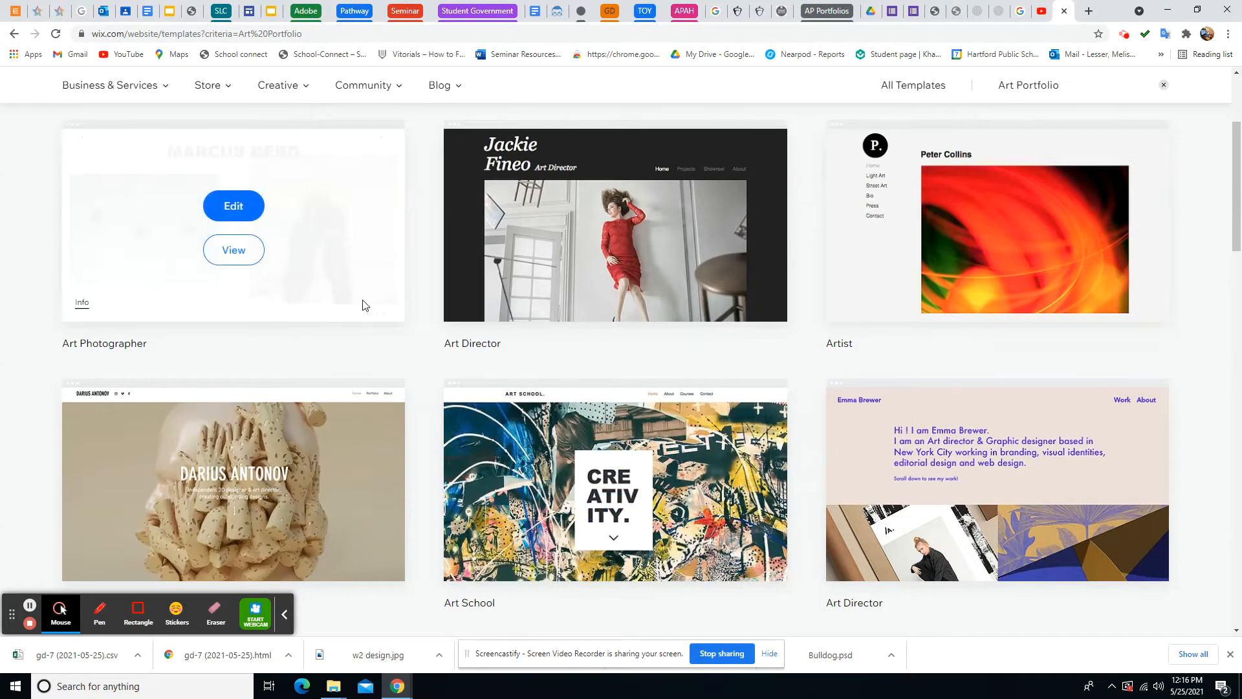
{"action": "left_click", "coordinate": [234, 250]}
{"action": "scroll", "coordinate": [791, 381], "scroll_direction": "down", "scroll_amount": 2}
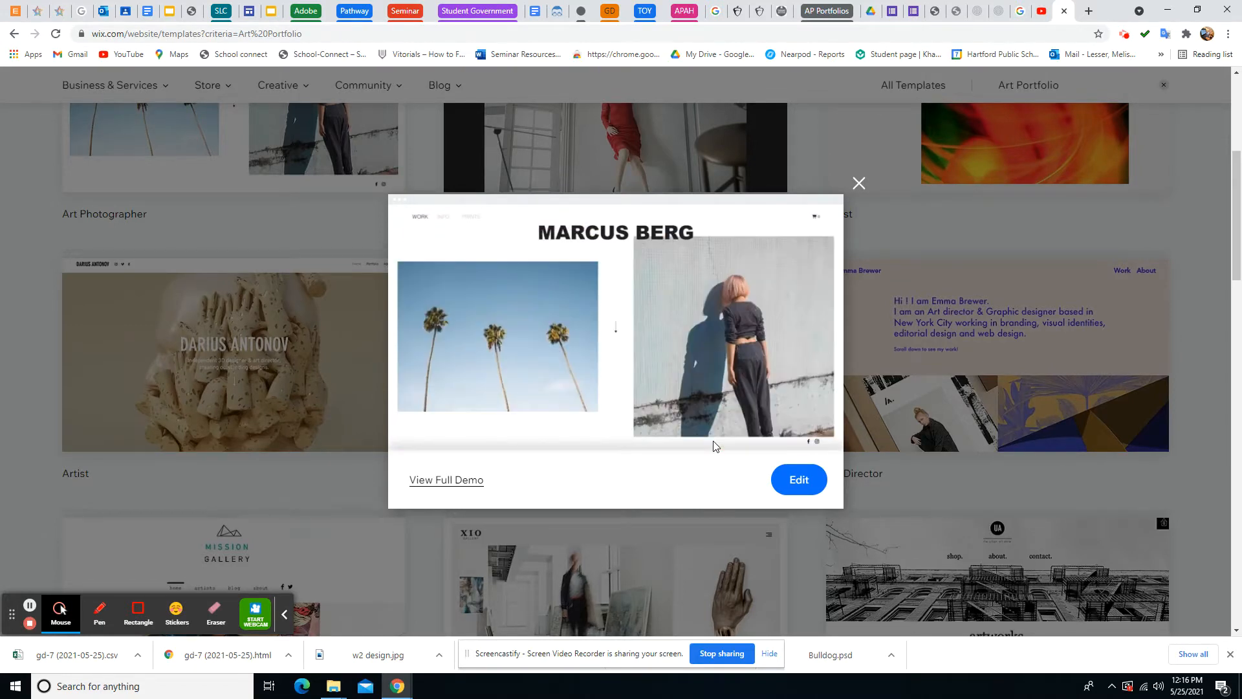
{"action": "left_click", "coordinate": [859, 185]}
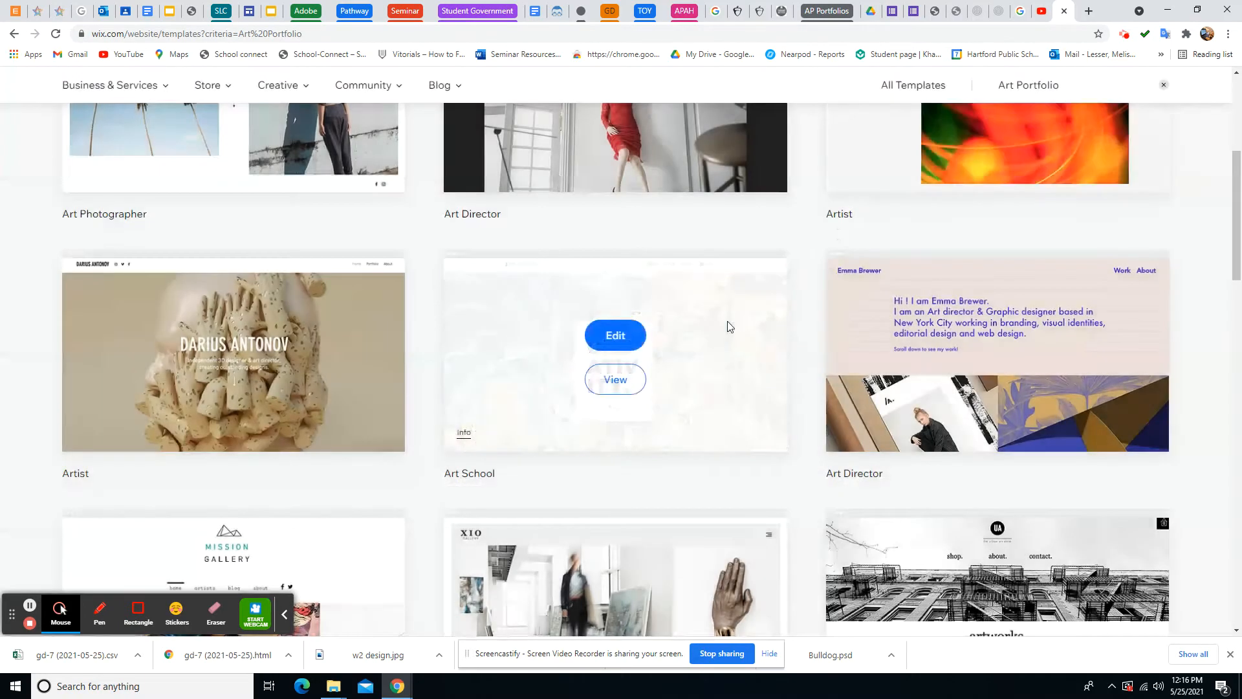
Browse pages 2 through 6 of the Art Portfolio template results
{"action": "scroll", "coordinate": [728, 325], "scroll_direction": "down", "scroll_amount": 2}
{"action": "scroll", "coordinate": [728, 325], "scroll_direction": "down", "scroll_amount": 3}
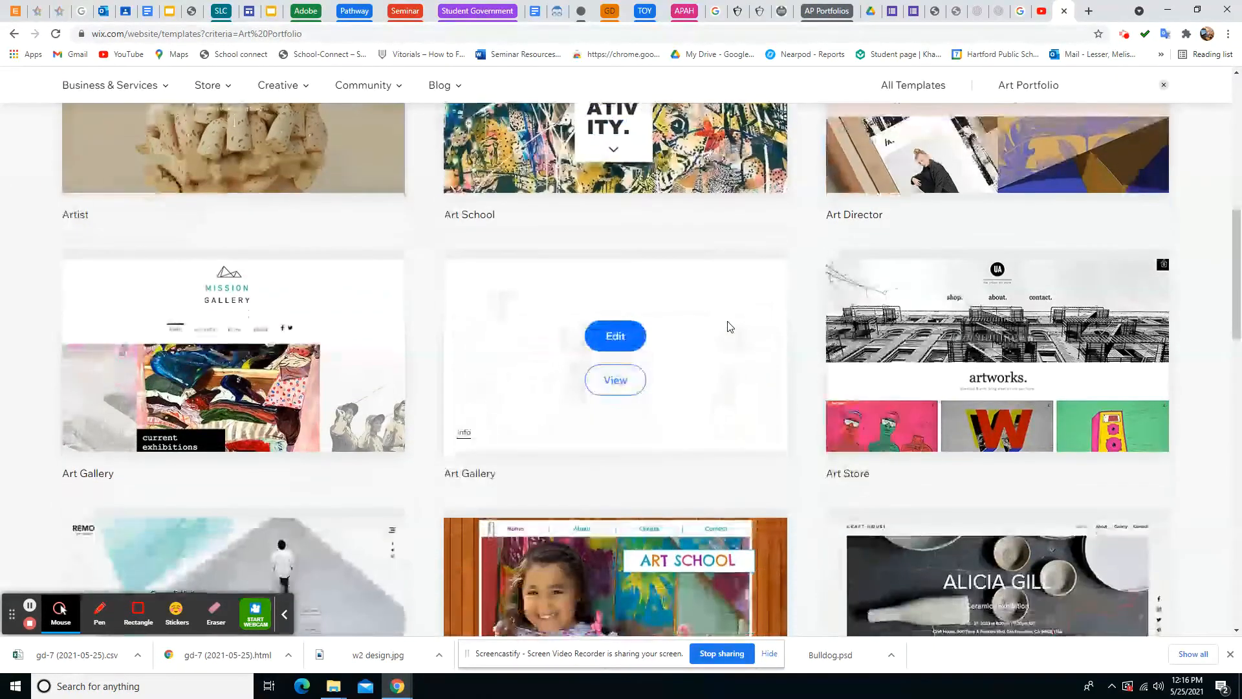
{"action": "scroll", "coordinate": [729, 325], "scroll_direction": "down", "scroll_amount": 3}
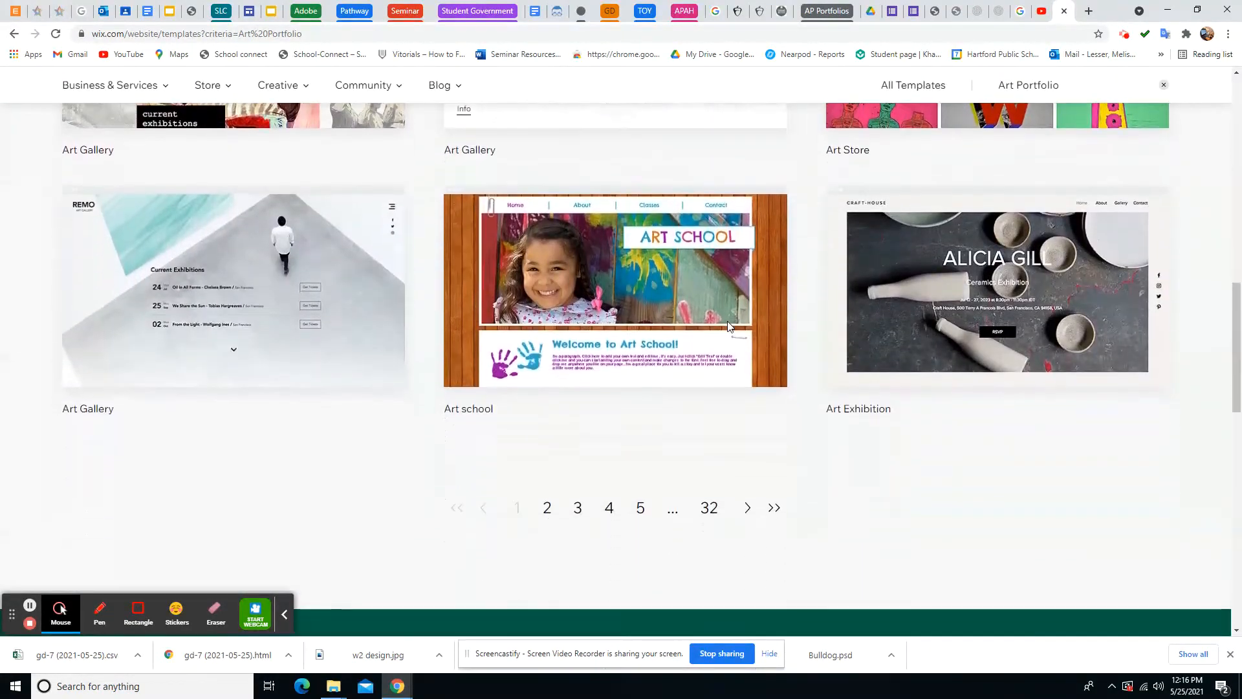
{"action": "left_click", "coordinate": [546, 510]}
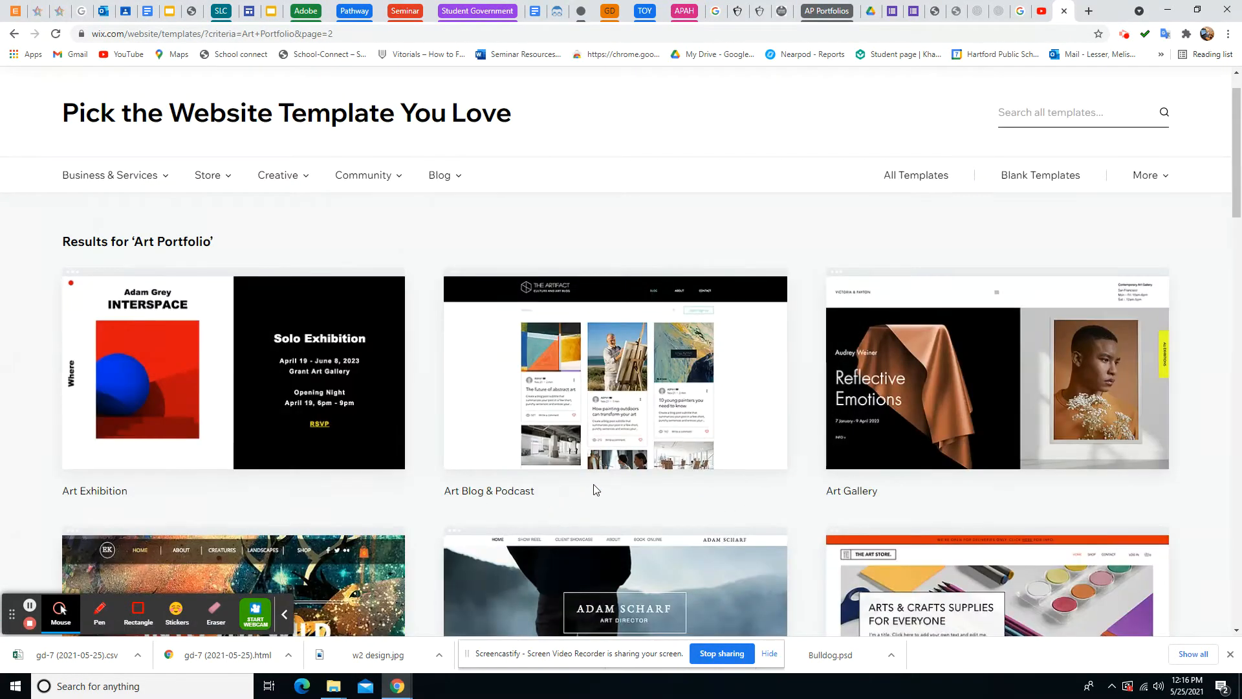
{"action": "scroll", "coordinate": [596, 490], "scroll_direction": "down", "scroll_amount": 5}
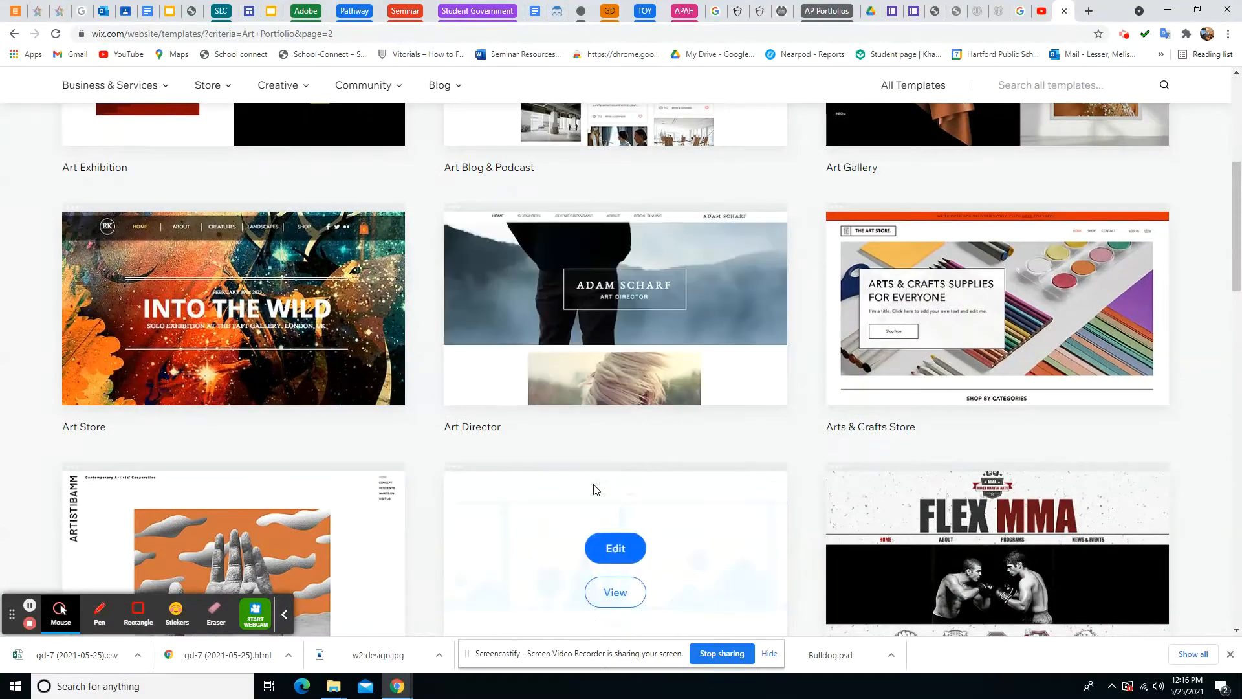
{"action": "scroll", "coordinate": [596, 489], "scroll_direction": "down", "scroll_amount": 8}
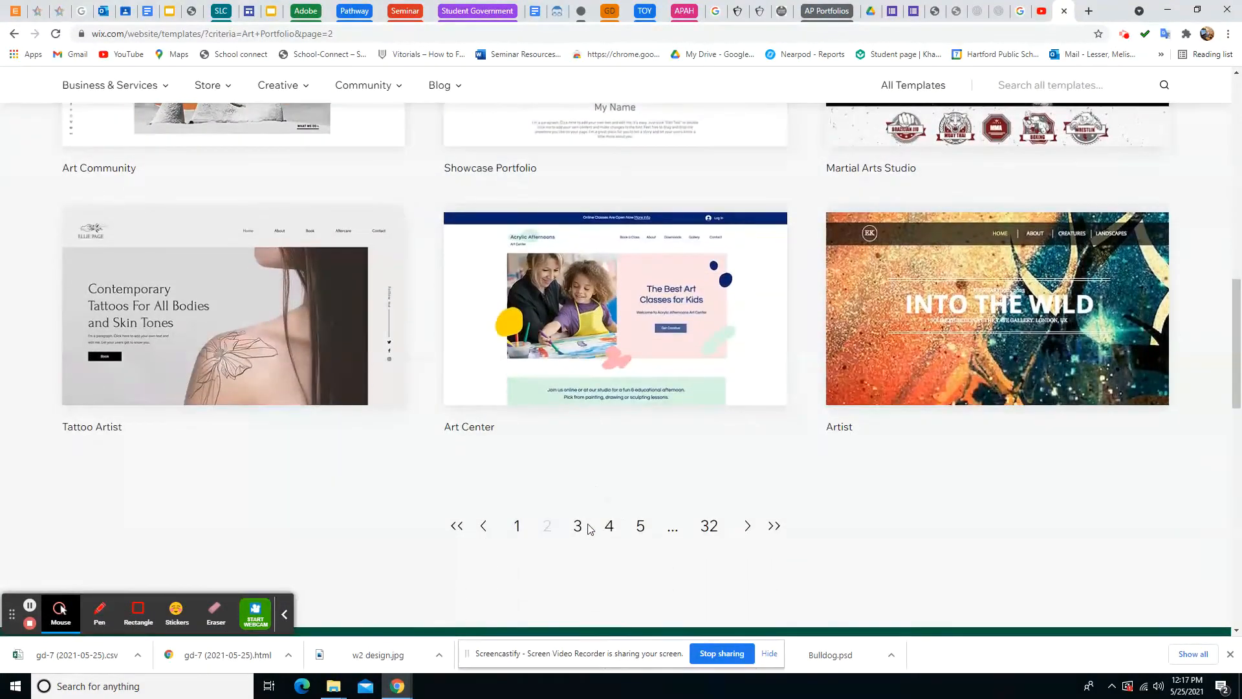
{"action": "left_click", "coordinate": [588, 526]}
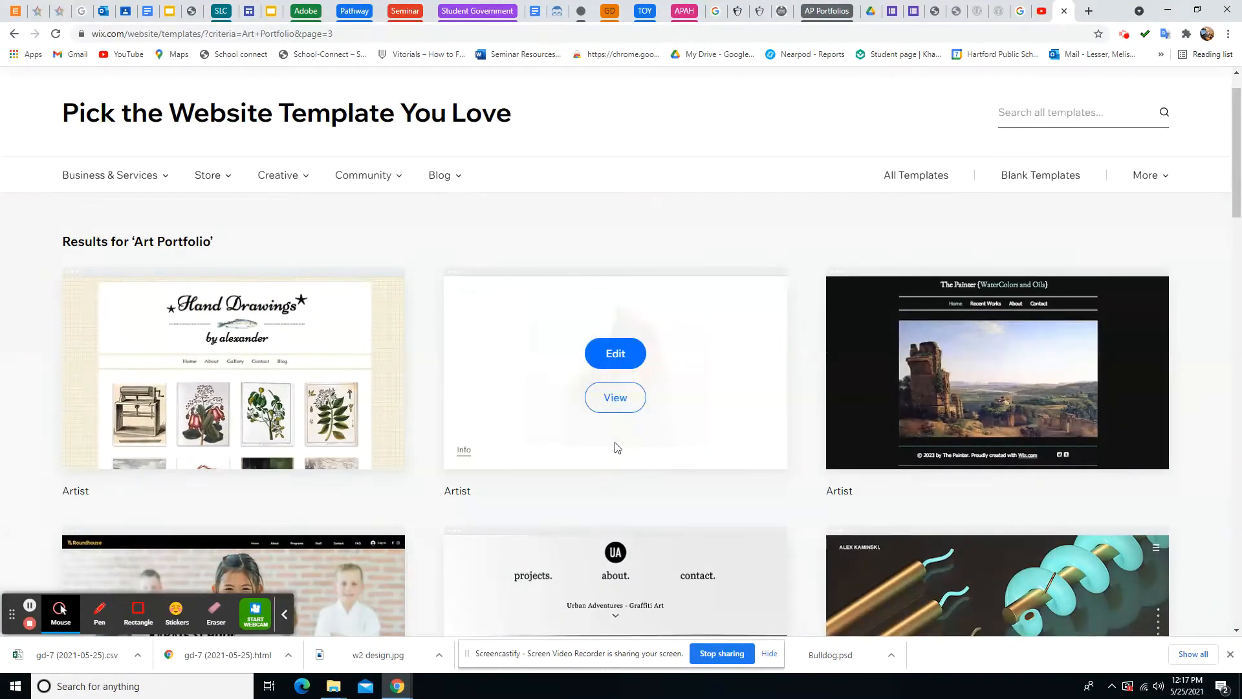
{"action": "scroll", "coordinate": [615, 447], "scroll_direction": "down", "scroll_amount": 2}
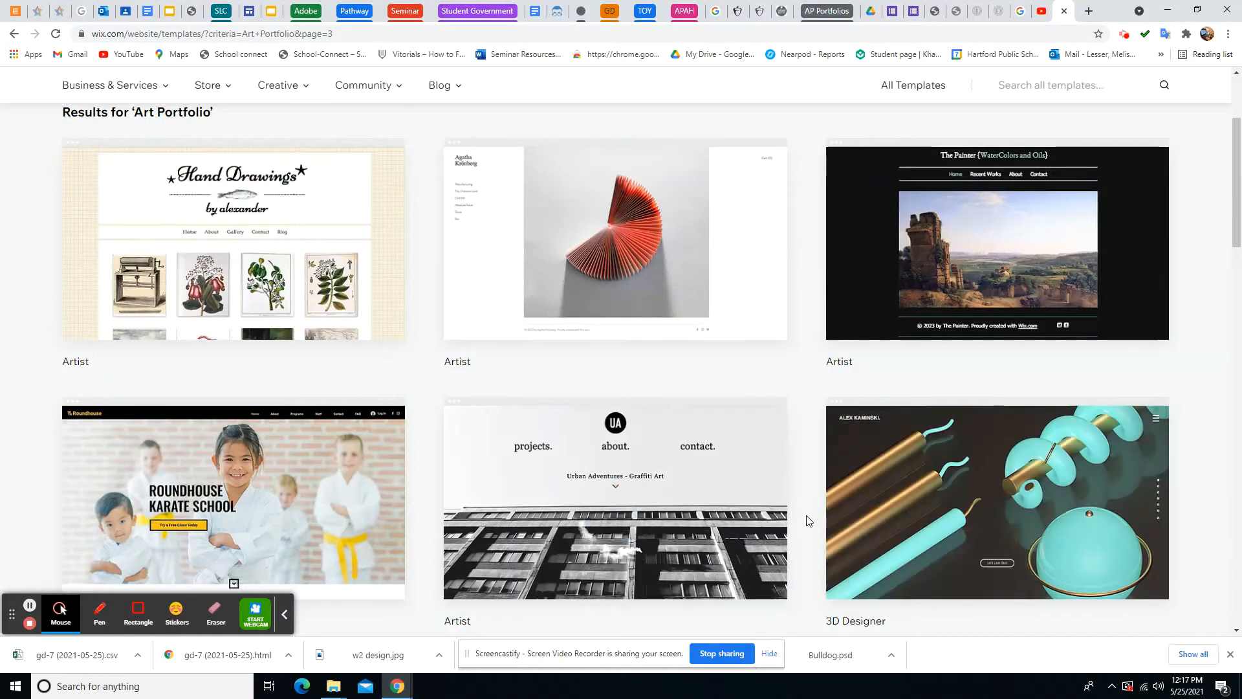
{"action": "scroll", "coordinate": [807, 520], "scroll_direction": "down", "scroll_amount": 5}
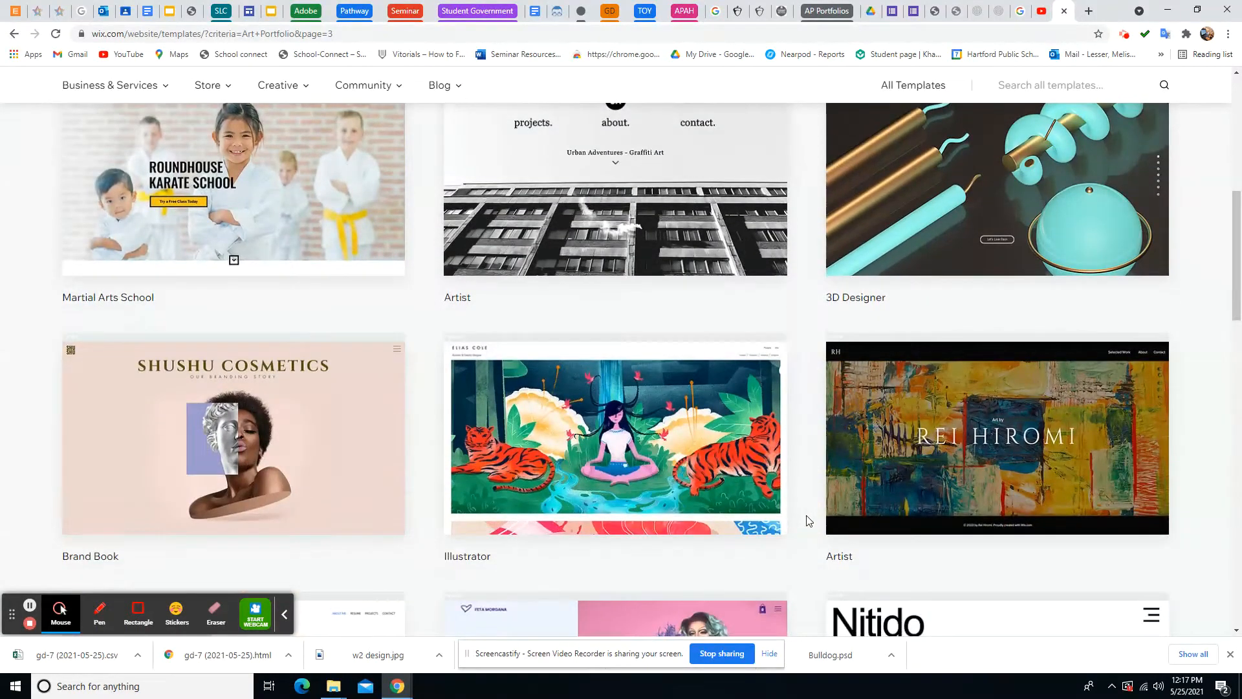
{"action": "scroll", "coordinate": [808, 521], "scroll_direction": "down", "scroll_amount": 2}
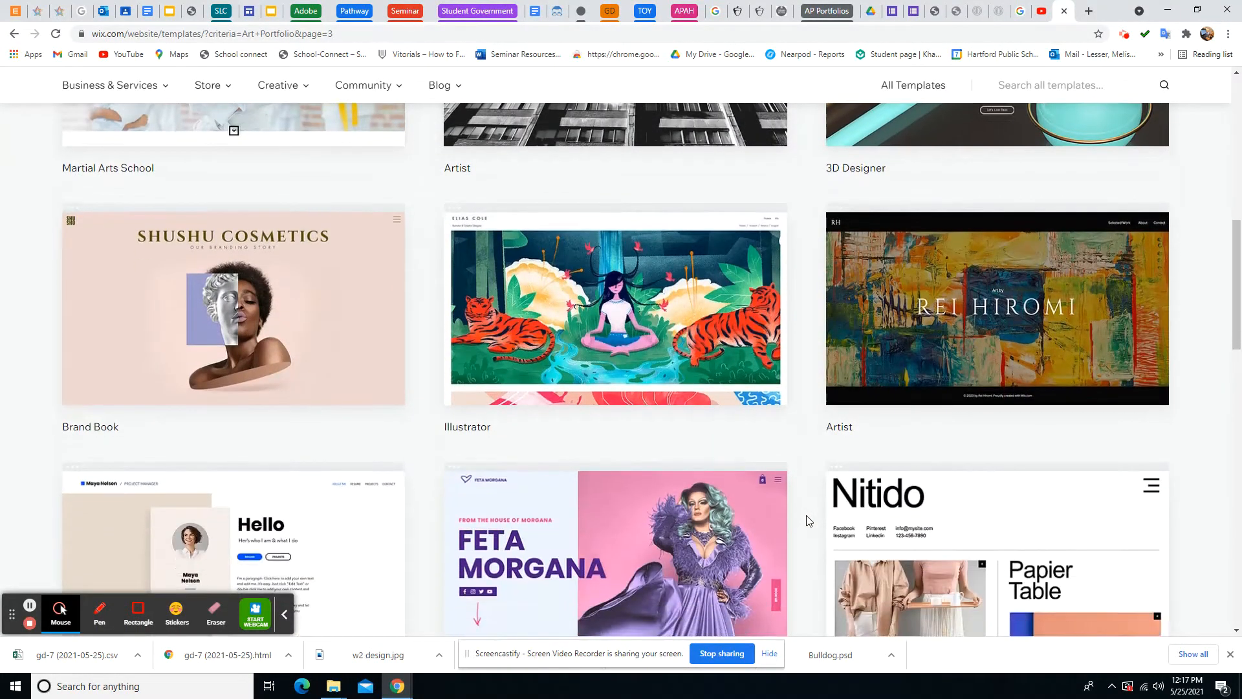
{"action": "scroll", "coordinate": [808, 520], "scroll_direction": "down", "scroll_amount": 3}
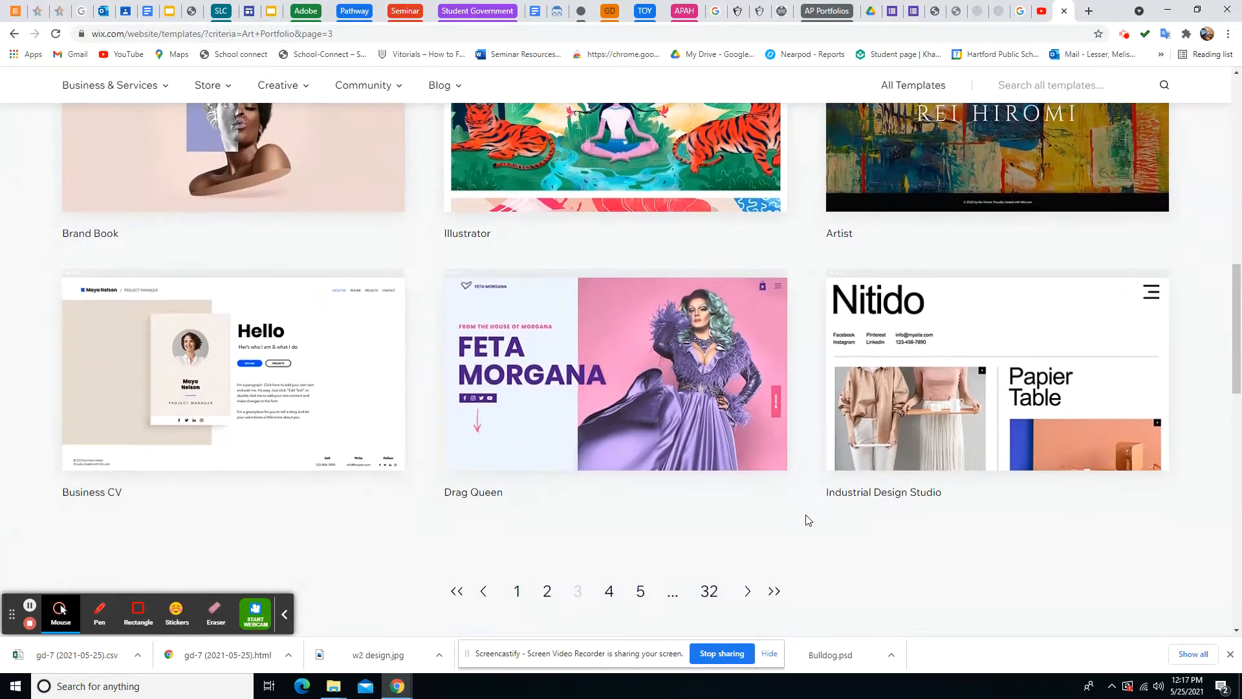
{"action": "scroll", "coordinate": [807, 521], "scroll_direction": "down", "scroll_amount": 1}
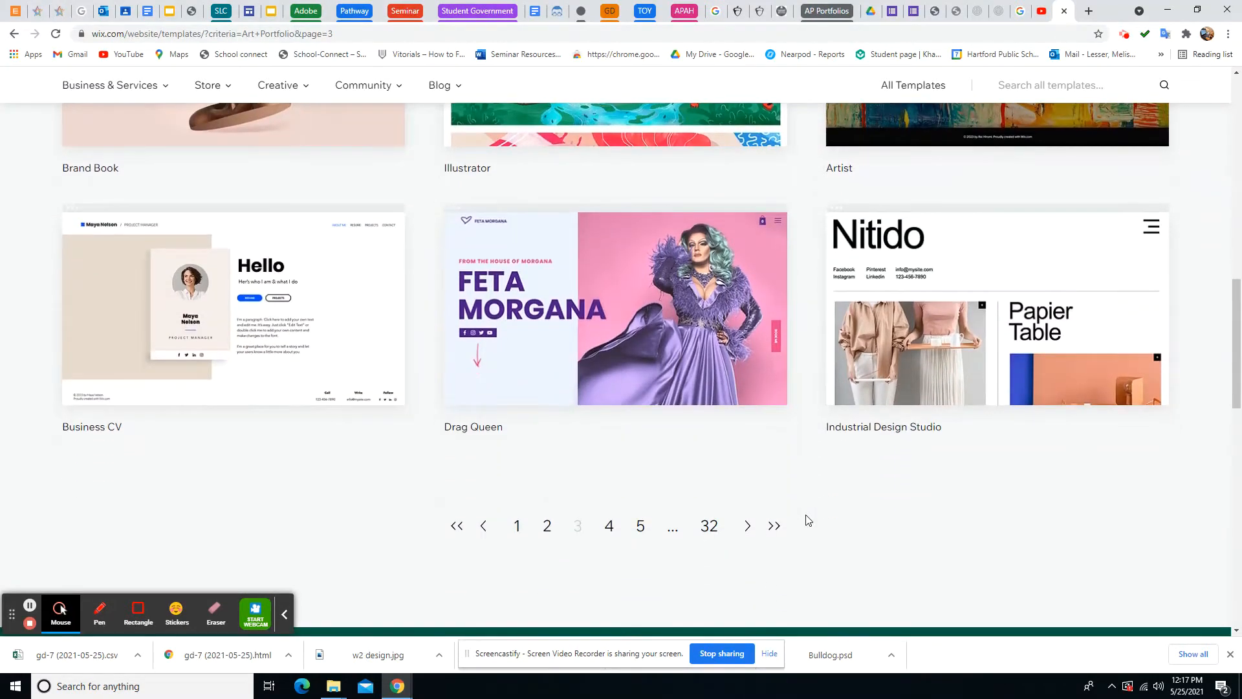
{"action": "left_click", "coordinate": [609, 525]}
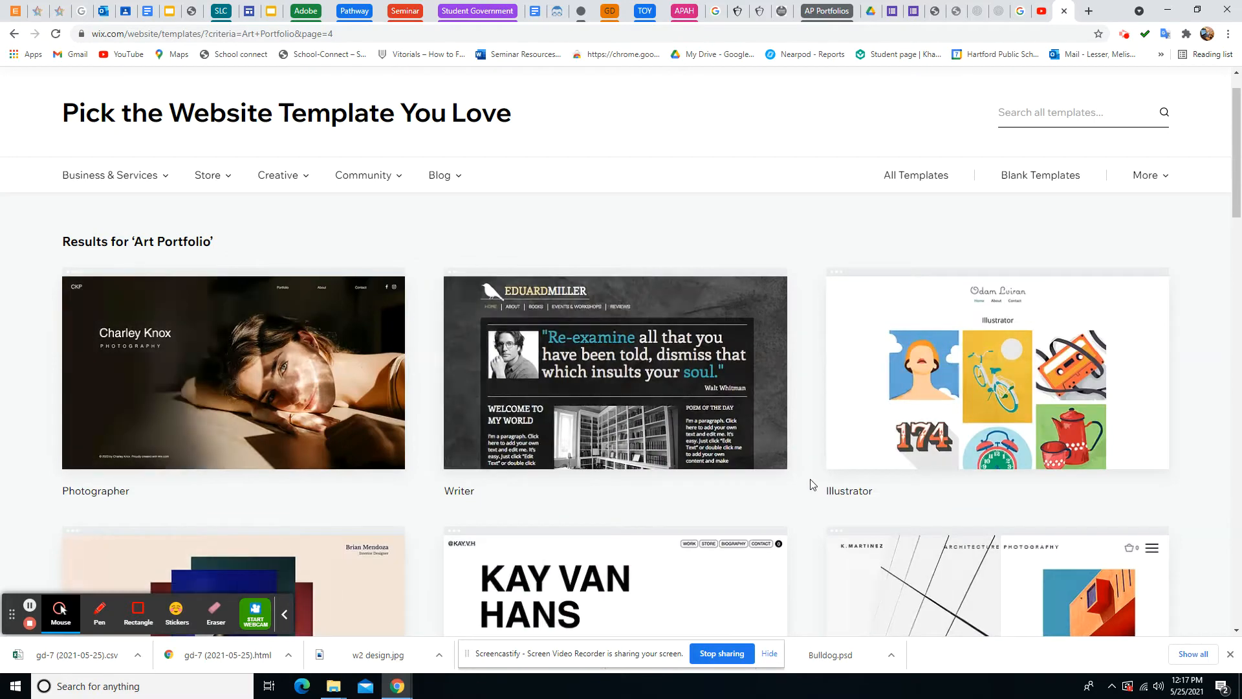
{"action": "scroll", "coordinate": [807, 491], "scroll_direction": "down", "scroll_amount": 4}
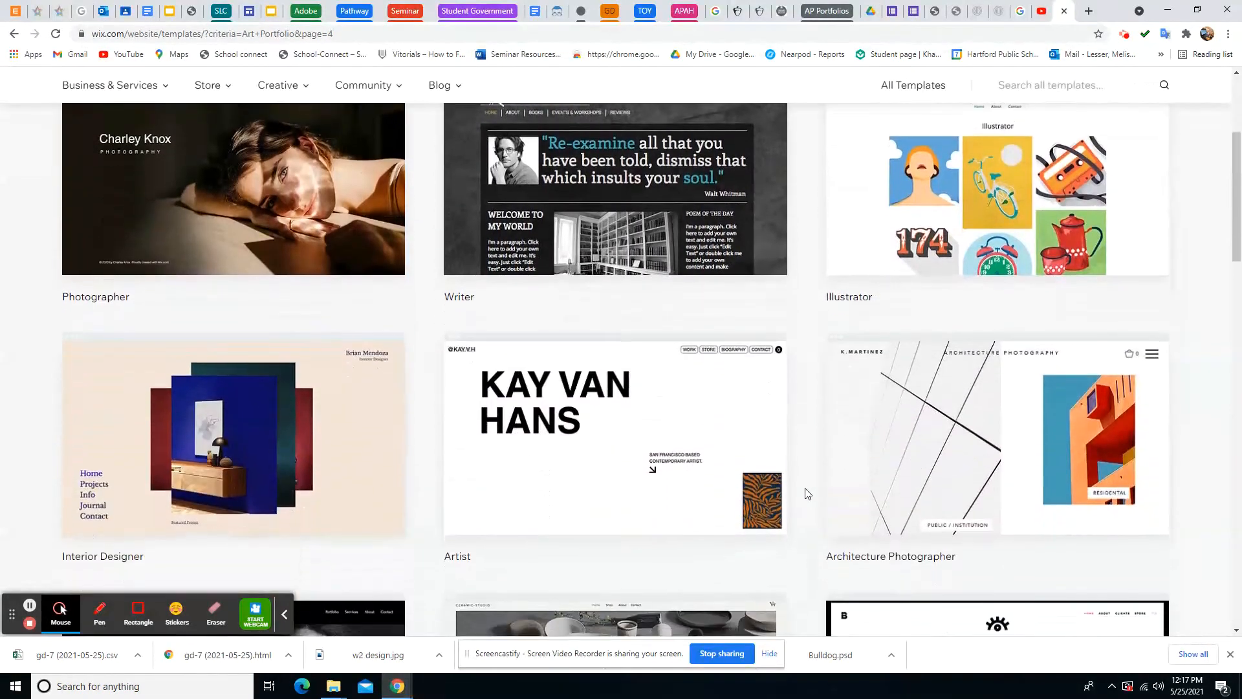
{"action": "scroll", "coordinate": [807, 494], "scroll_direction": "down", "scroll_amount": 6}
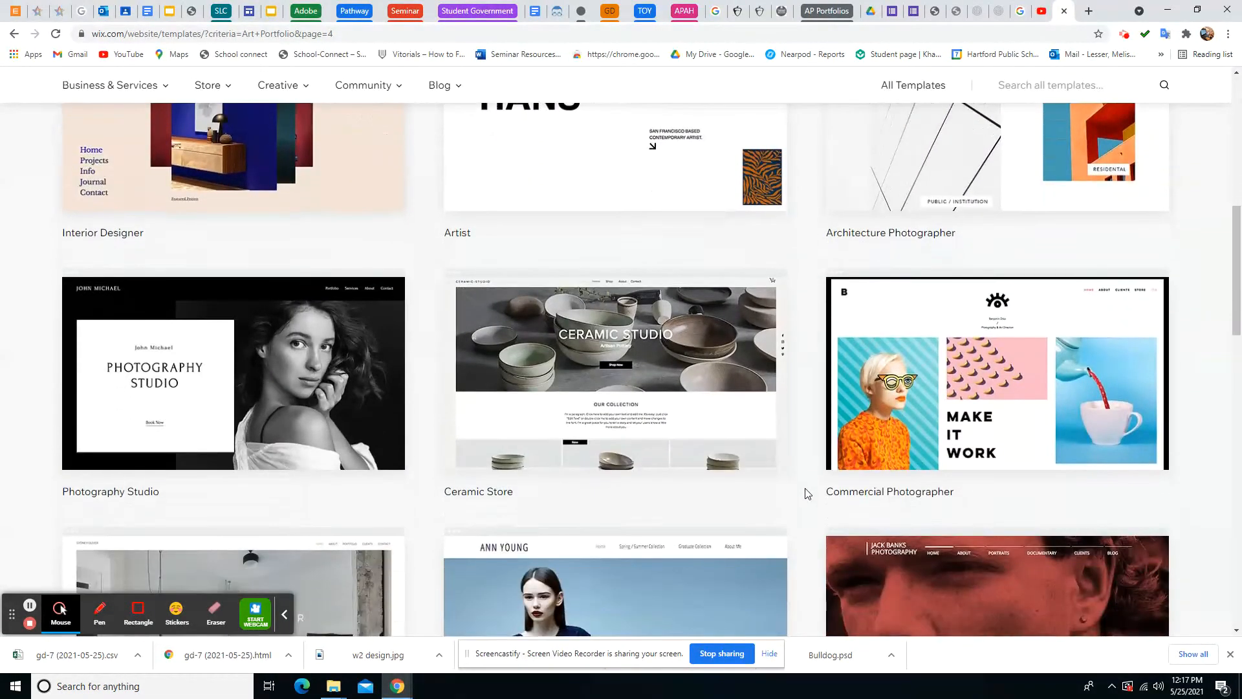
{"action": "scroll", "coordinate": [807, 494], "scroll_direction": "down", "scroll_amount": 4}
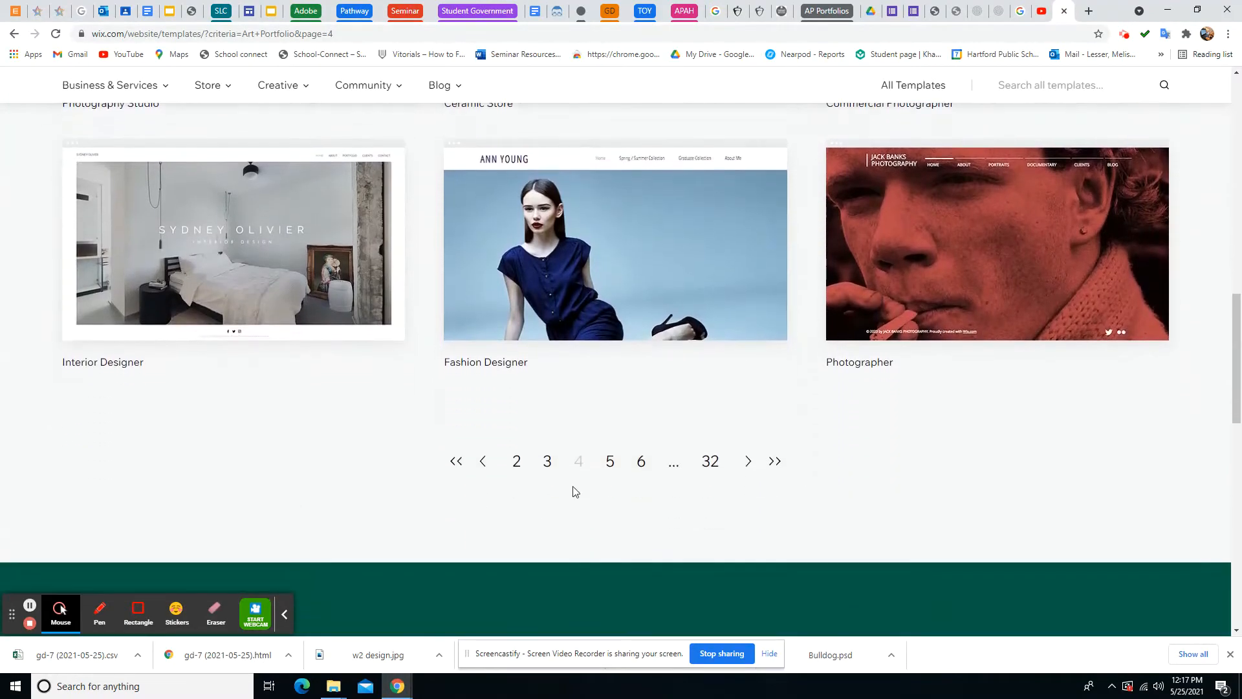
{"action": "left_click", "coordinate": [610, 462]}
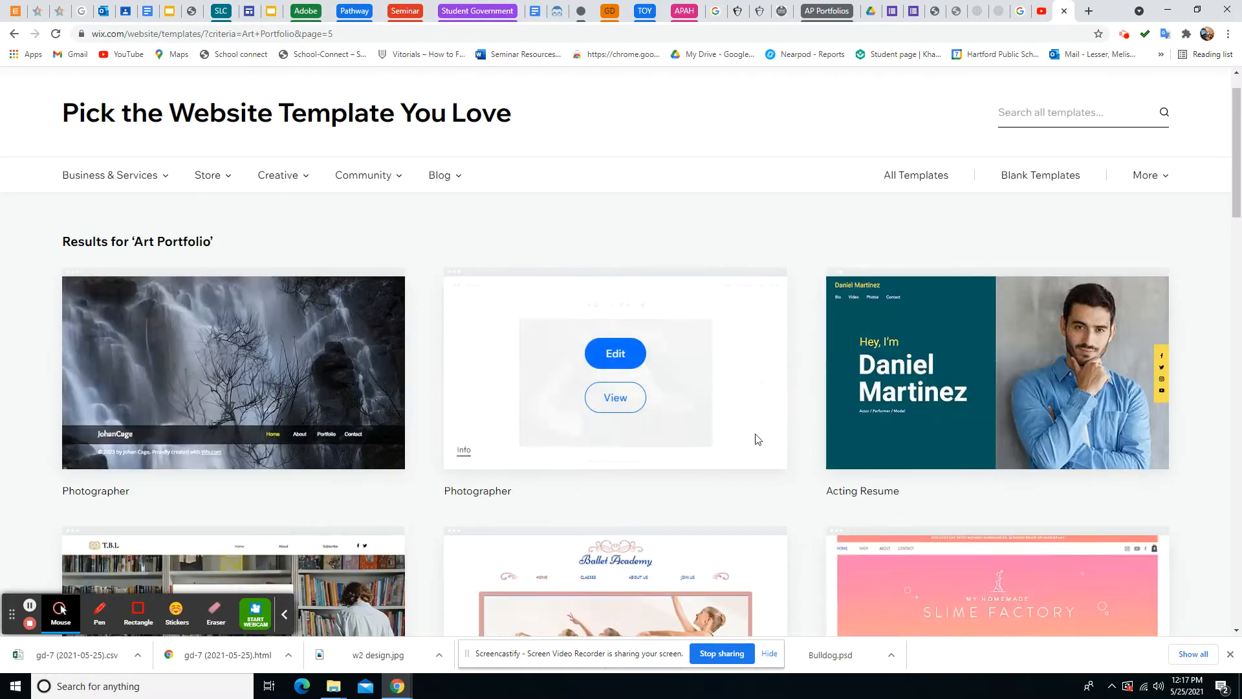
{"action": "scroll", "coordinate": [735, 434], "scroll_direction": "down", "scroll_amount": 5}
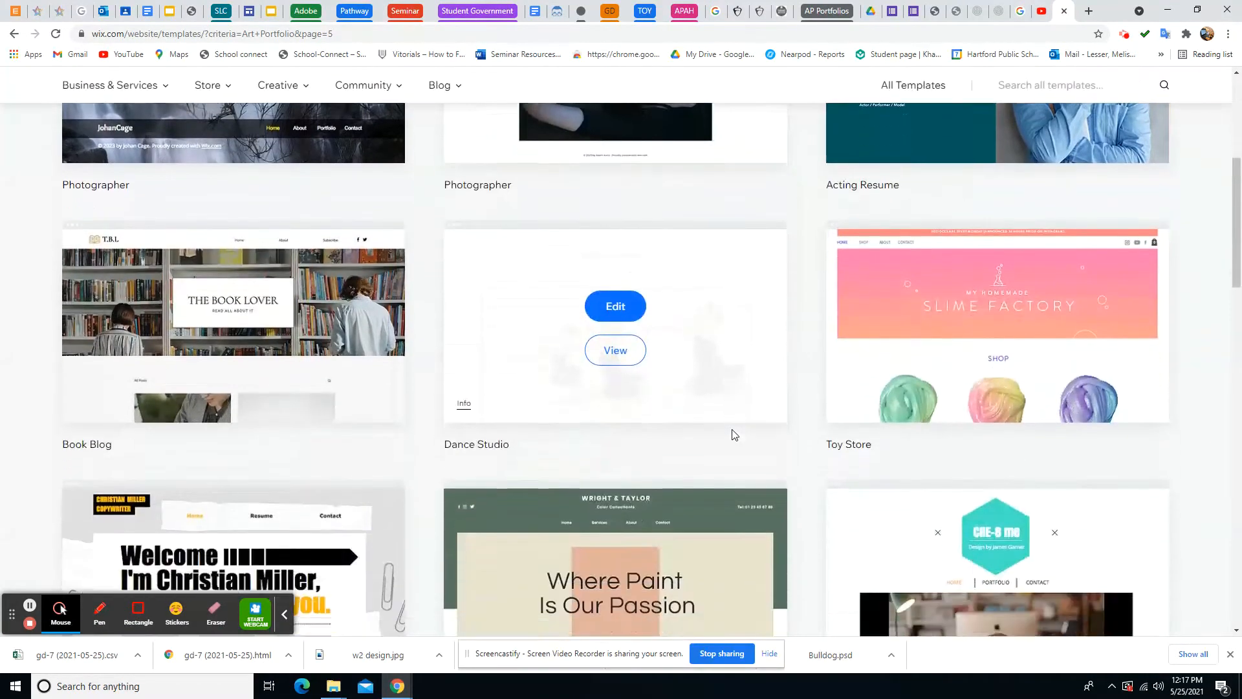
{"action": "scroll", "coordinate": [732, 434], "scroll_direction": "down", "scroll_amount": 8}
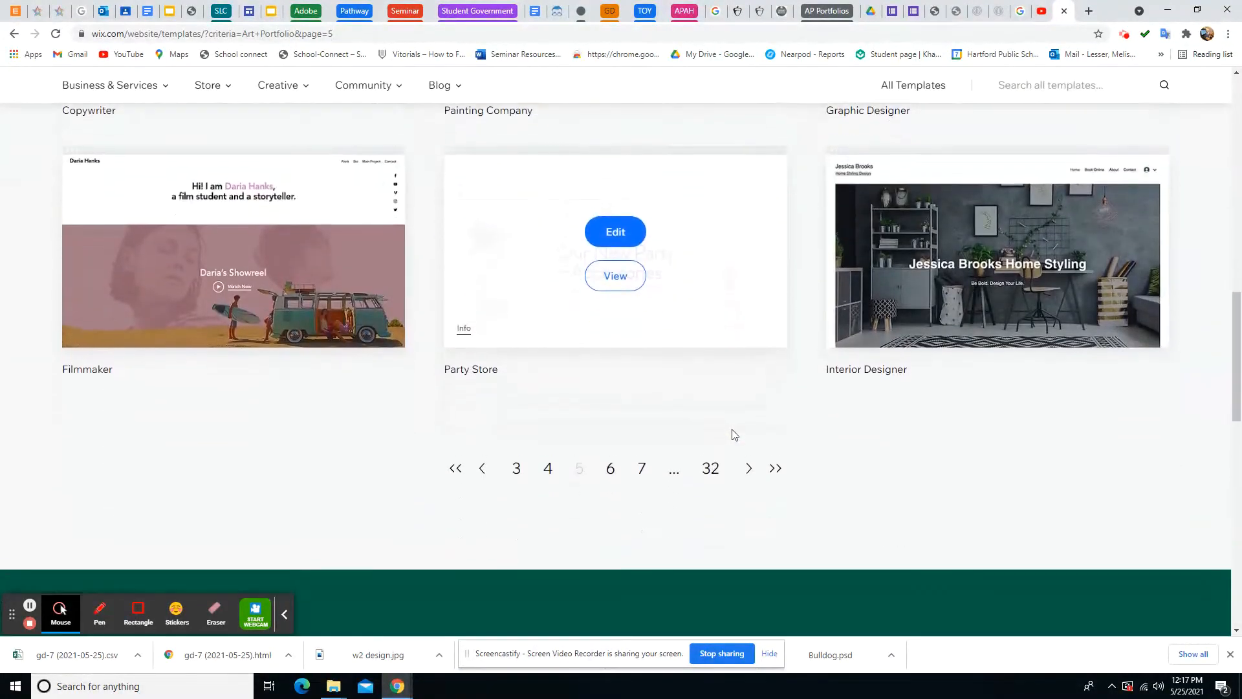
{"action": "left_click", "coordinate": [610, 468]}
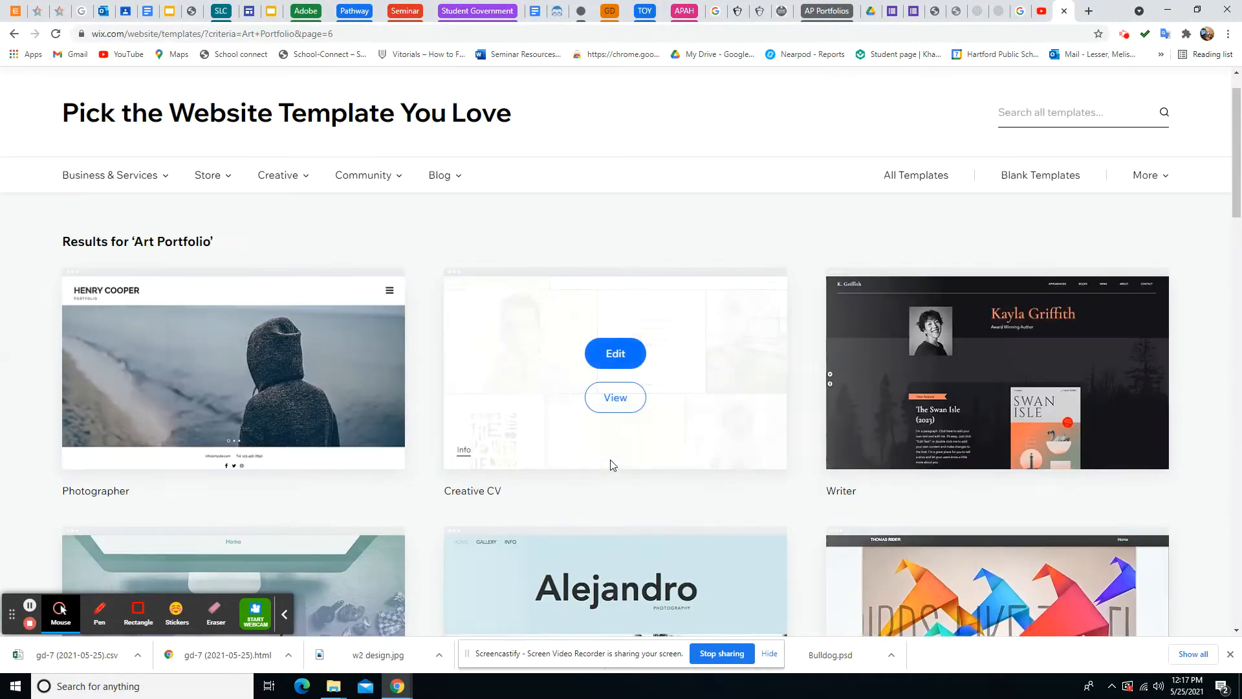
{"action": "scroll", "coordinate": [802, 432], "scroll_direction": "down", "scroll_amount": 5}
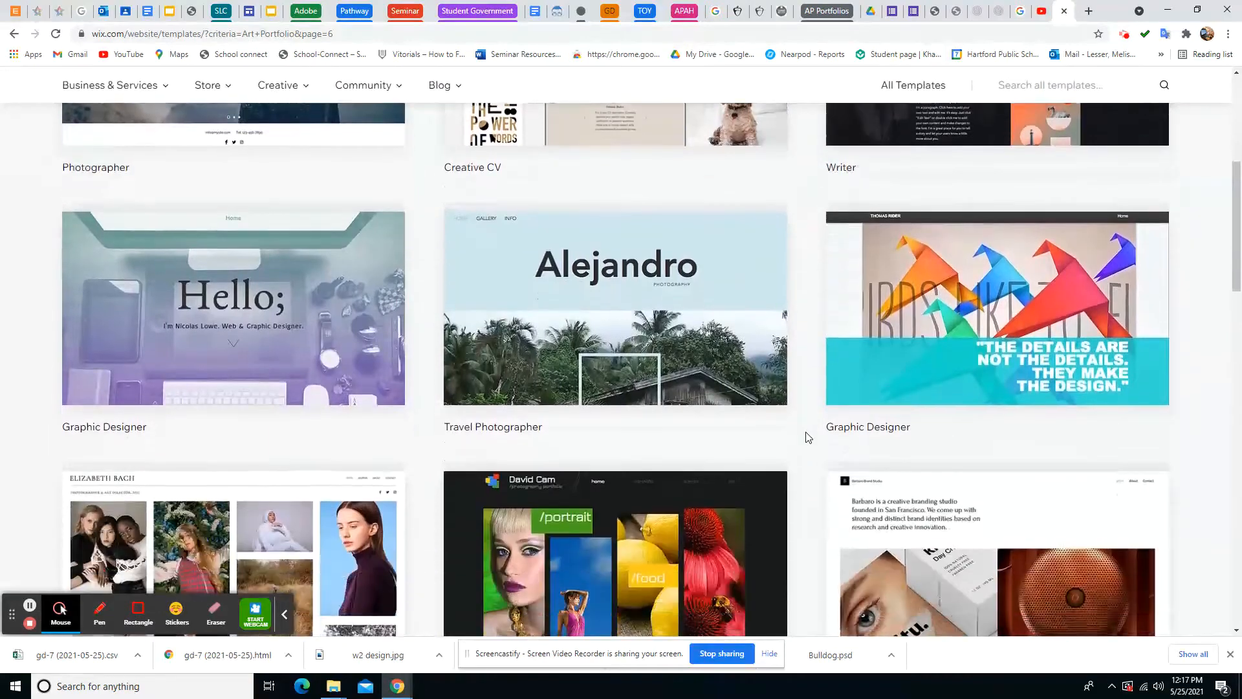
{"action": "scroll", "coordinate": [808, 437], "scroll_direction": "down", "scroll_amount": 4}
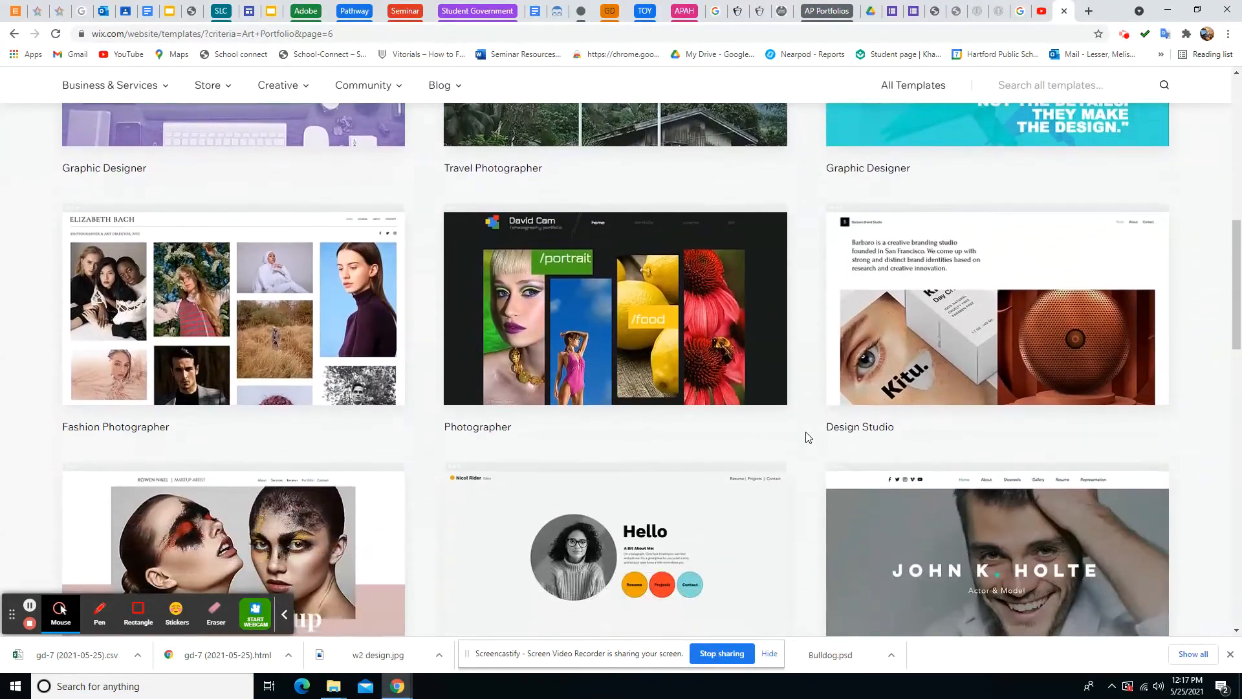
{"action": "scroll", "coordinate": [808, 437], "scroll_direction": "down", "scroll_amount": 2}
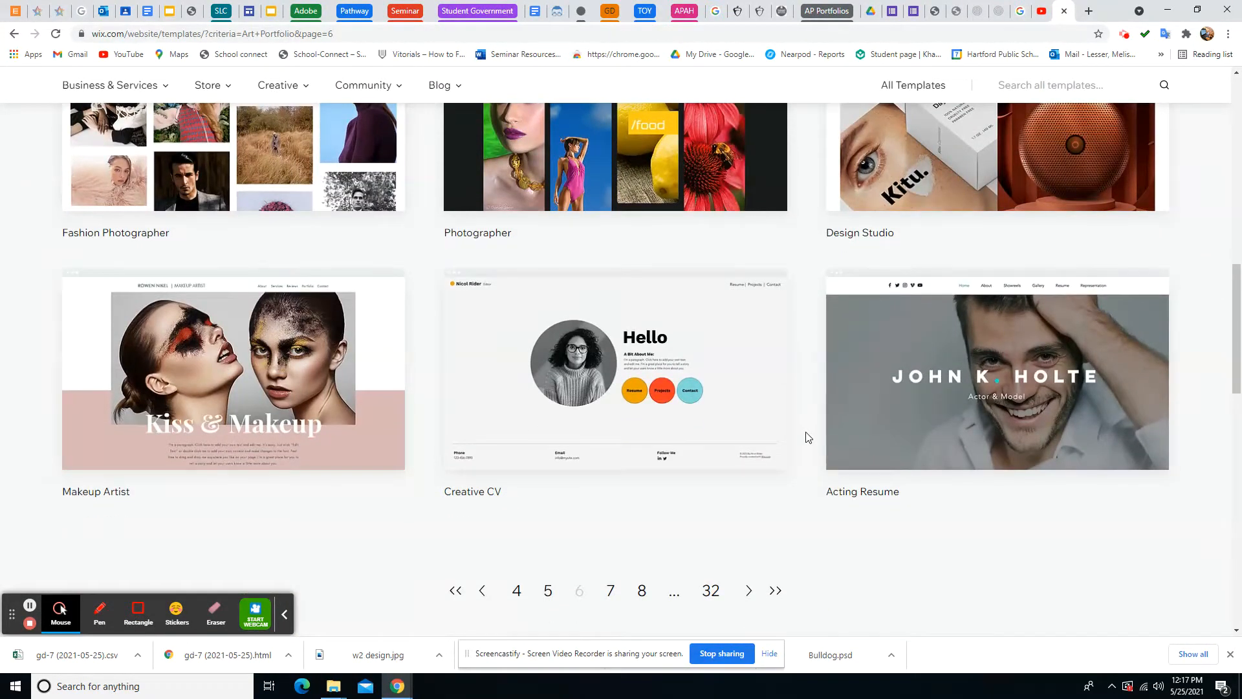
{"action": "scroll", "coordinate": [807, 437], "scroll_direction": "down", "scroll_amount": 3}
{"action": "scroll", "coordinate": [808, 437], "scroll_direction": "up", "scroll_amount": 6}
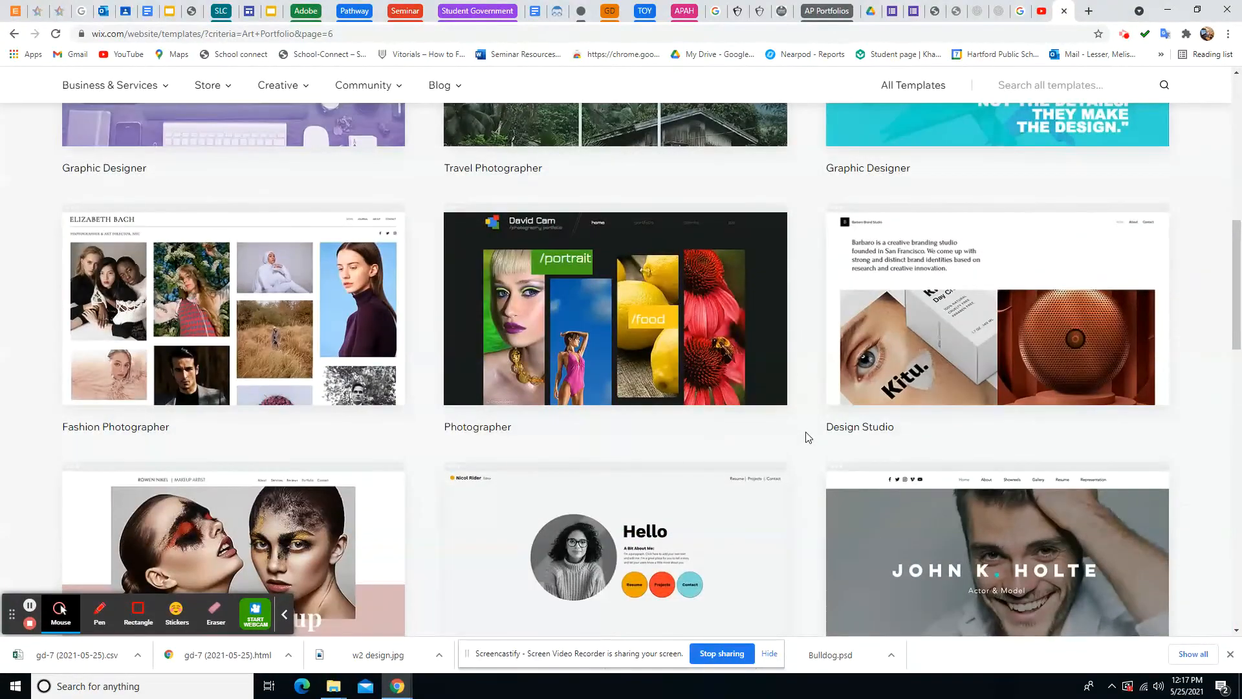
{"action": "scroll", "coordinate": [807, 437], "scroll_direction": "down", "scroll_amount": 6}
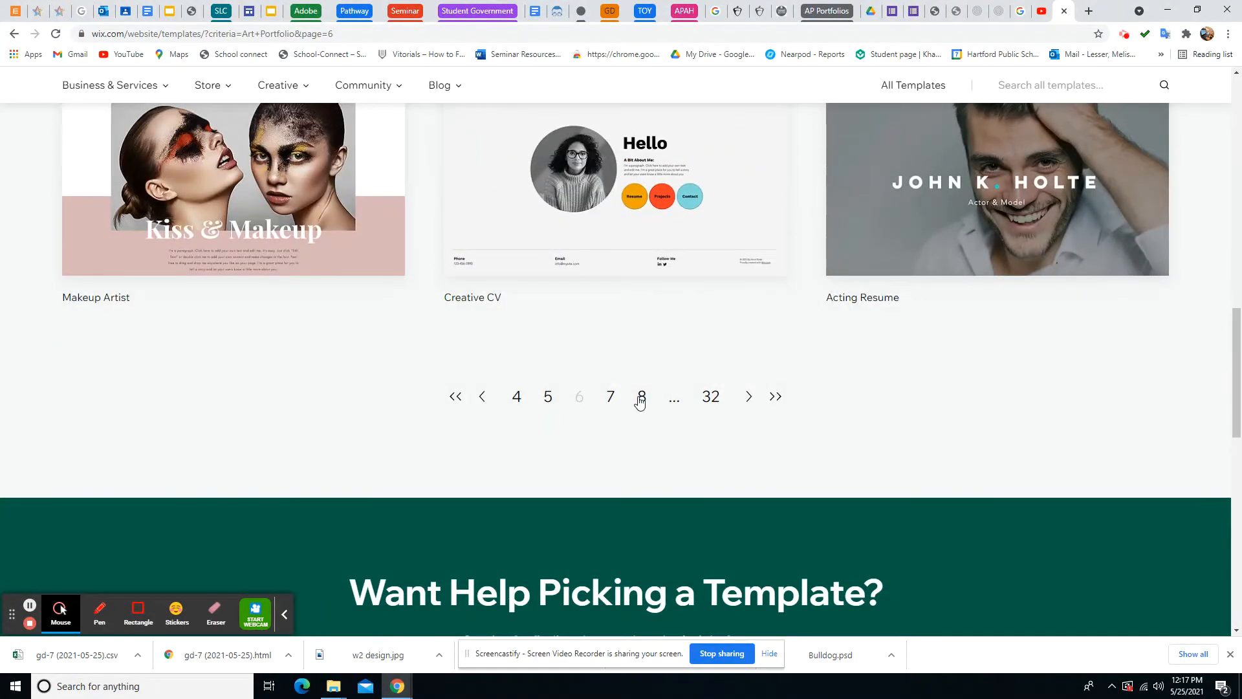
Browse pages 8, 9 and 10 of the results, then return to page 1
{"action": "left_click", "coordinate": [641, 397]}
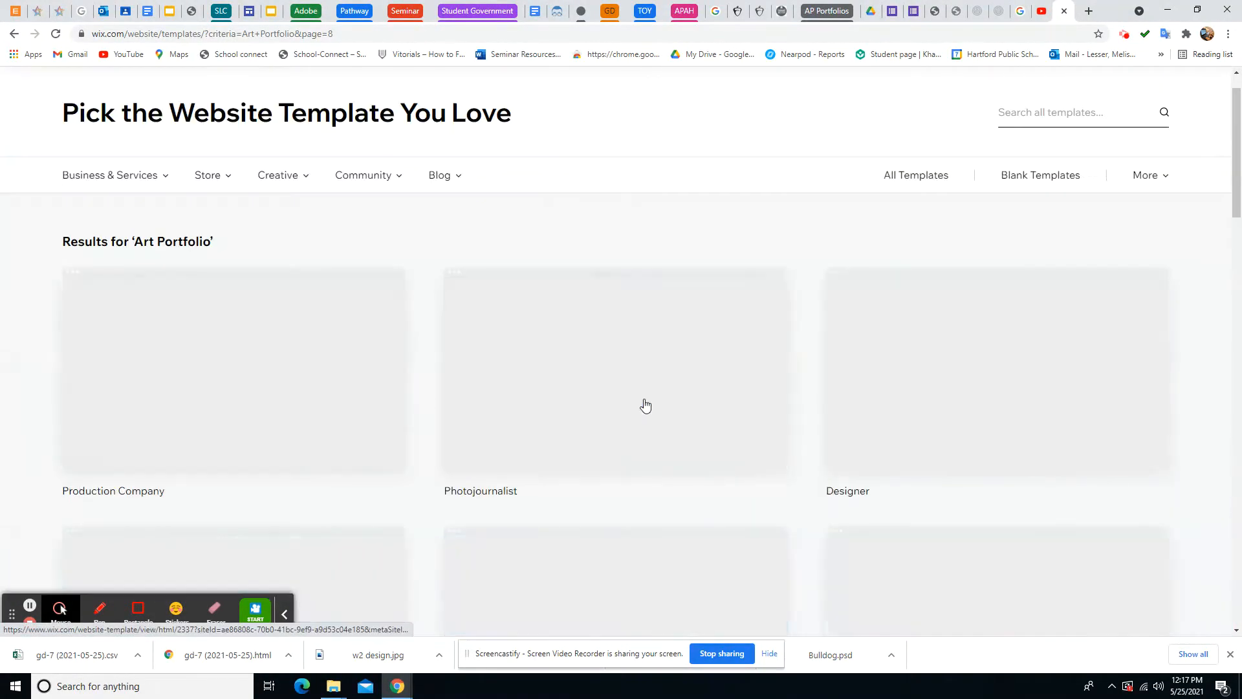
{"action": "scroll", "coordinate": [824, 444], "scroll_direction": "down", "scroll_amount": 6}
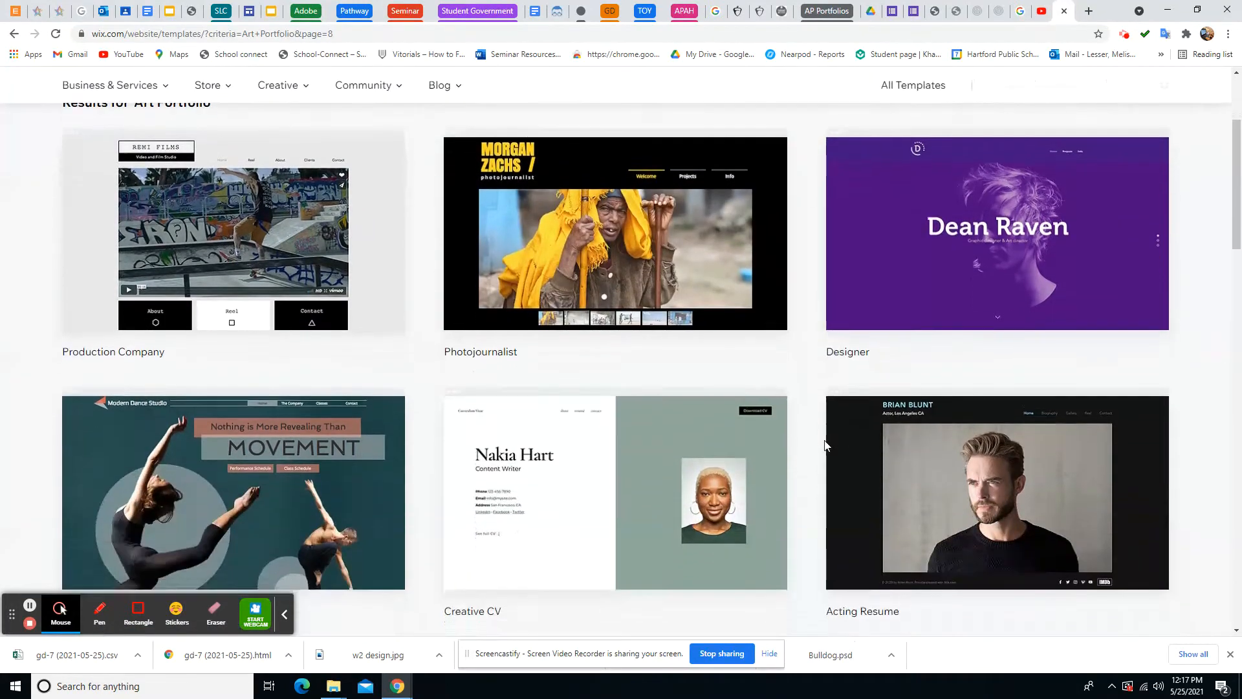
{"action": "scroll", "coordinate": [824, 443], "scroll_direction": "down", "scroll_amount": 7}
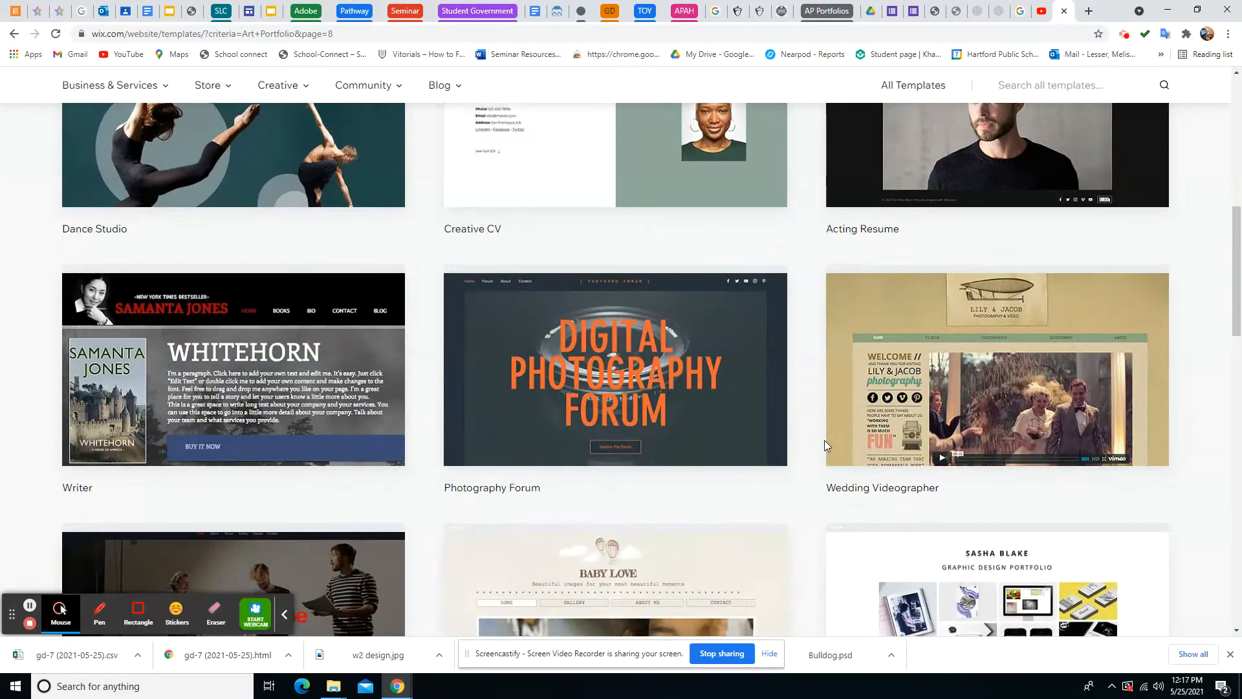
{"action": "scroll", "coordinate": [827, 445], "scroll_direction": "down", "scroll_amount": 1}
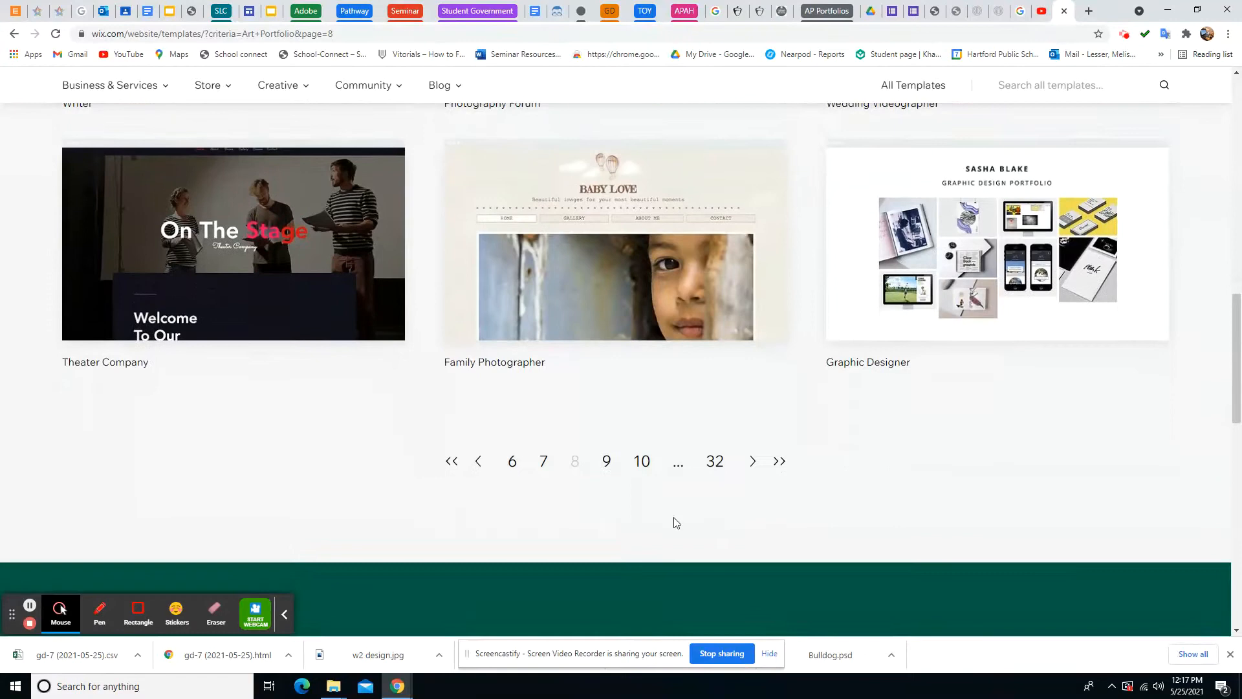
{"action": "left_click", "coordinate": [608, 471]}
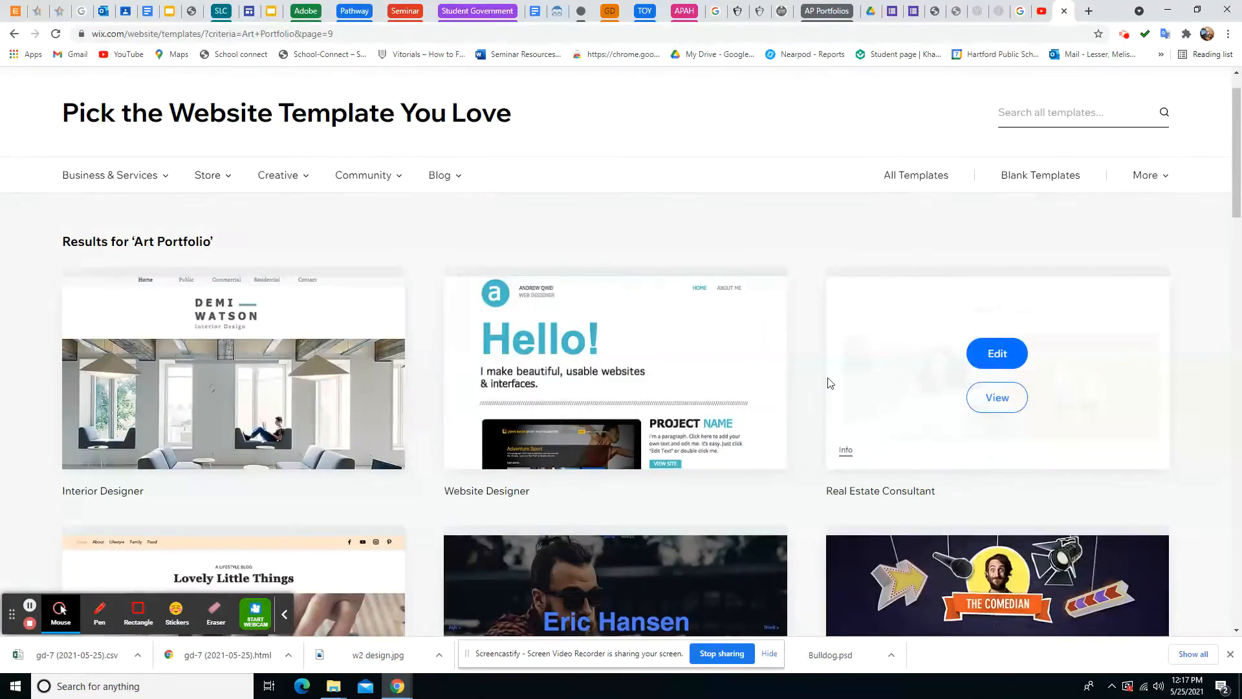
{"action": "scroll", "coordinate": [828, 382], "scroll_direction": "down", "scroll_amount": 8}
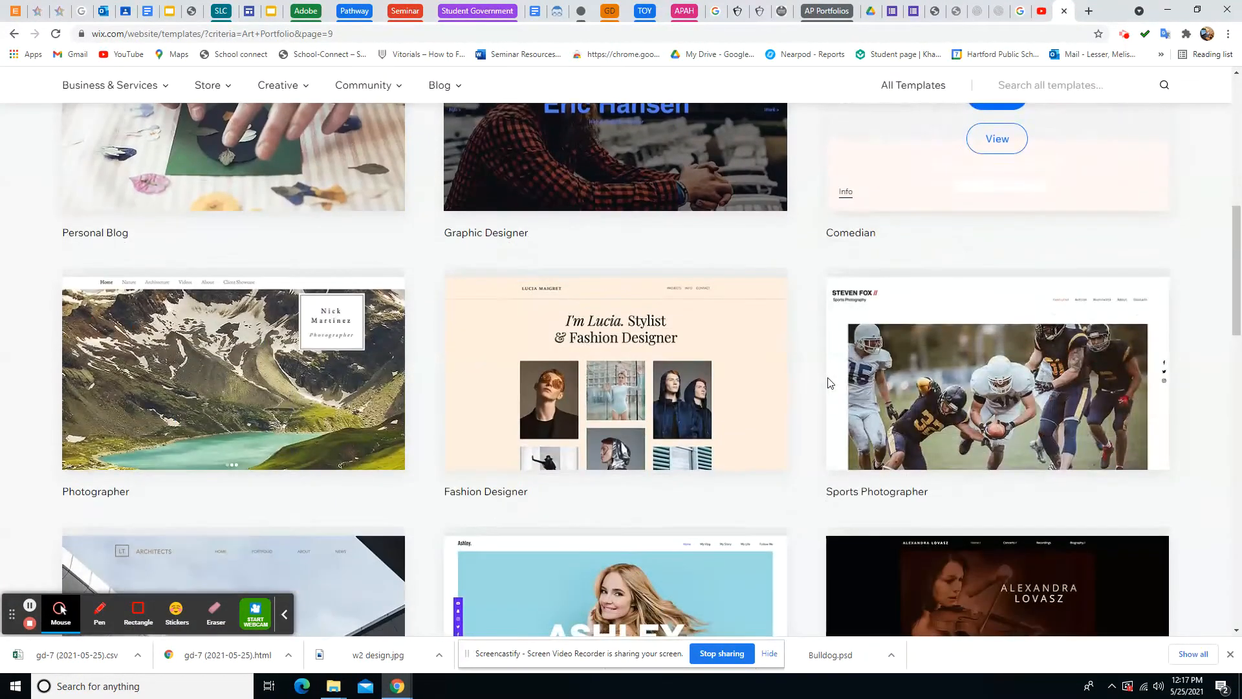
{"action": "scroll", "coordinate": [828, 383], "scroll_direction": "down", "scroll_amount": 4}
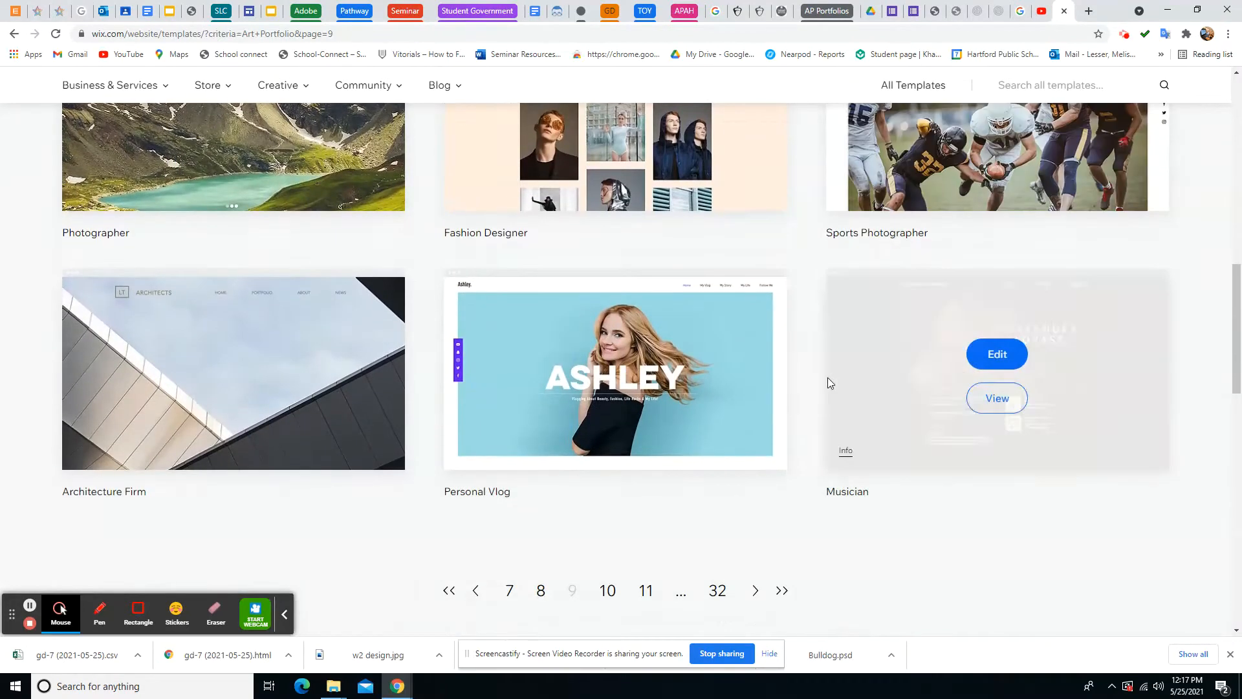
{"action": "scroll", "coordinate": [828, 383], "scroll_direction": "down", "scroll_amount": 3}
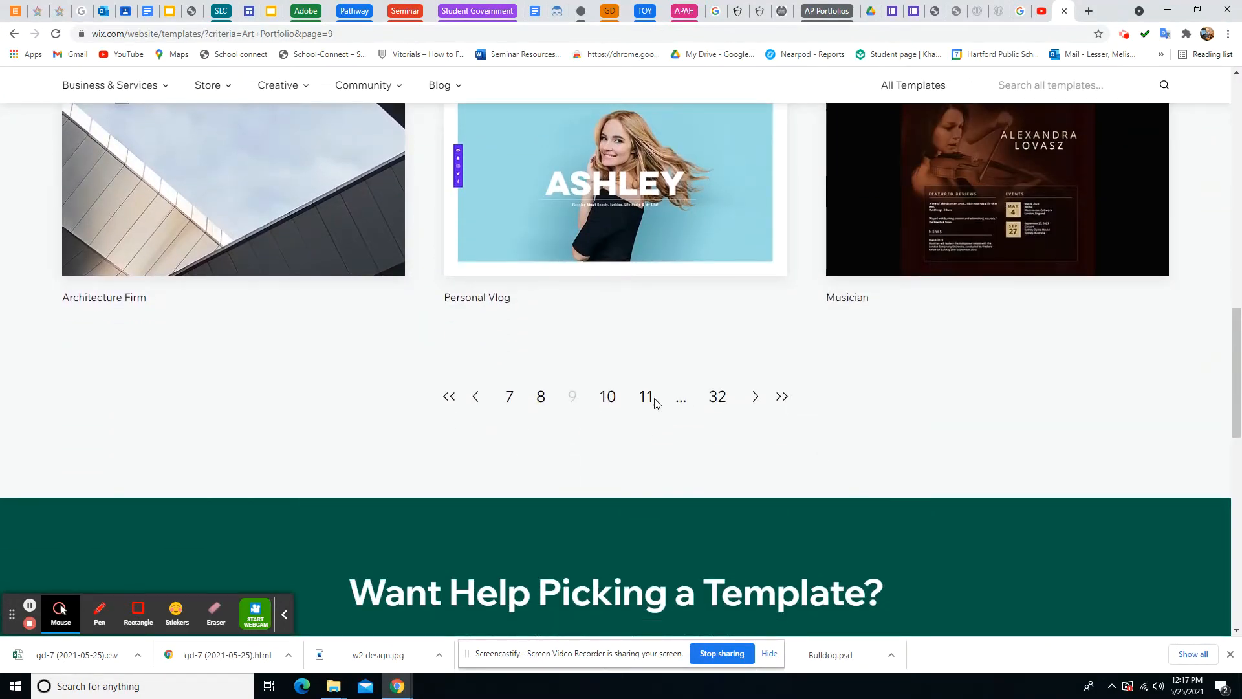
{"action": "left_click", "coordinate": [609, 397]}
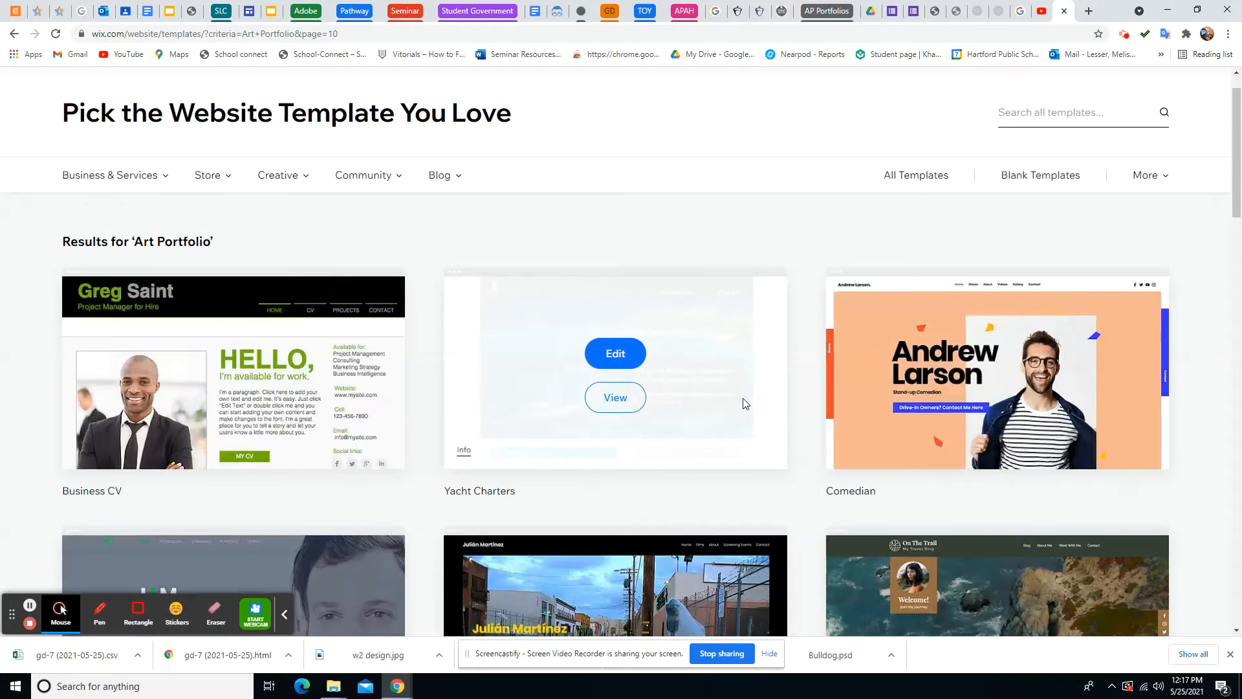
{"action": "scroll", "coordinate": [745, 404], "scroll_direction": "down", "scroll_amount": 2}
{"action": "scroll", "coordinate": [745, 403], "scroll_direction": "down", "scroll_amount": 7}
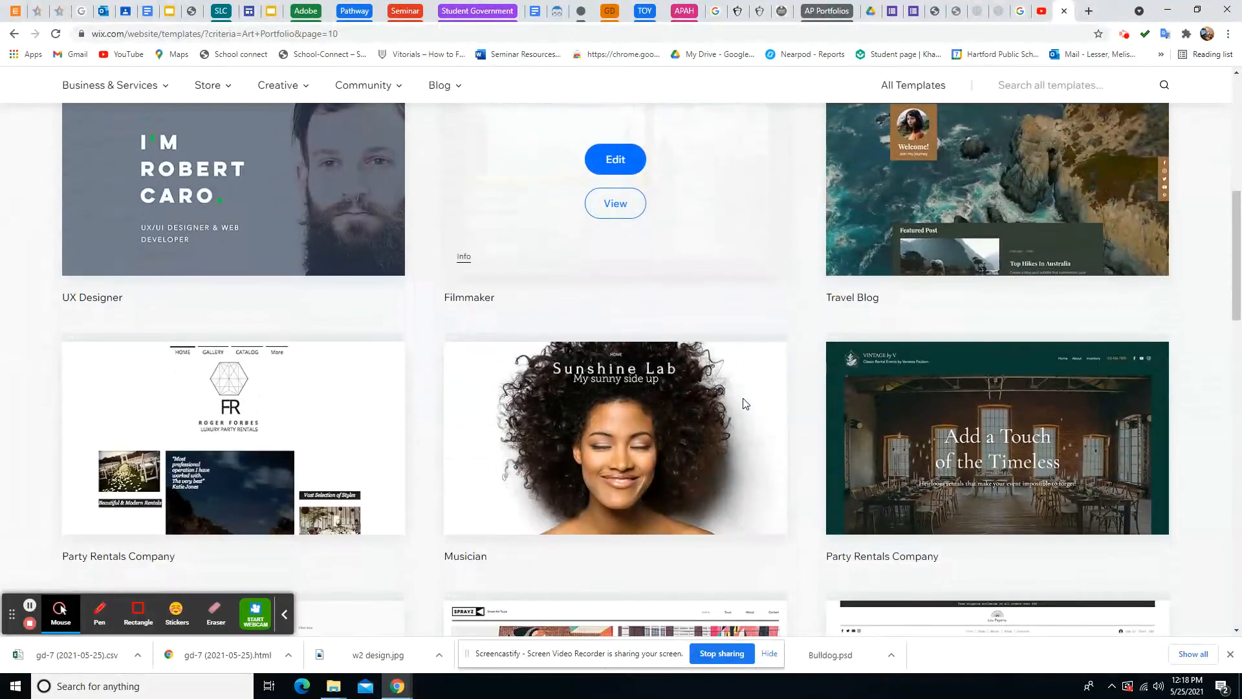
{"action": "scroll", "coordinate": [743, 402], "scroll_direction": "down", "scroll_amount": 4}
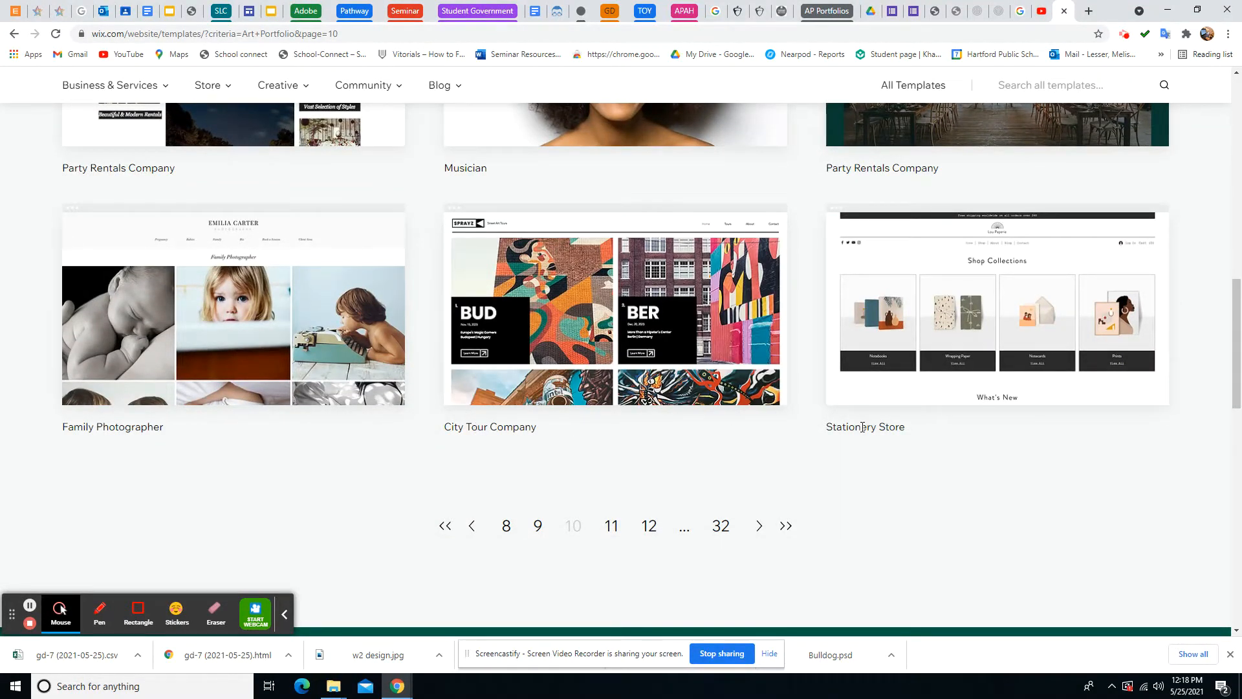
{"action": "left_click", "coordinate": [475, 527]}
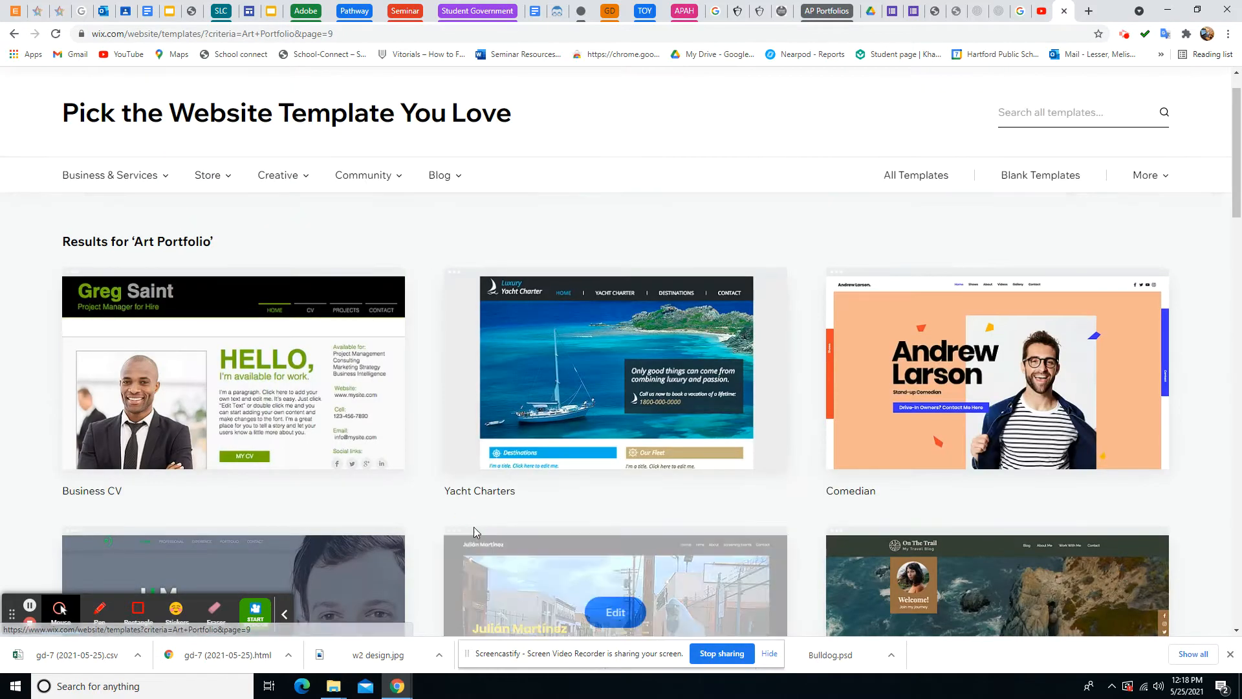
{"action": "scroll", "coordinate": [471, 522], "scroll_direction": "down", "scroll_amount": 15}
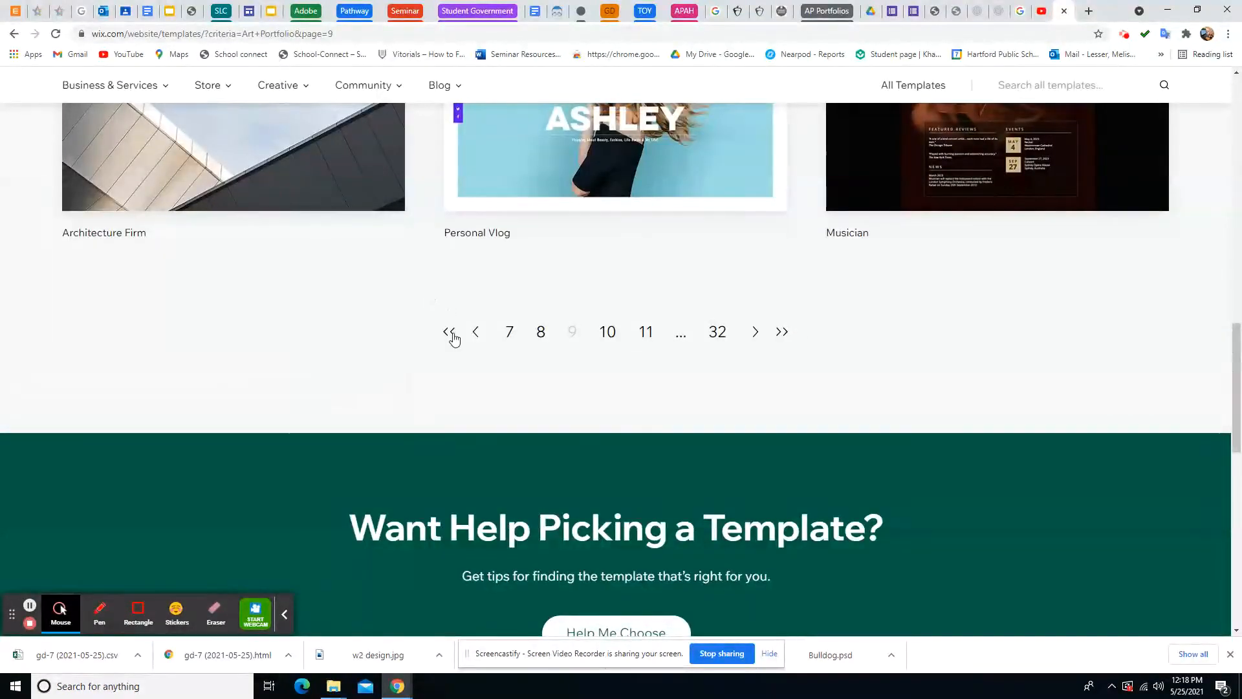
{"action": "left_click", "coordinate": [450, 332]}
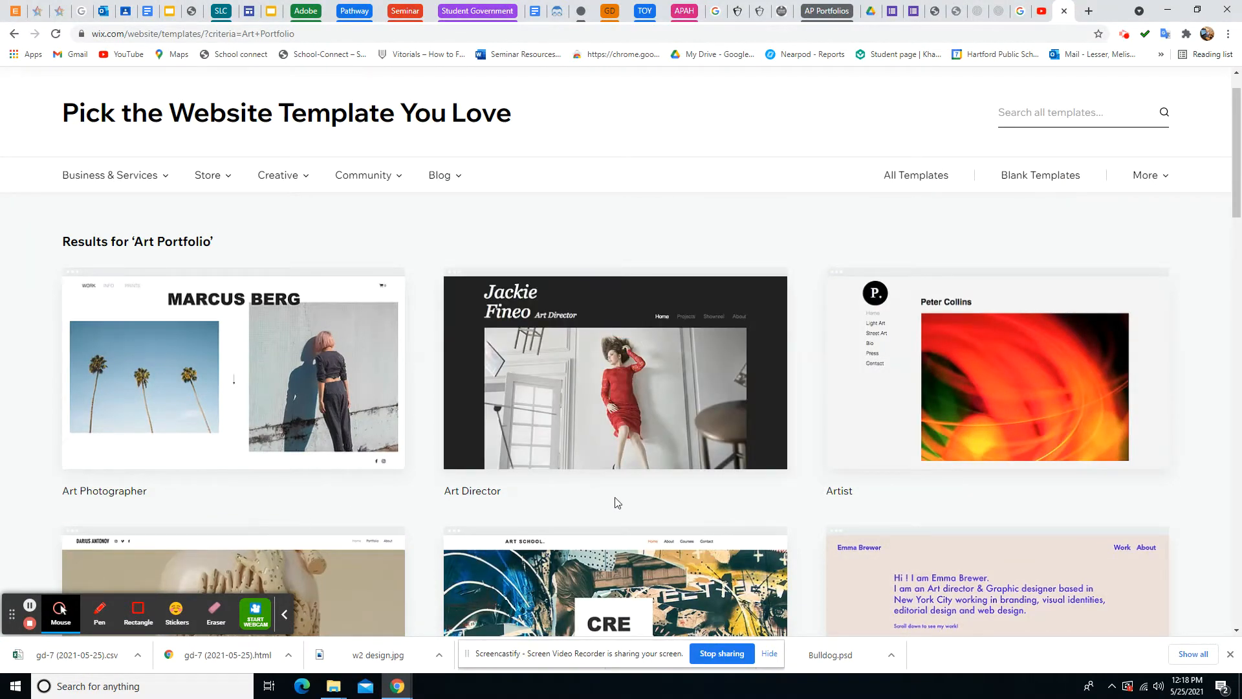
Open the Artist template's full demo site and dismiss the starting-point prompt
{"action": "scroll", "coordinate": [616, 503], "scroll_direction": "down", "scroll_amount": 1}
{"action": "mouse_move", "coordinate": [986, 301]}
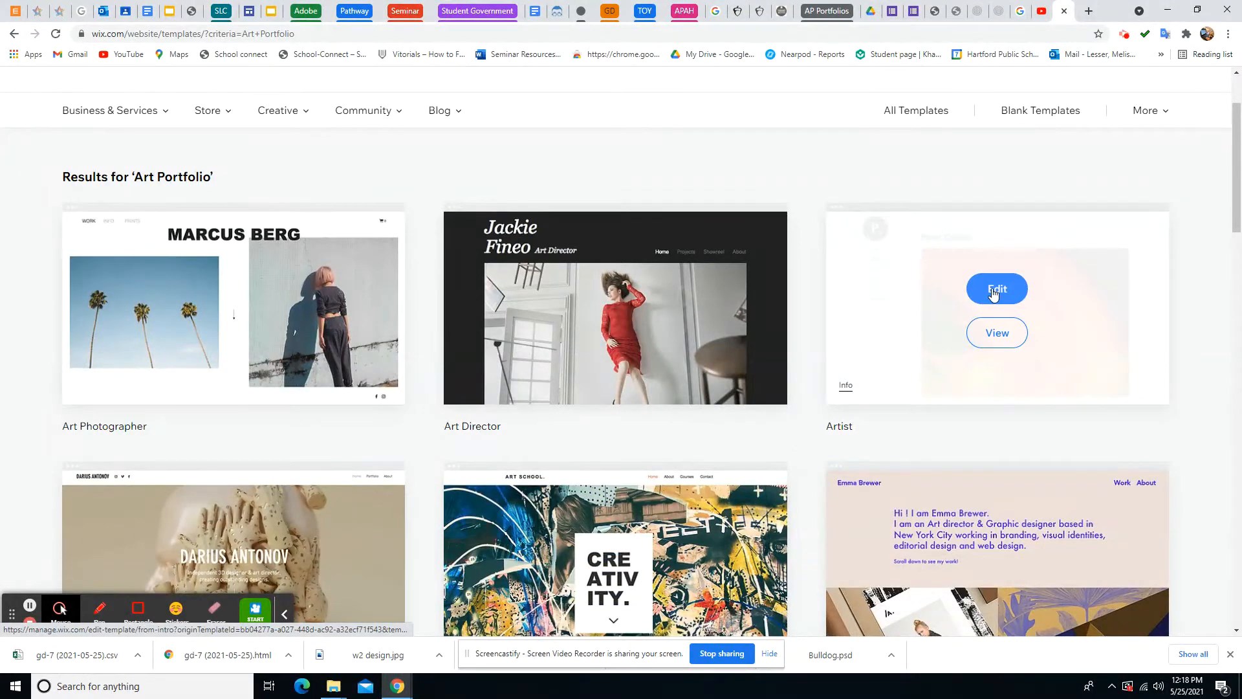
{"action": "left_click", "coordinate": [1000, 331]}
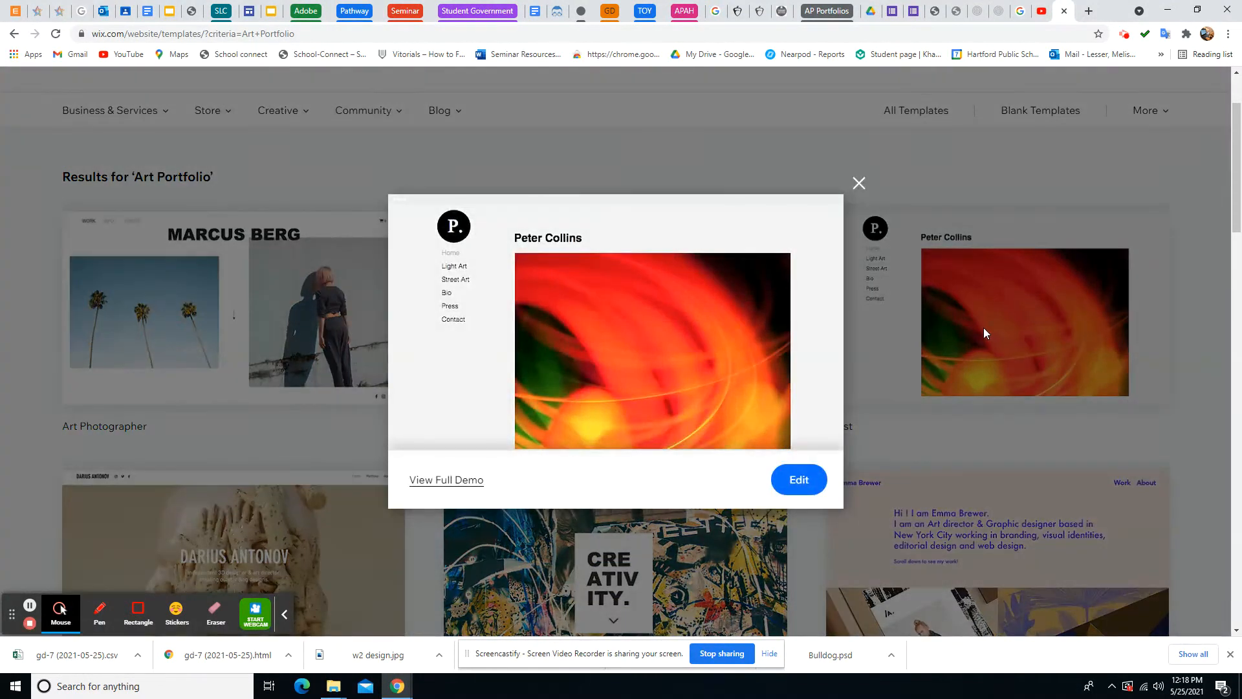
{"action": "left_click", "coordinate": [439, 481]}
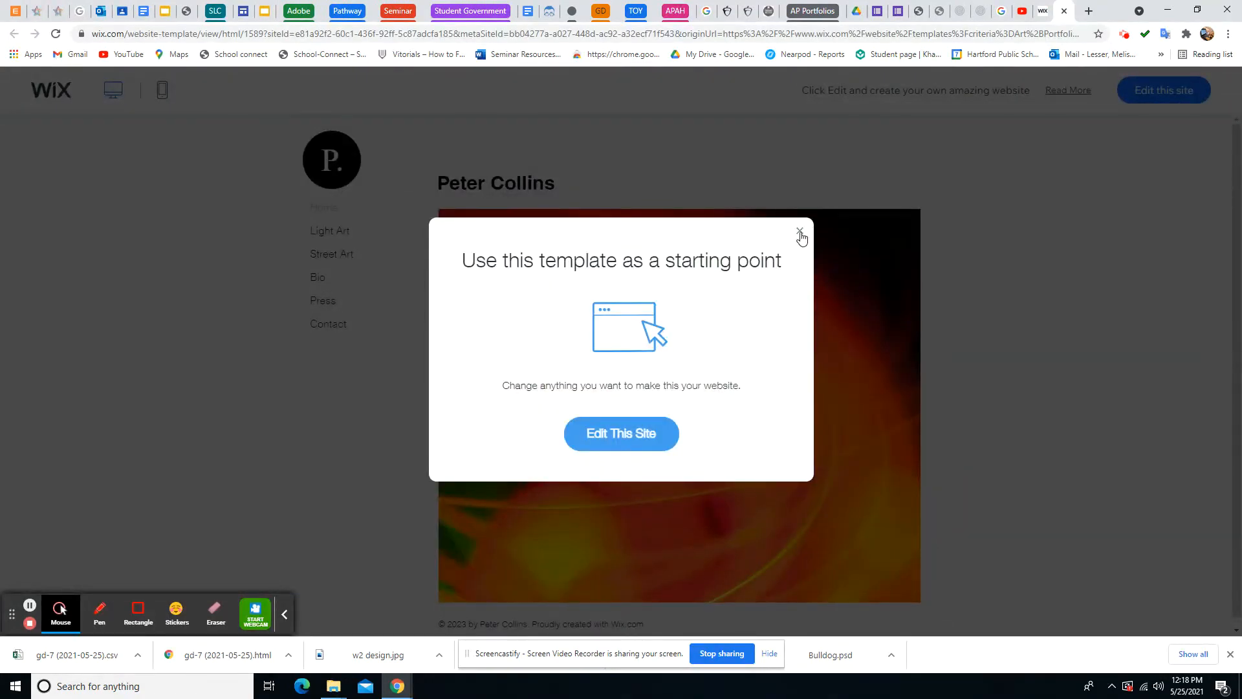
{"action": "left_click", "coordinate": [800, 233]}
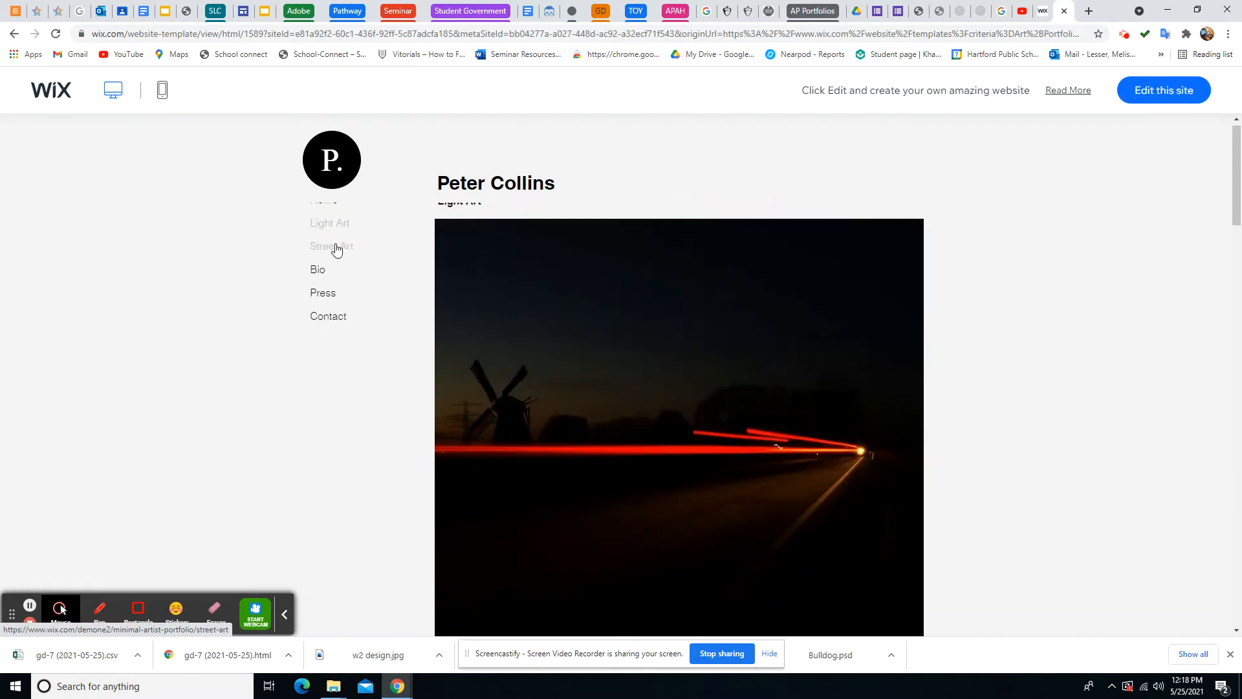
Tour the demo's Street Art, Bio and Contact pages, return Home, and start editing the site
{"action": "left_click", "coordinate": [336, 249]}
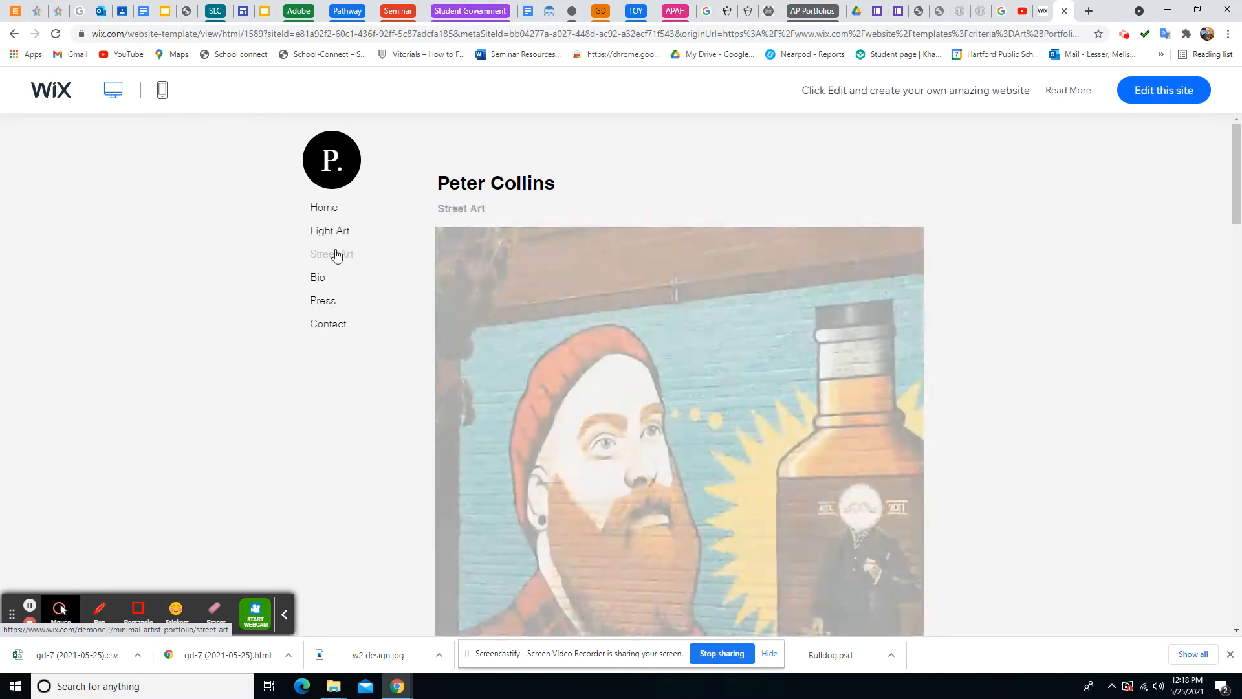
{"action": "left_click", "coordinate": [324, 279]}
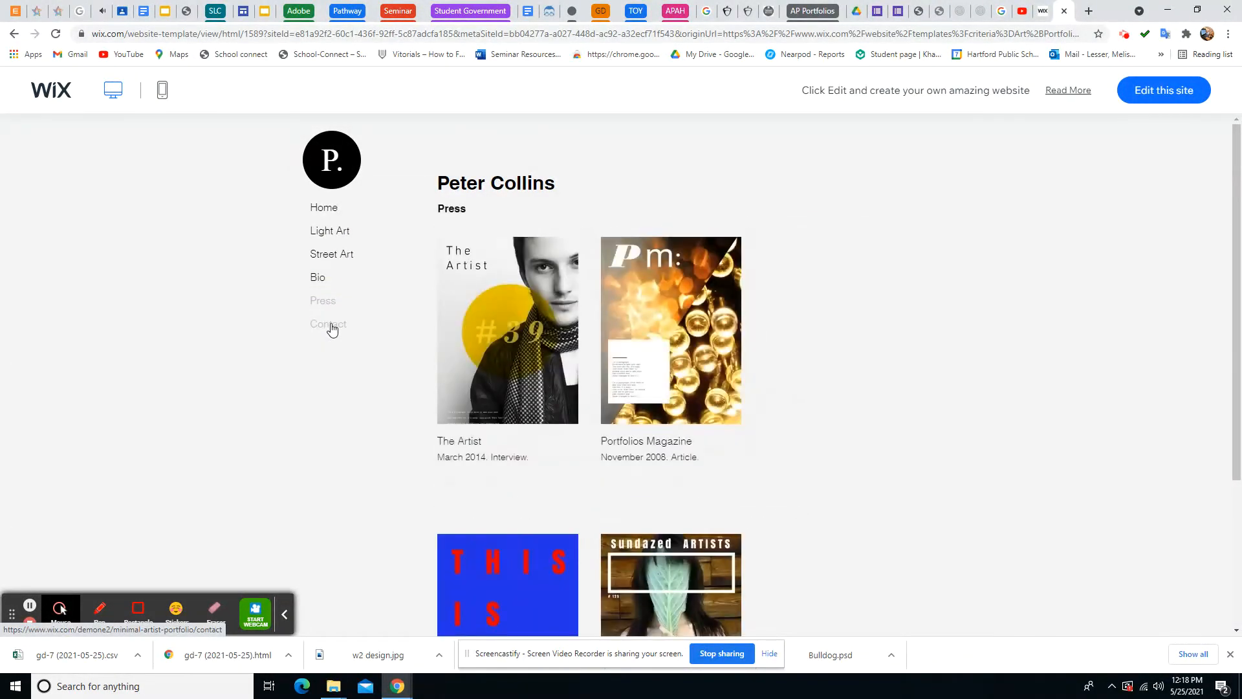
{"action": "left_click", "coordinate": [331, 325]}
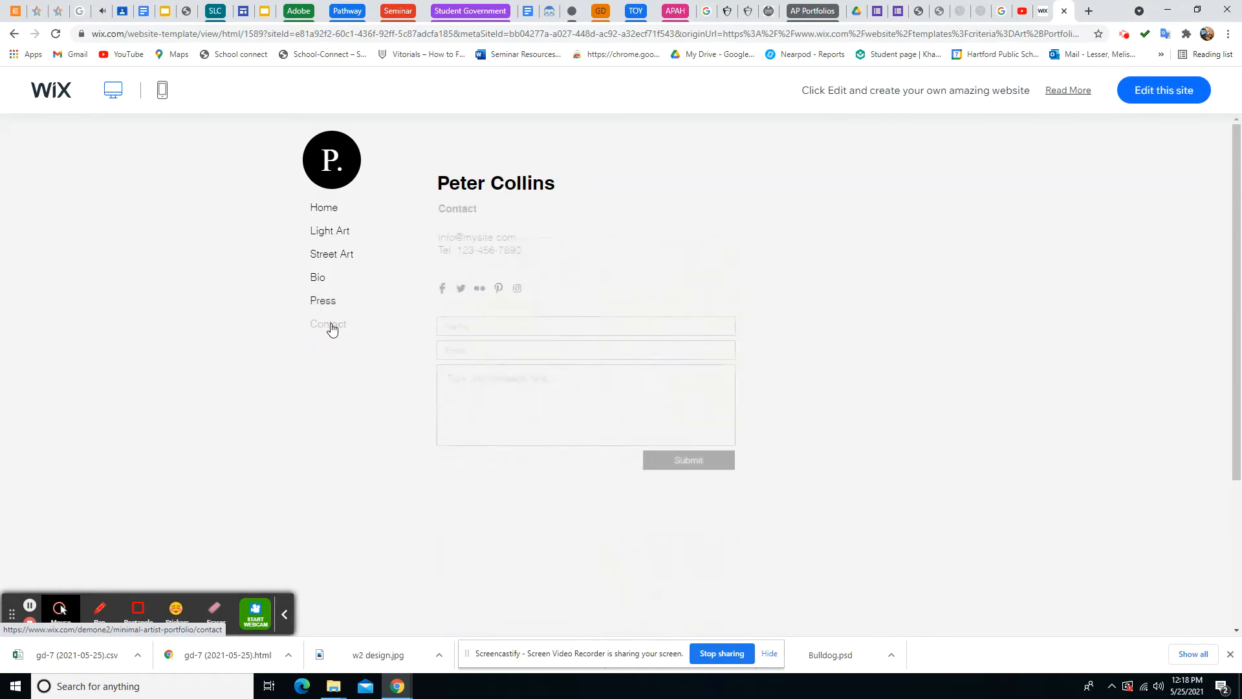
{"action": "left_click", "coordinate": [319, 215]}
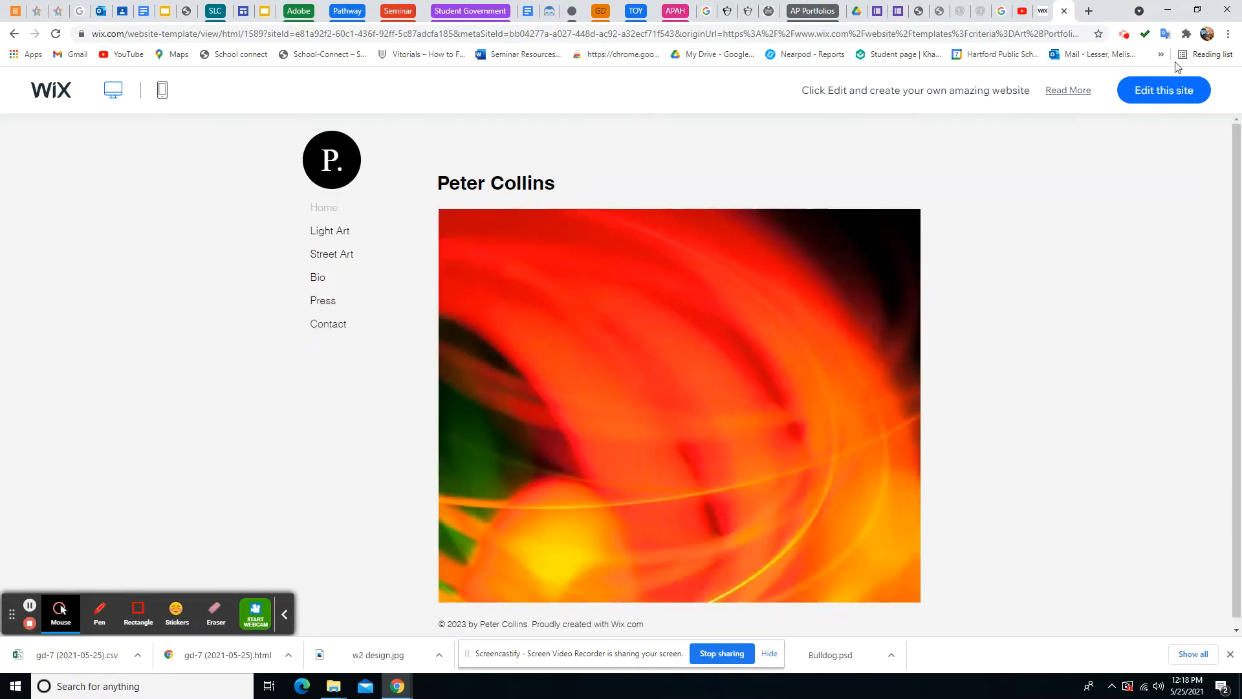
{"action": "left_click", "coordinate": [1169, 97]}
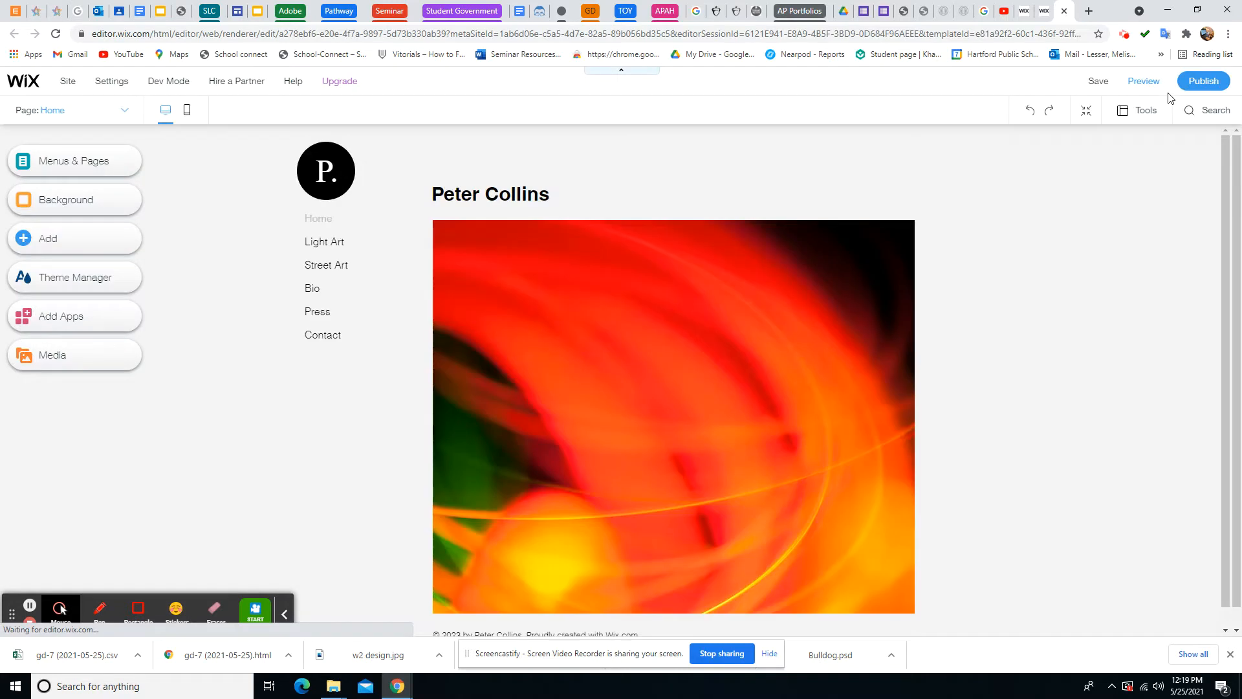
Change the sample name heading to 'My Name Here'
{"action": "double_click", "coordinate": [504, 198]}
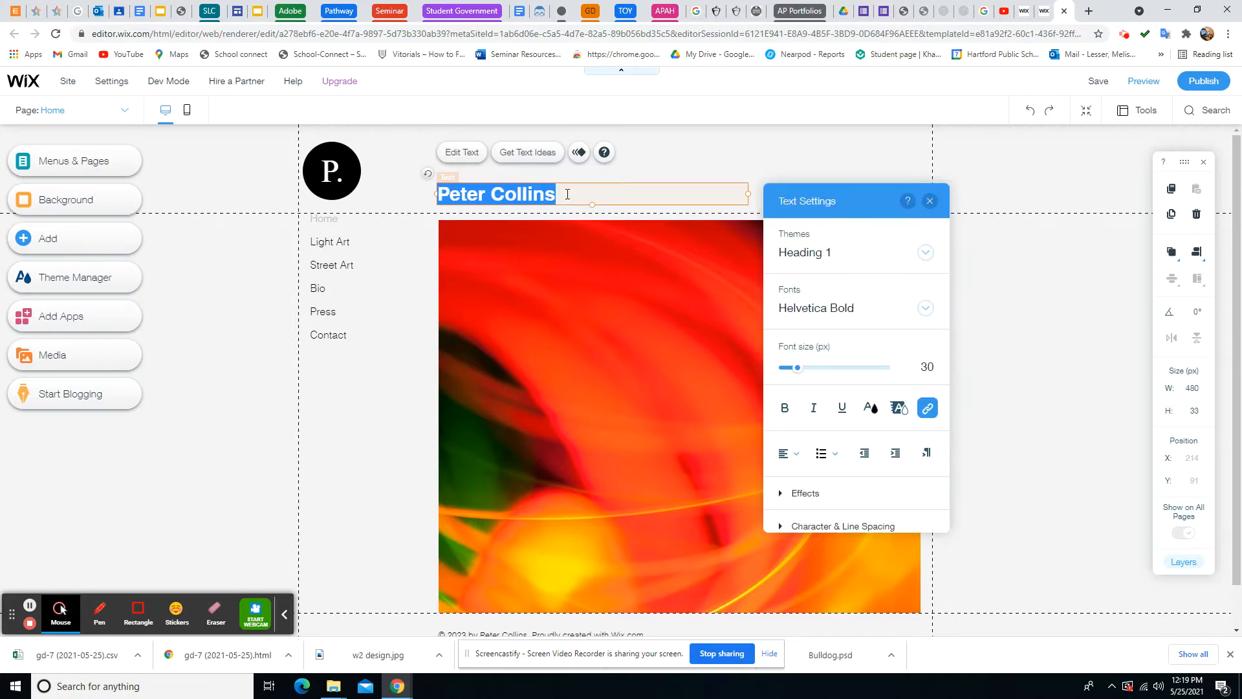
{"action": "type", "text": "MY"}
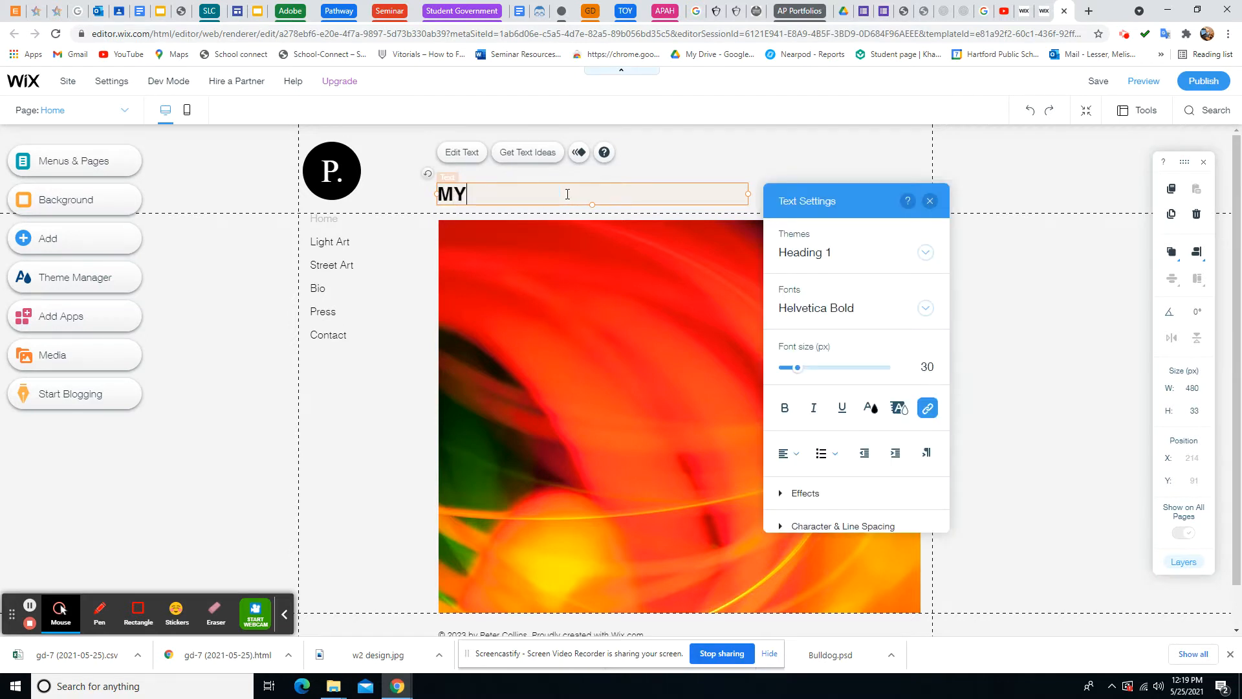
{"action": "key", "text": "BackSpace"}
{"action": "type", "text": "y Name He"}
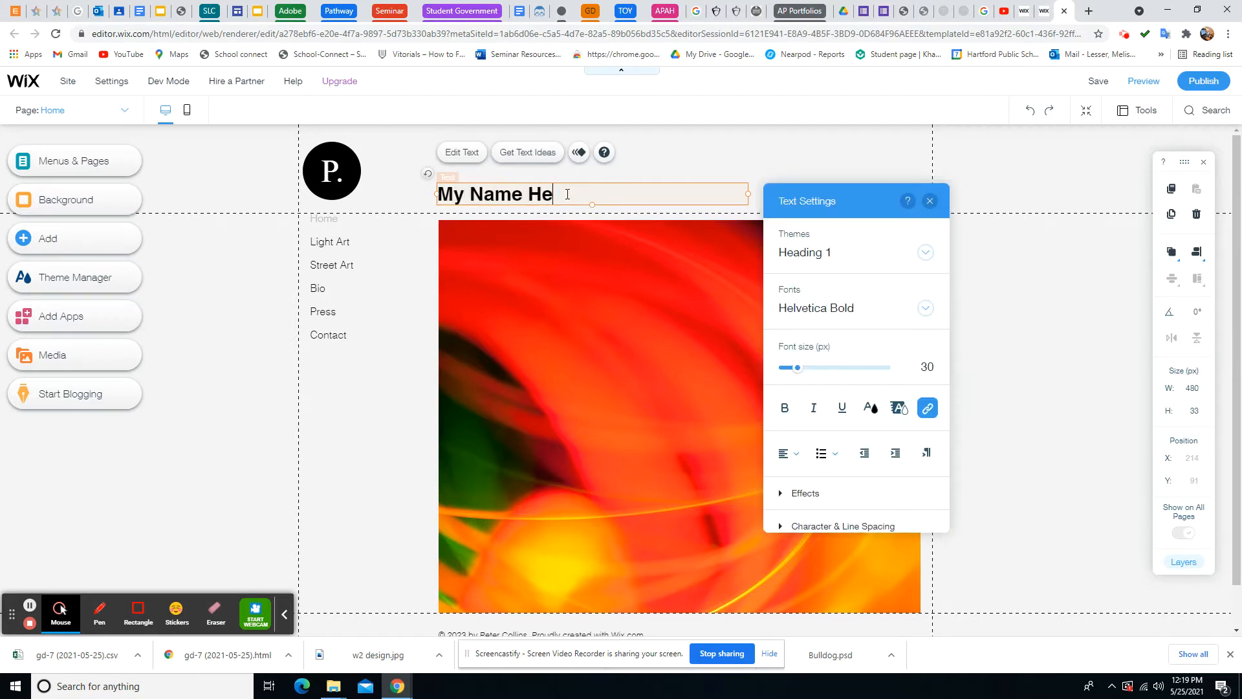
{"action": "type", "text": "re"}
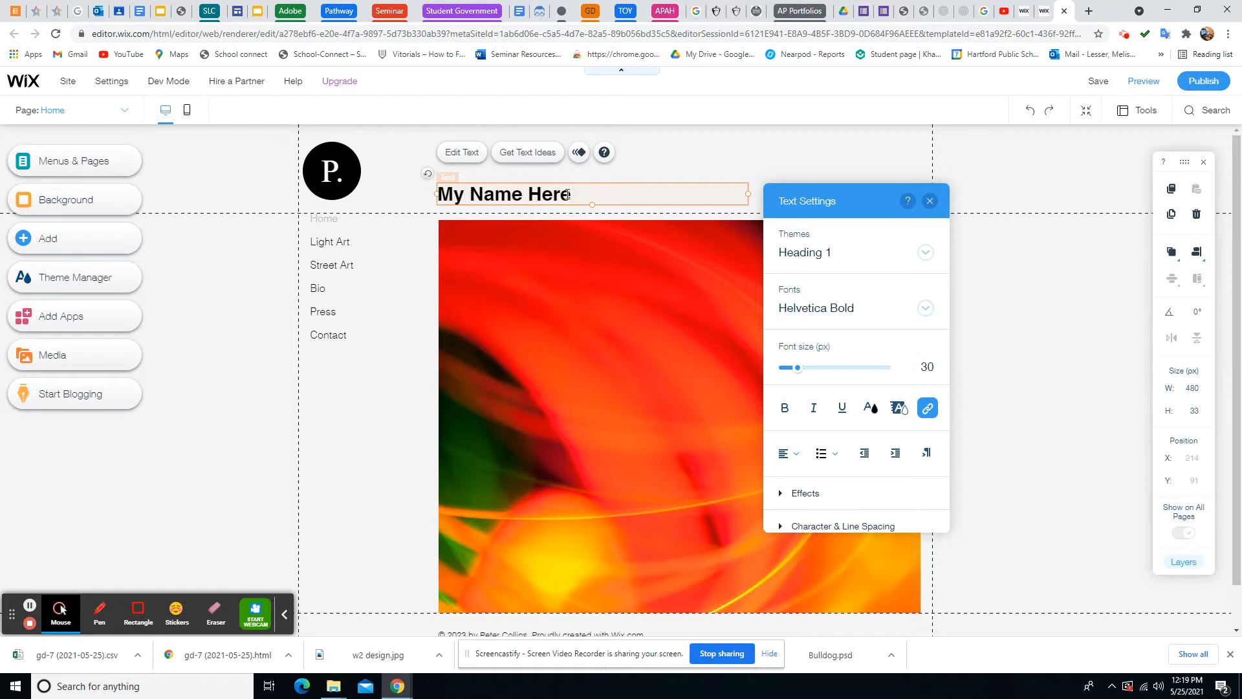
{"action": "left_click", "coordinate": [325, 170]}
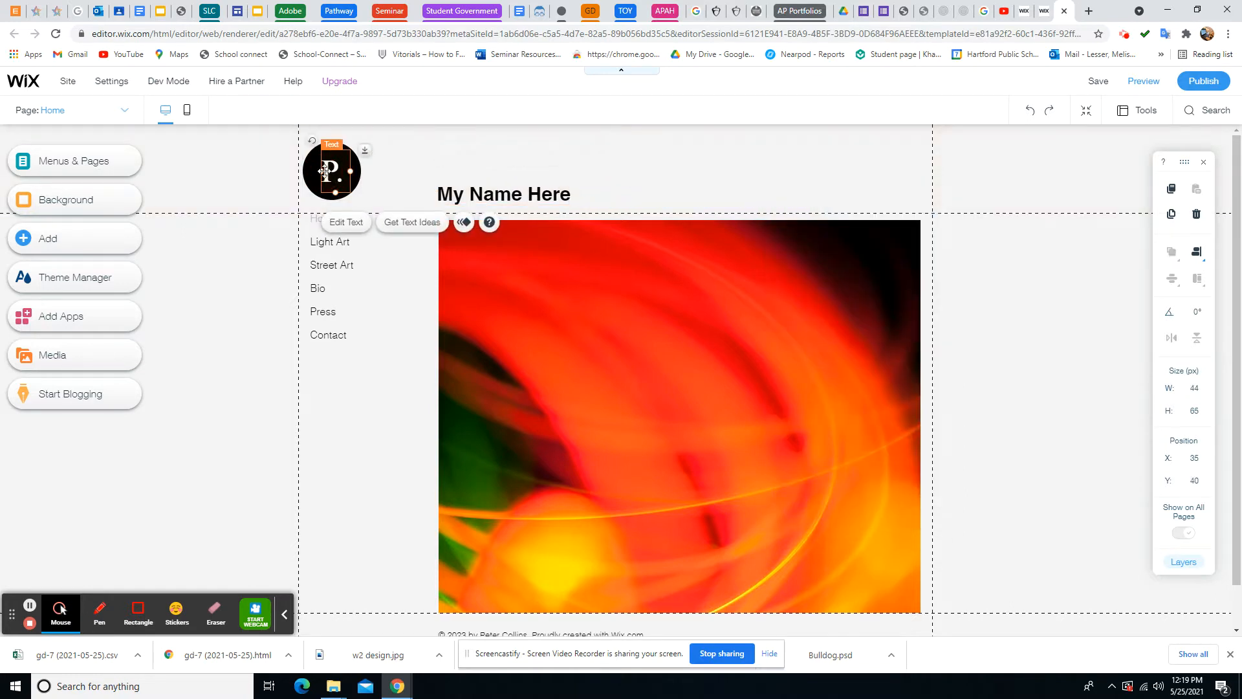
Replace the logo letter 'P' with 'L' so it reads 'L.'
{"action": "left_click", "coordinate": [346, 222]}
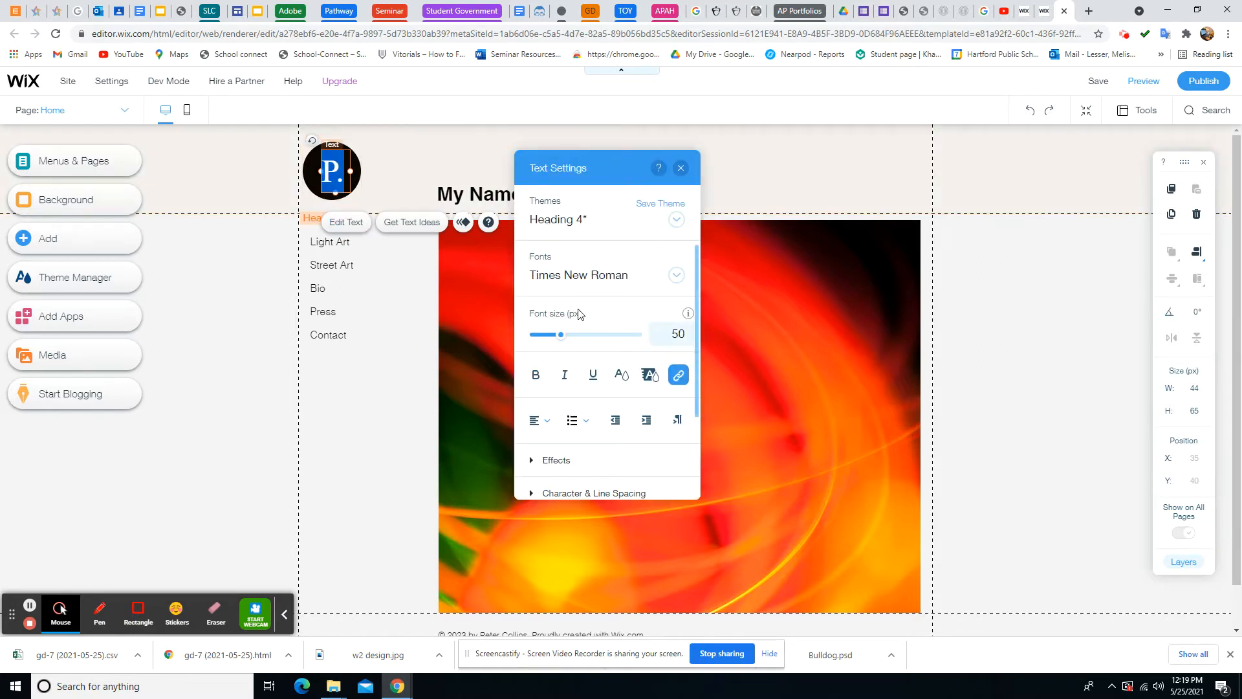
{"action": "left_click", "coordinate": [333, 167]}
{"action": "key", "text": "BackSpace"}
{"action": "type", "text": "L"}
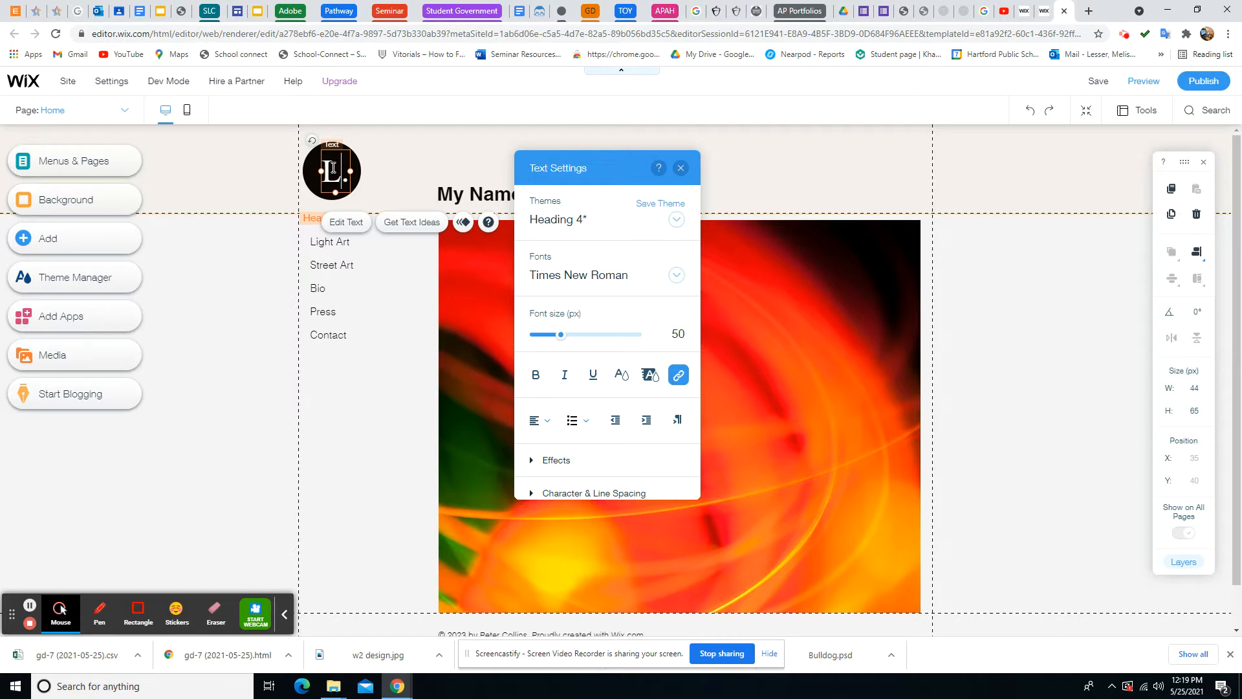
{"action": "left_click", "coordinate": [372, 174]}
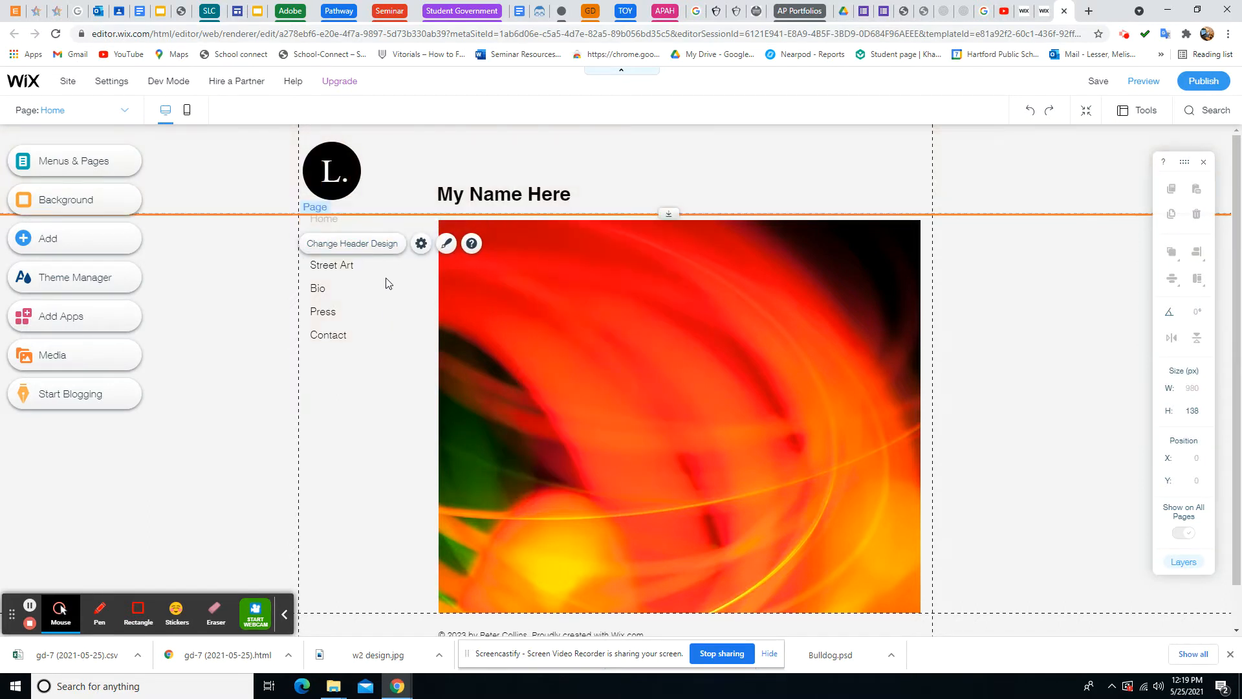
Check the Requirements section of the project document, then return to the Wix editor
{"action": "left_click", "coordinate": [121, 18]}
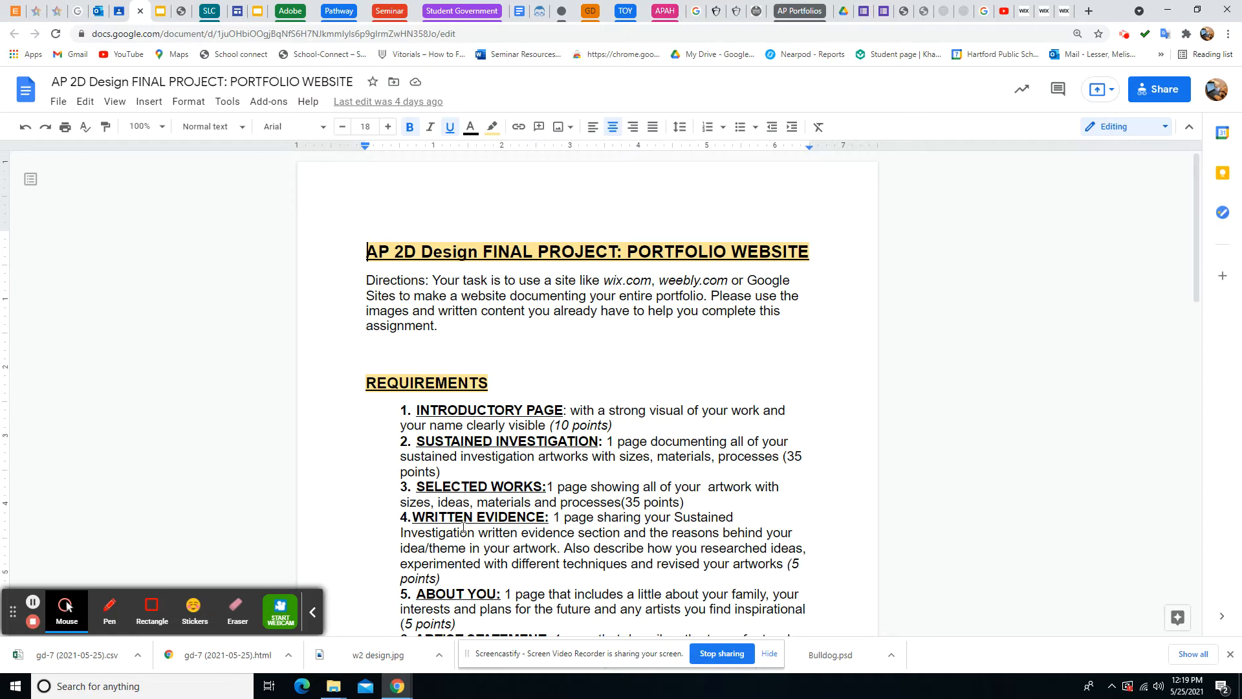
{"action": "scroll", "coordinate": [452, 598], "scroll_direction": "down", "scroll_amount": 2}
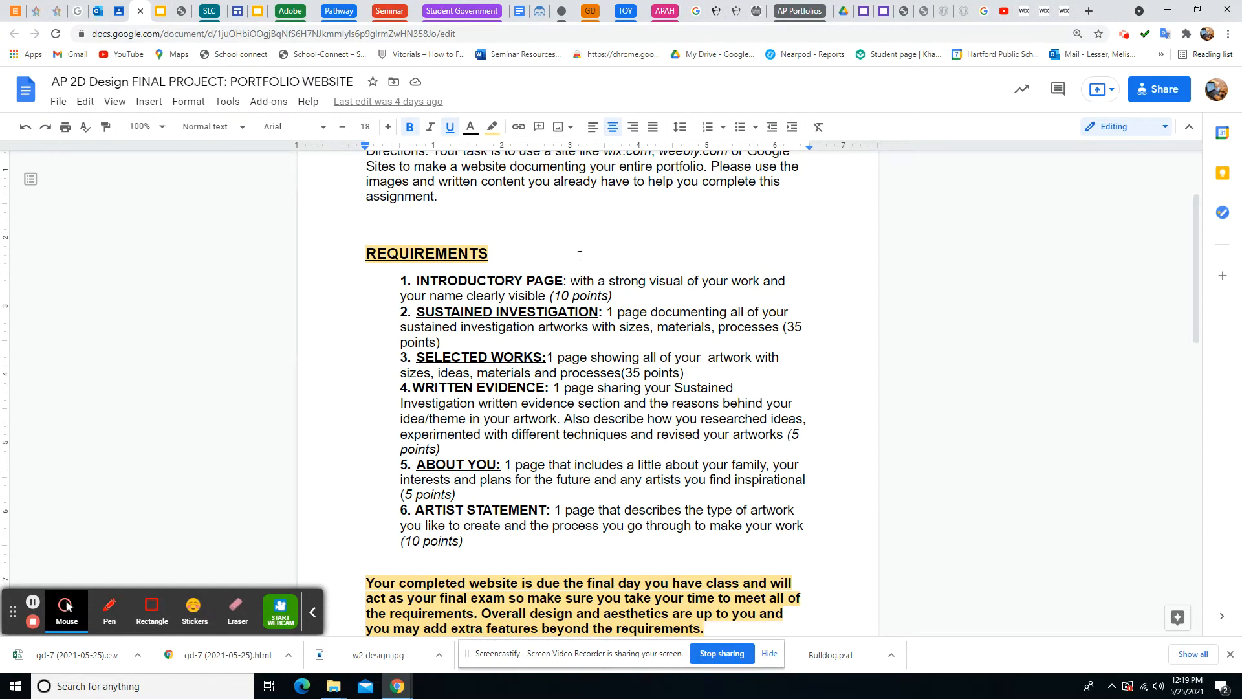
{"action": "left_click", "coordinate": [1064, 11]}
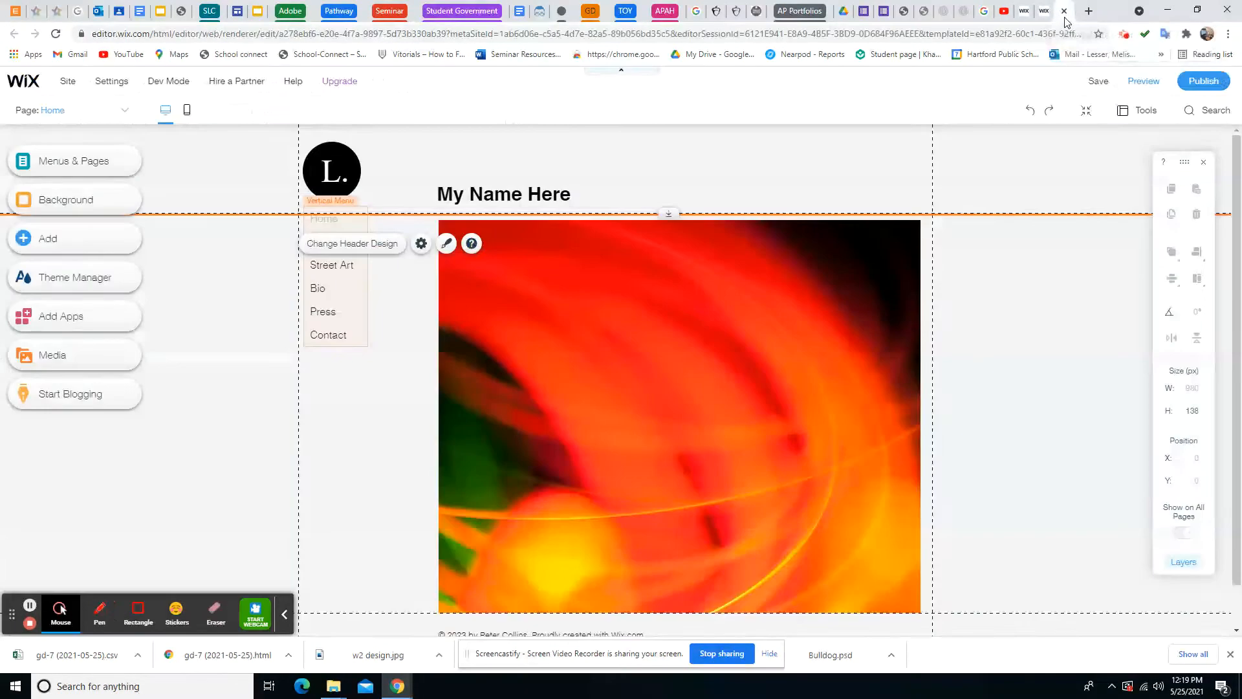
Rename the Light Art page to 'Sustained Investigation'
{"action": "left_click", "coordinate": [329, 222]}
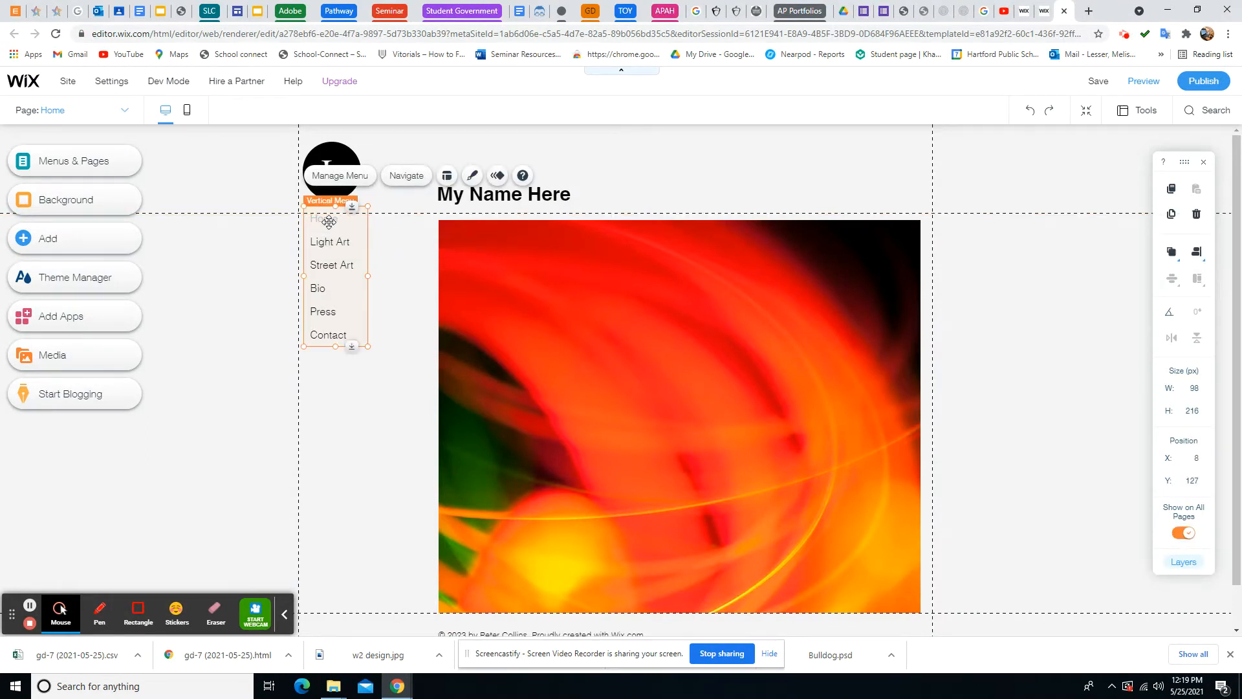
{"action": "left_click", "coordinate": [345, 180]}
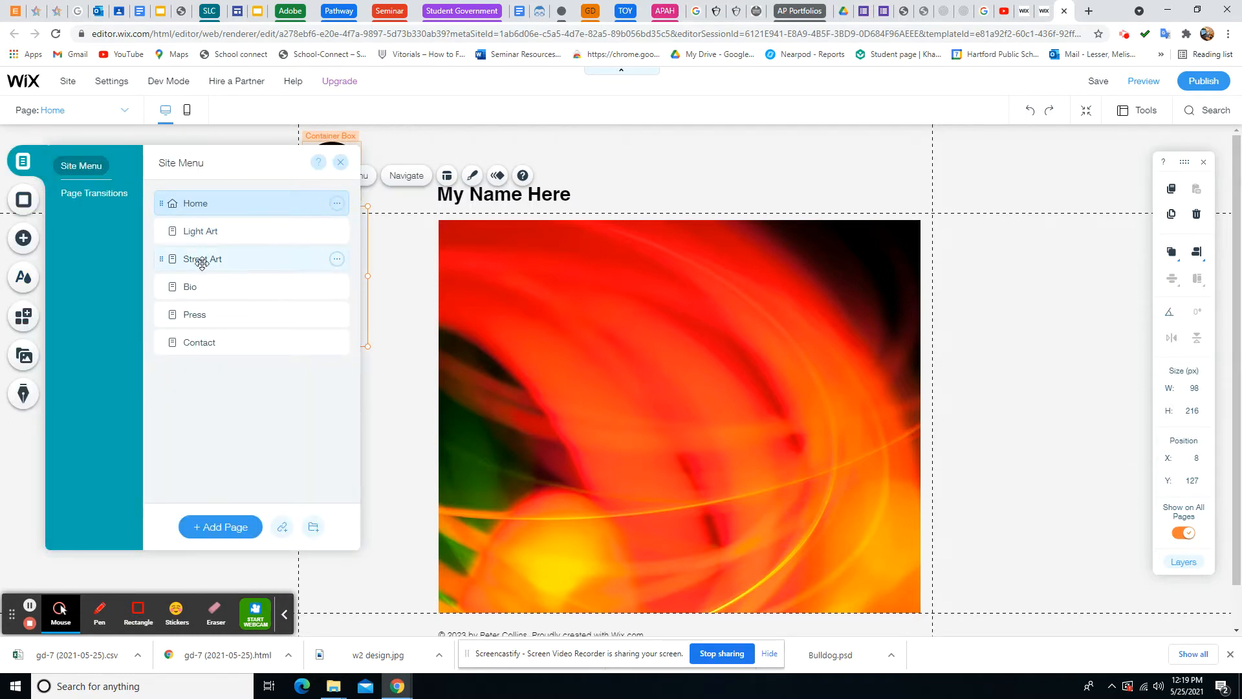
{"action": "left_click", "coordinate": [197, 231]}
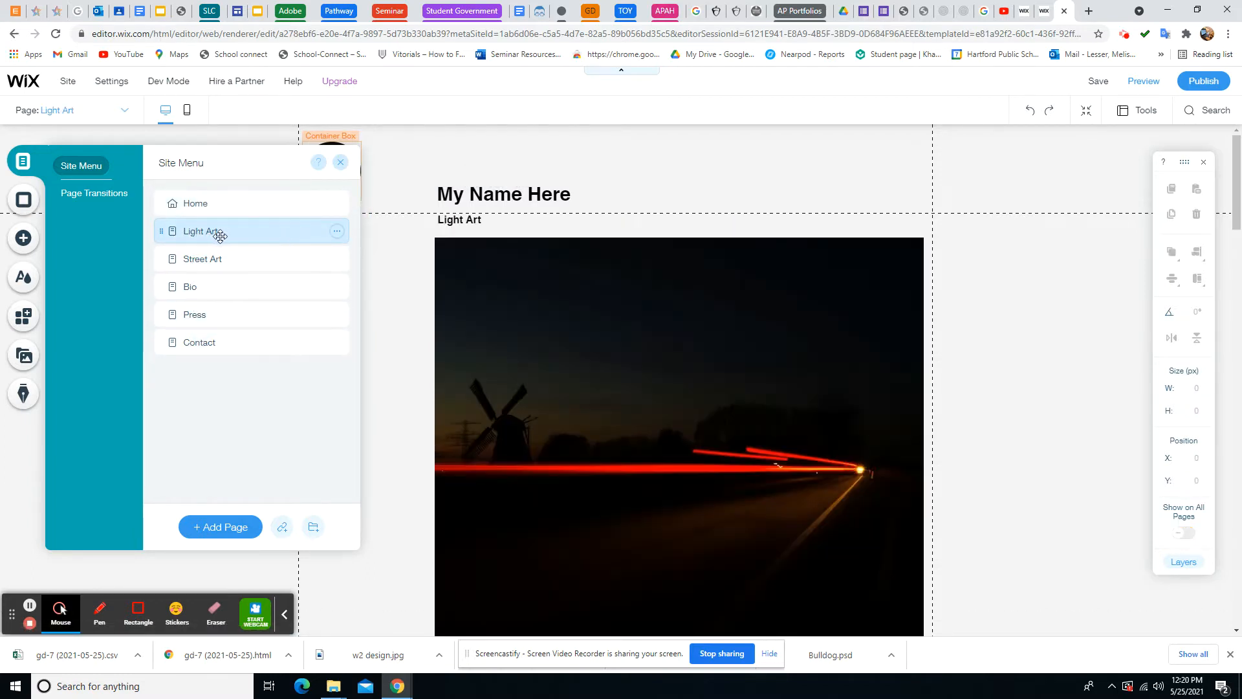
{"action": "left_click", "coordinate": [336, 232]}
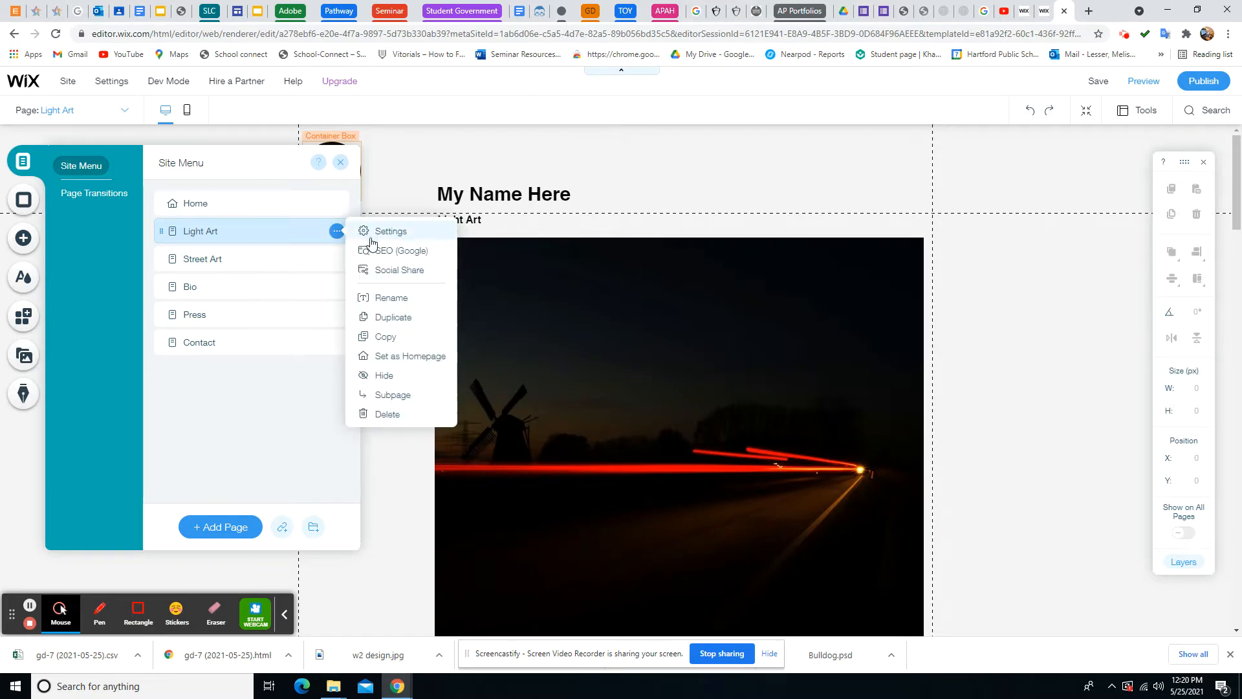
{"action": "left_click", "coordinate": [383, 300]}
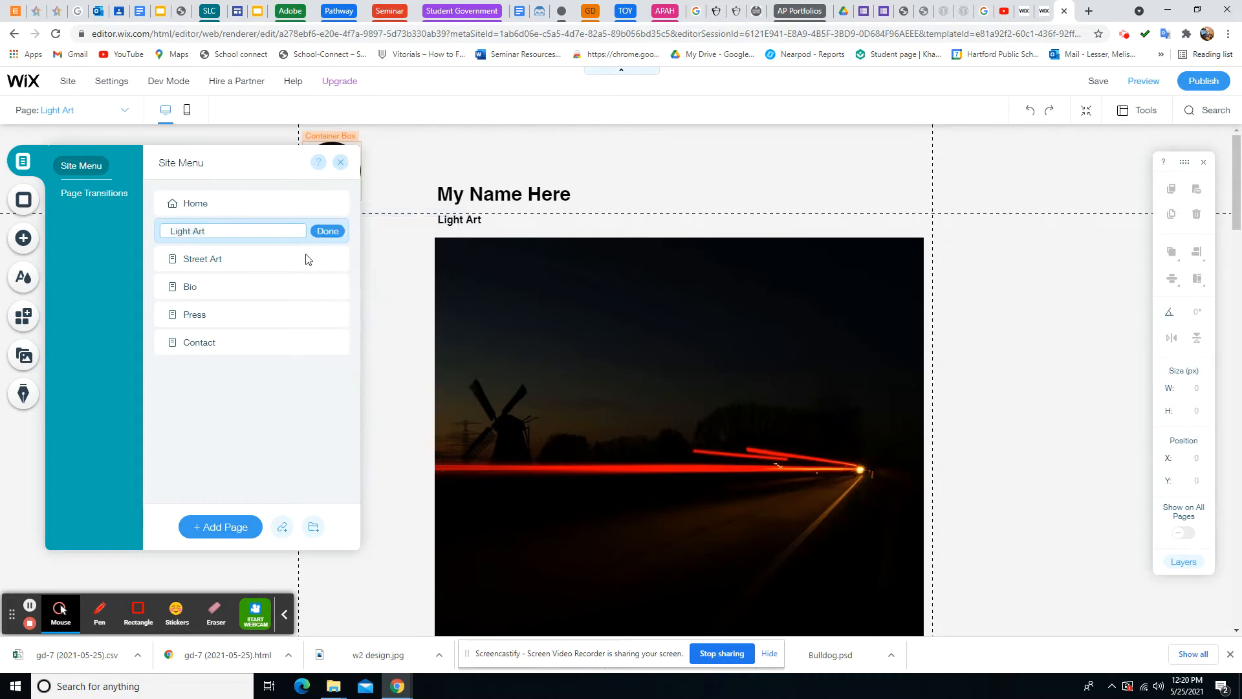
{"action": "left_click", "coordinate": [201, 231]}
{"action": "left_click", "coordinate": [197, 232]}
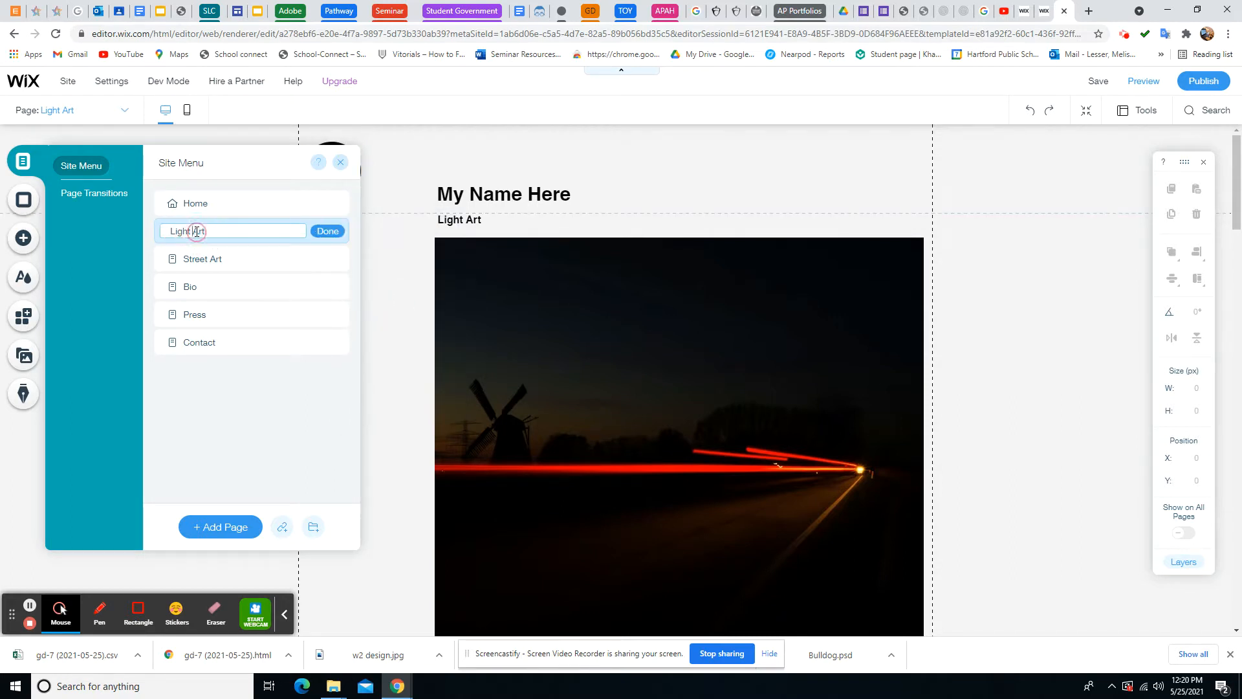
{"action": "key", "text": "ctrl+a"}
{"action": "type", "text": "S"}
{"action": "left_click", "coordinate": [330, 233]}
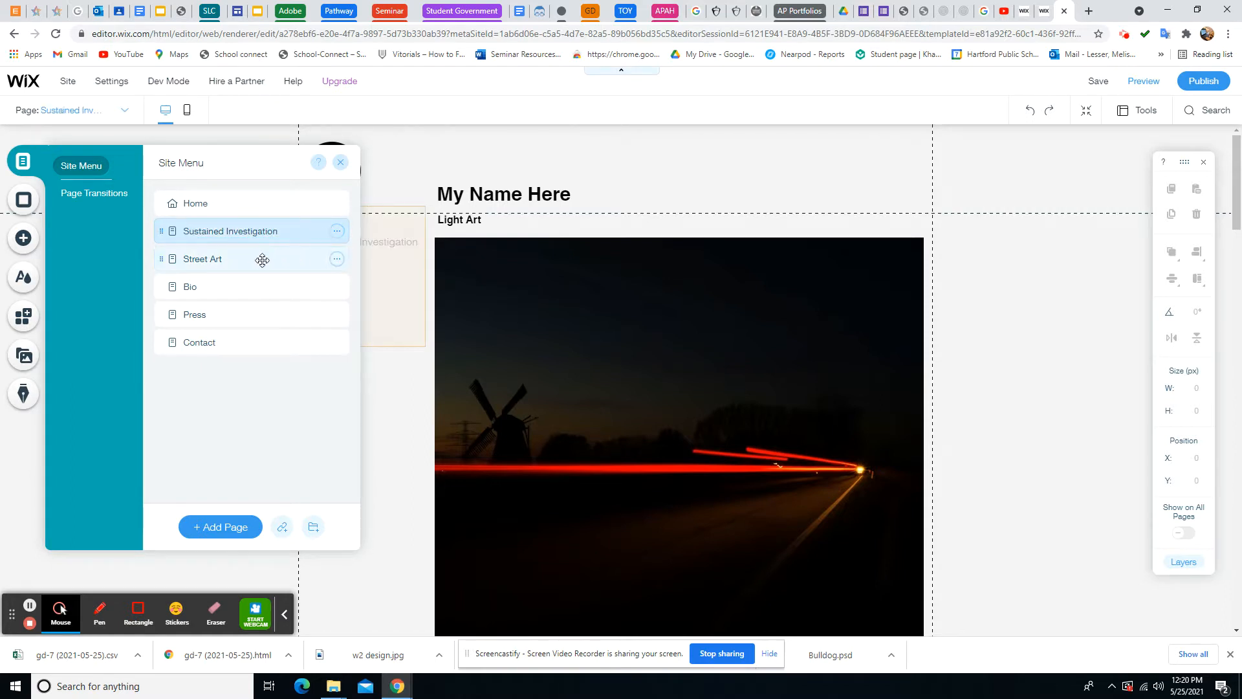
Rename the Street Art page to 'Selected Works' and revisit the requirements document
{"action": "left_click", "coordinate": [337, 259]}
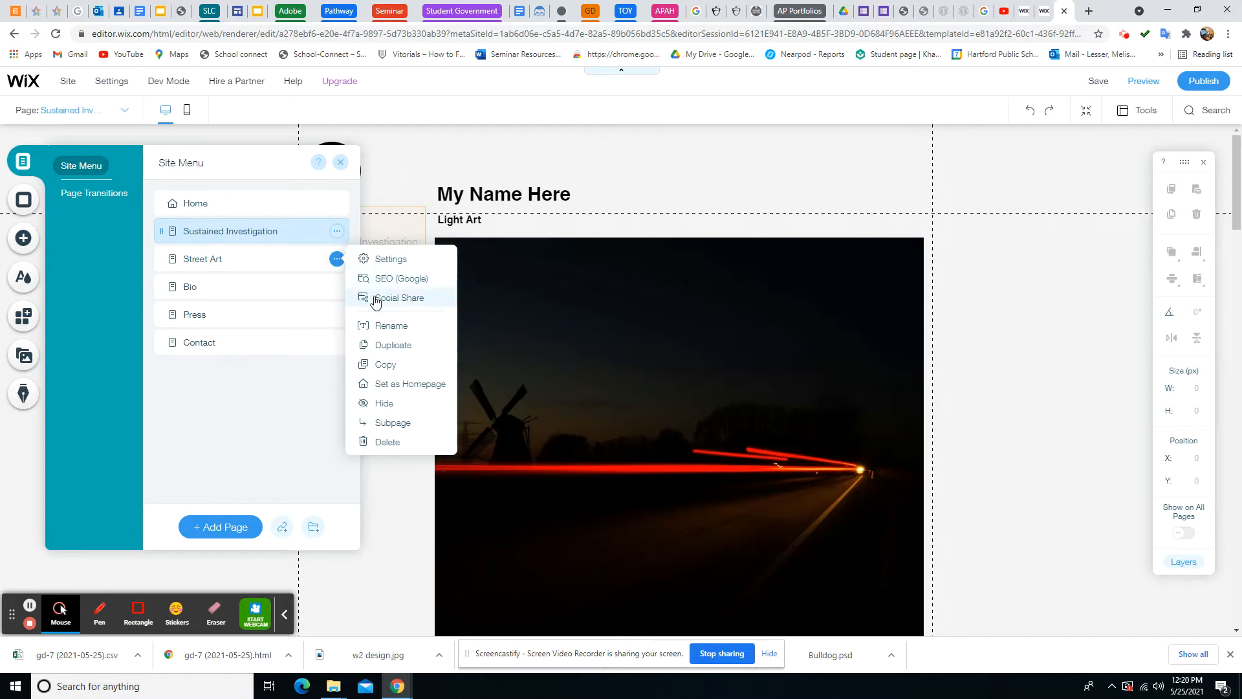
{"action": "left_click", "coordinate": [387, 329]}
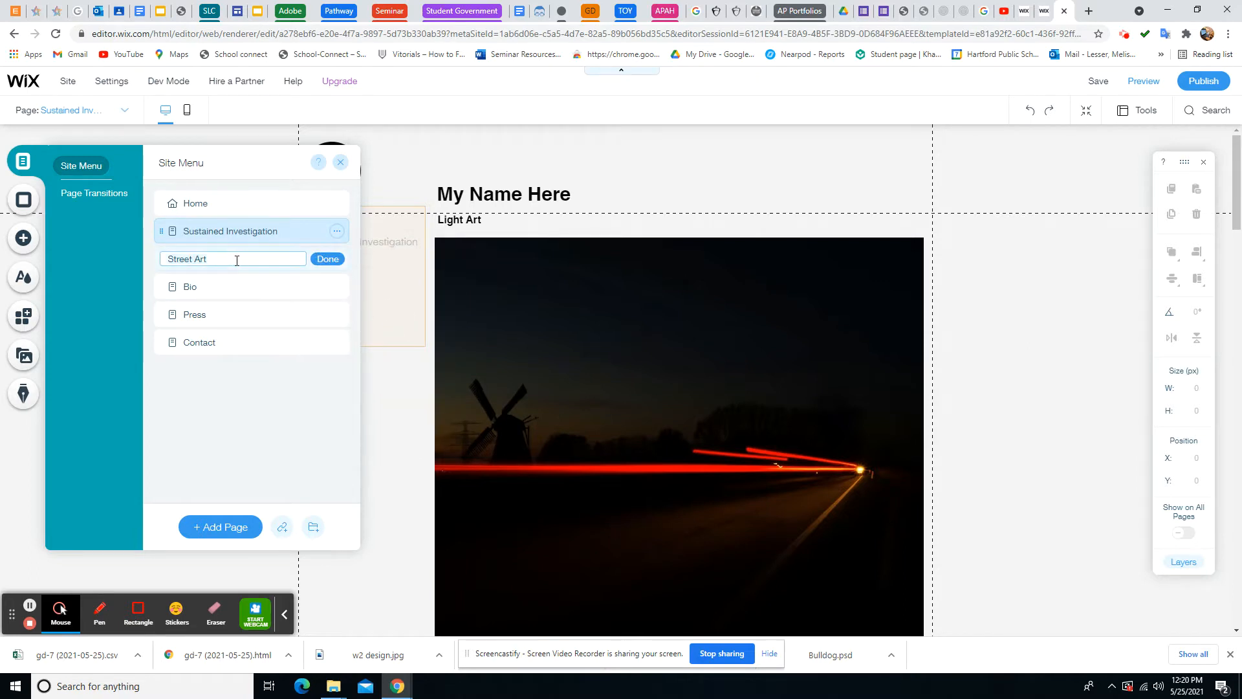
{"action": "key", "text": "ctrl+a"}
{"action": "type", "text": "Selected W"}
{"action": "left_click", "coordinate": [328, 259]}
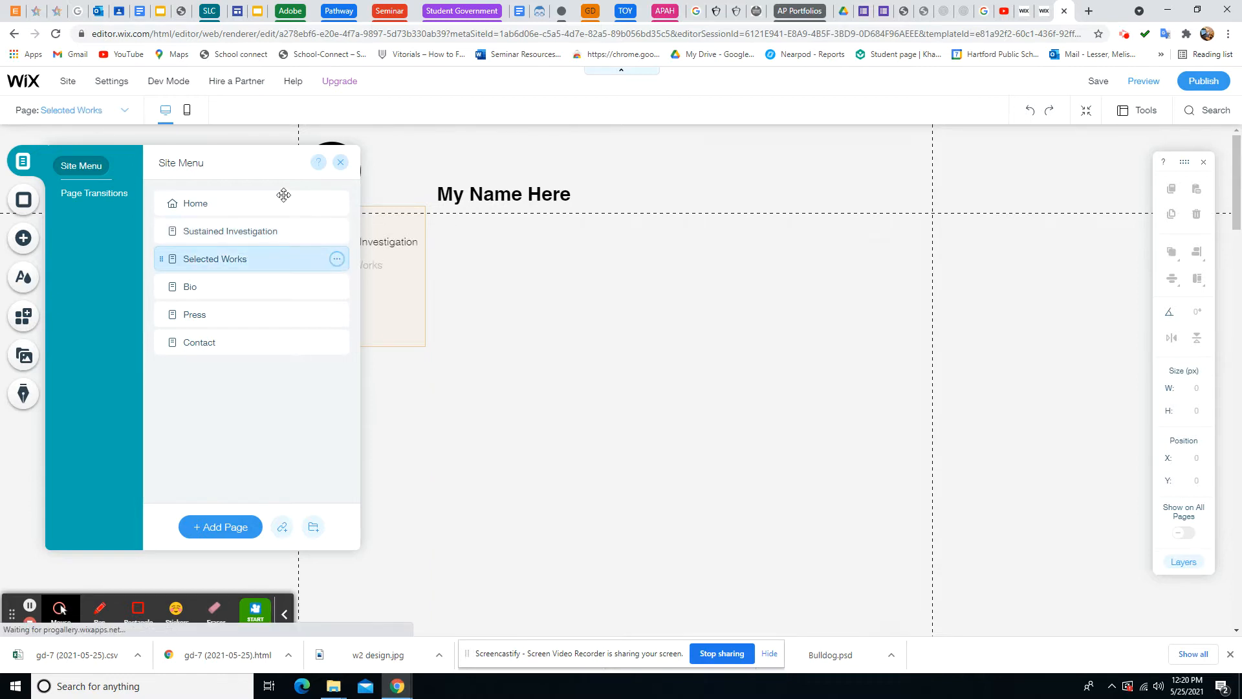
{"action": "left_click", "coordinate": [138, 11]}
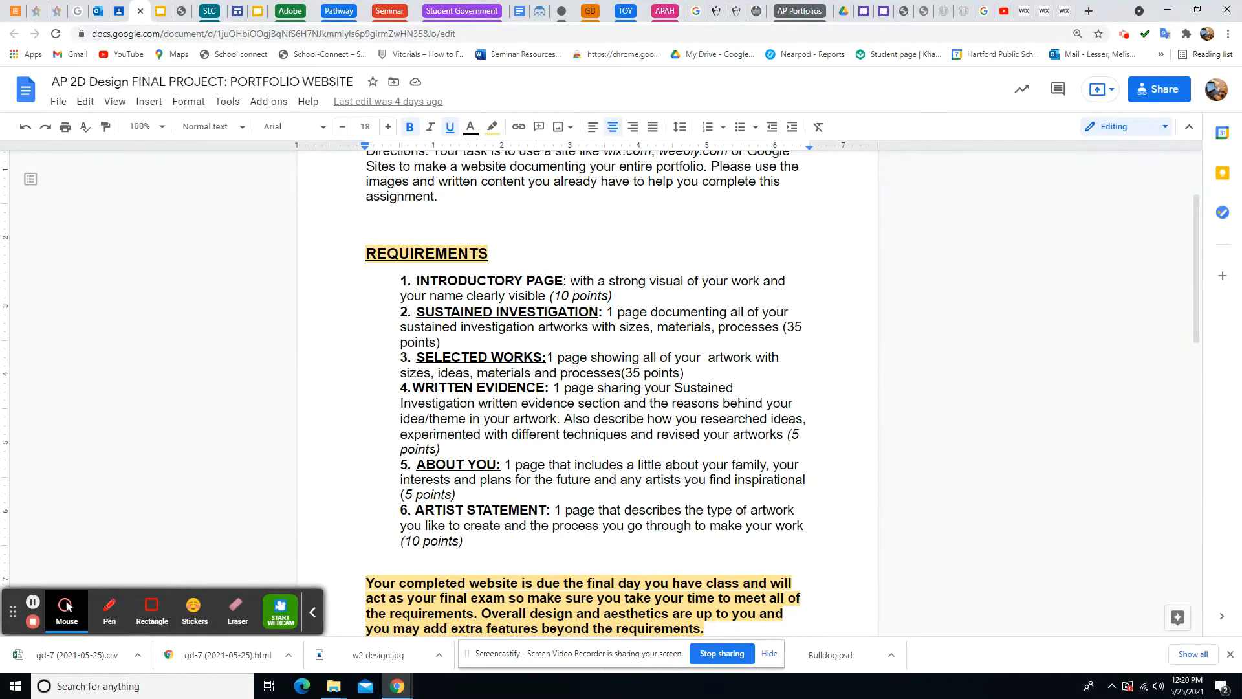
Rename the Bio page to 'About You' and recheck the requirements document
{"action": "left_click", "coordinate": [1061, 11]}
{"action": "left_click", "coordinate": [216, 289]}
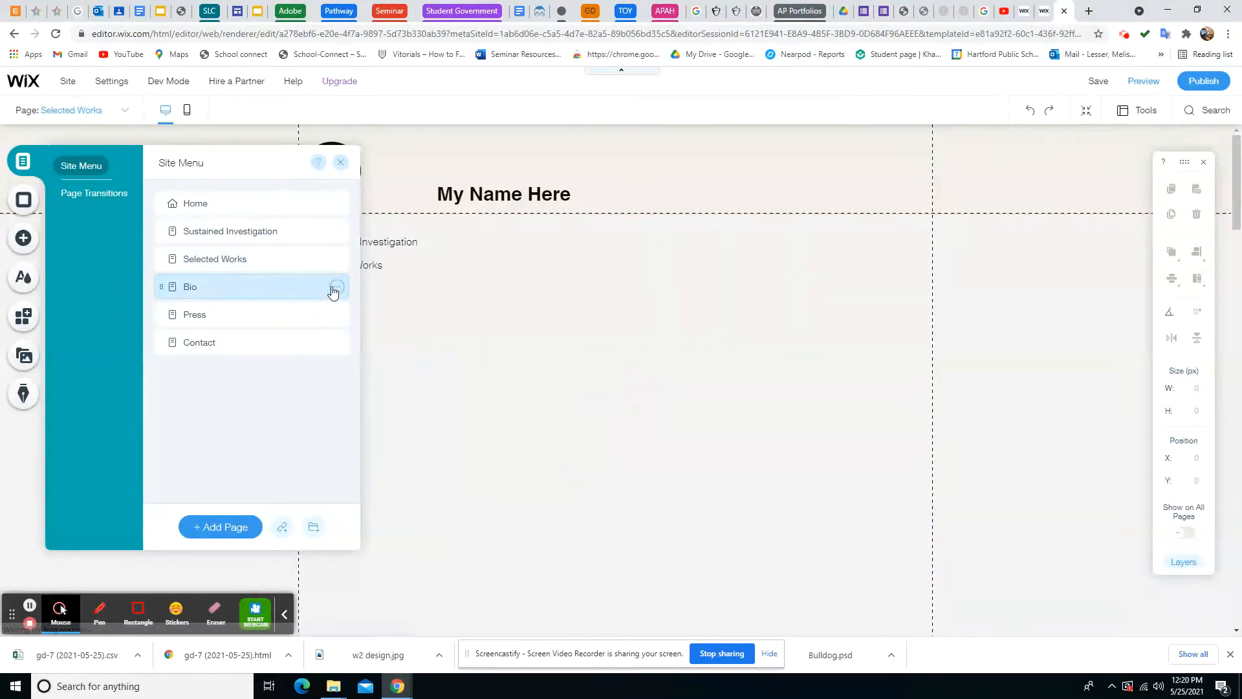
{"action": "left_click", "coordinate": [336, 287]}
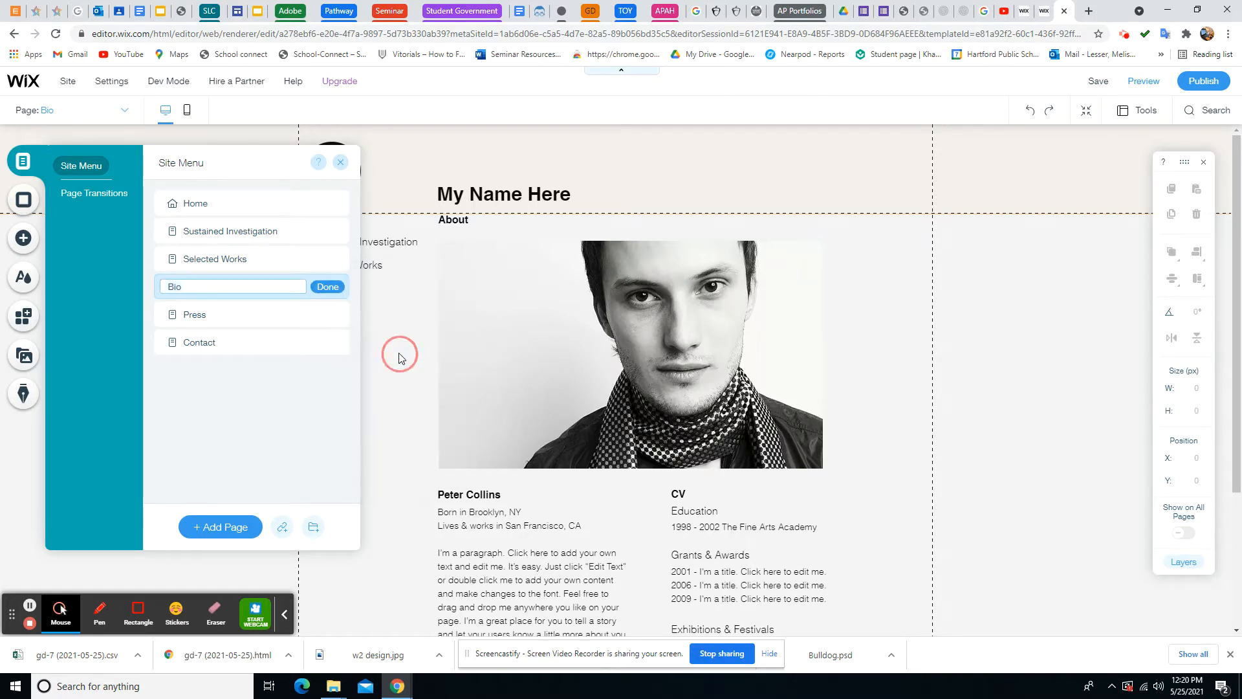
{"action": "left_click", "coordinate": [392, 354]}
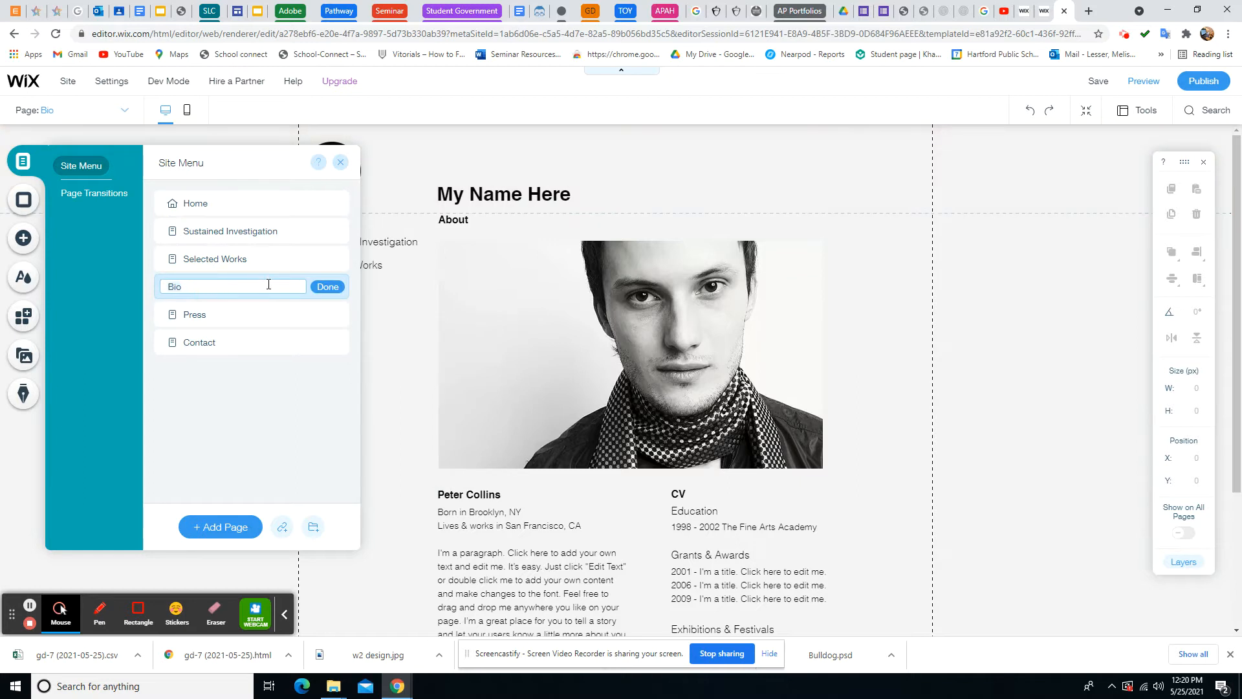
{"action": "type", "text": "About You"}
{"action": "left_click", "coordinate": [330, 286]}
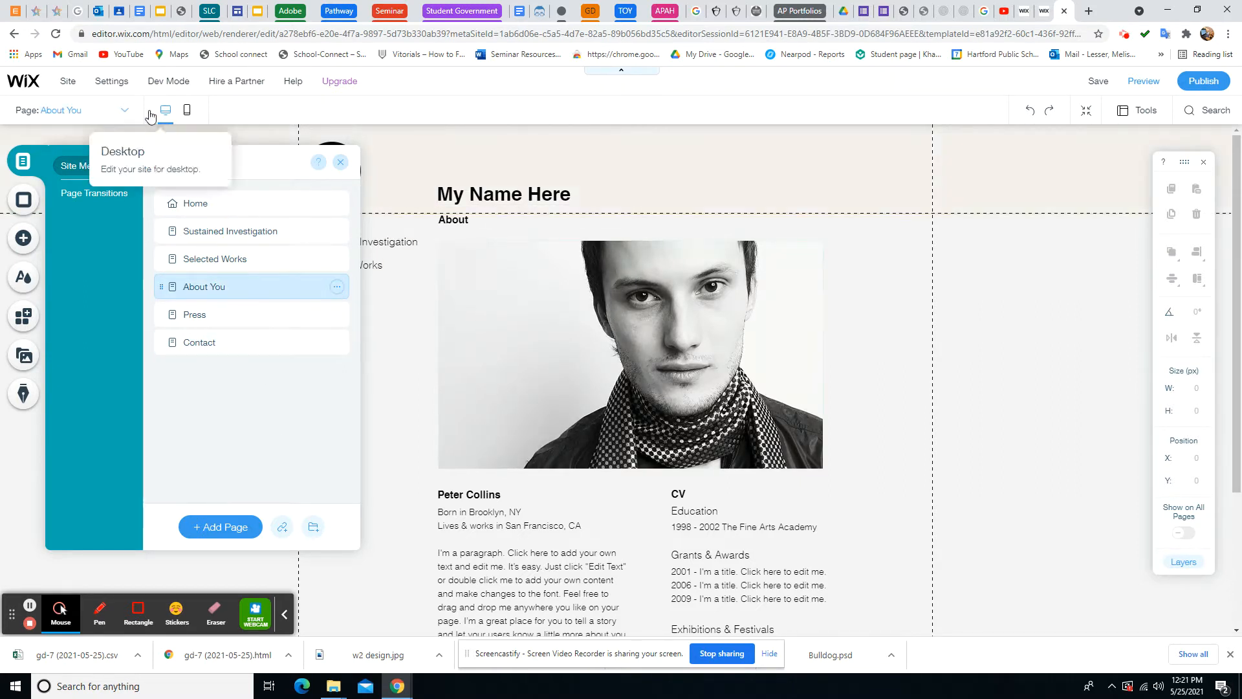
{"action": "left_click", "coordinate": [141, 18]}
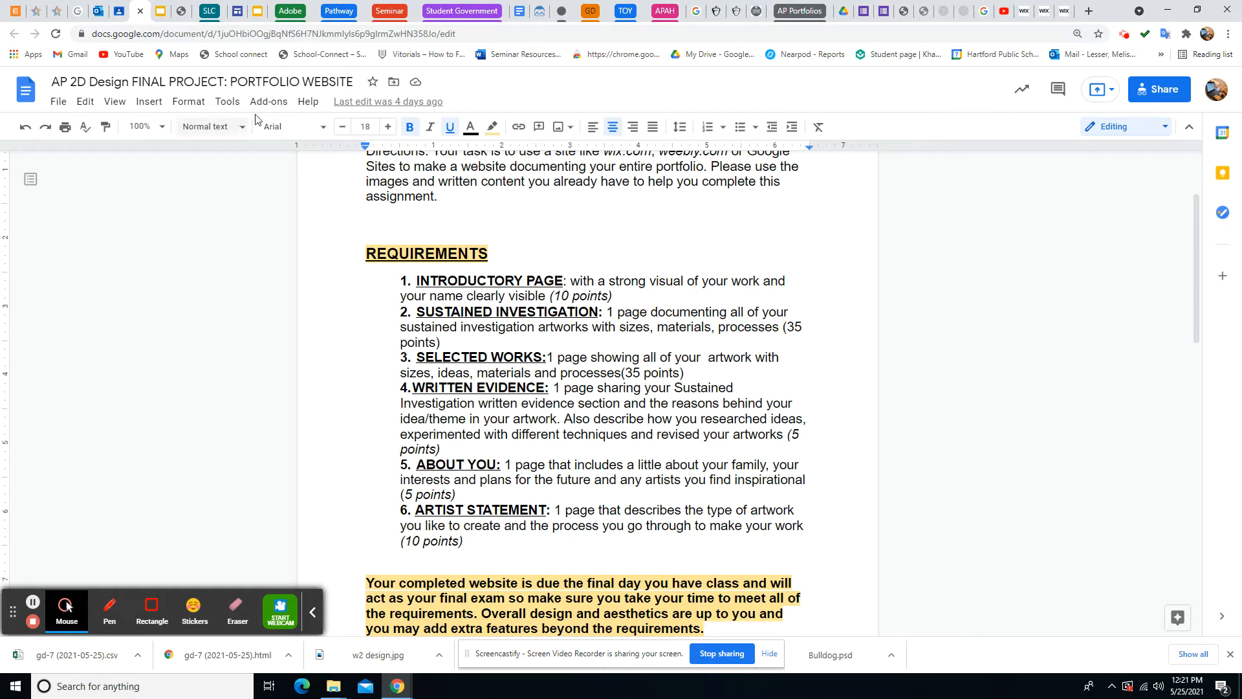
Rename the Press page to 'Written Evidence'
{"action": "left_click", "coordinate": [1065, 11]}
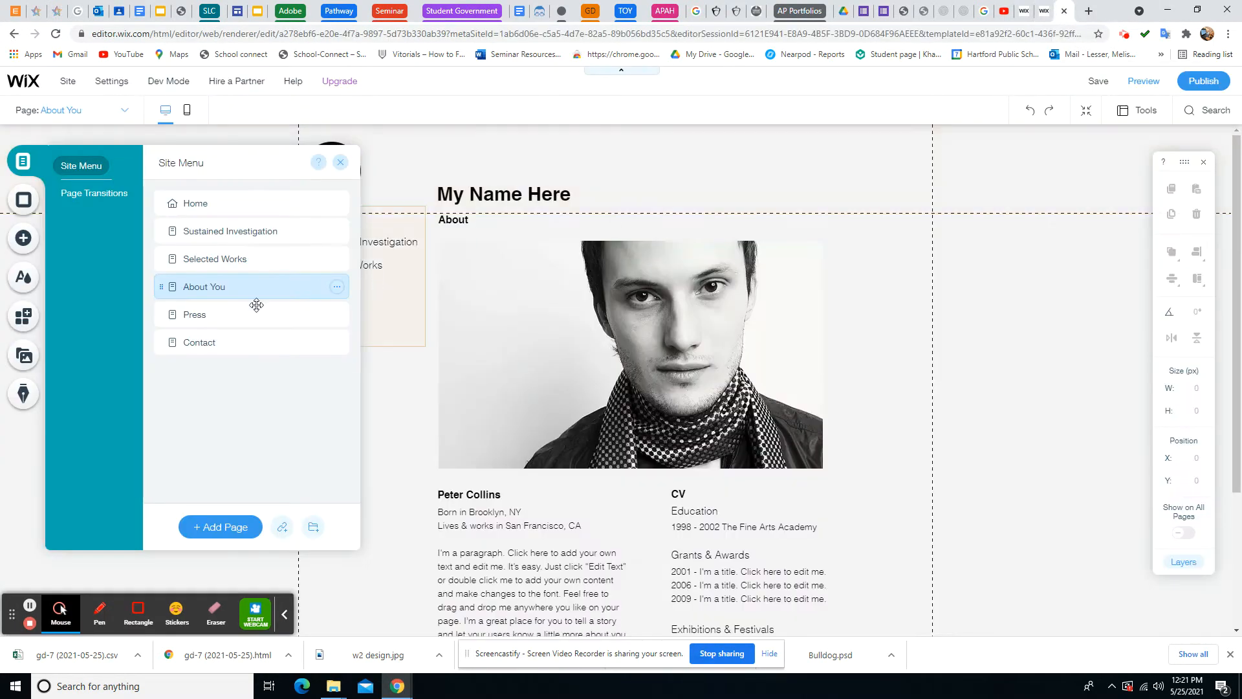
{"action": "left_click", "coordinate": [336, 315]}
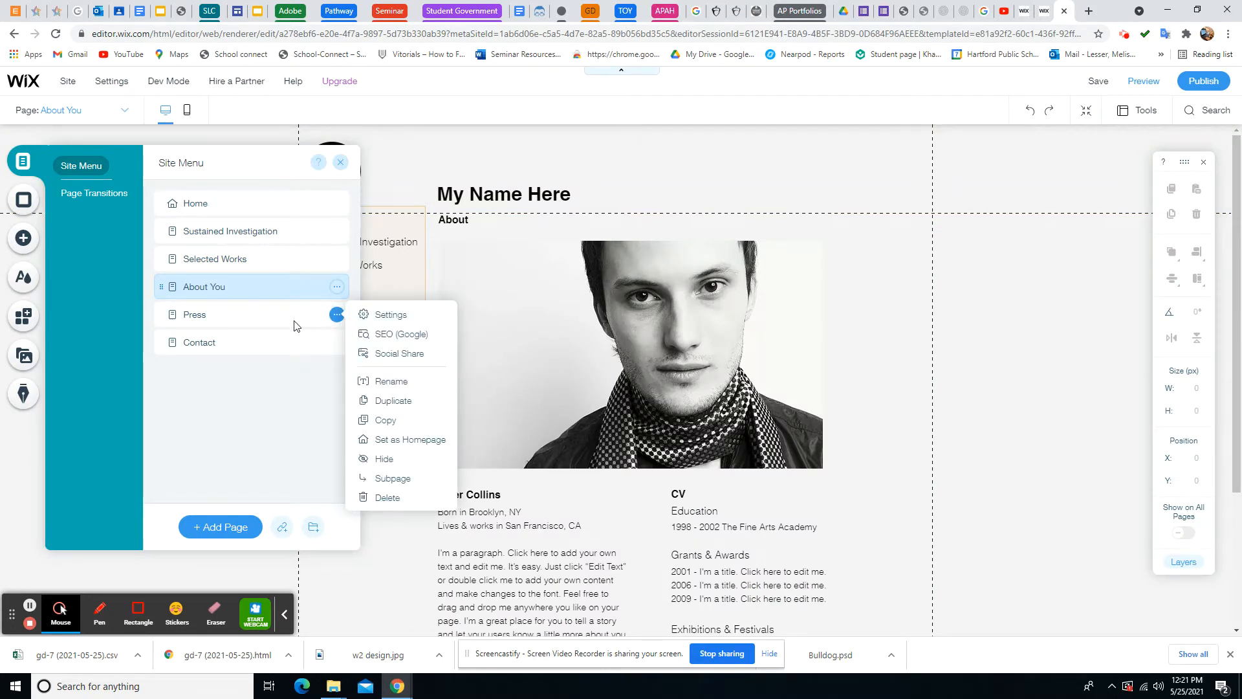
{"action": "left_click", "coordinate": [195, 316]}
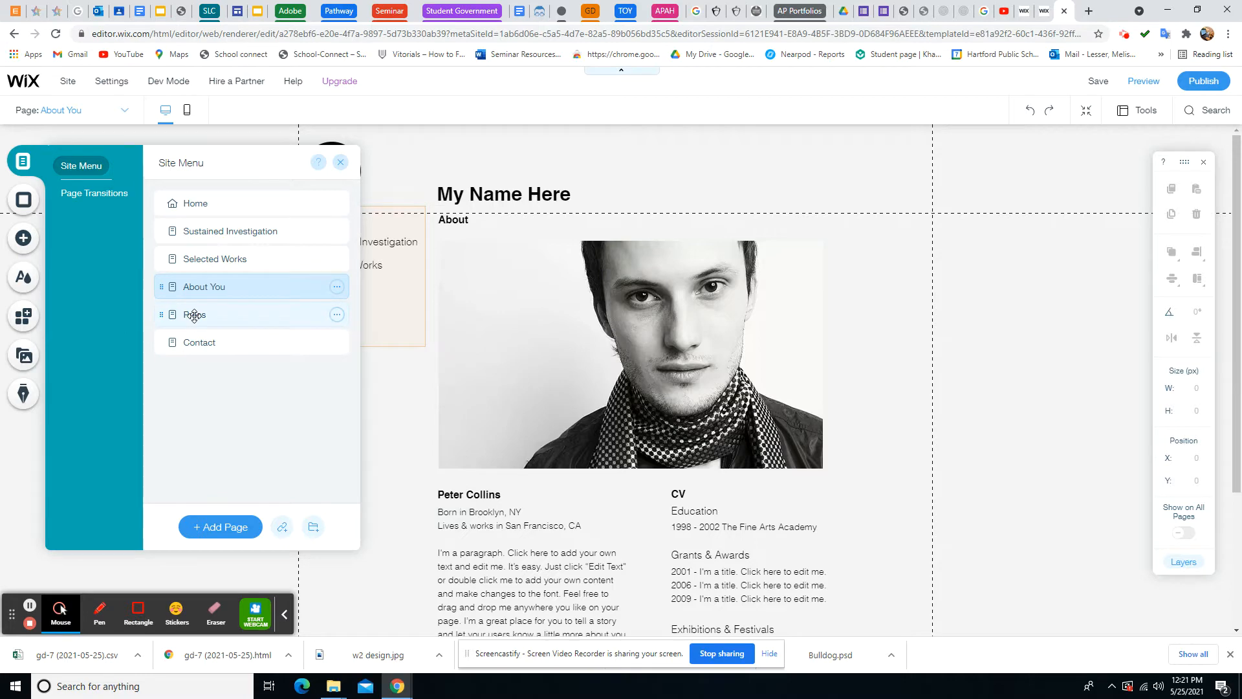
{"action": "left_click", "coordinate": [194, 315]}
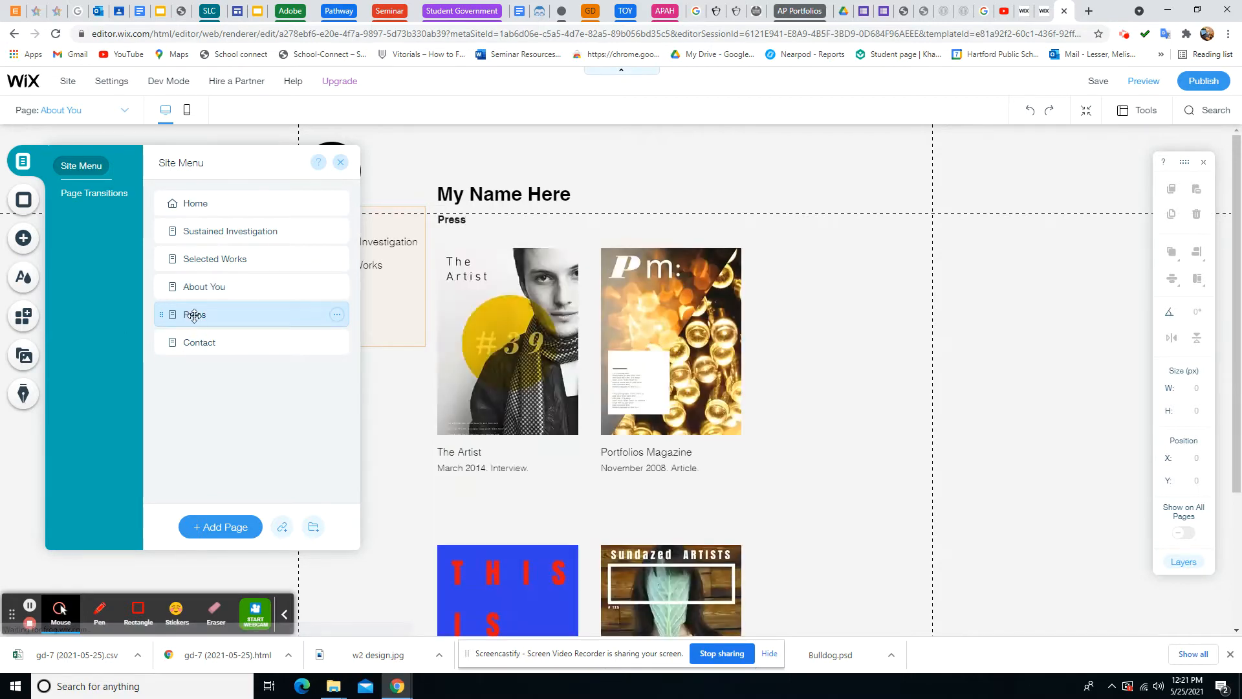
{"action": "scroll", "coordinate": [795, 425], "scroll_direction": "down", "scroll_amount": 4}
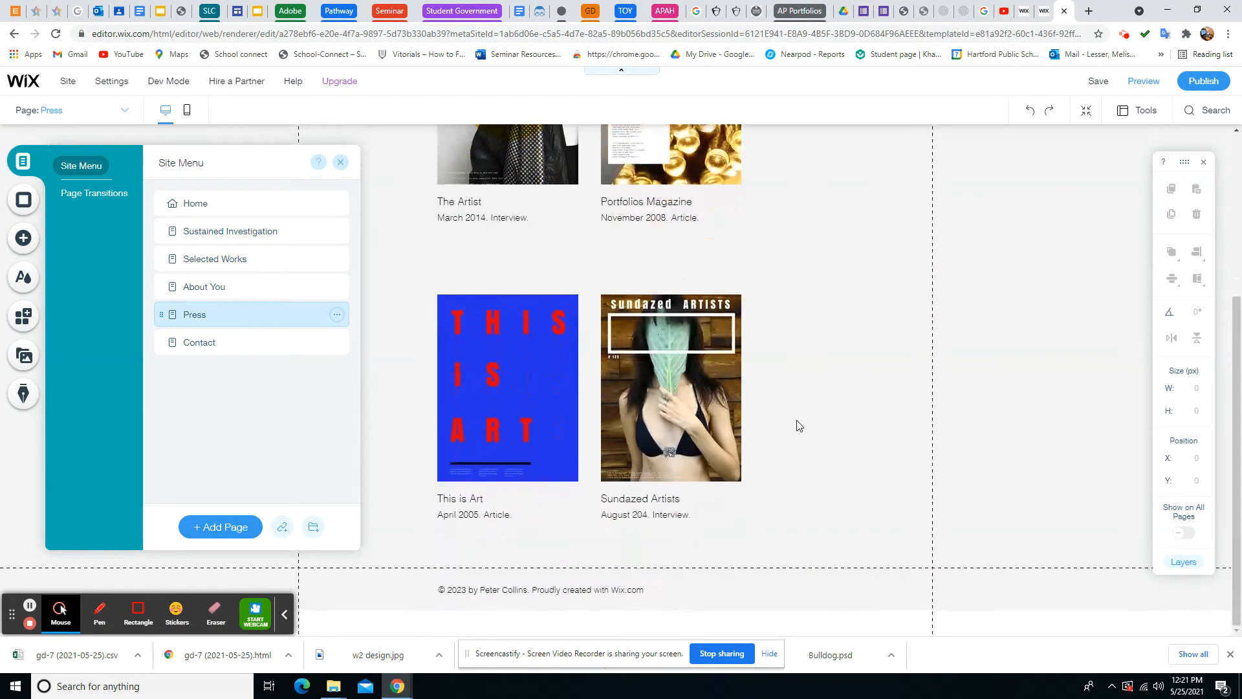
{"action": "scroll", "coordinate": [797, 424], "scroll_direction": "up", "scroll_amount": 4}
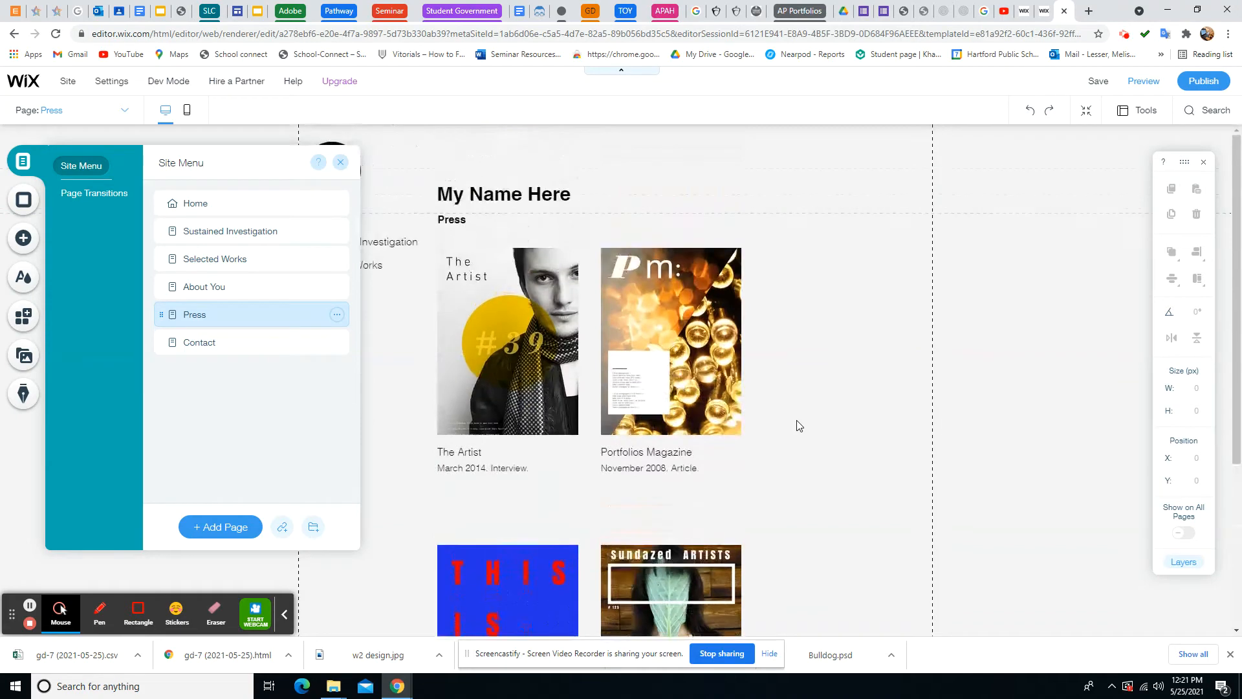
{"action": "left_click", "coordinate": [336, 317]}
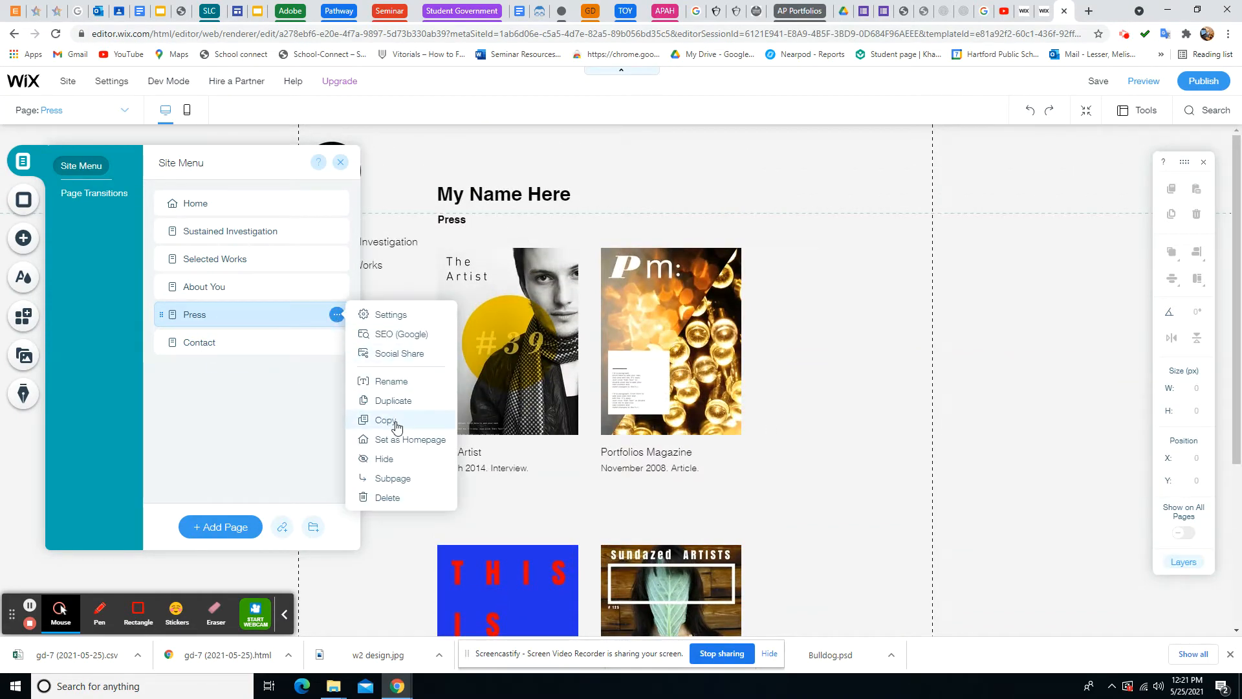
{"action": "left_click", "coordinate": [403, 386]}
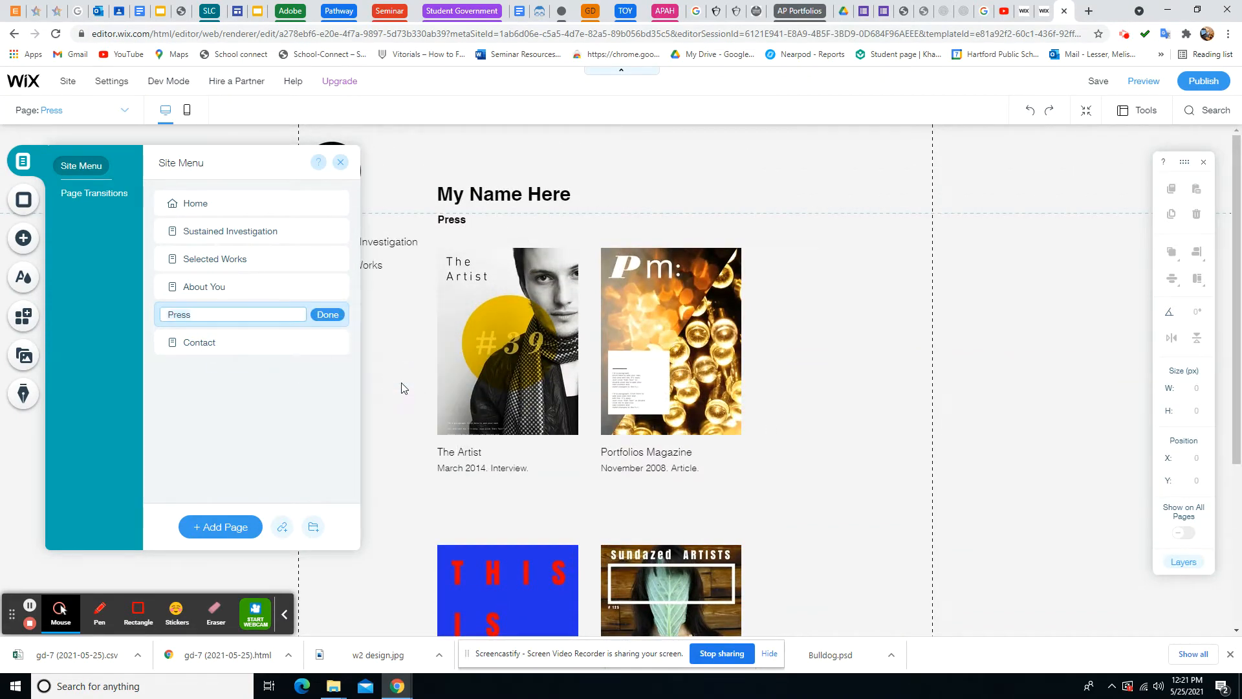
{"action": "type", "text": "Written Evidence"}
Confirm the Written Evidence page name and check the requirements document before returning to Wix
{"action": "left_click", "coordinate": [328, 314]}
{"action": "left_click", "coordinate": [139, 12]}
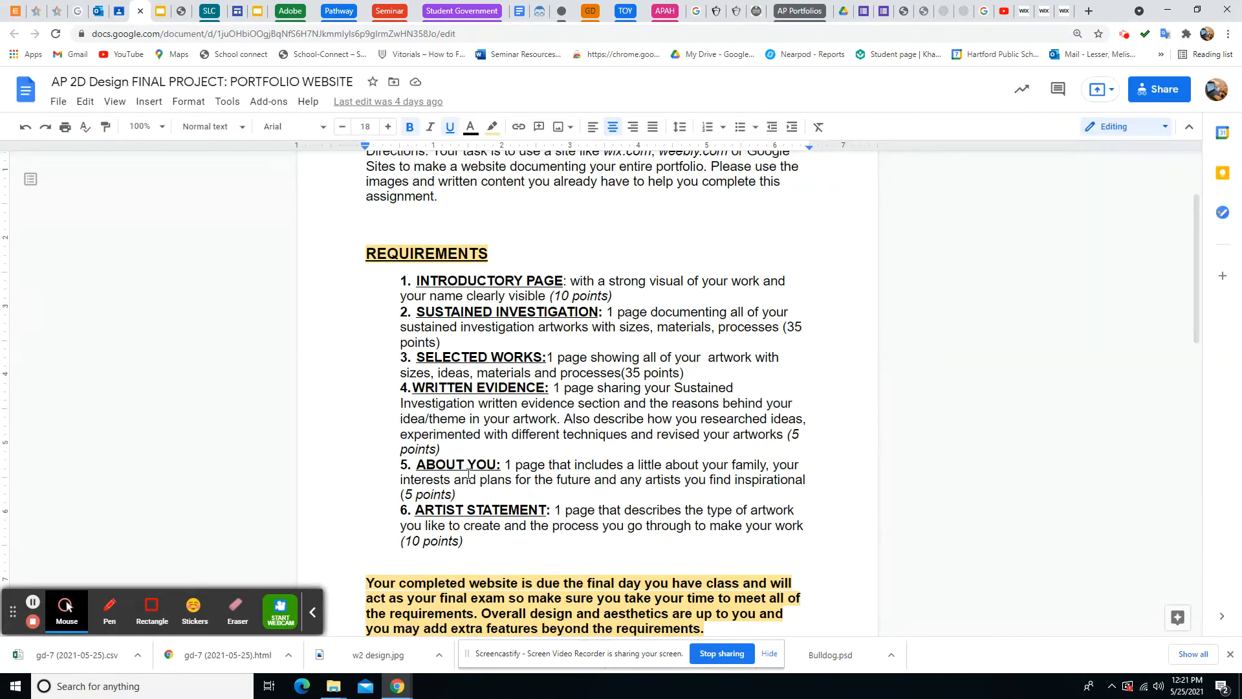
{"action": "left_click", "coordinate": [1061, 11]}
{"action": "left_click", "coordinate": [206, 346]}
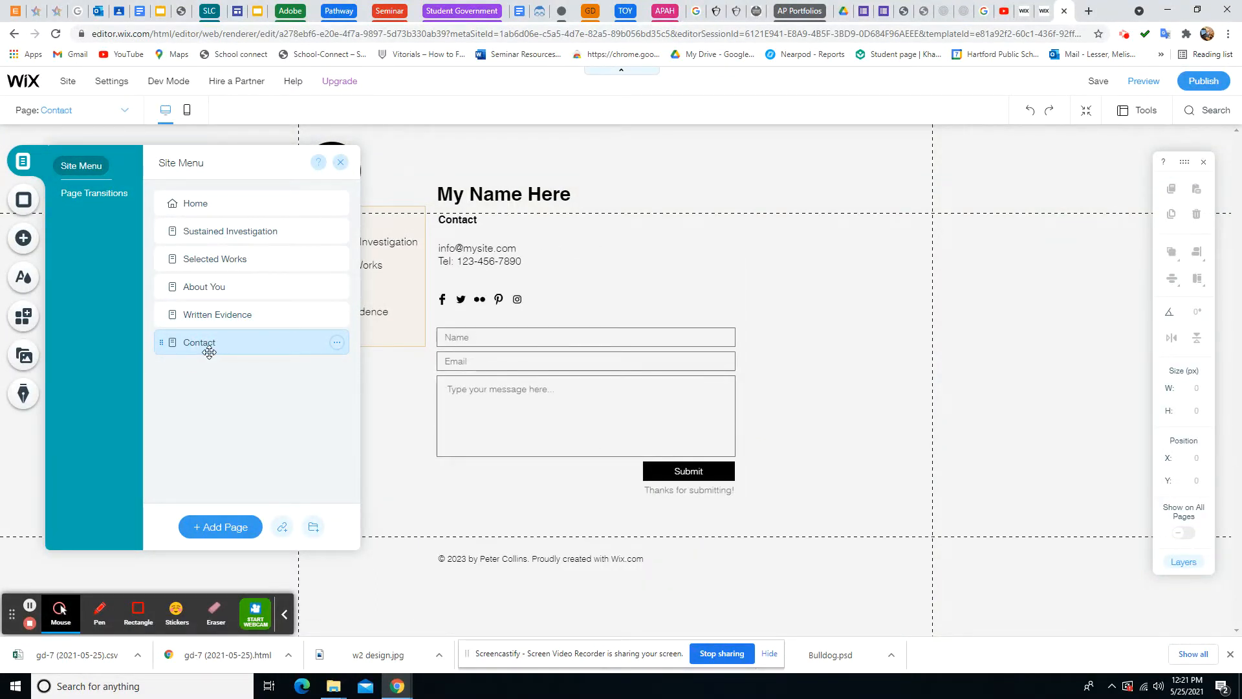
Add an Artist Statement page, then order Artist Statement and About You just above Contact
{"action": "left_click", "coordinate": [222, 526]}
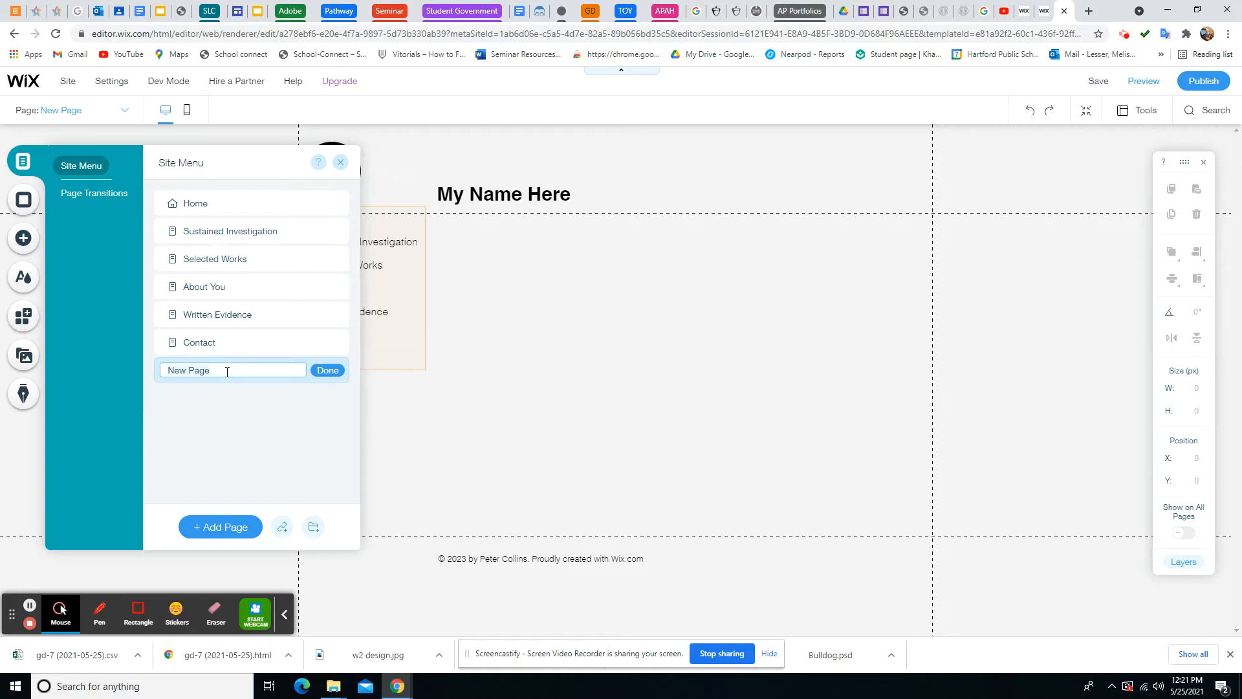
{"action": "type", "text": "Artist Statement"}
{"action": "left_click", "coordinate": [328, 371]}
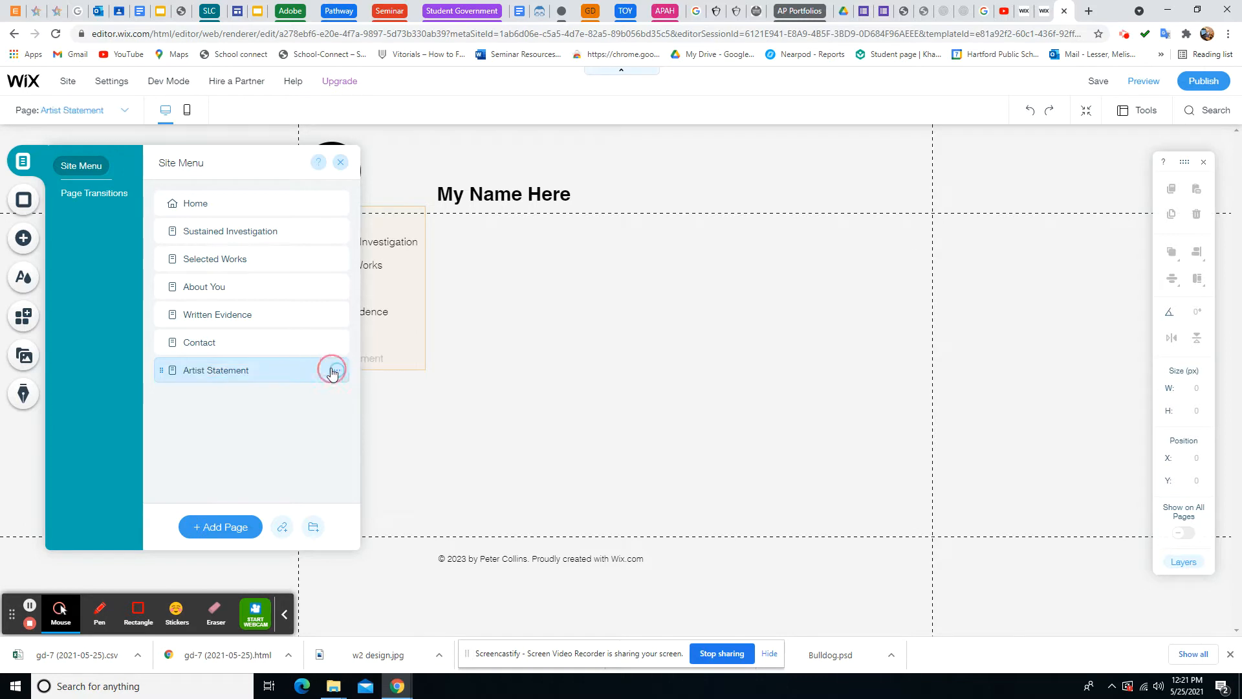
{"action": "left_click_drag", "start_coordinate": [272, 375], "coordinate": [272, 347]}
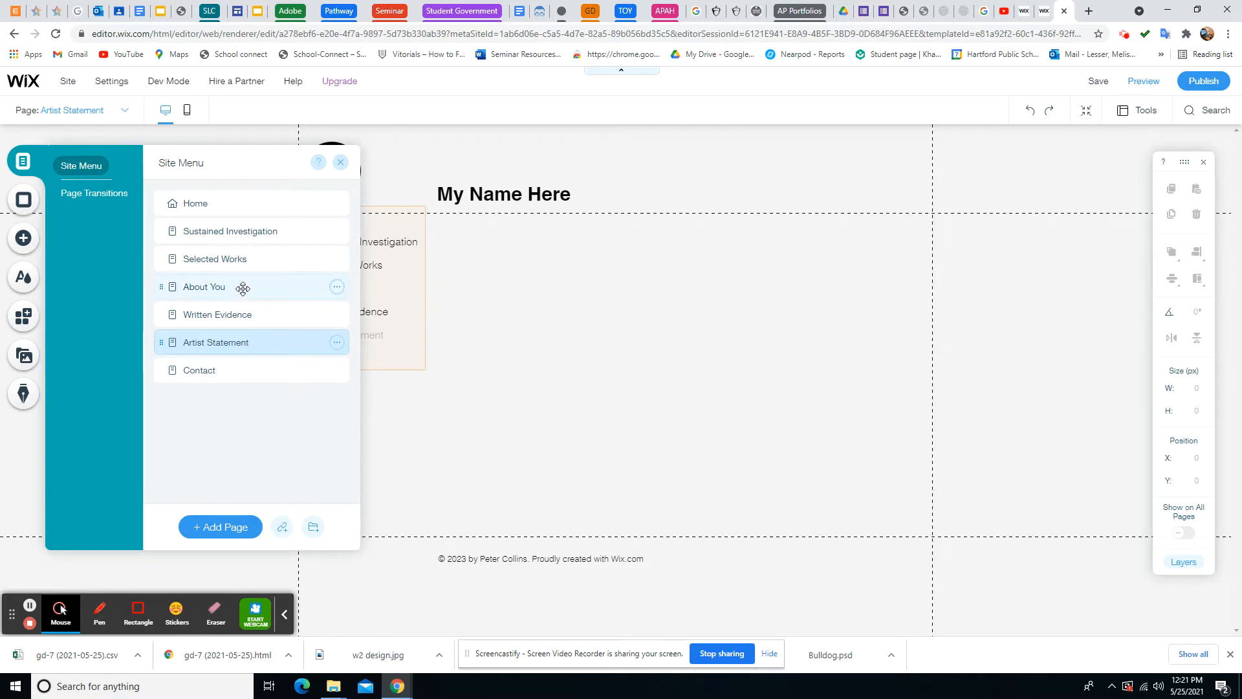
{"action": "left_click_drag", "start_coordinate": [243, 288], "coordinate": [242, 341]}
{"action": "left_click", "coordinate": [215, 346]}
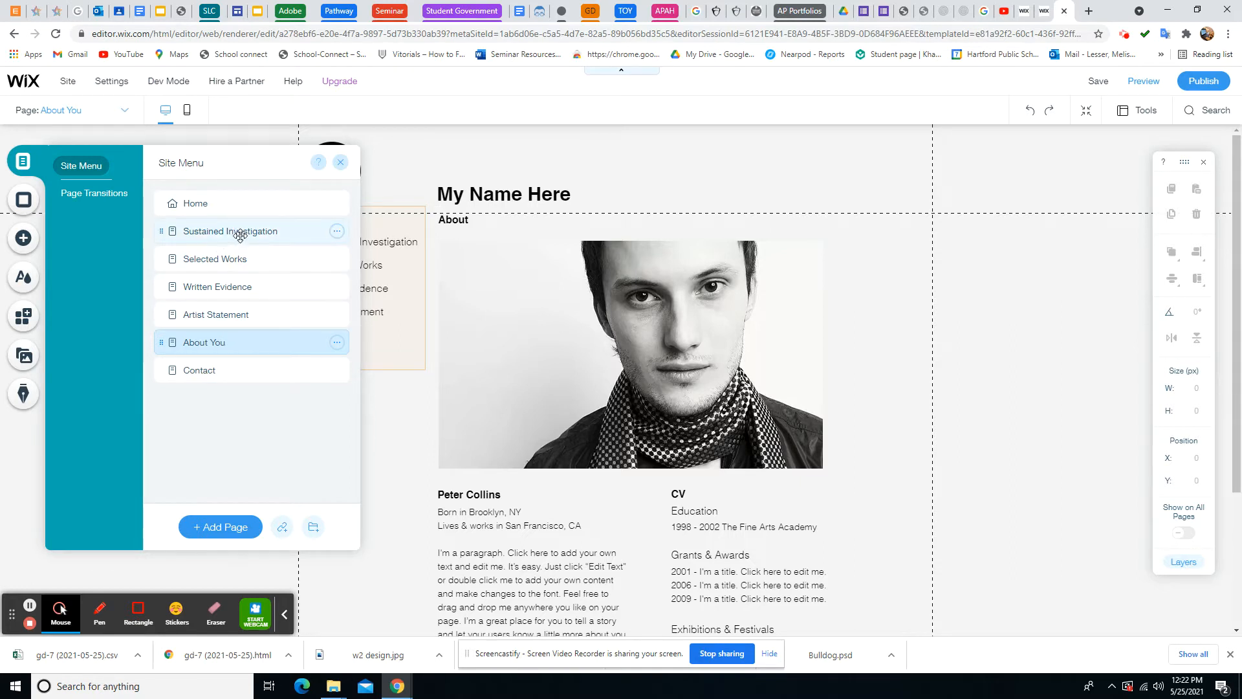
Switch the editor to the Home page and close the Site Menu panel
{"action": "left_click", "coordinate": [237, 209]}
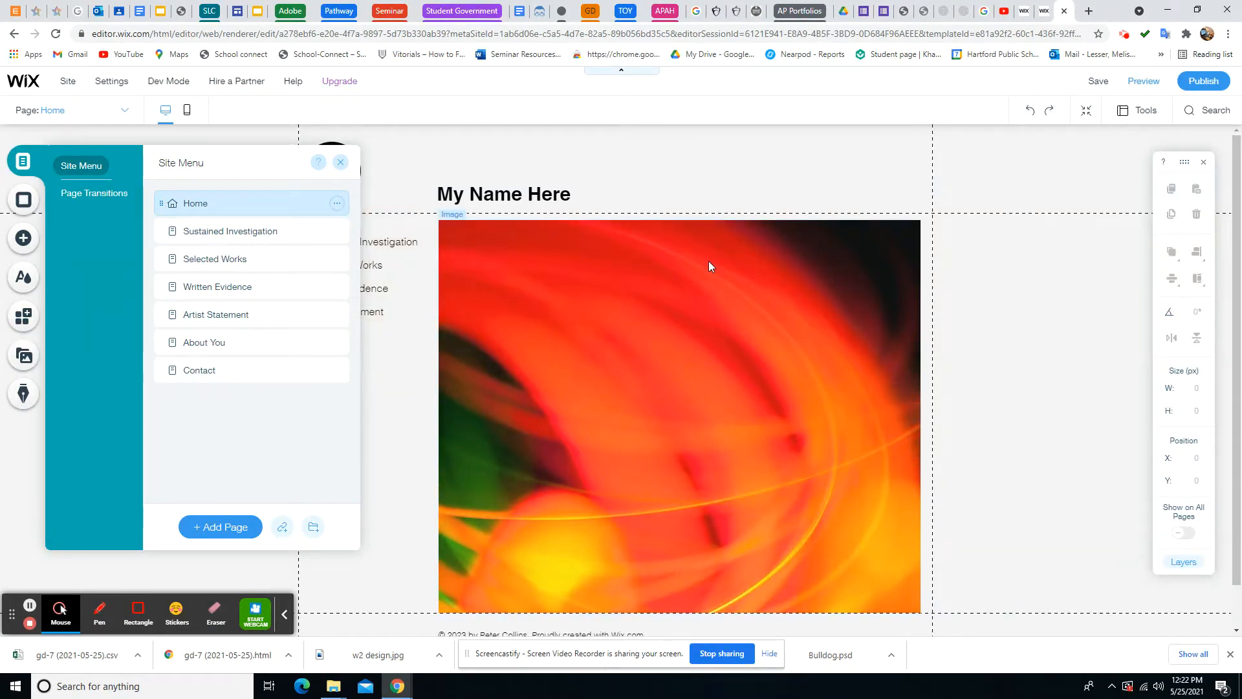
{"action": "left_click", "coordinate": [342, 164]}
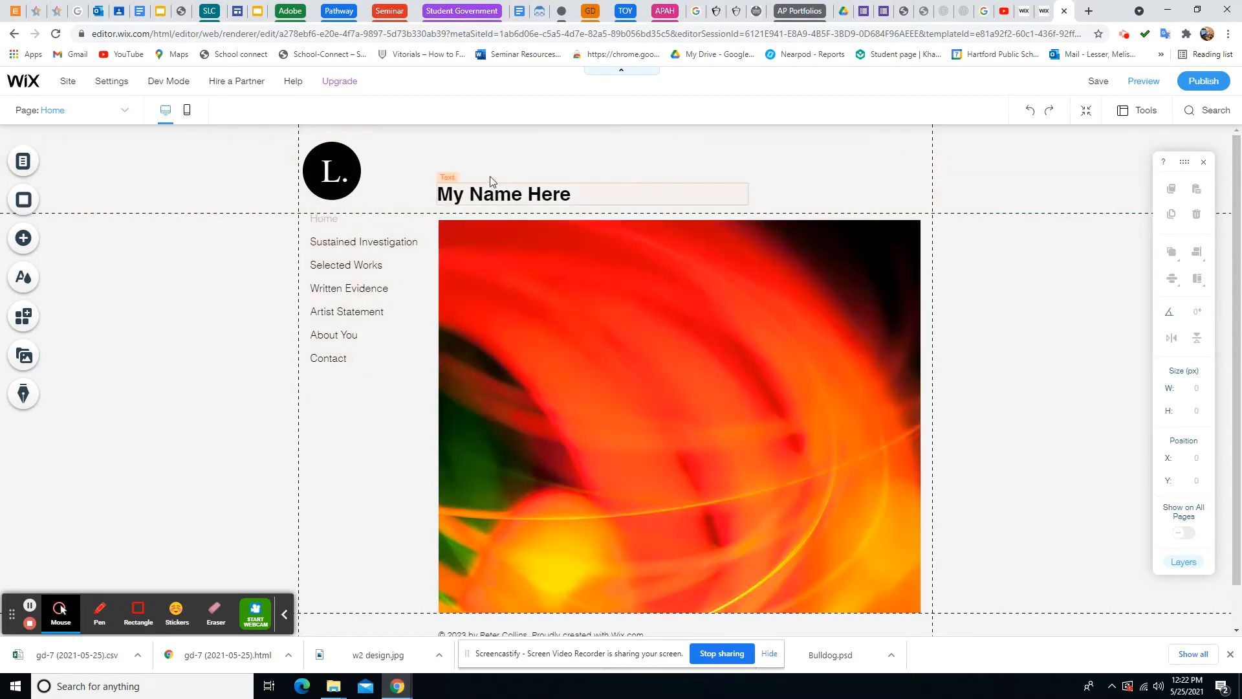
Replace the Home image by uploading the white-flower photo from the Desktop portfolio folder
{"action": "left_click", "coordinate": [535, 297]}
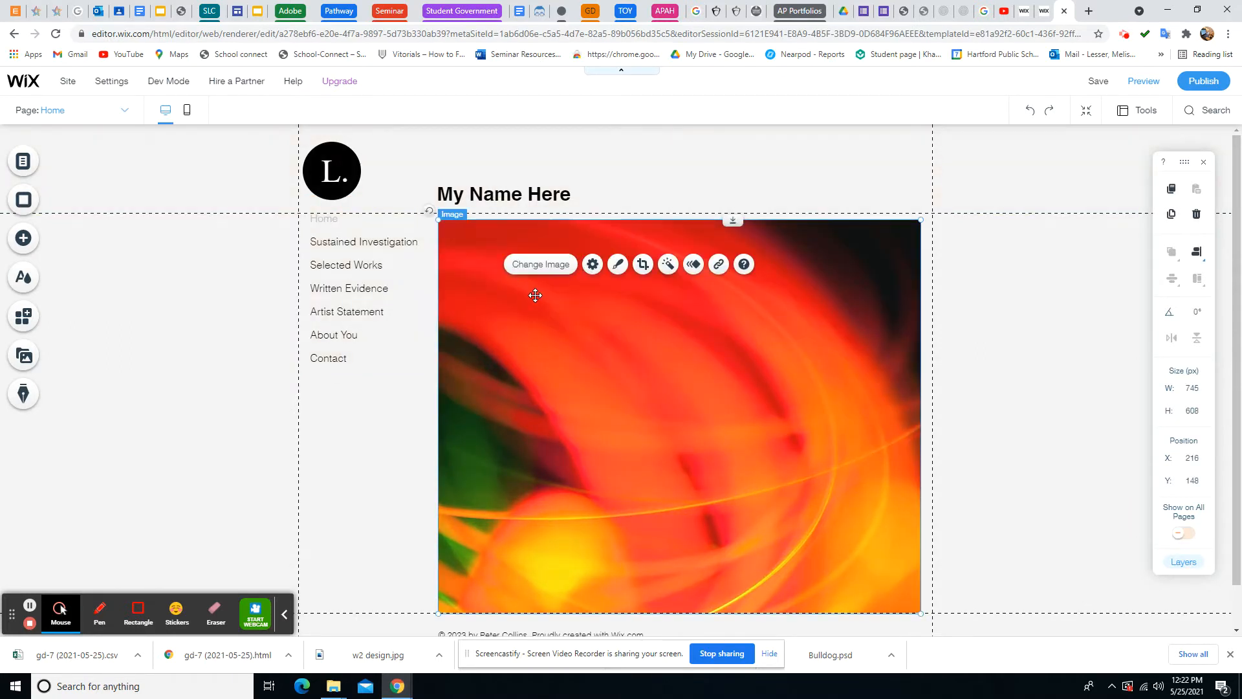
{"action": "left_click", "coordinate": [538, 266]}
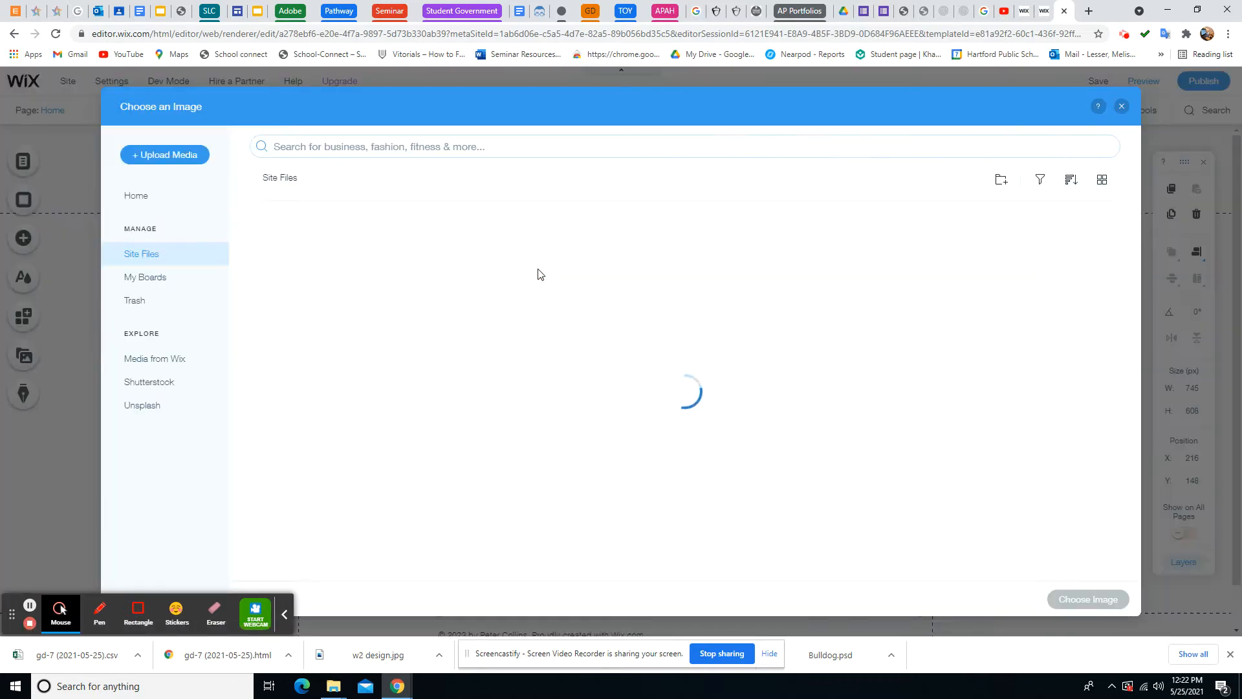
{"action": "left_click", "coordinate": [169, 159]}
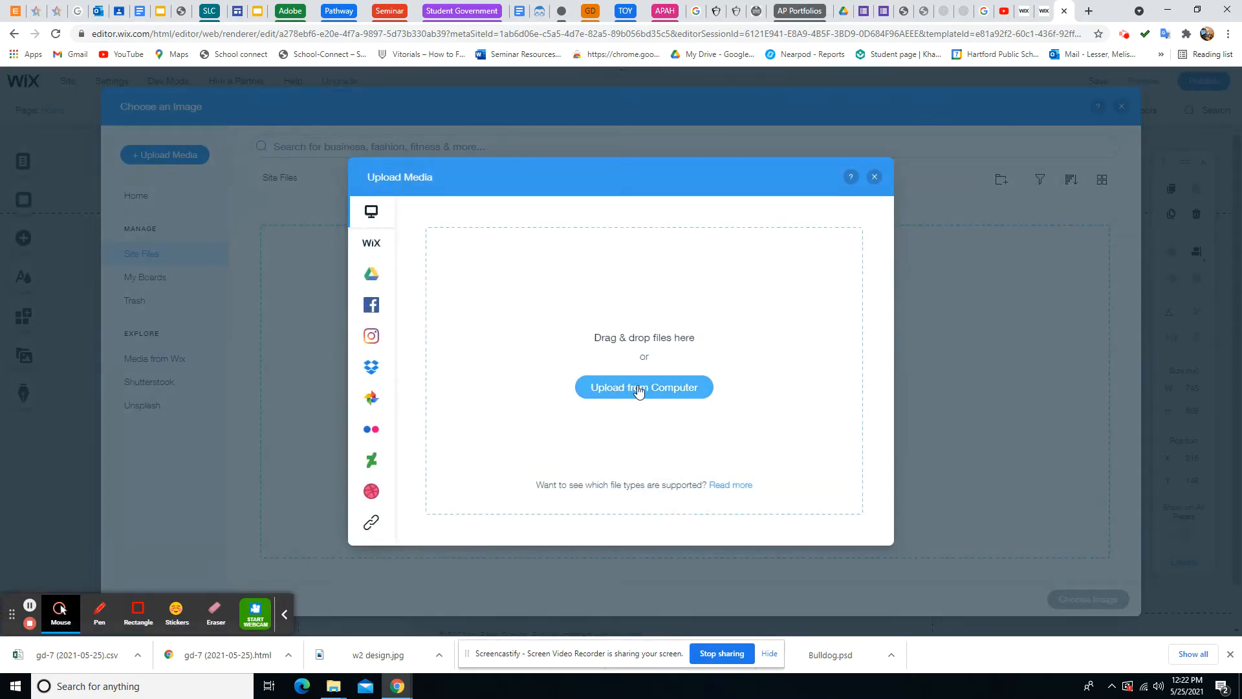
{"action": "left_click", "coordinate": [639, 390]}
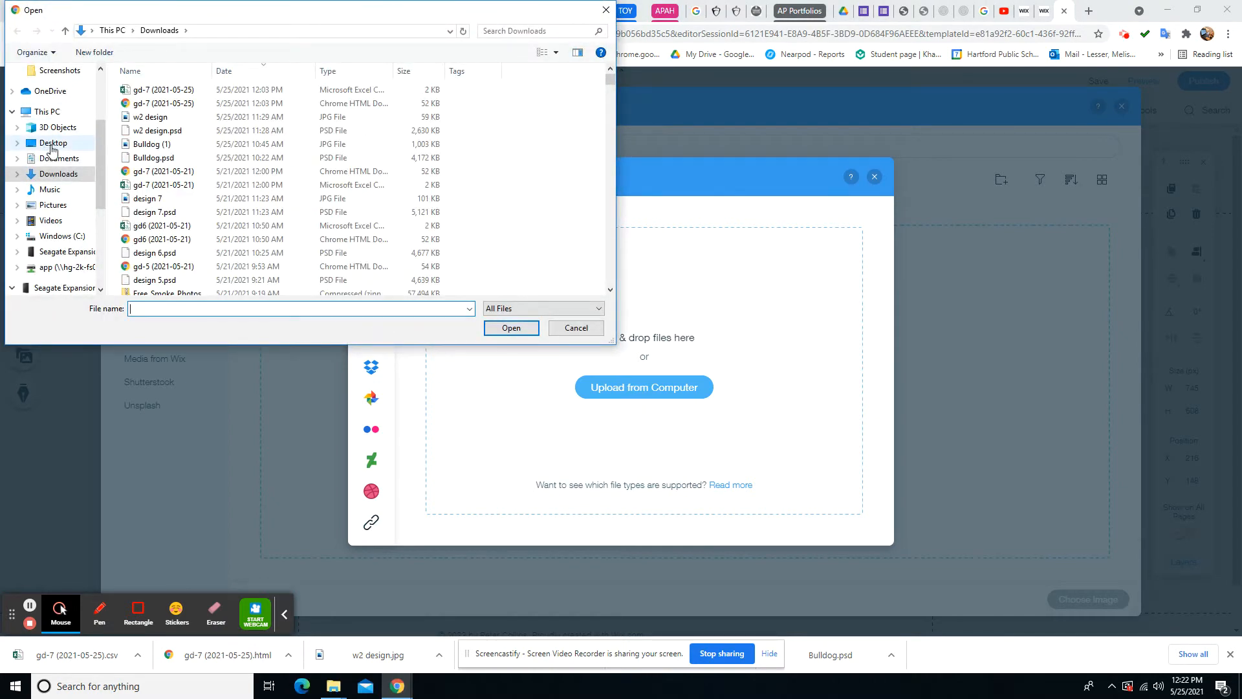
{"action": "left_click", "coordinate": [52, 145]}
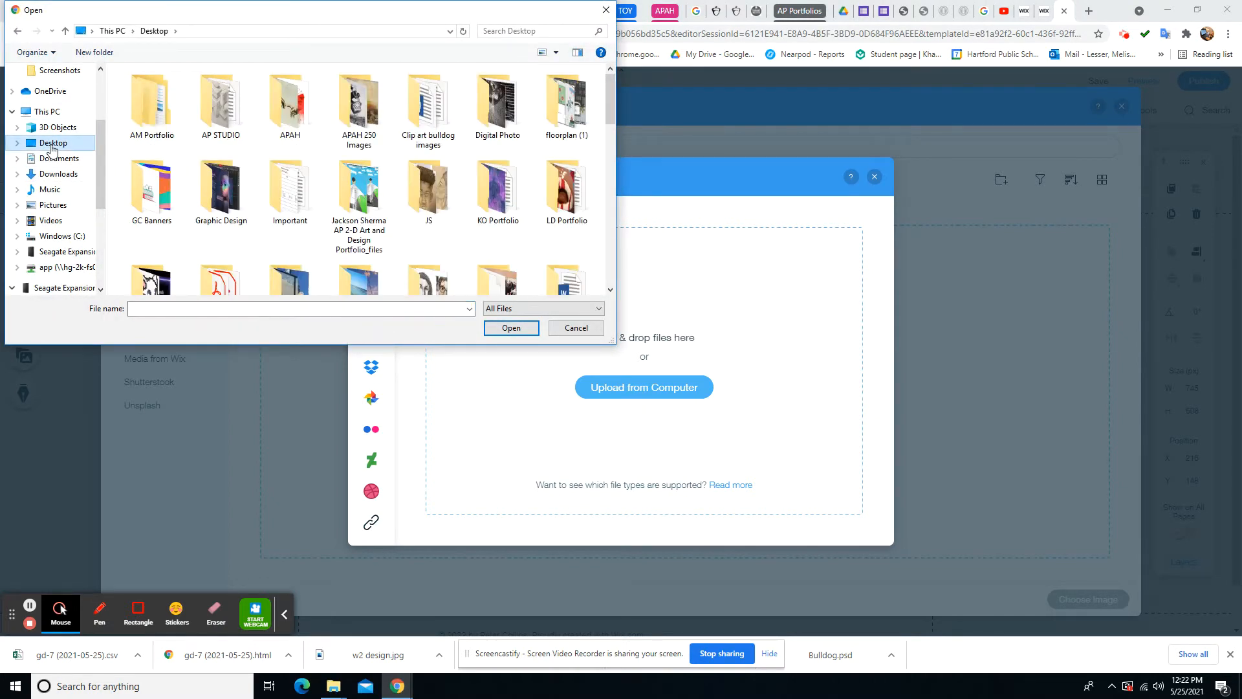
{"action": "left_click", "coordinate": [156, 110]}
{"action": "left_click", "coordinate": [511, 328]}
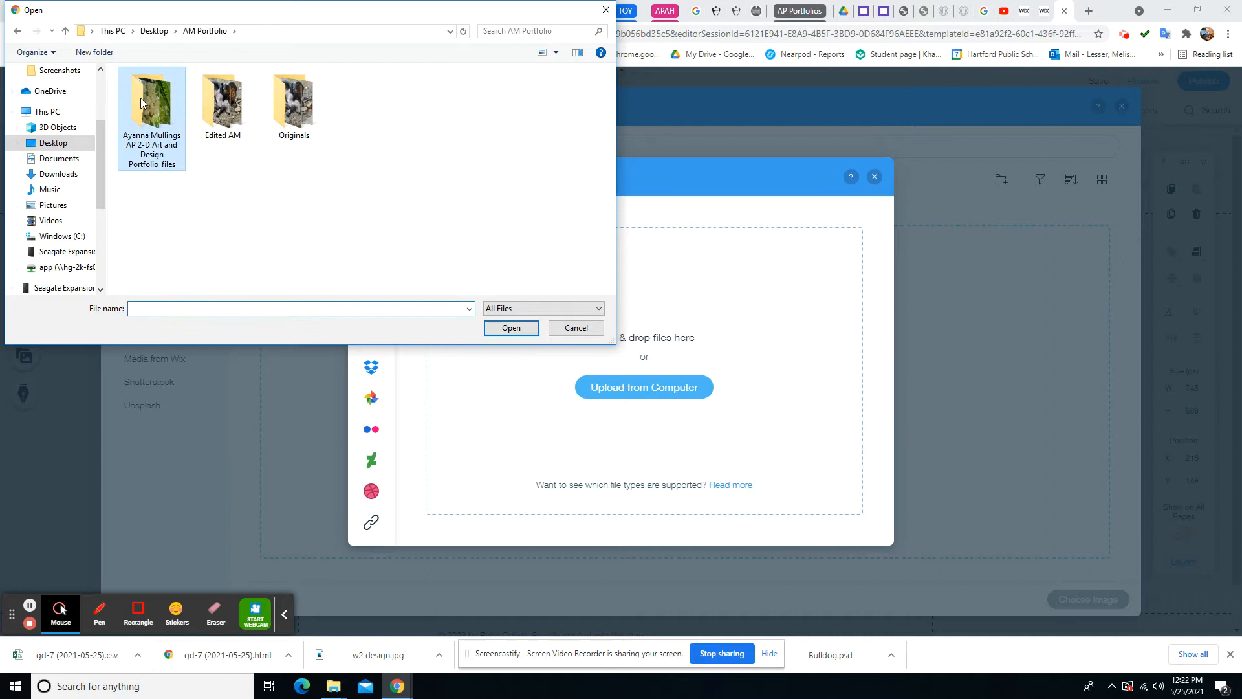
{"action": "left_click", "coordinate": [511, 328]}
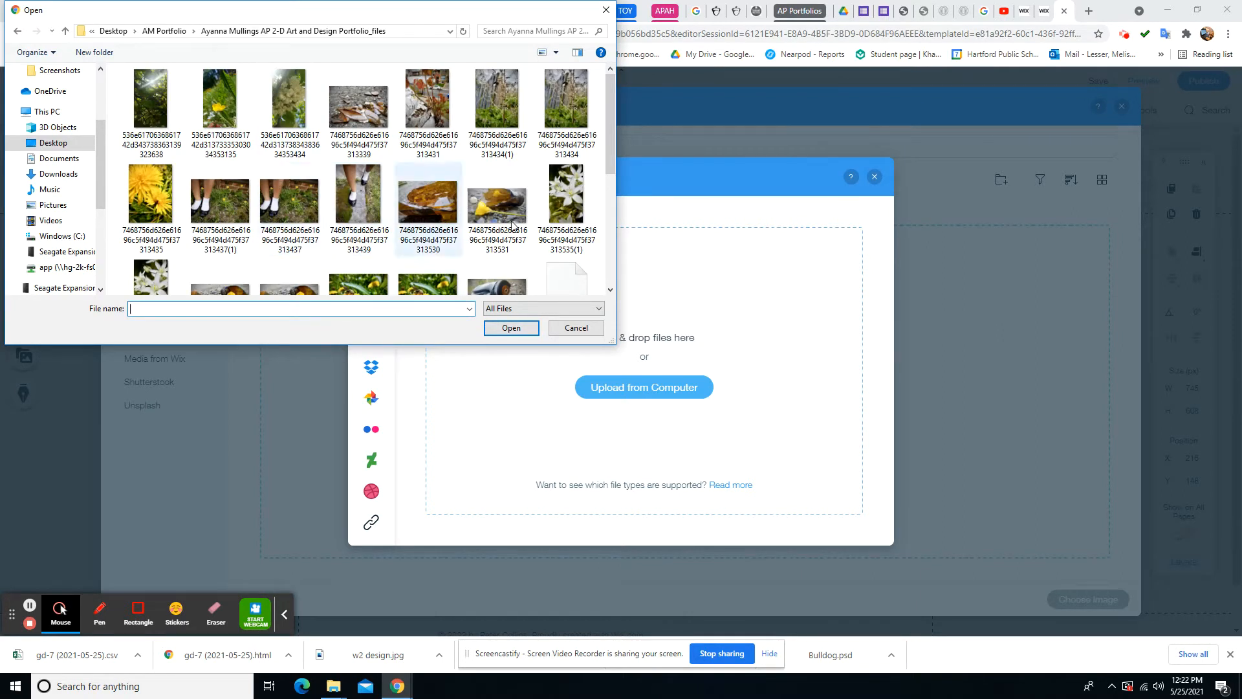
{"action": "left_click", "coordinate": [562, 186]}
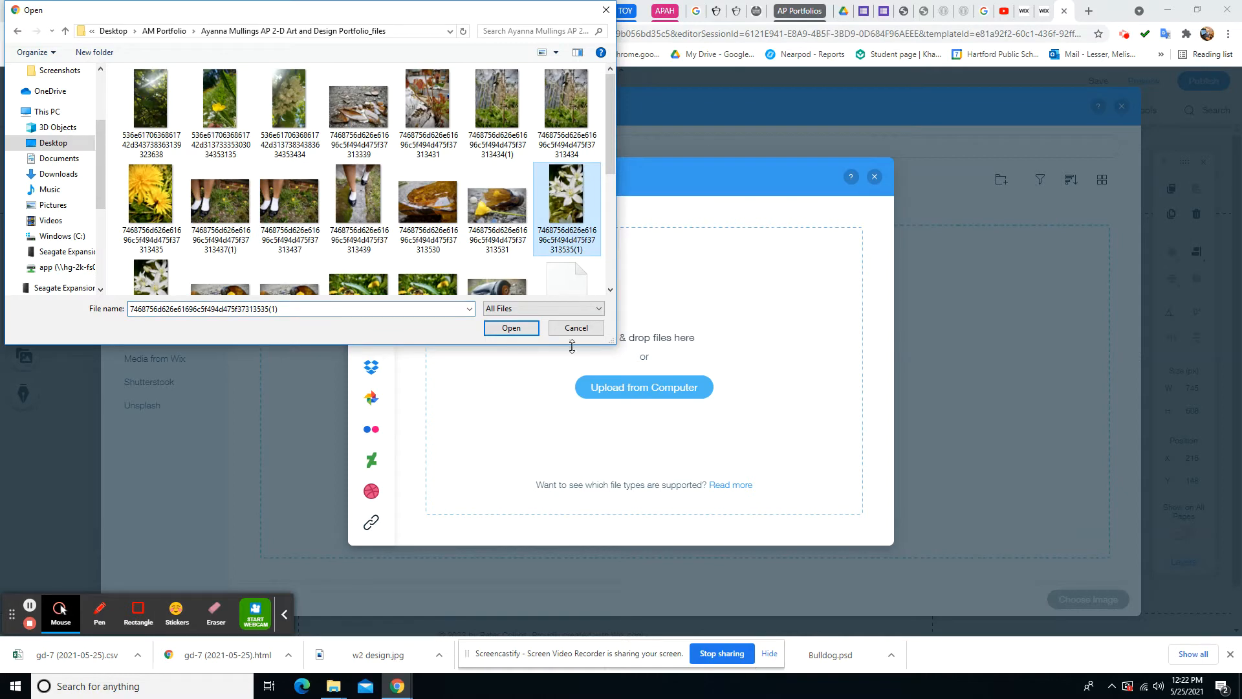
{"action": "left_click", "coordinate": [511, 329]}
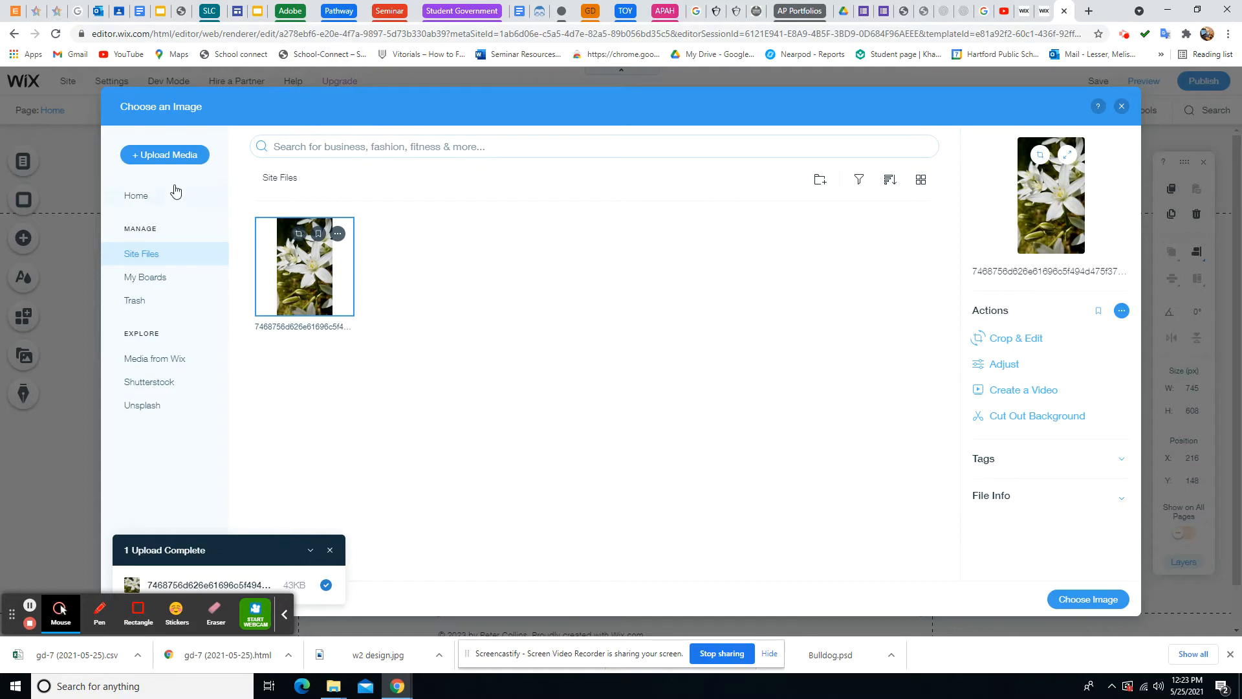
Upload the whole range of portfolio photos from the computer into the site files
{"action": "left_click", "coordinate": [176, 155]}
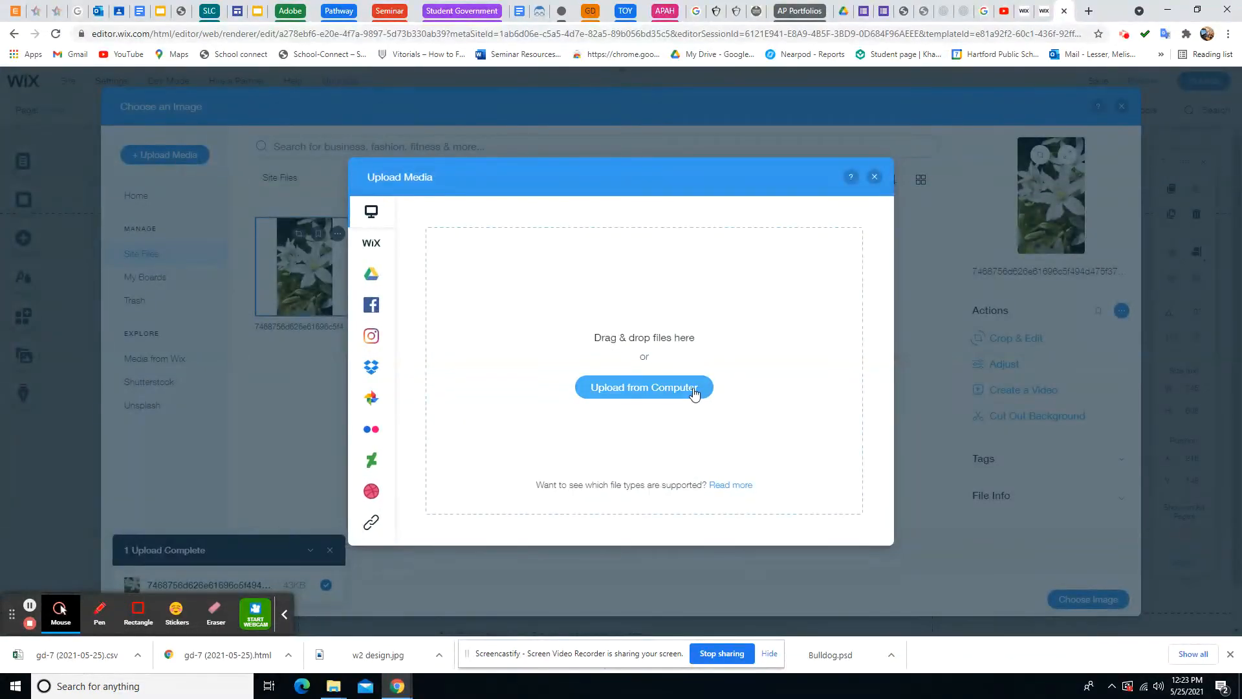
{"action": "left_click", "coordinate": [689, 392]}
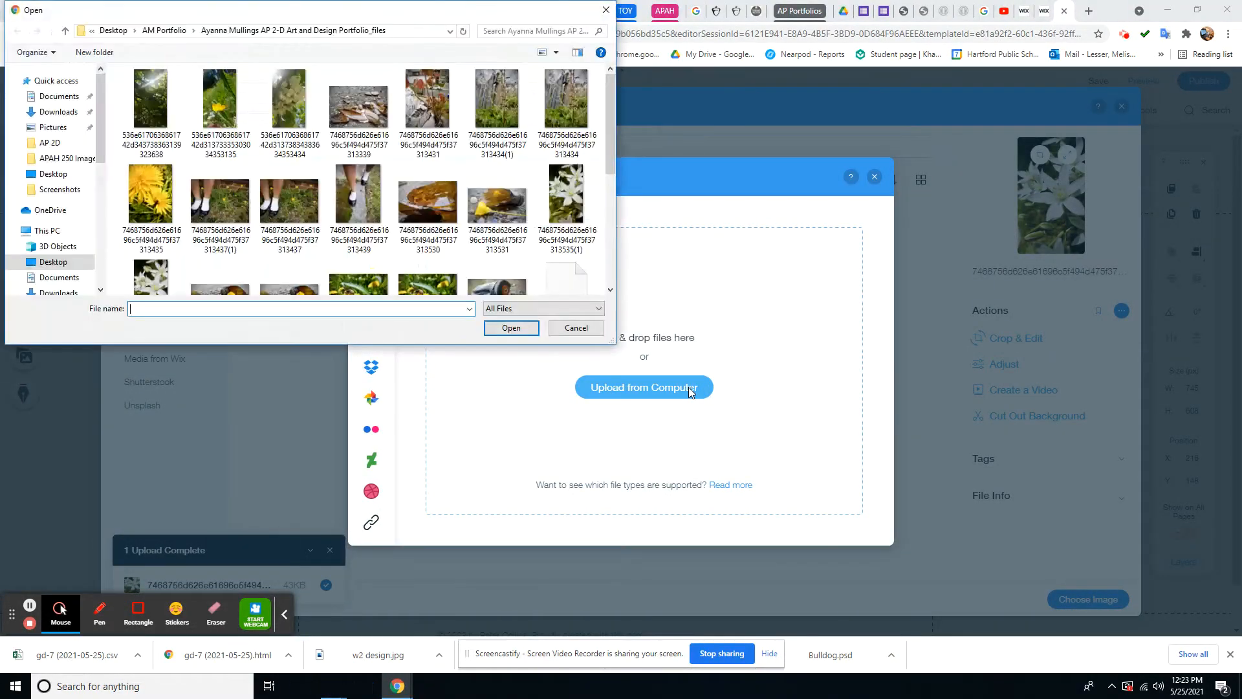
{"action": "left_click", "coordinate": [149, 123]}
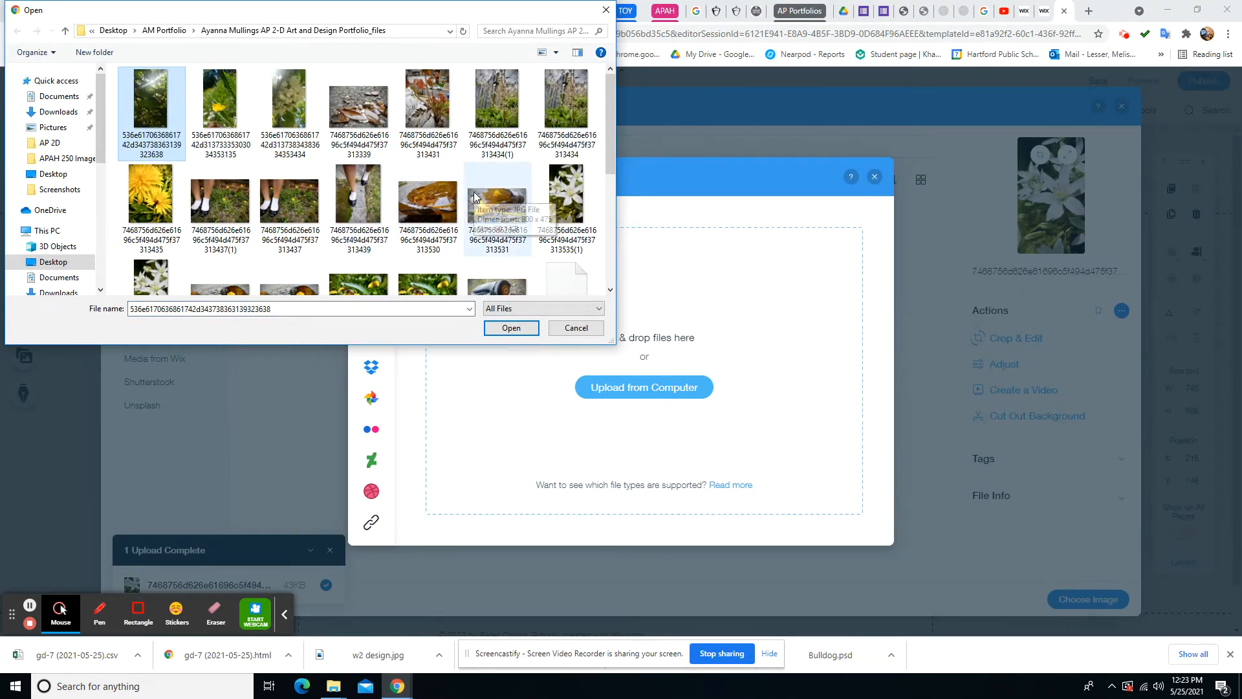
{"action": "scroll", "coordinate": [475, 196], "scroll_direction": "down", "scroll_amount": 3}
{"action": "scroll", "coordinate": [475, 196], "scroll_direction": "up", "scroll_amount": 1}
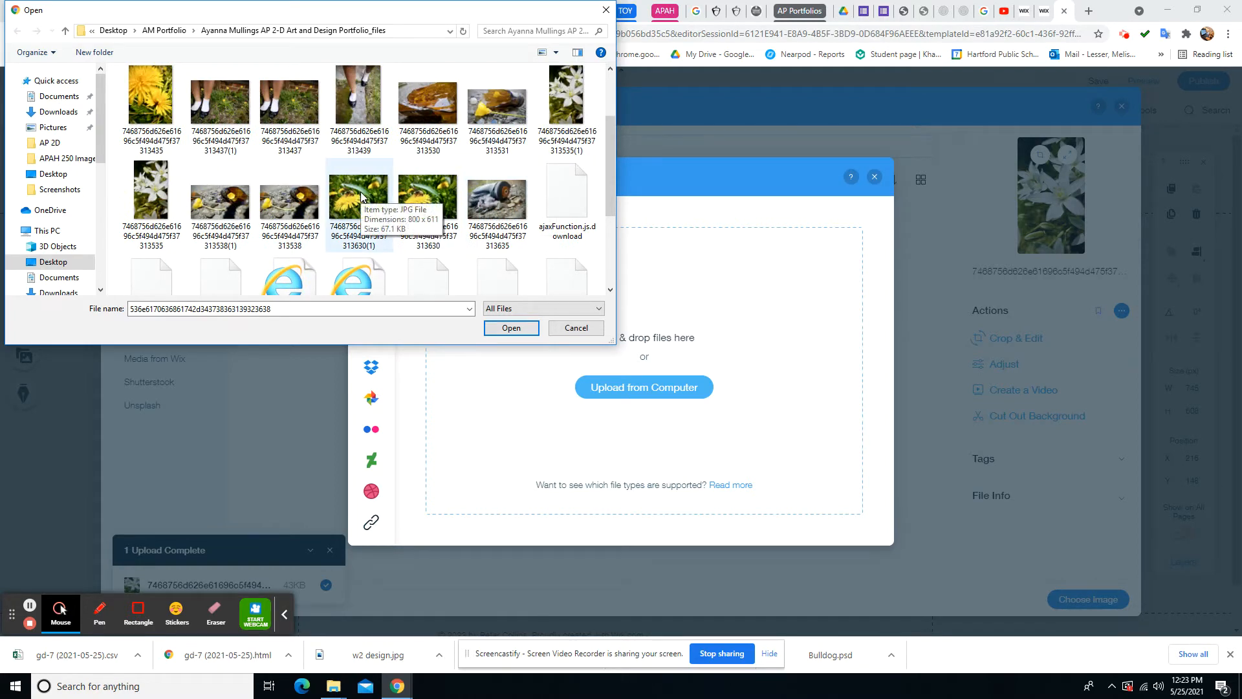
{"action": "left_click", "coordinate": [359, 192], "text": "shift"}
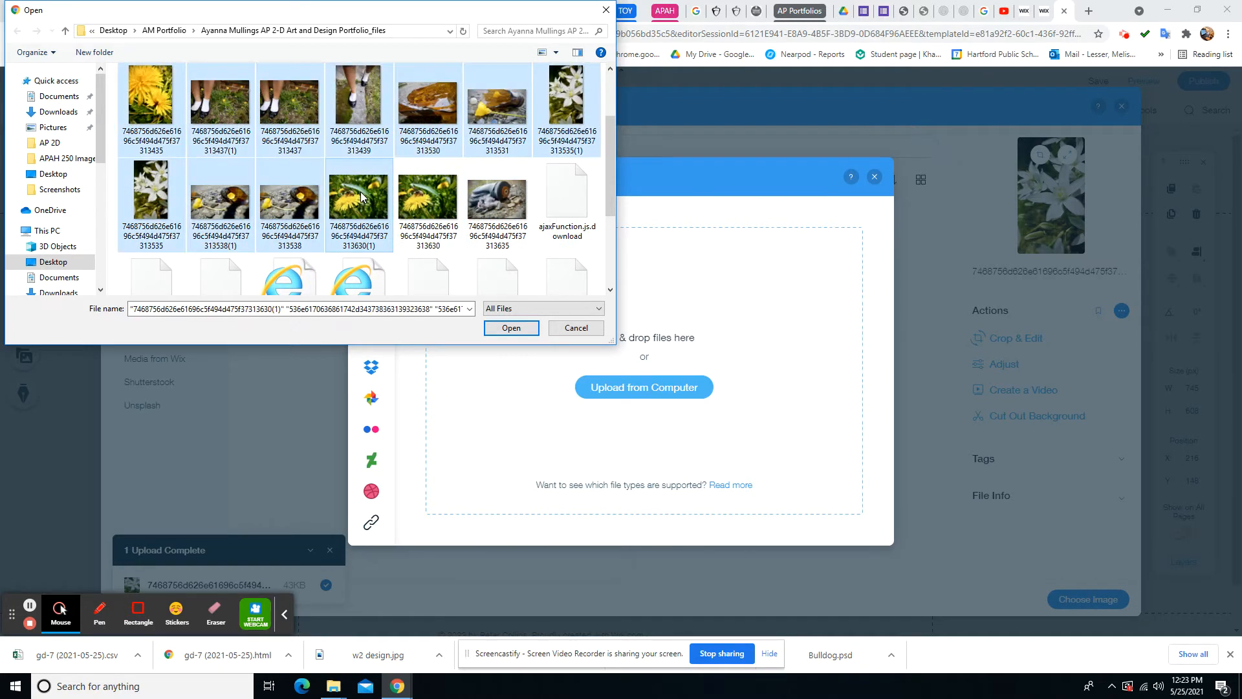
{"action": "left_click", "coordinate": [509, 332]}
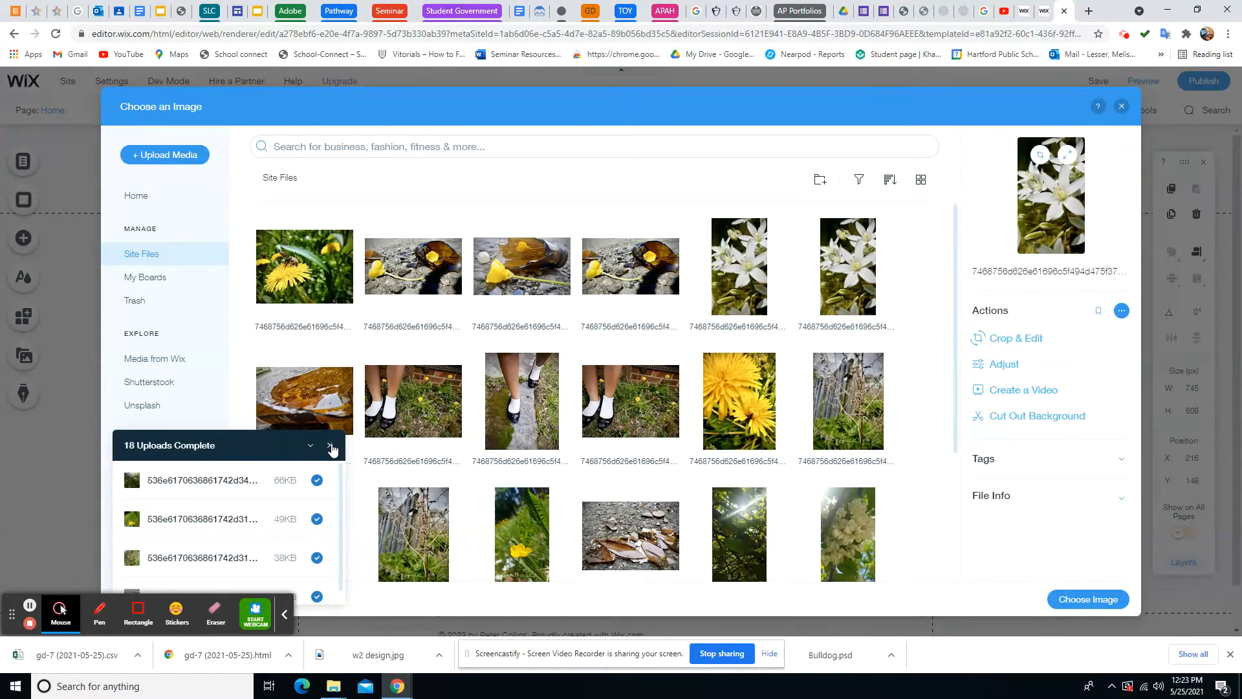
{"action": "left_click", "coordinate": [331, 447]}
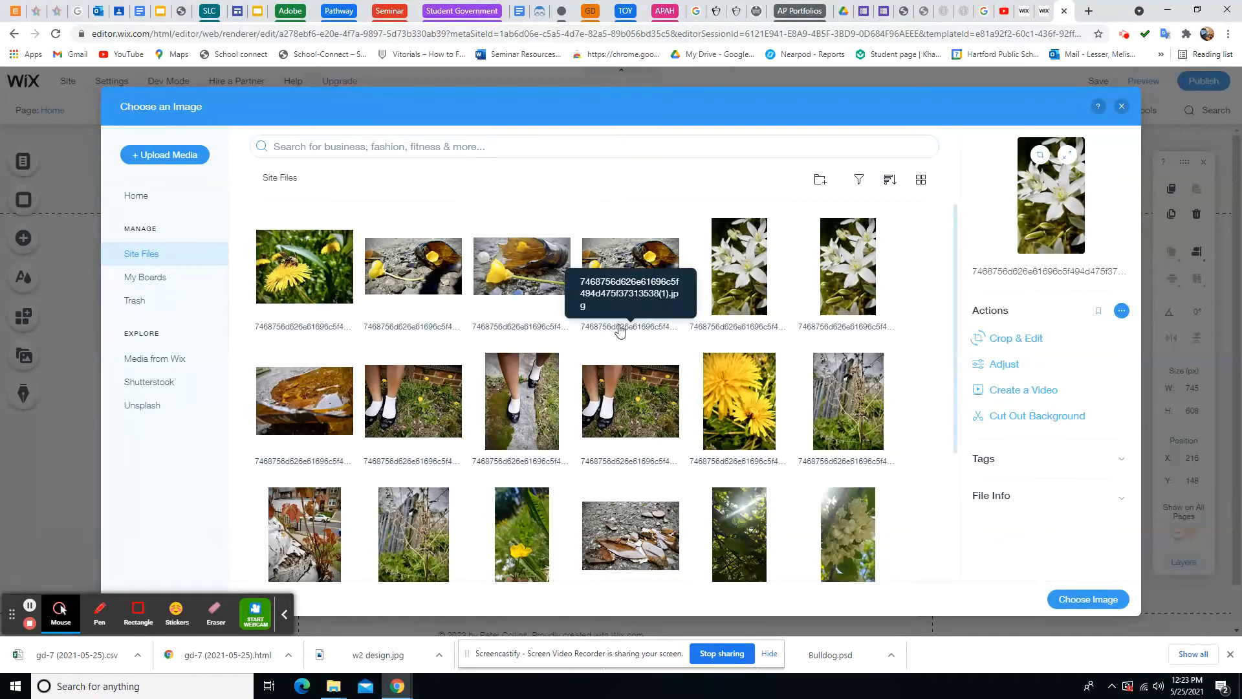
Choose the white-flower photo as the Home page's main image
{"action": "left_click", "coordinate": [740, 271]}
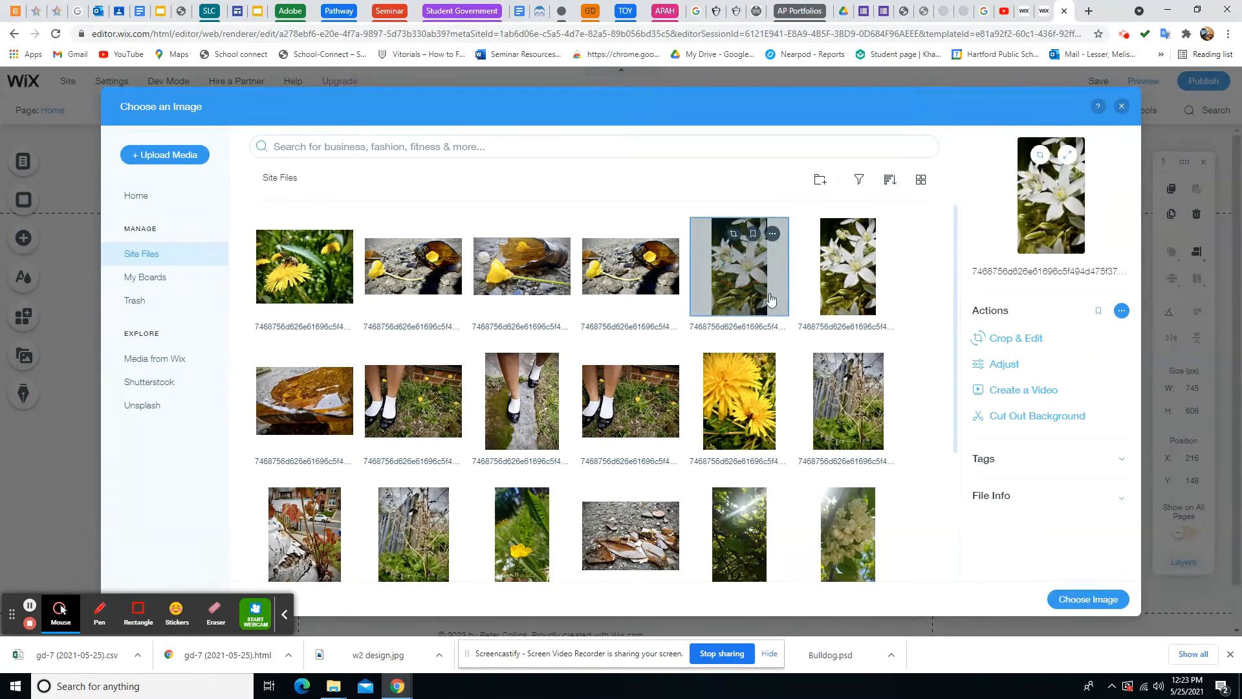
{"action": "left_click", "coordinate": [1093, 605]}
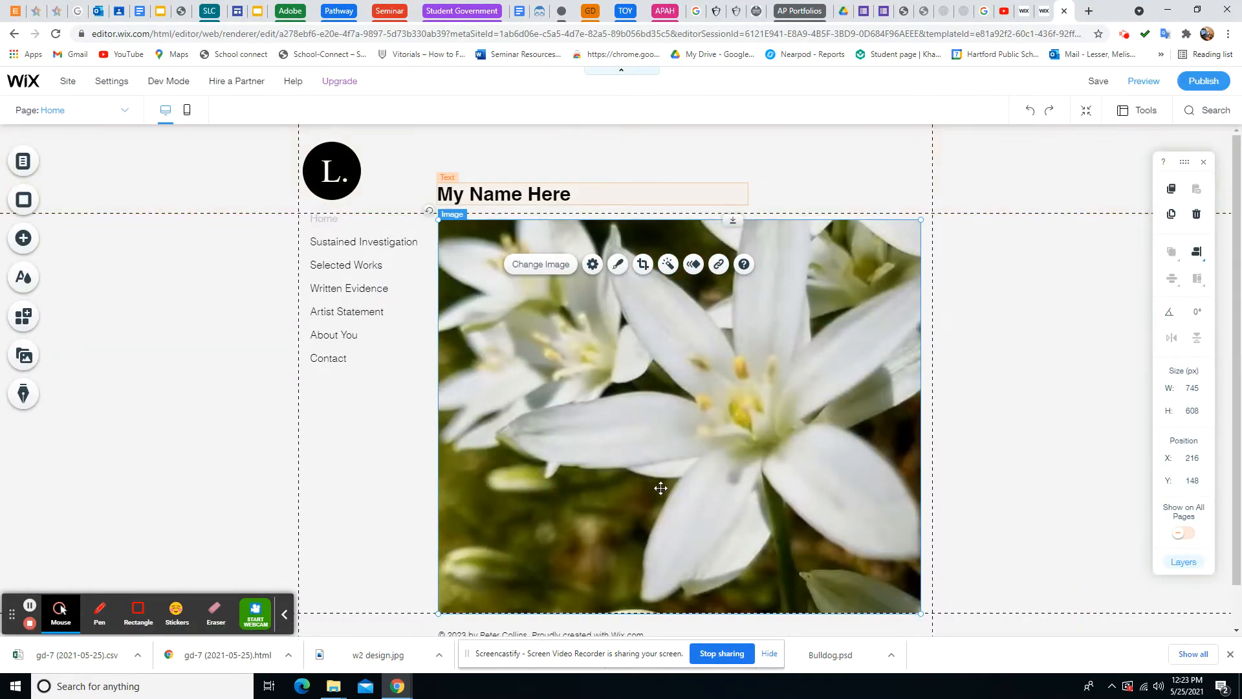
{"action": "scroll", "coordinate": [665, 490], "scroll_direction": "down", "scroll_amount": 1}
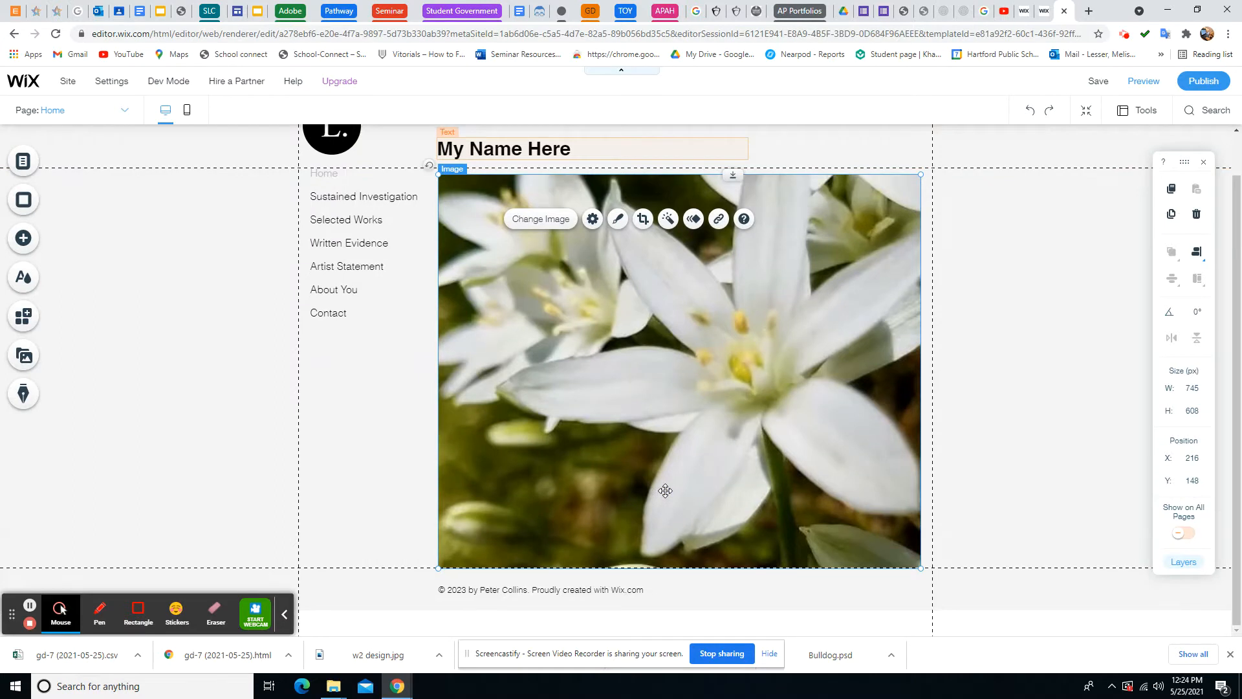
{"action": "scroll", "coordinate": [665, 491], "scroll_direction": "up", "scroll_amount": 1}
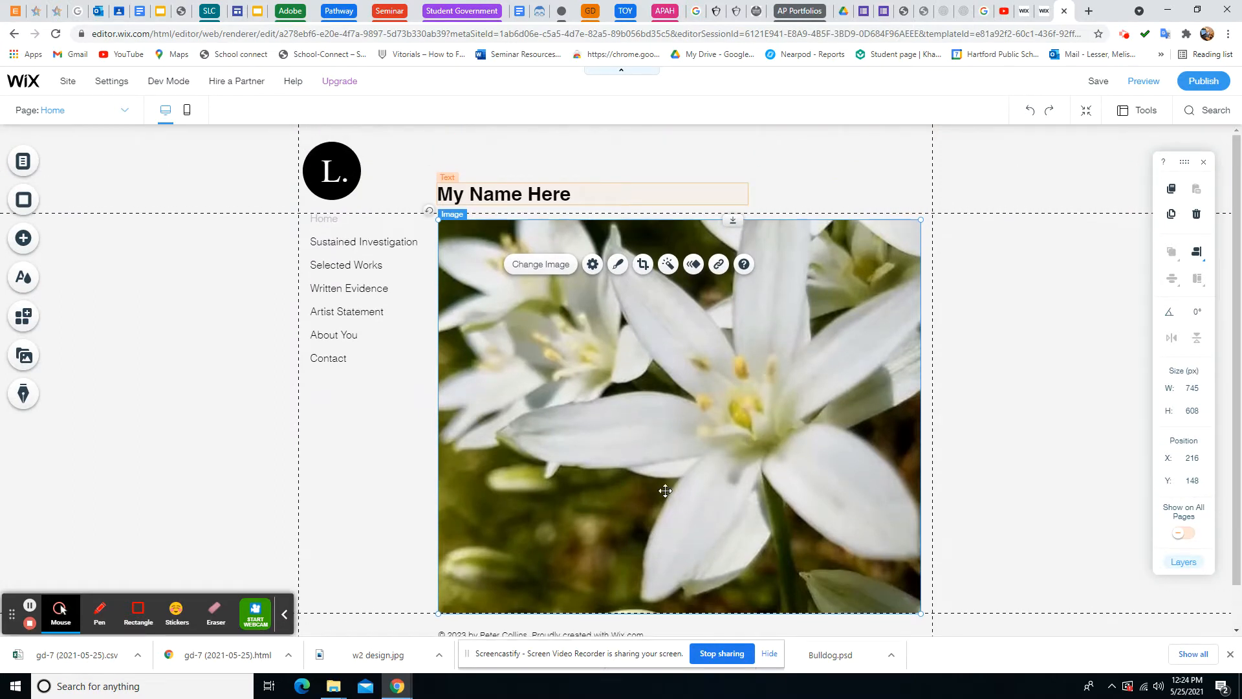
Go to the Sustained Investigation page through the site navigation menu
{"action": "left_click", "coordinate": [382, 243]}
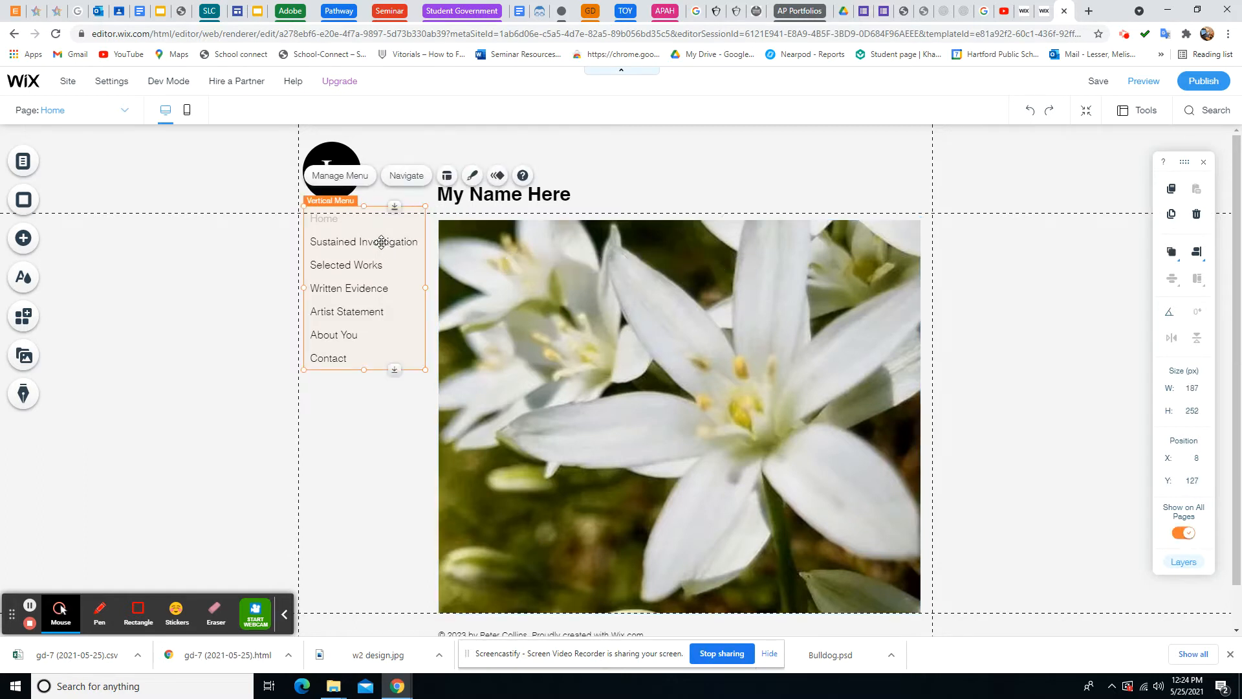
{"action": "left_click", "coordinate": [403, 176]}
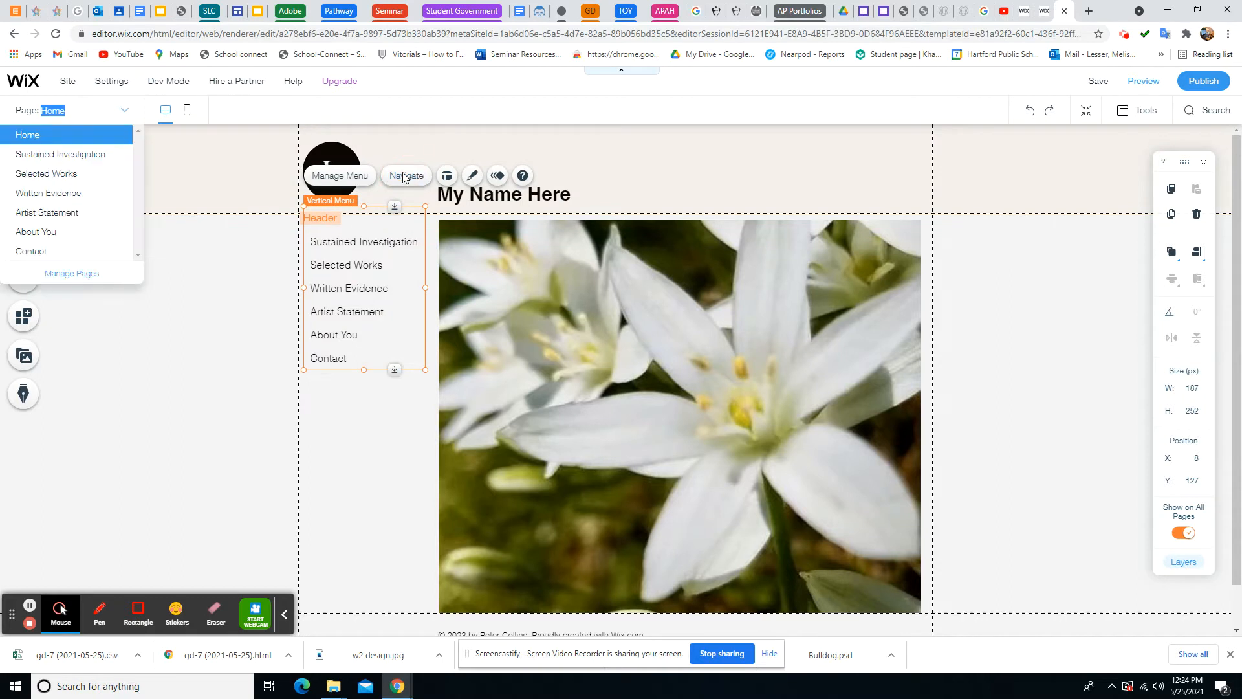
{"action": "left_click", "coordinate": [76, 155]}
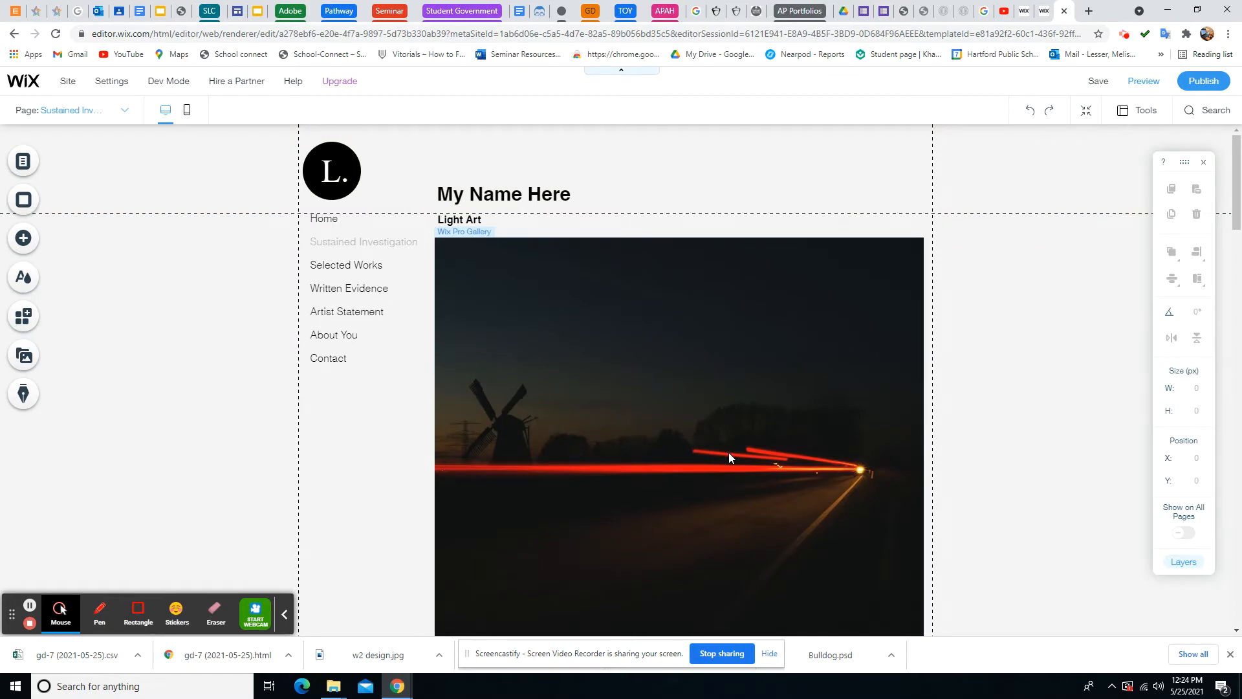
Select the Light Art Pro Gallery and bring up its context menu
{"action": "scroll", "coordinate": [729, 453], "scroll_direction": "down", "scroll_amount": 1}
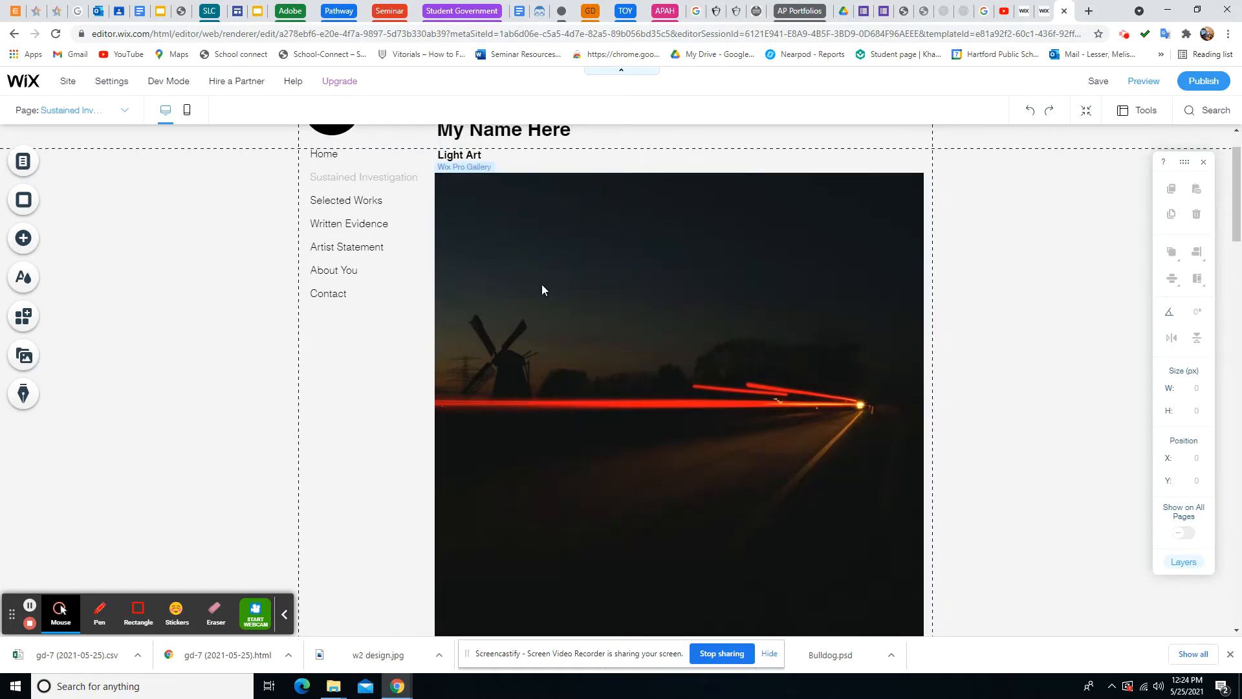
{"action": "left_click", "coordinate": [541, 285]}
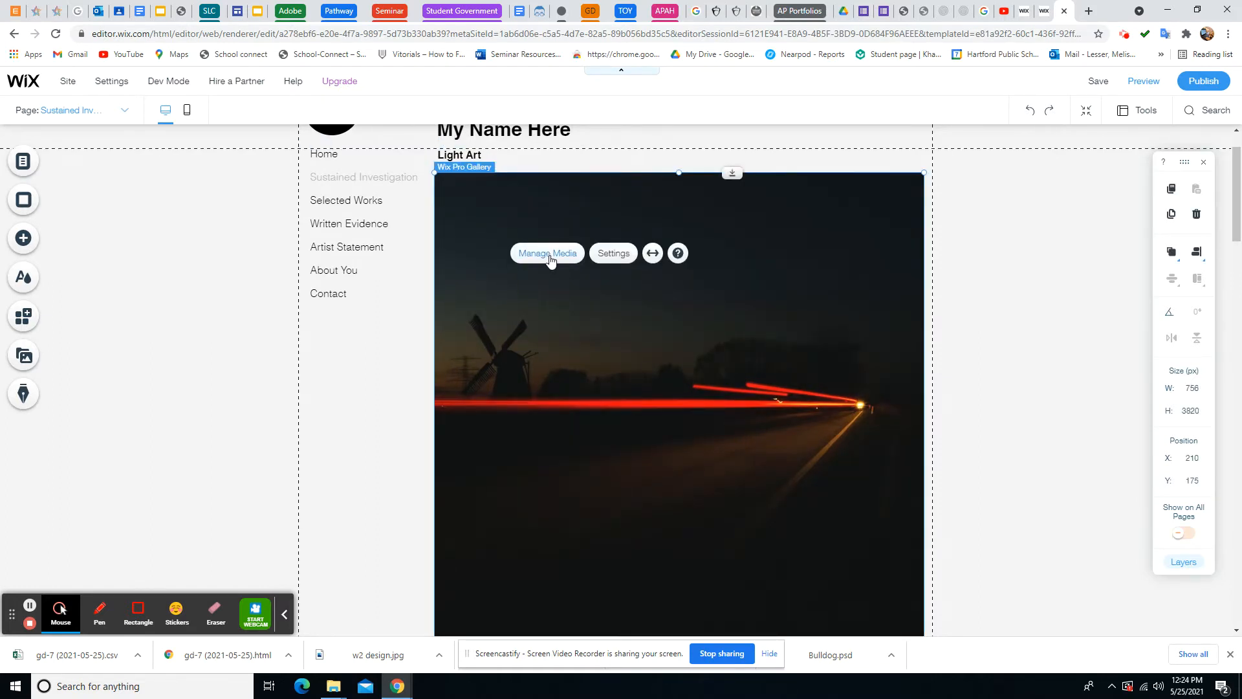
{"action": "right_click", "coordinate": [554, 299]}
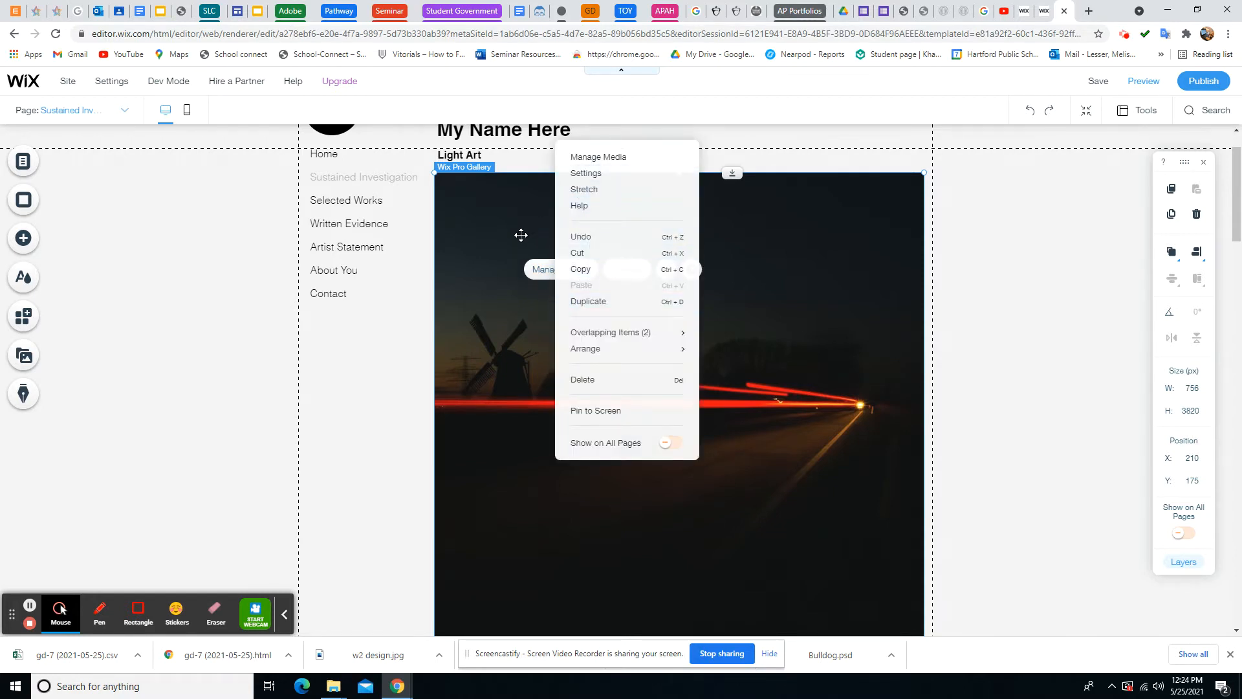
{"action": "left_click", "coordinate": [590, 156]}
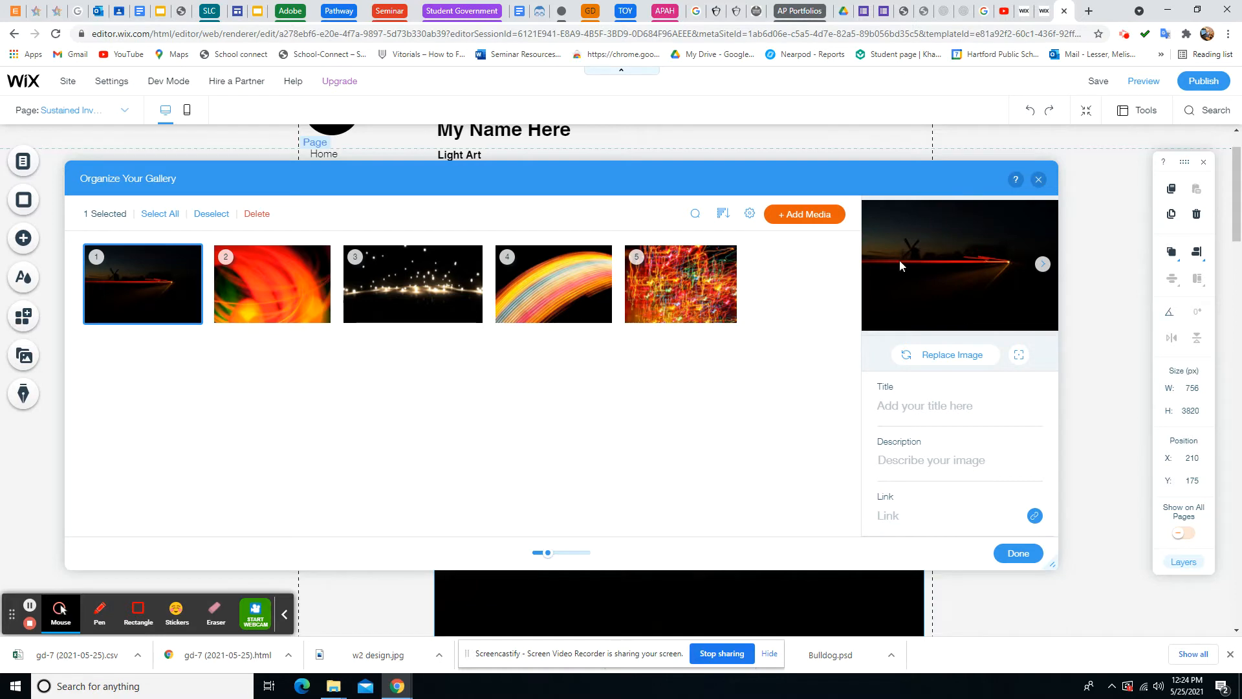
{"action": "left_click", "coordinate": [1038, 181]}
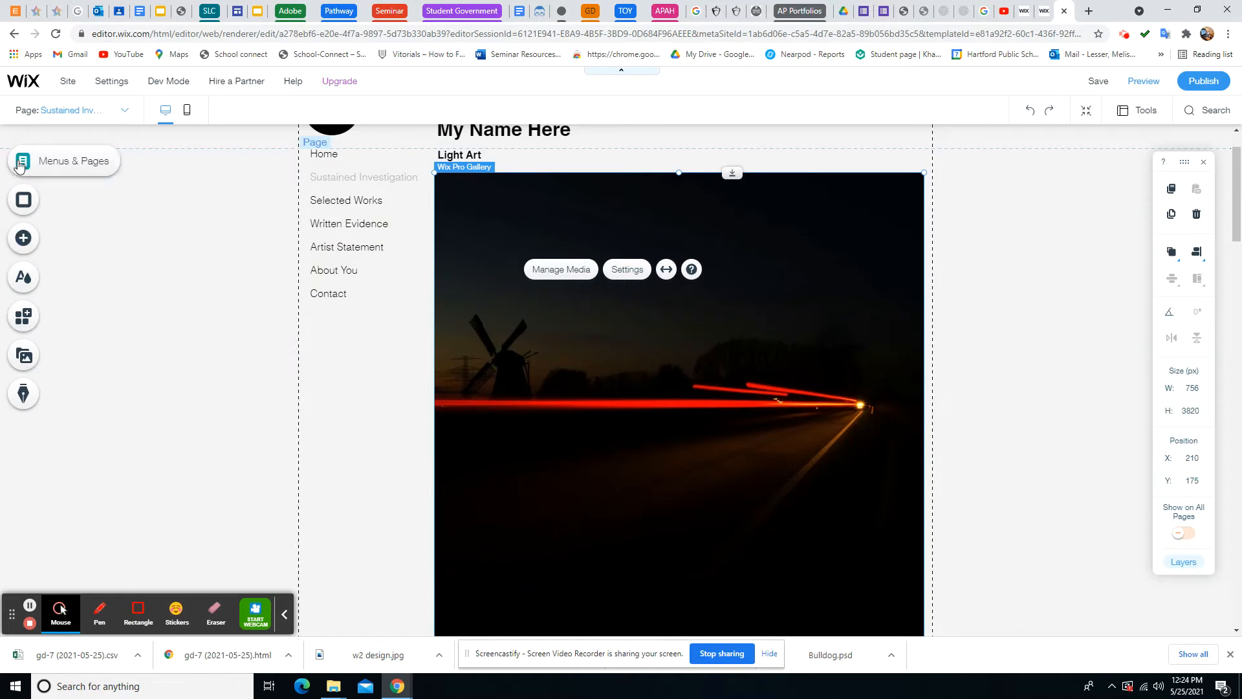
Try the Ocean video and white orchid backgrounds, then settle on the grey Concrete texture
{"action": "left_click", "coordinate": [24, 206]}
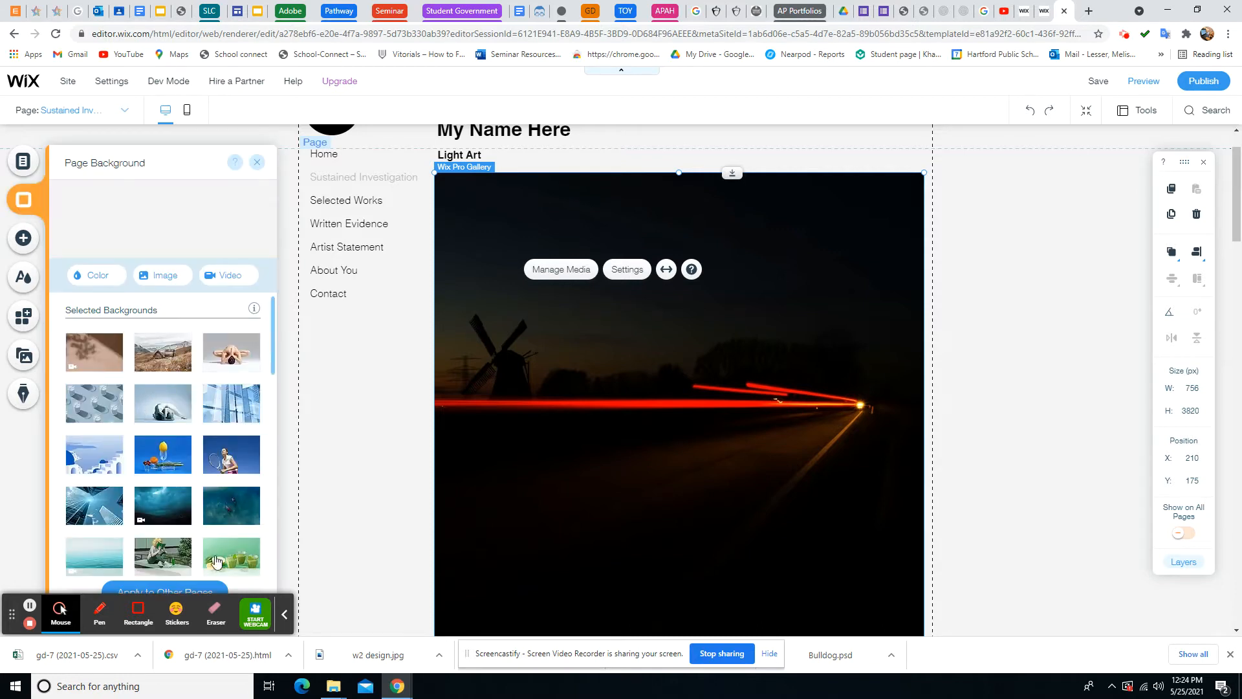
{"action": "scroll", "coordinate": [200, 530], "scroll_direction": "down", "scroll_amount": 3}
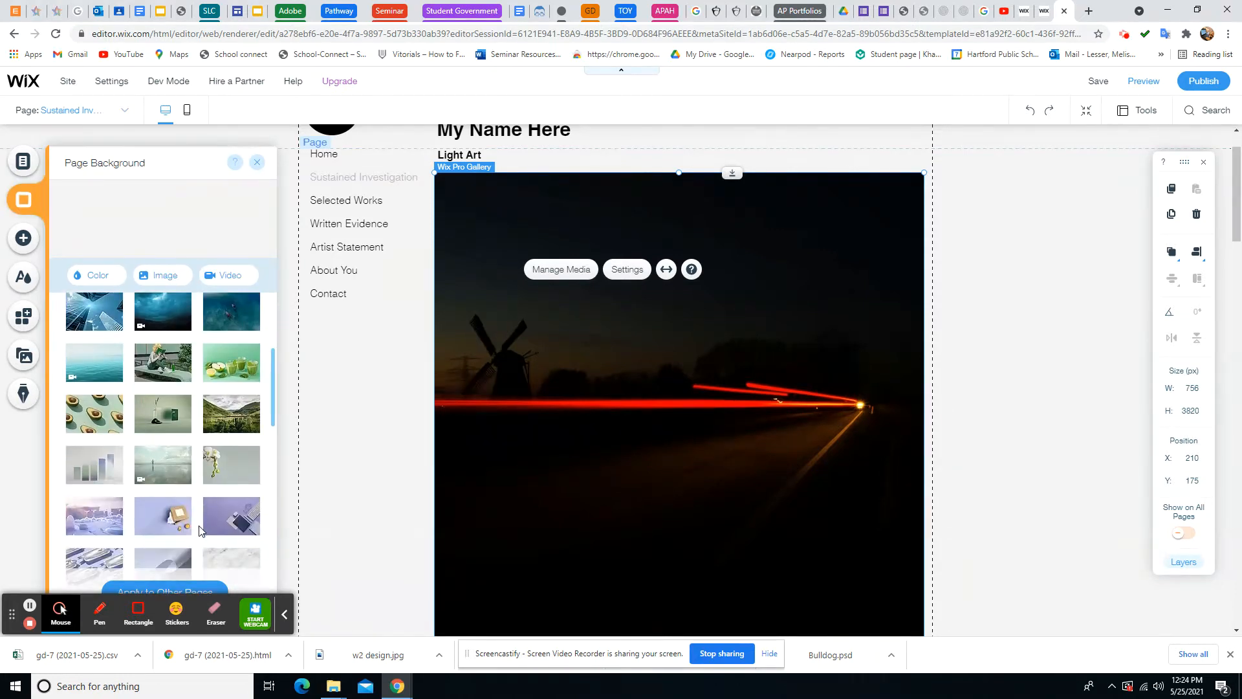
{"action": "scroll", "coordinate": [199, 531], "scroll_direction": "down", "scroll_amount": 1}
{"action": "scroll", "coordinate": [199, 530], "scroll_direction": "up", "scroll_amount": 1}
{"action": "left_click", "coordinate": [96, 371]}
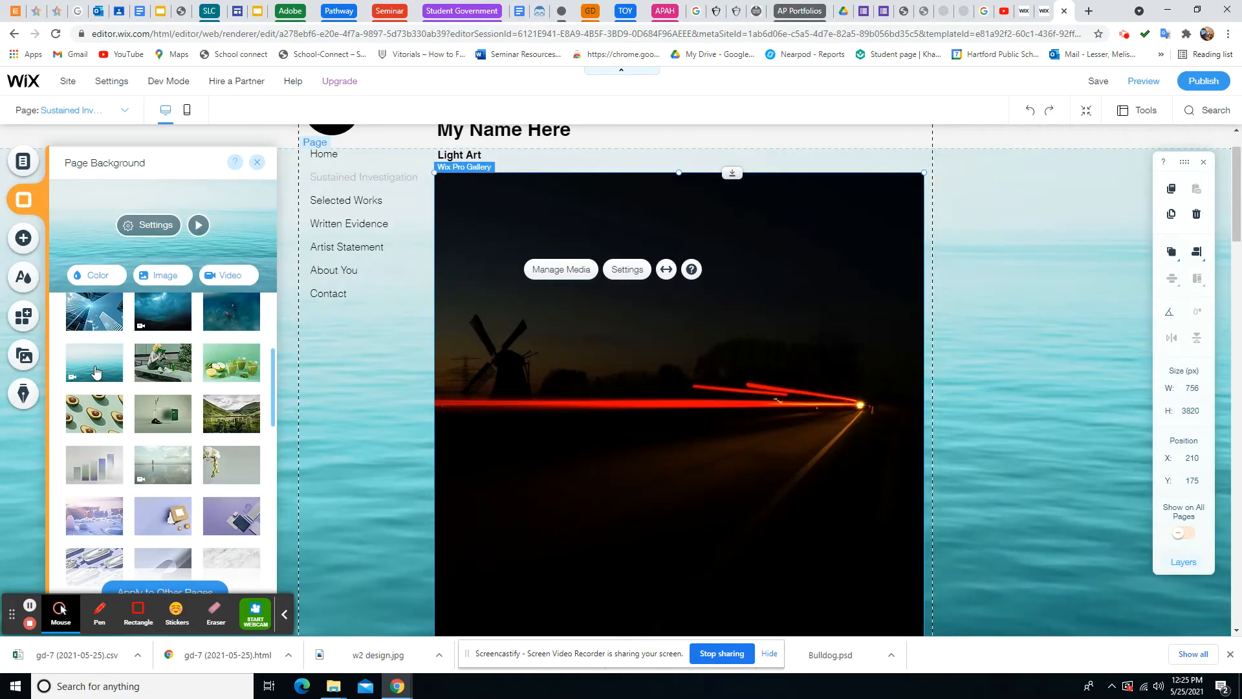
{"action": "left_click", "coordinate": [236, 465]}
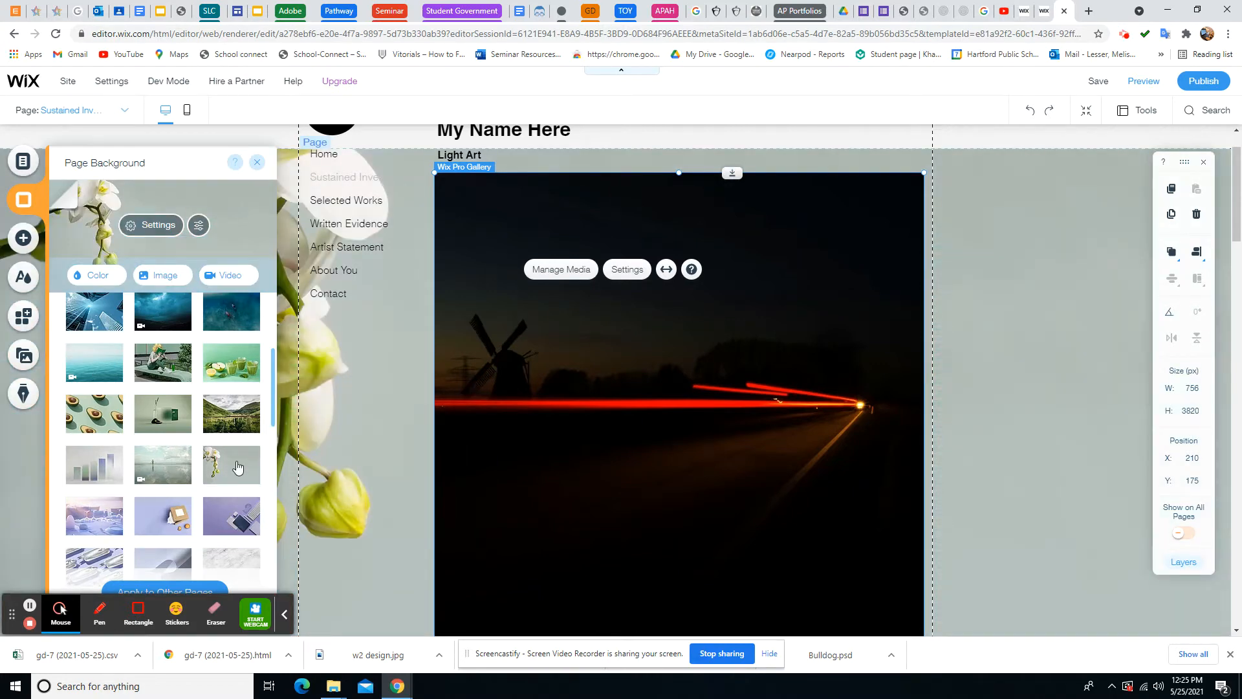
{"action": "scroll", "coordinate": [162, 414], "scroll_direction": "down", "scroll_amount": 5}
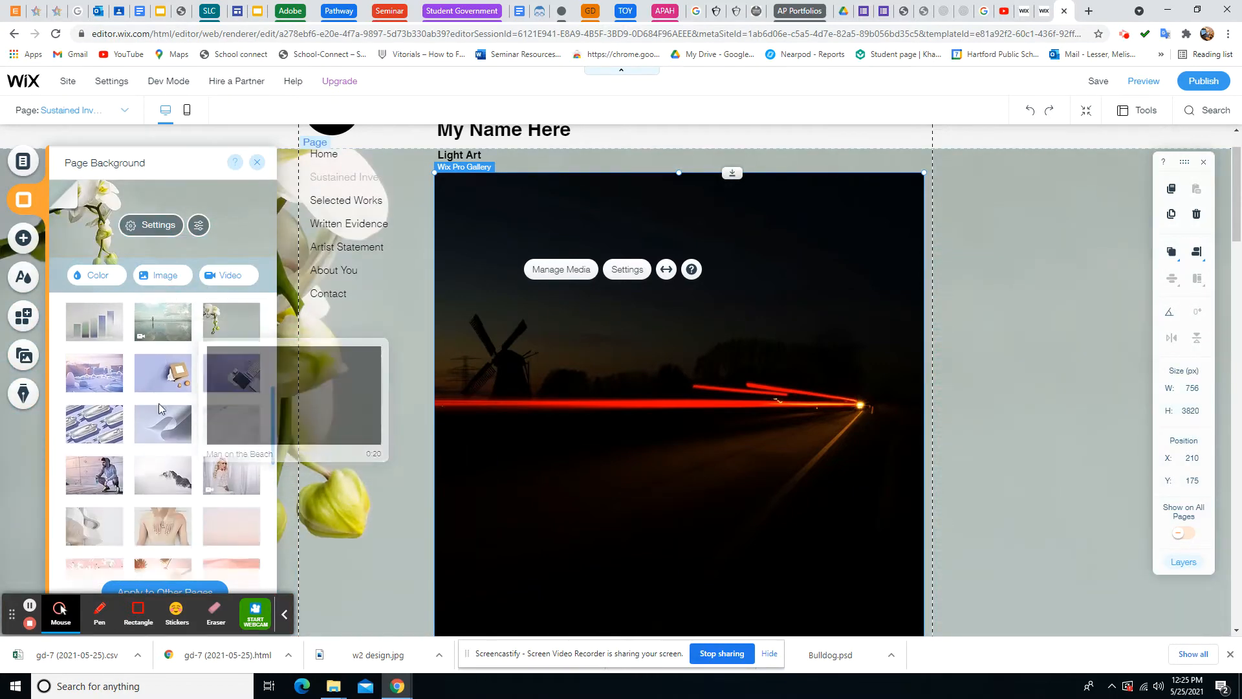
{"action": "scroll", "coordinate": [159, 407], "scroll_direction": "down", "scroll_amount": 5}
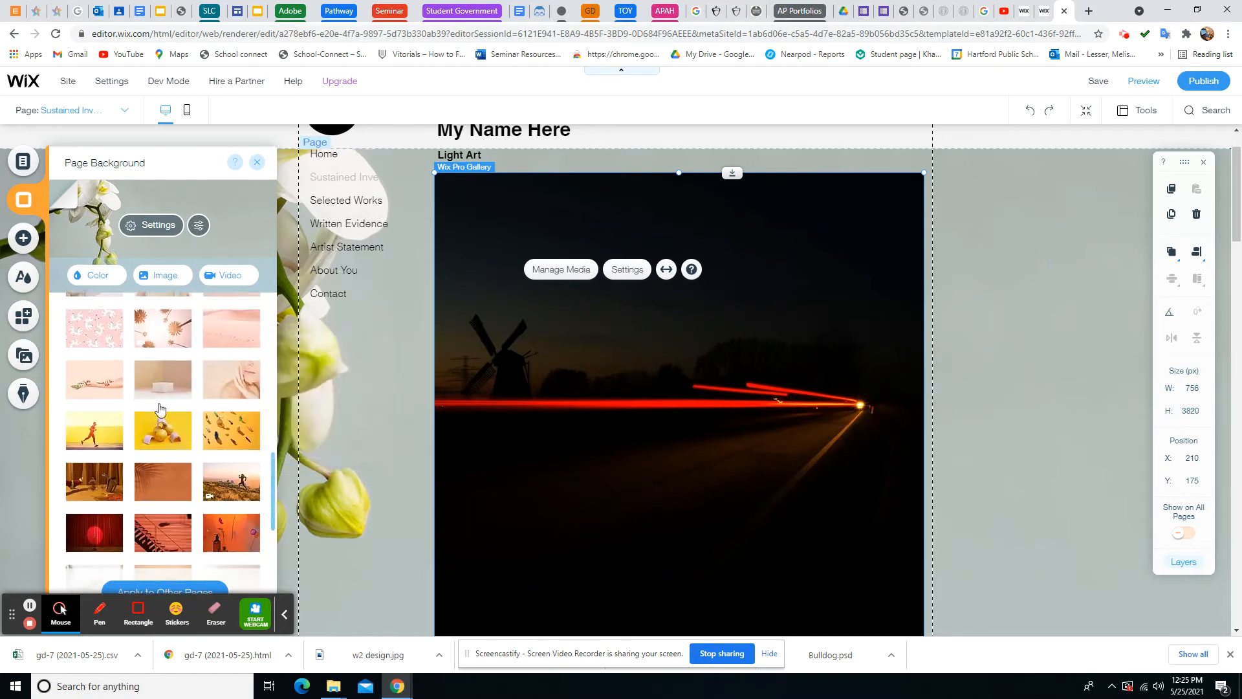
{"action": "scroll", "coordinate": [160, 409], "scroll_direction": "down", "scroll_amount": 3}
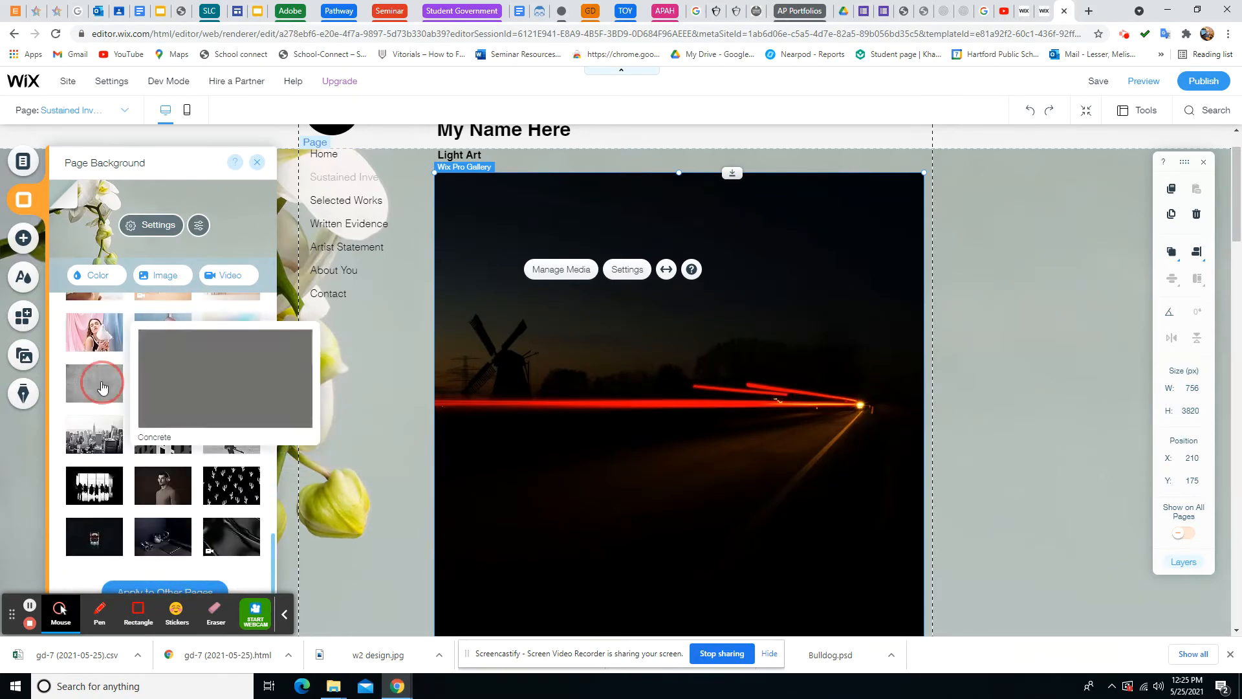
{"action": "left_click", "coordinate": [101, 386]}
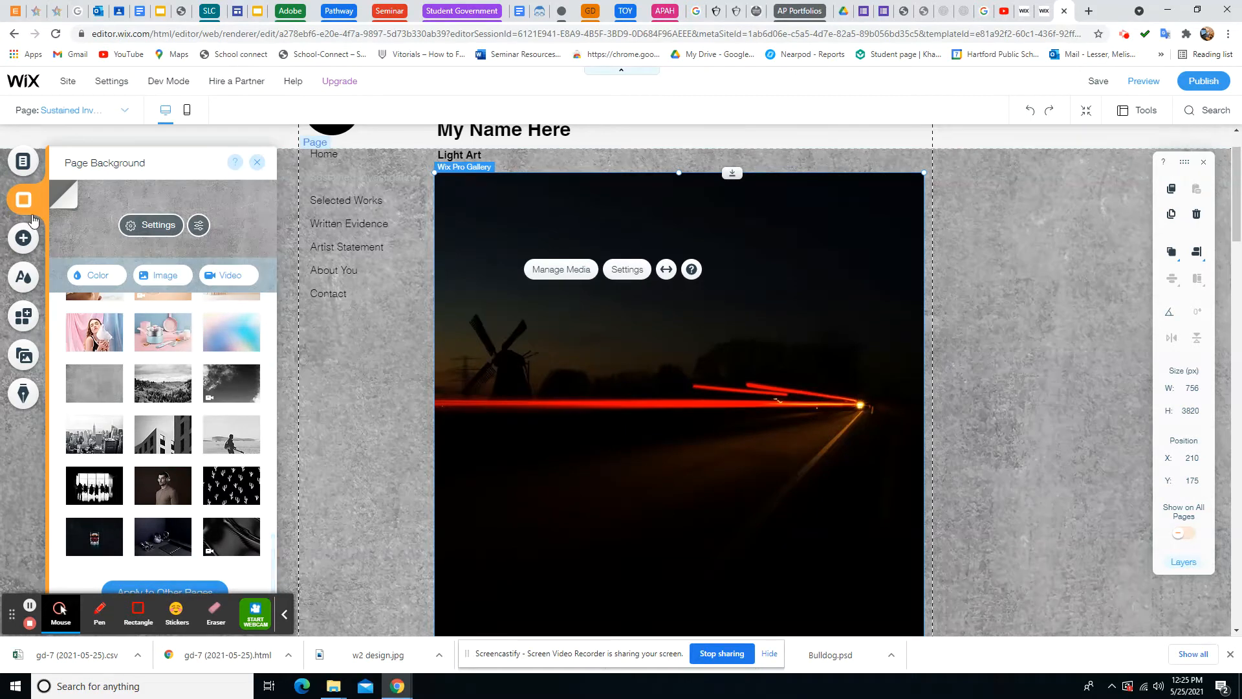
{"action": "left_click", "coordinate": [26, 237]}
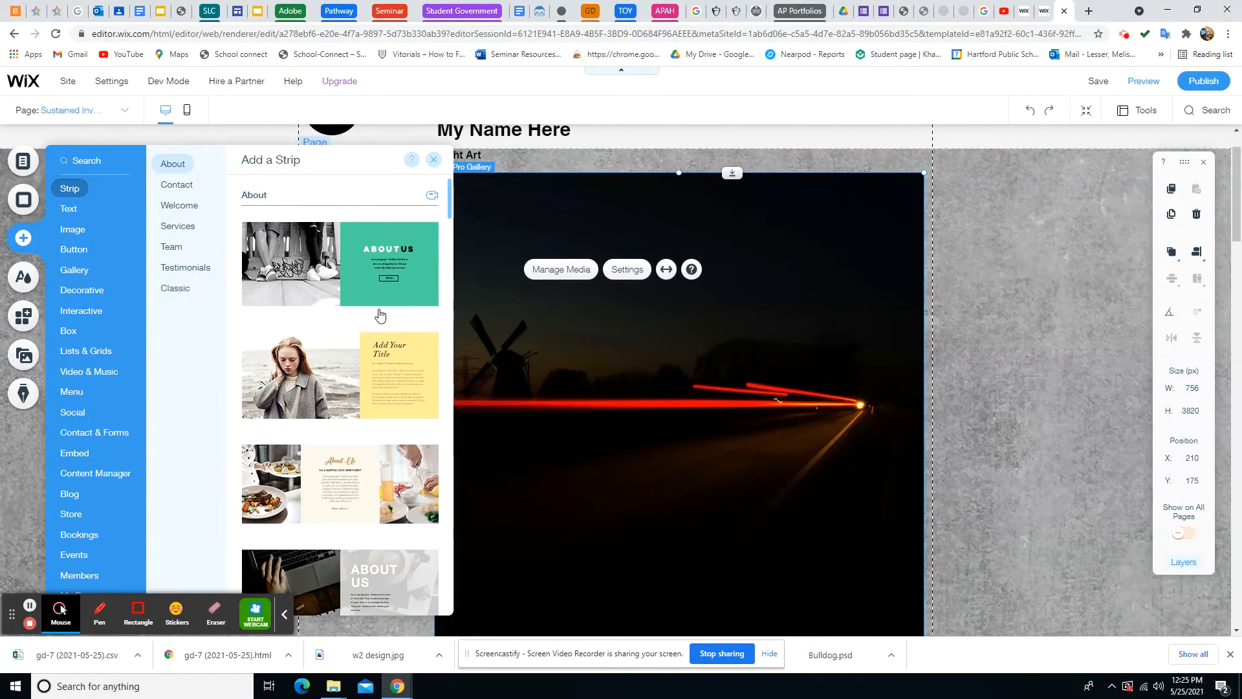
Add the coral I'M AN ORIGINAL CATCHPHRASE strip below the gallery
{"action": "scroll", "coordinate": [385, 402], "scroll_direction": "down", "scroll_amount": 1}
{"action": "scroll", "coordinate": [386, 400], "scroll_direction": "down", "scroll_amount": 5}
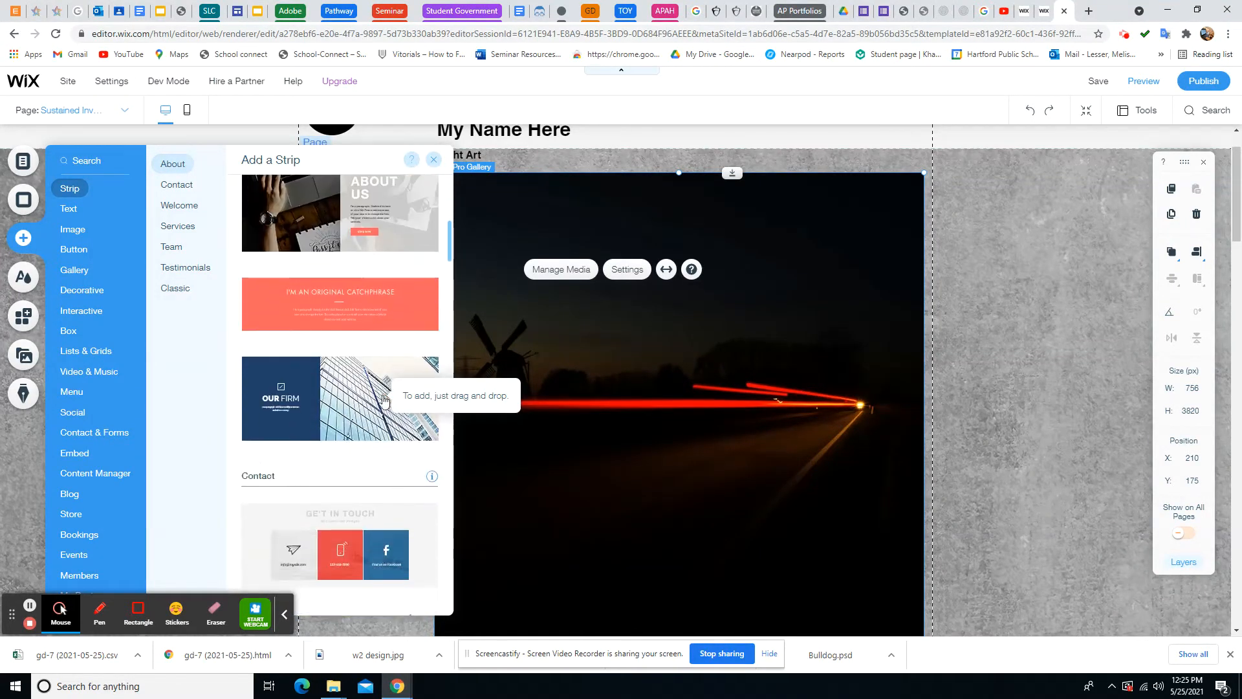
{"action": "left_click", "coordinate": [328, 302]}
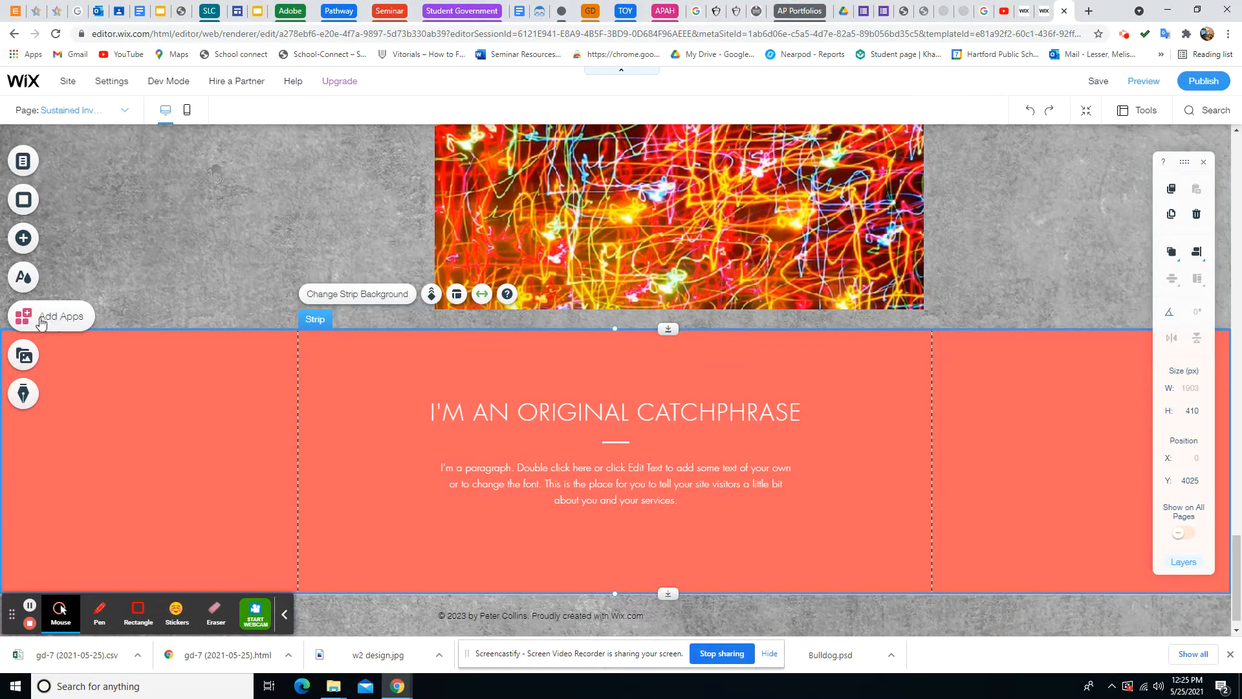
Browse the Theme Manager, App Market and Media panels, ending on the site pages list
{"action": "left_click", "coordinate": [22, 285]}
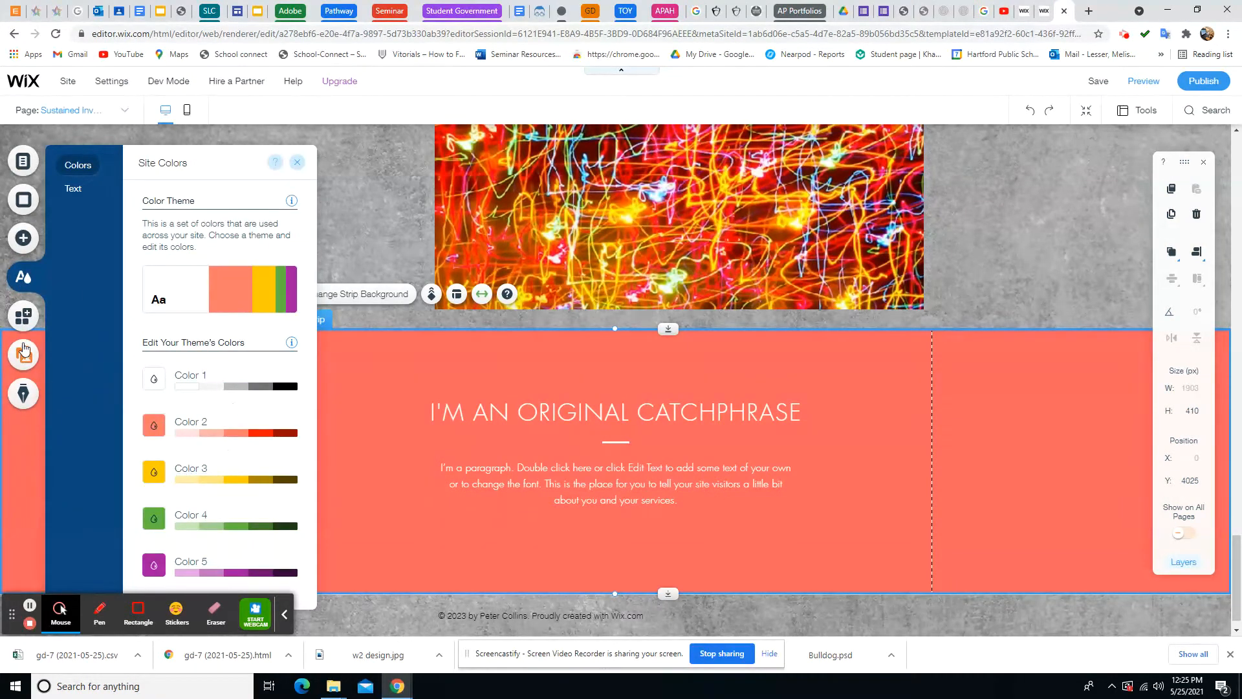
{"action": "left_click", "coordinate": [22, 317]}
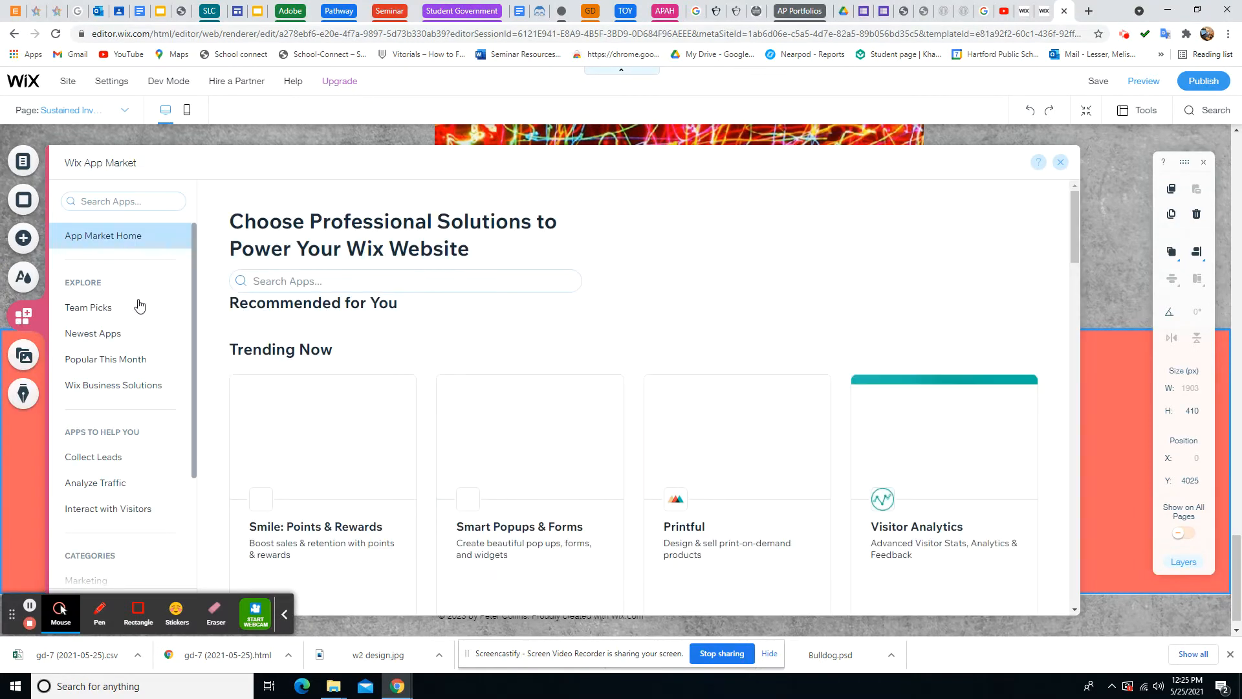
{"action": "left_click", "coordinate": [21, 355]}
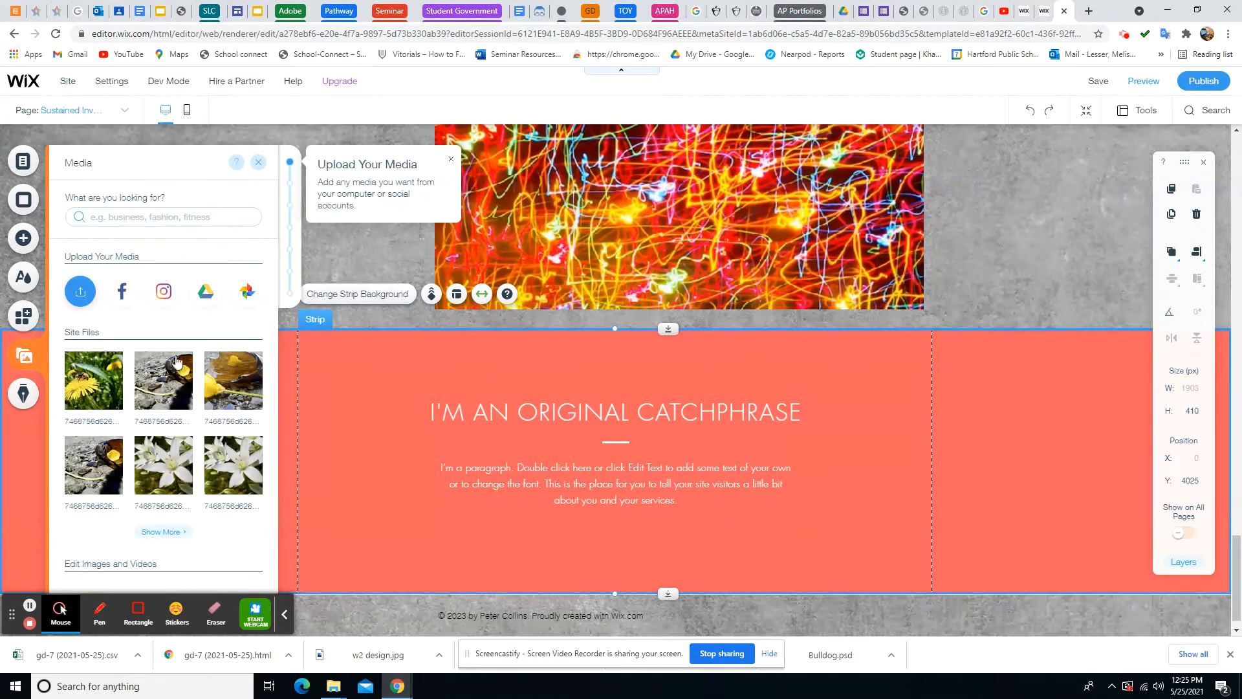
{"action": "mouse_move", "coordinate": [96, 460]}
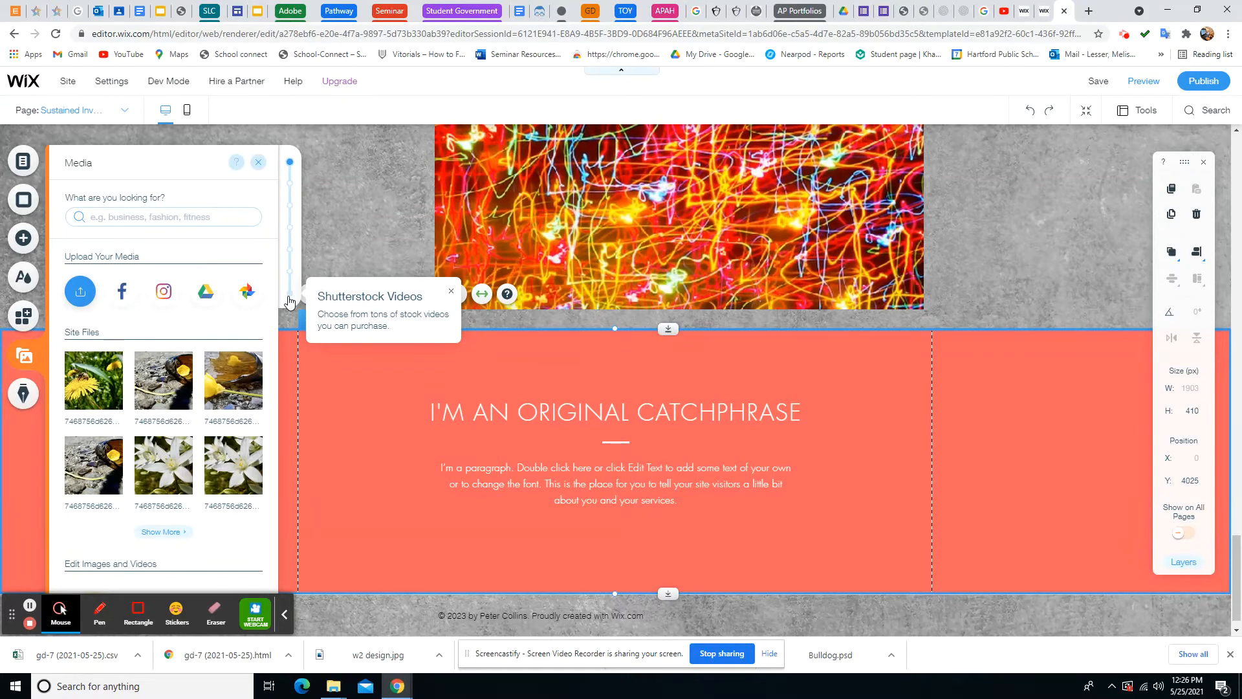
{"action": "left_click", "coordinate": [22, 165]}
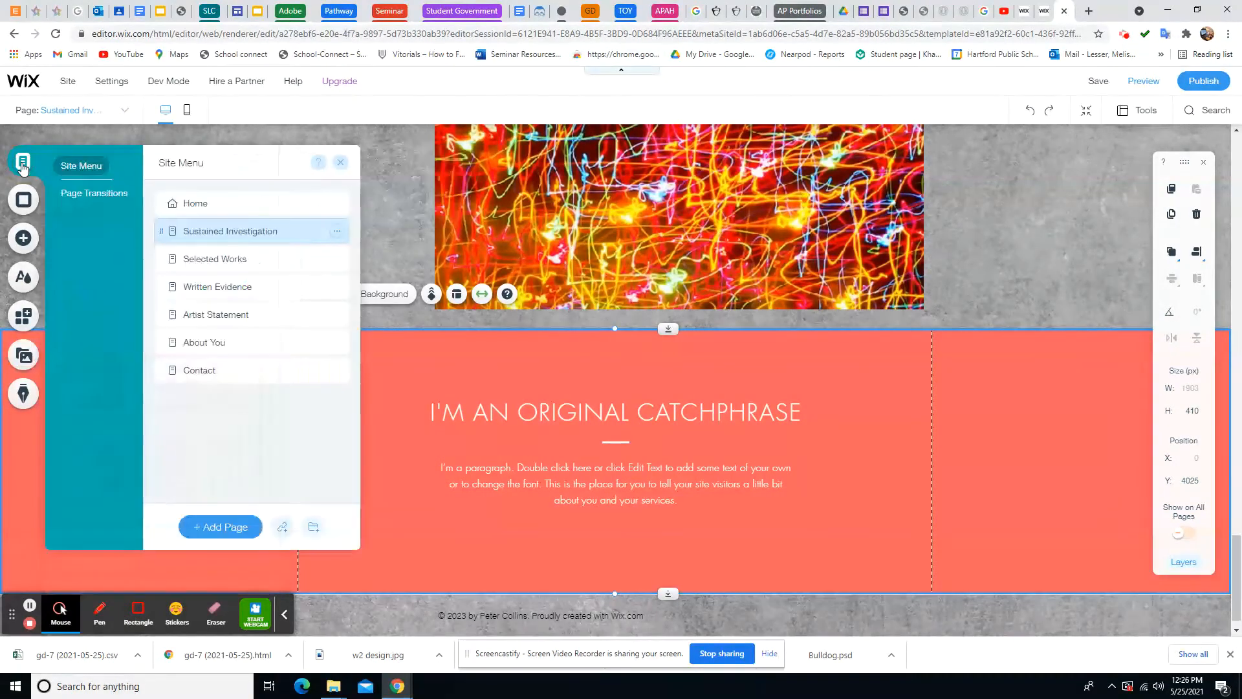
Return to the top of Sustained Investigation and open Manage Media for the Light Art gallery
{"action": "left_click", "coordinate": [257, 232]}
{"action": "left_click", "coordinate": [412, 206]}
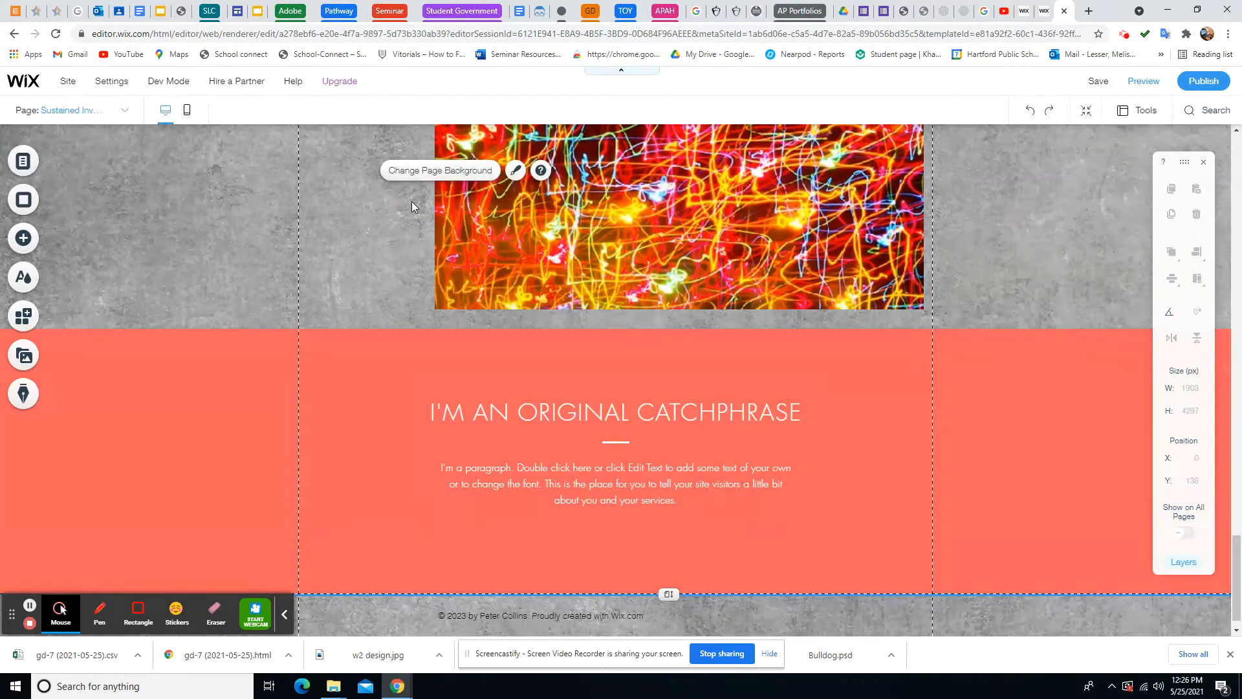
{"action": "scroll", "coordinate": [412, 206], "scroll_direction": "up", "scroll_amount": 5}
{"action": "scroll", "coordinate": [412, 205], "scroll_direction": "up", "scroll_amount": 15}
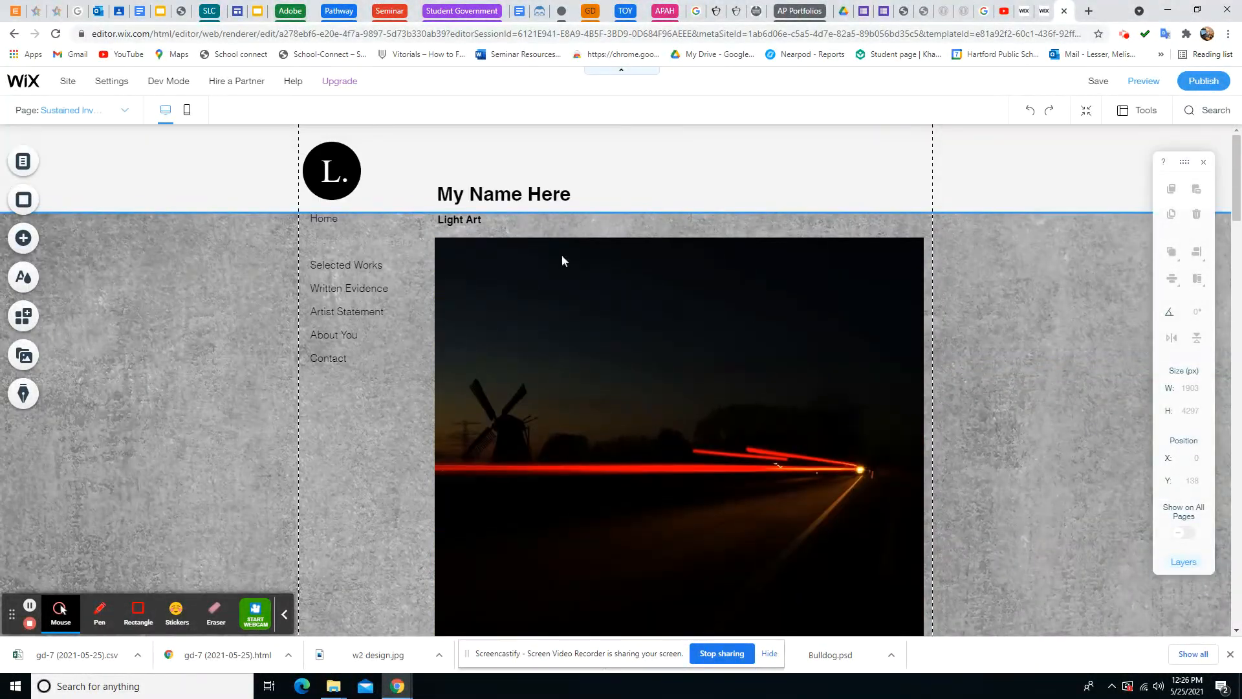
{"action": "right_click", "coordinate": [793, 290]}
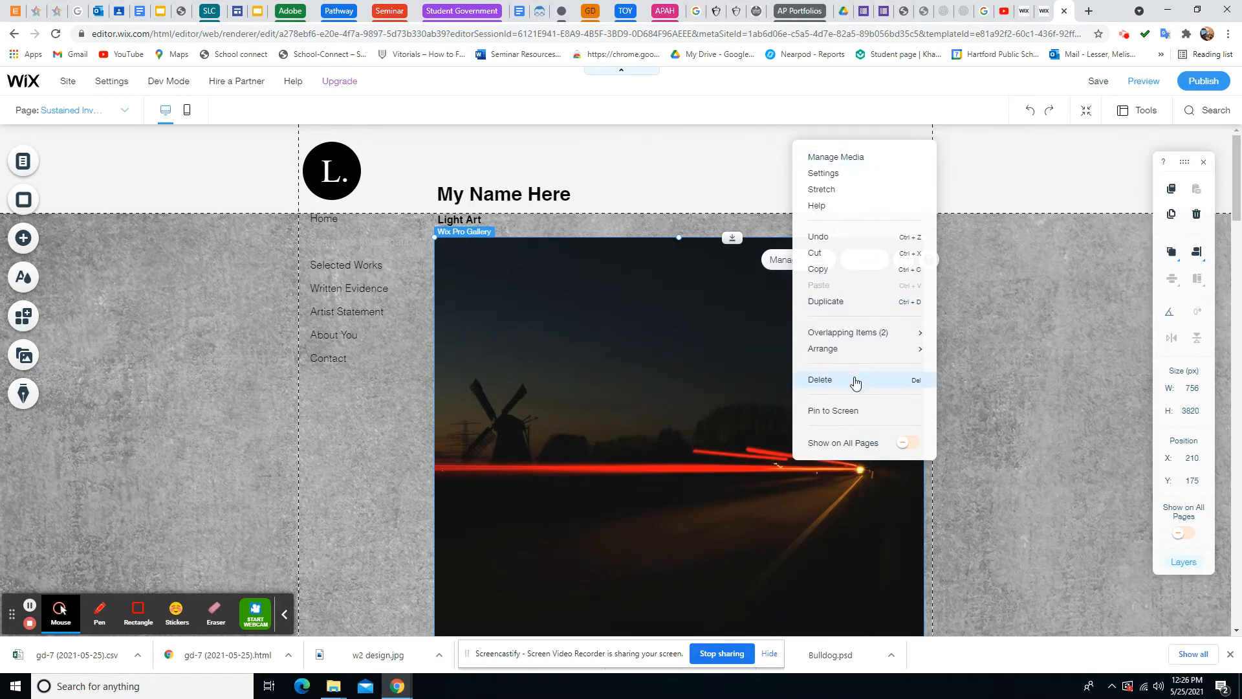
{"action": "left_click", "coordinate": [830, 162]}
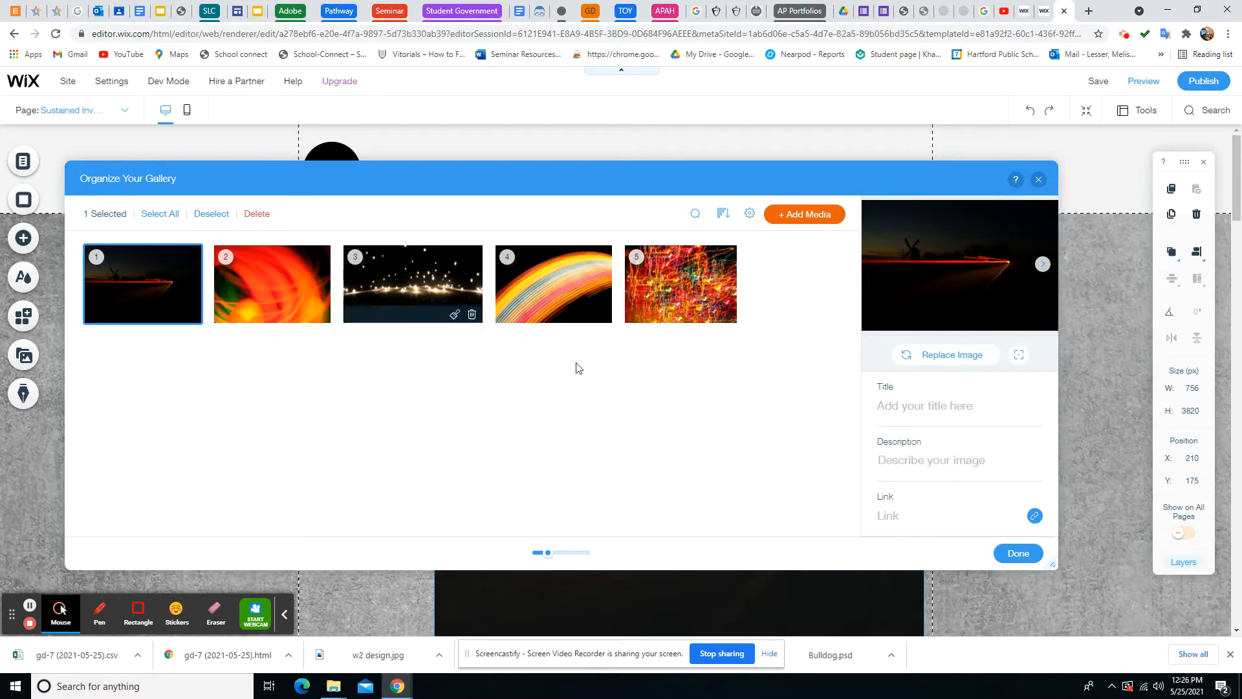
Replace the first gallery photo with the bee on dandelion image
{"action": "left_click", "coordinate": [923, 355]}
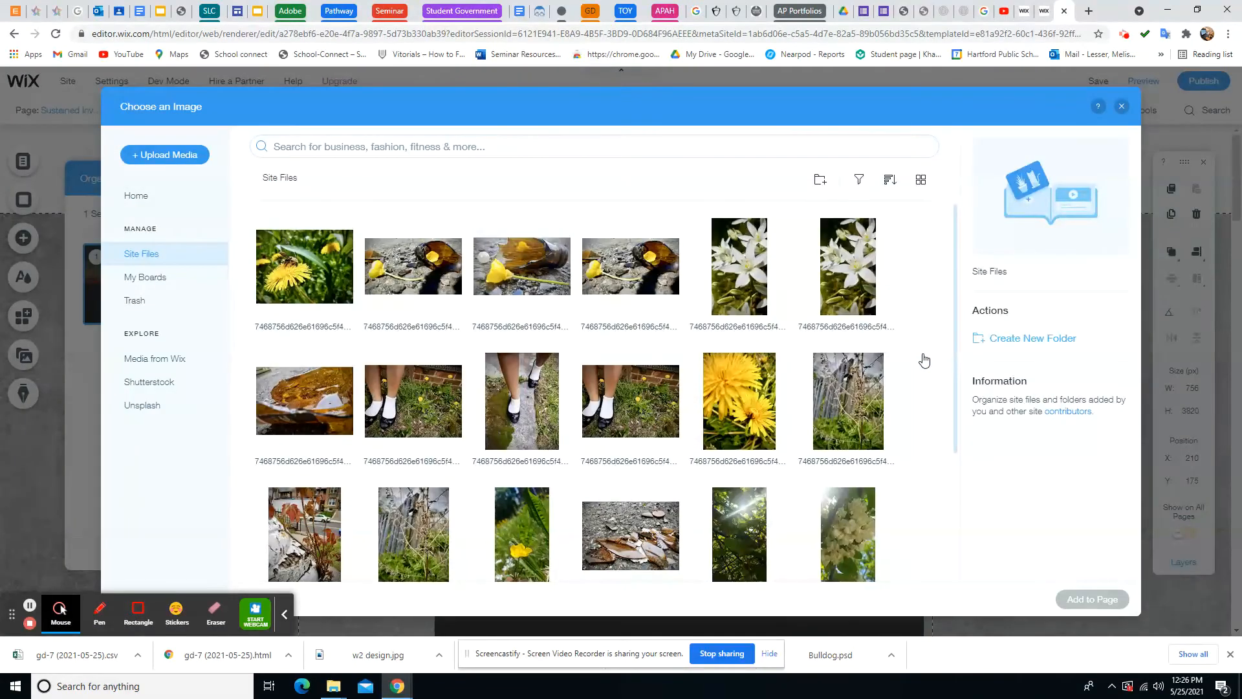
{"action": "left_click", "coordinate": [300, 271]}
{"action": "left_click", "coordinate": [1091, 599]}
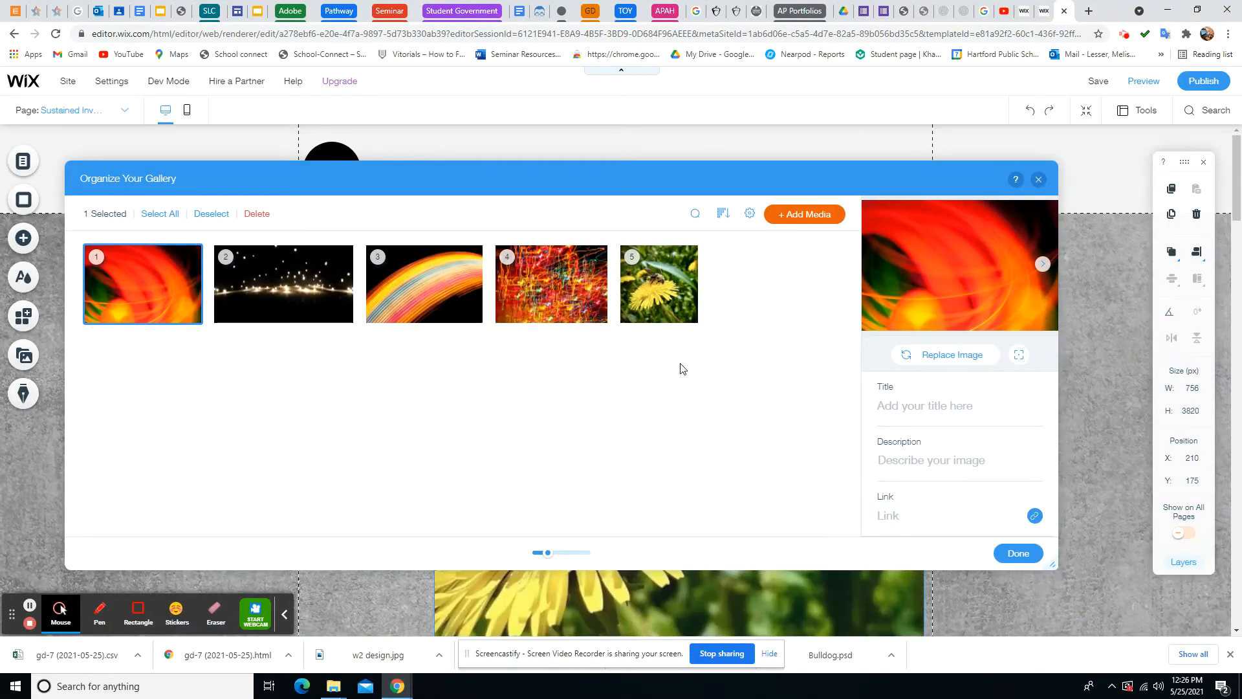
Delete the red blurred, sparkling lights, rainbow light and red light-streak template photos
{"action": "left_click", "coordinate": [189, 316]}
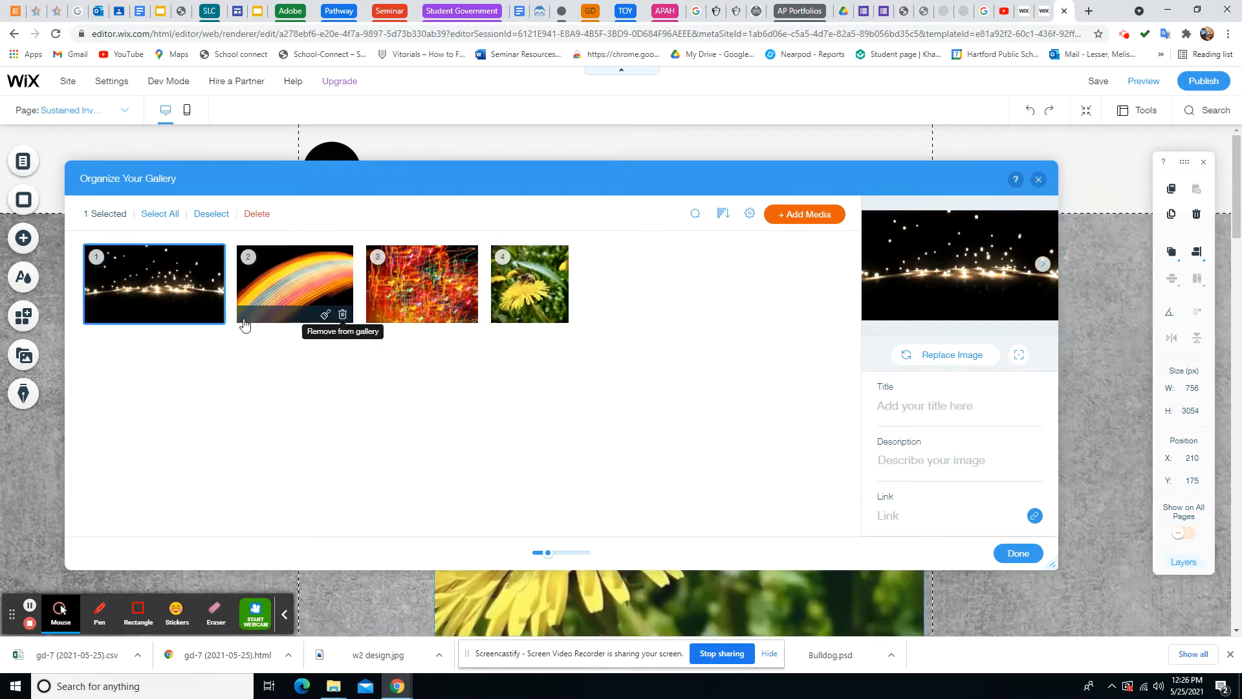
{"action": "left_click", "coordinate": [214, 317]}
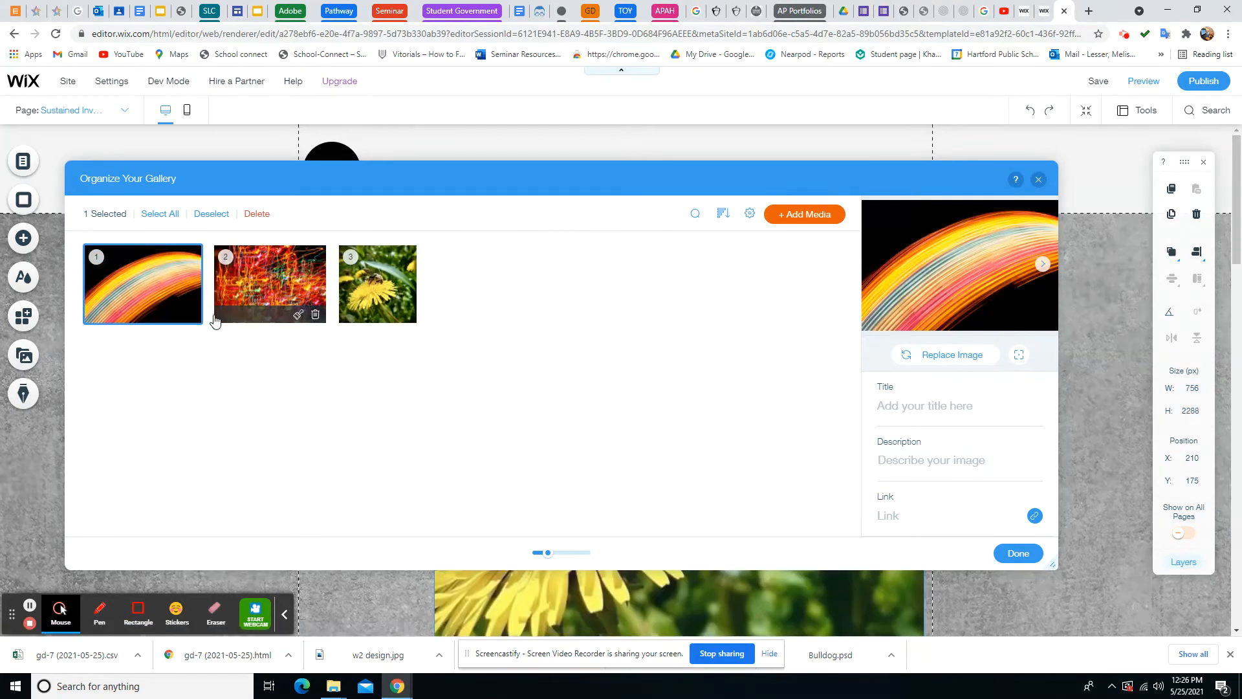
{"action": "left_click", "coordinate": [191, 317]}
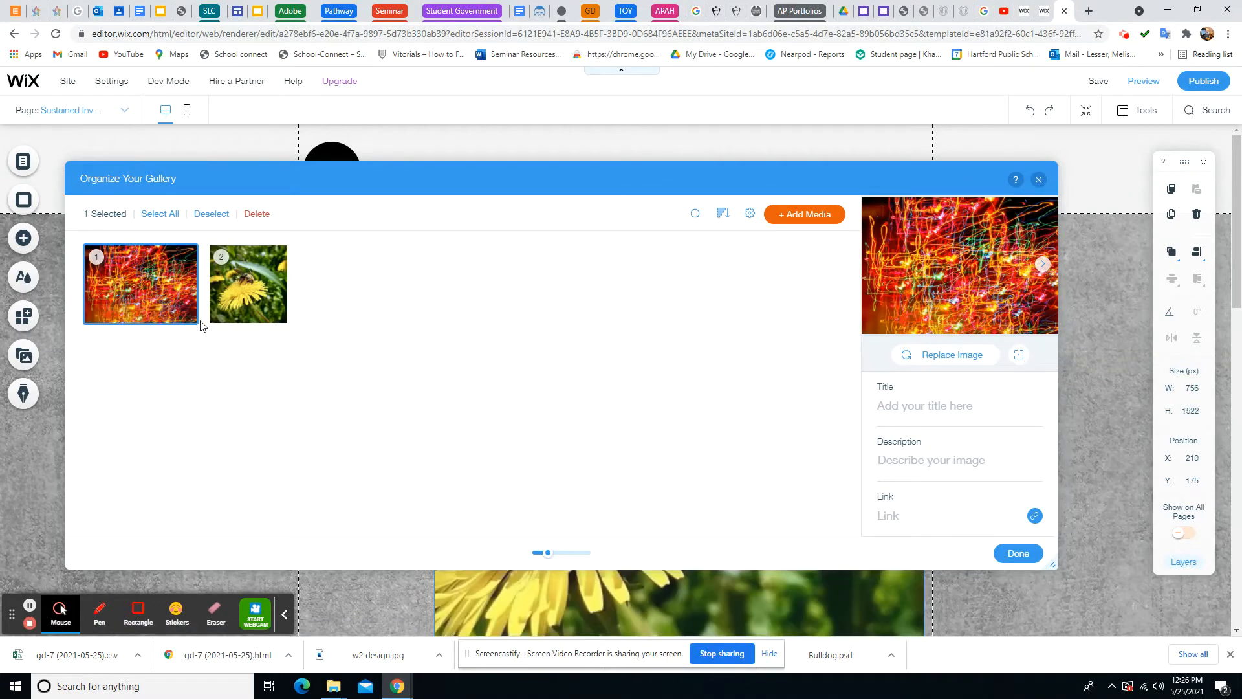
{"action": "left_click", "coordinate": [186, 317]}
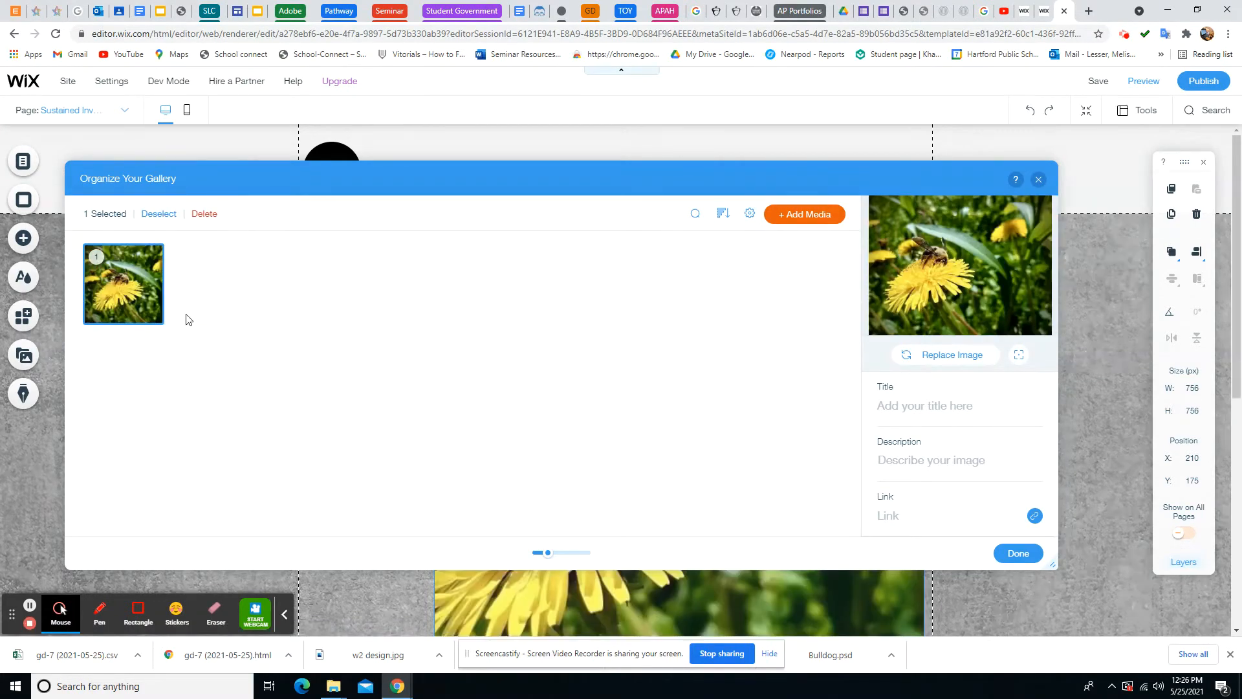
{"action": "left_click", "coordinate": [804, 214]}
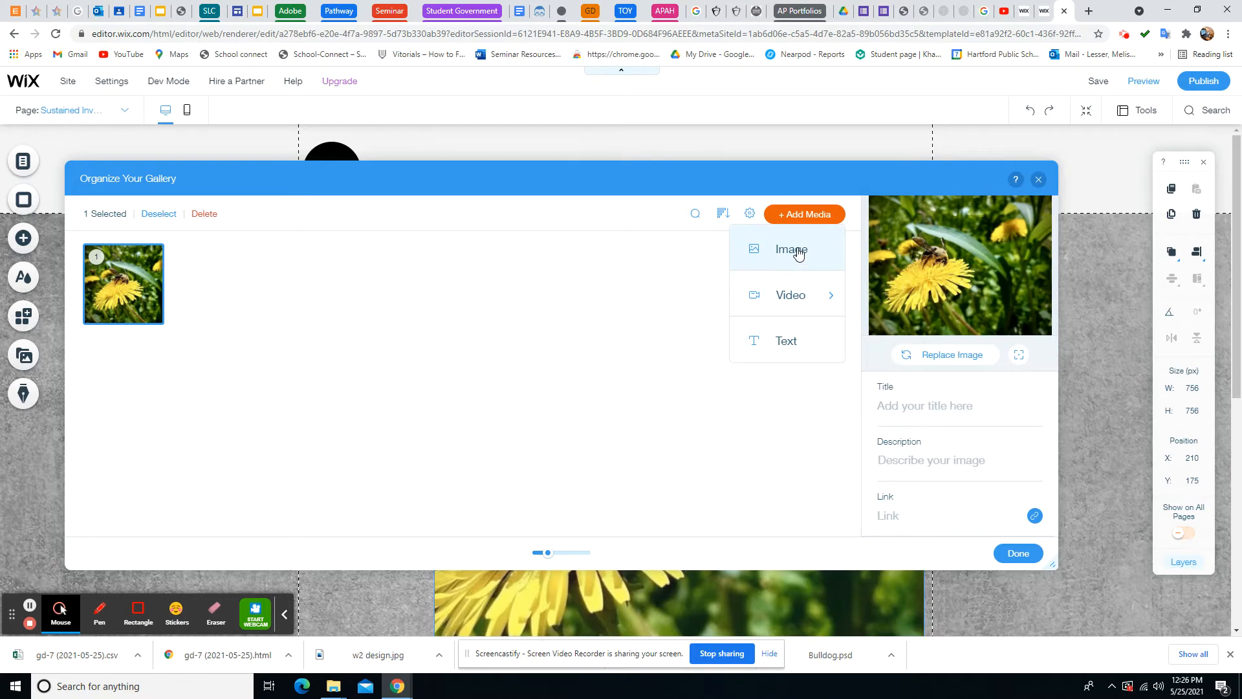
Title the bee photo 'Bumblebee' and describe it as '8x12 in' / 'Digital Photography with digtal edits'
{"action": "left_click", "coordinate": [959, 414]}
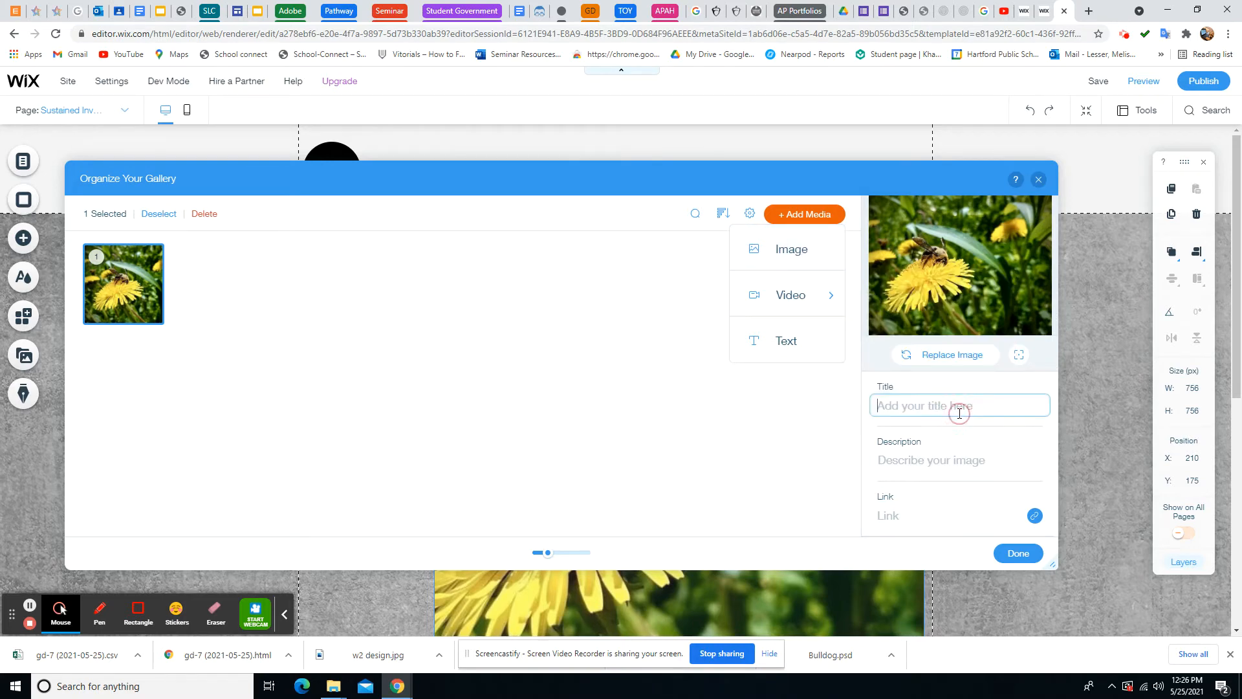
{"action": "type", "text": "Bumblebee"}
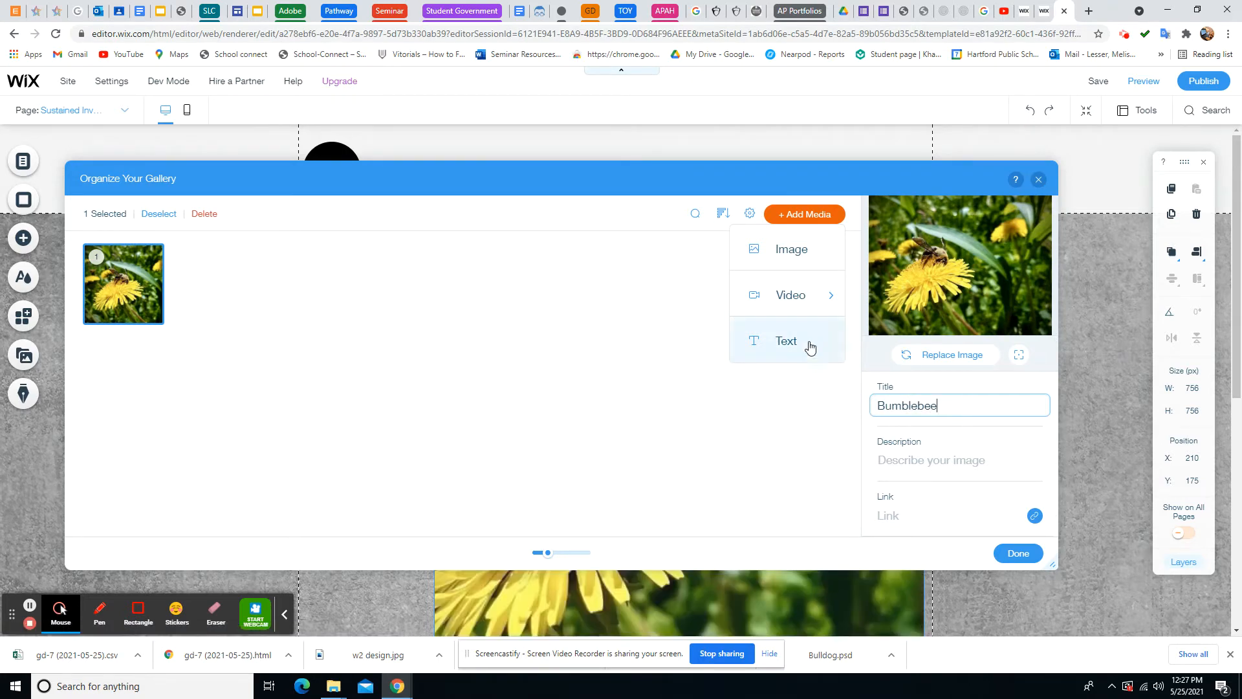
{"action": "mouse_move", "coordinate": [789, 299]}
{"action": "left_click", "coordinate": [923, 461]}
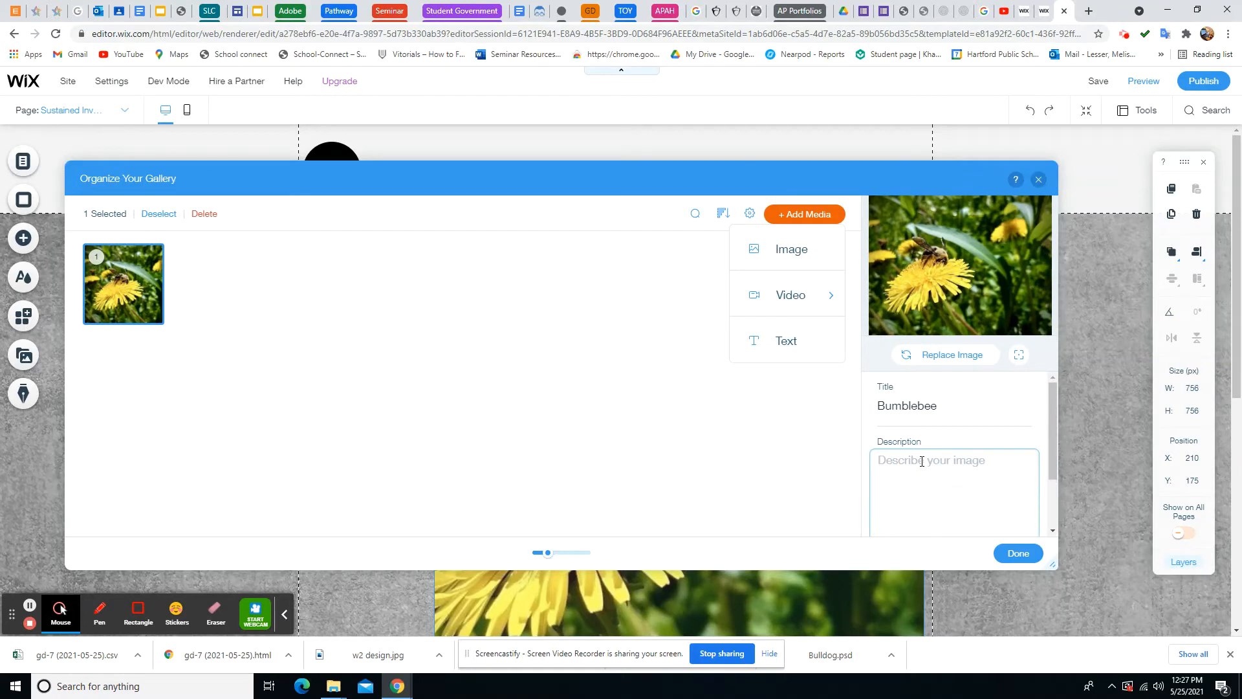
{"action": "type", "text": "Digital P"}
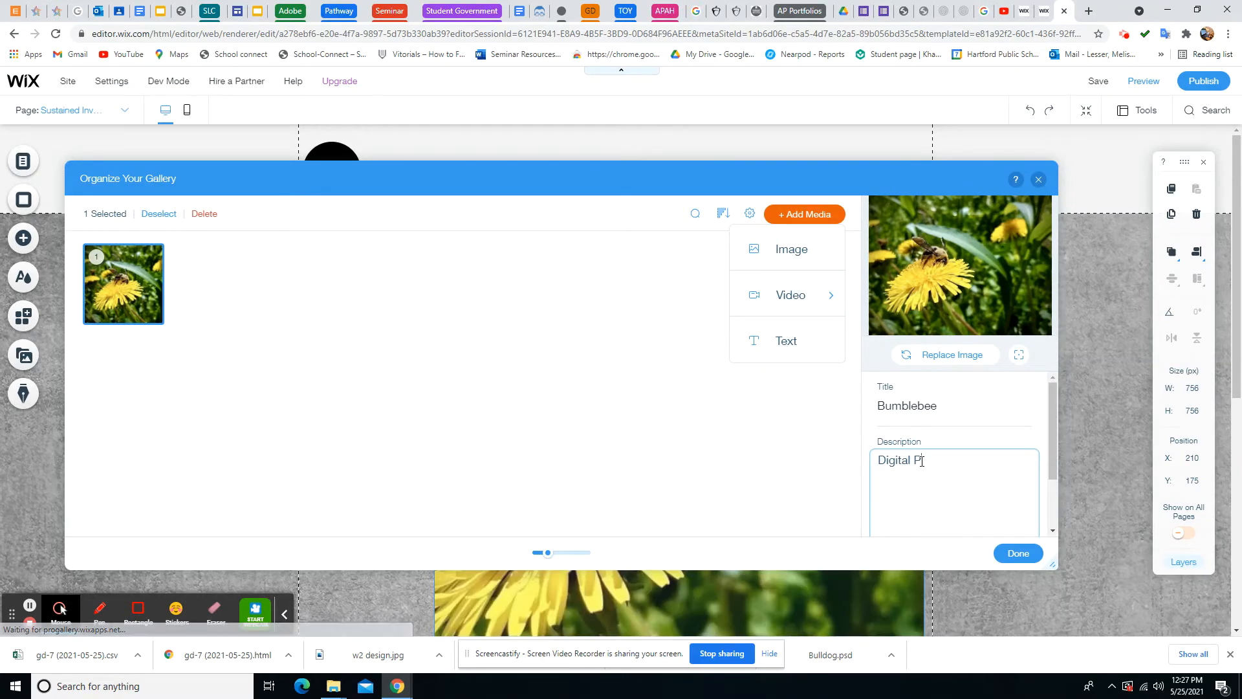
{"action": "type", "text": "hotograp"}
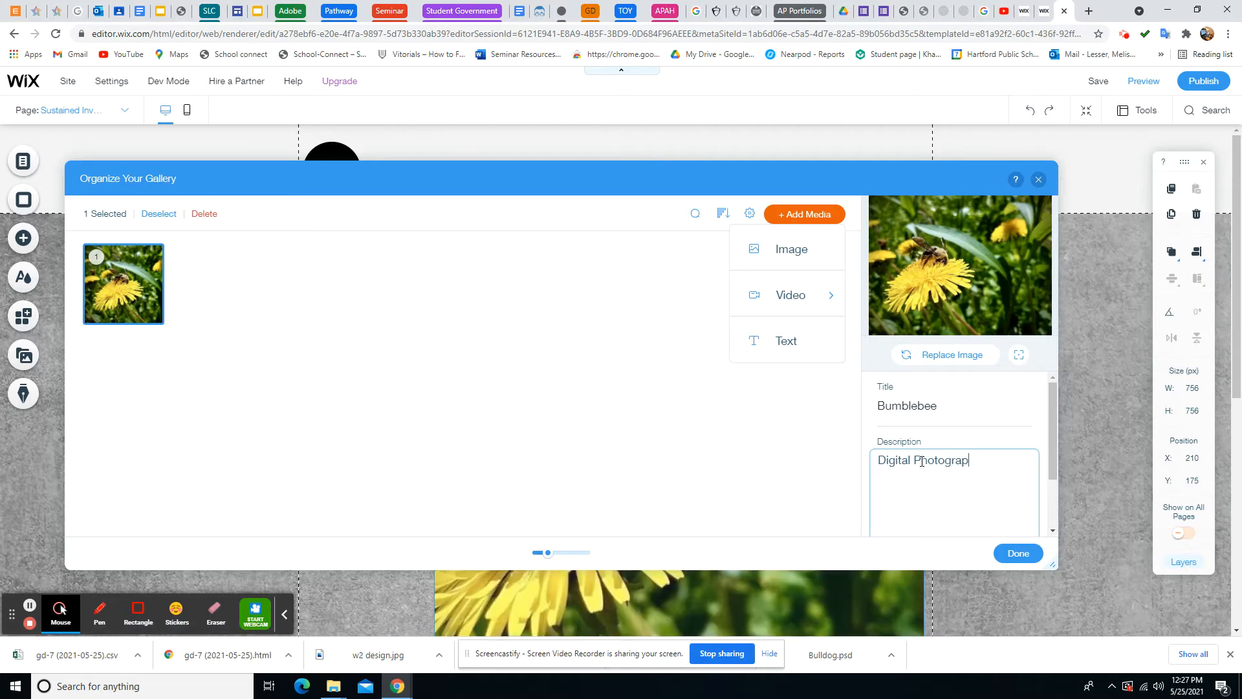
{"action": "type", "text": "hy"}
{"action": "scroll", "coordinate": [942, 469], "scroll_direction": "down", "scroll_amount": 2}
{"action": "scroll", "coordinate": [942, 469], "scroll_direction": "up", "scroll_amount": 2}
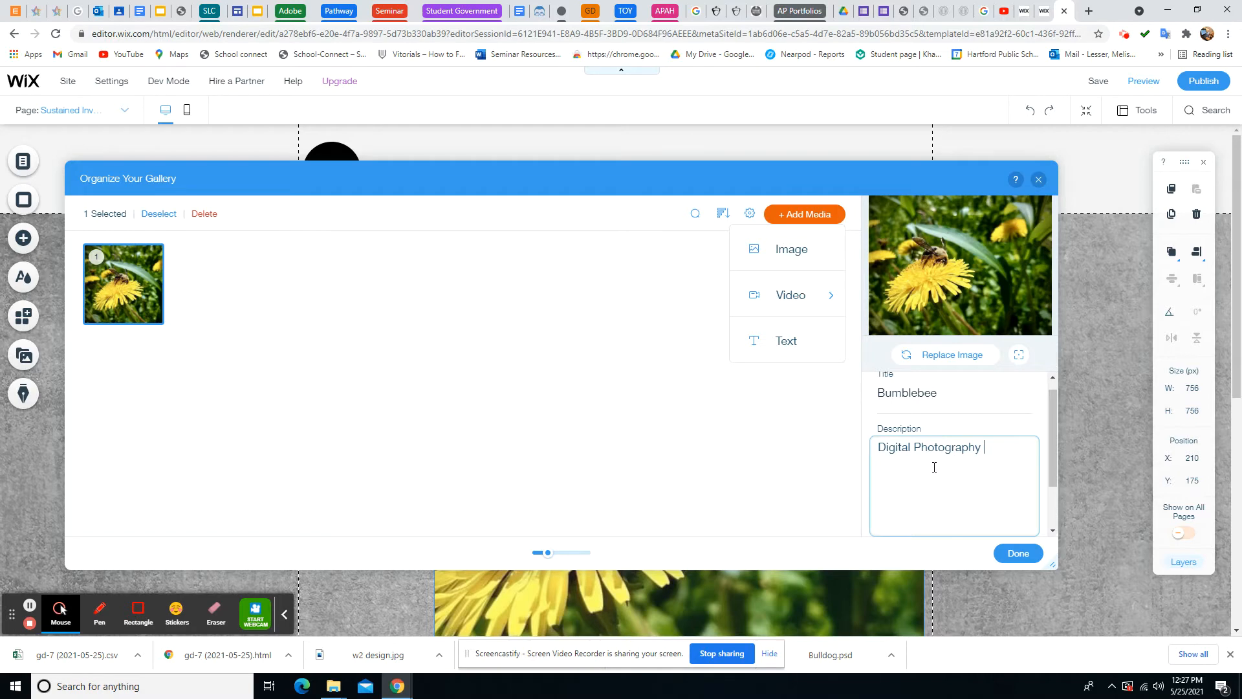
{"action": "left_click", "coordinate": [879, 448]}
{"action": "key", "text": "Return"}
{"action": "type", "text": "8x12"}
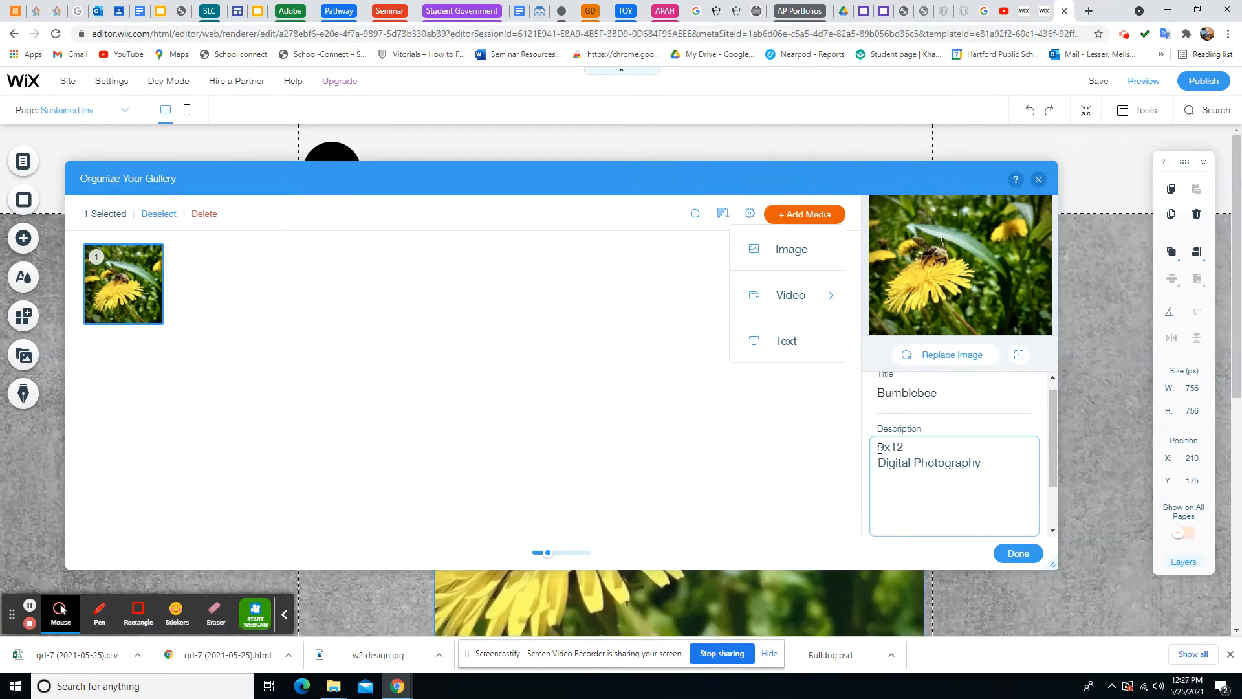
{"action": "type", "text": " in"}
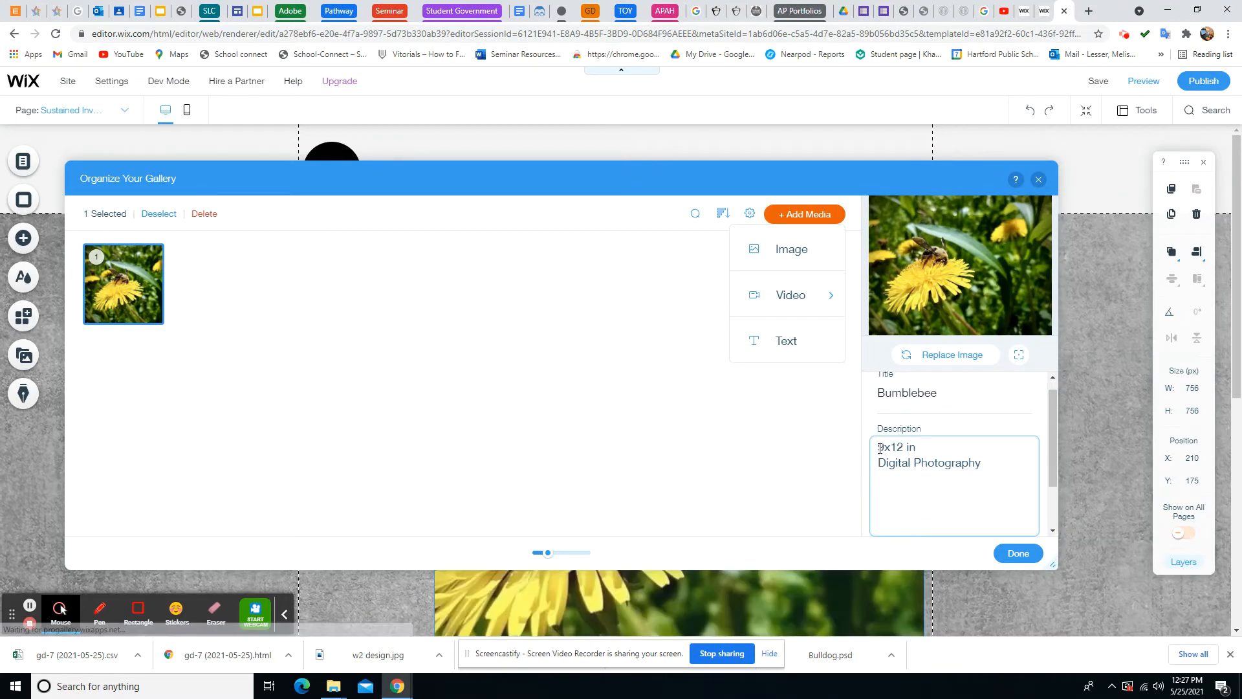
{"action": "left_click", "coordinate": [984, 466]}
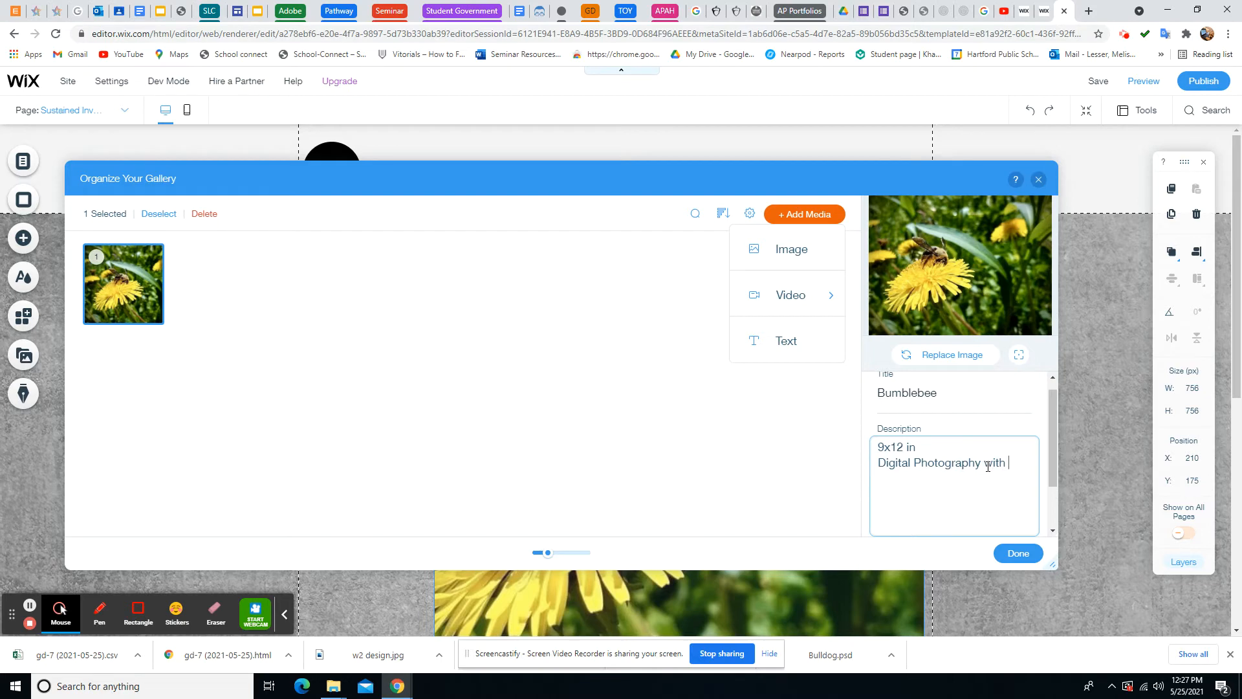
{"action": "type", "text": "with digtal edit"}
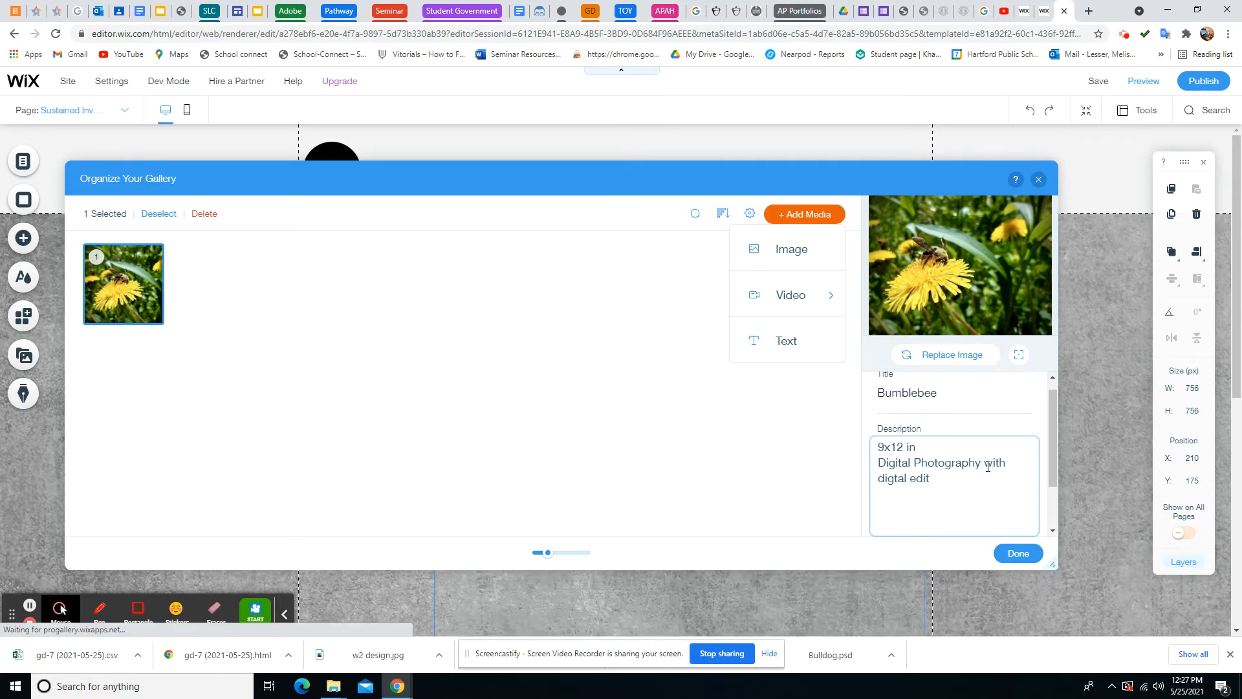
{"action": "type", "text": "s"}
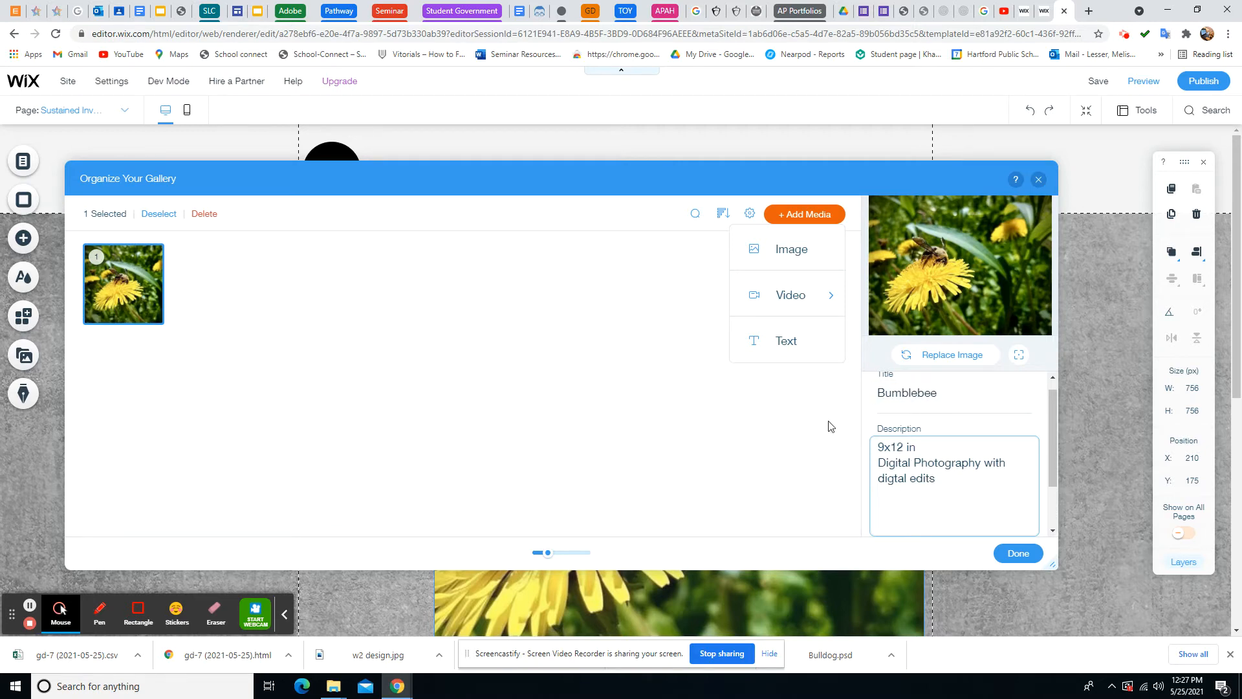
Close the gallery organizer and reopen it through Manage Media
{"action": "left_click", "coordinate": [1018, 554]}
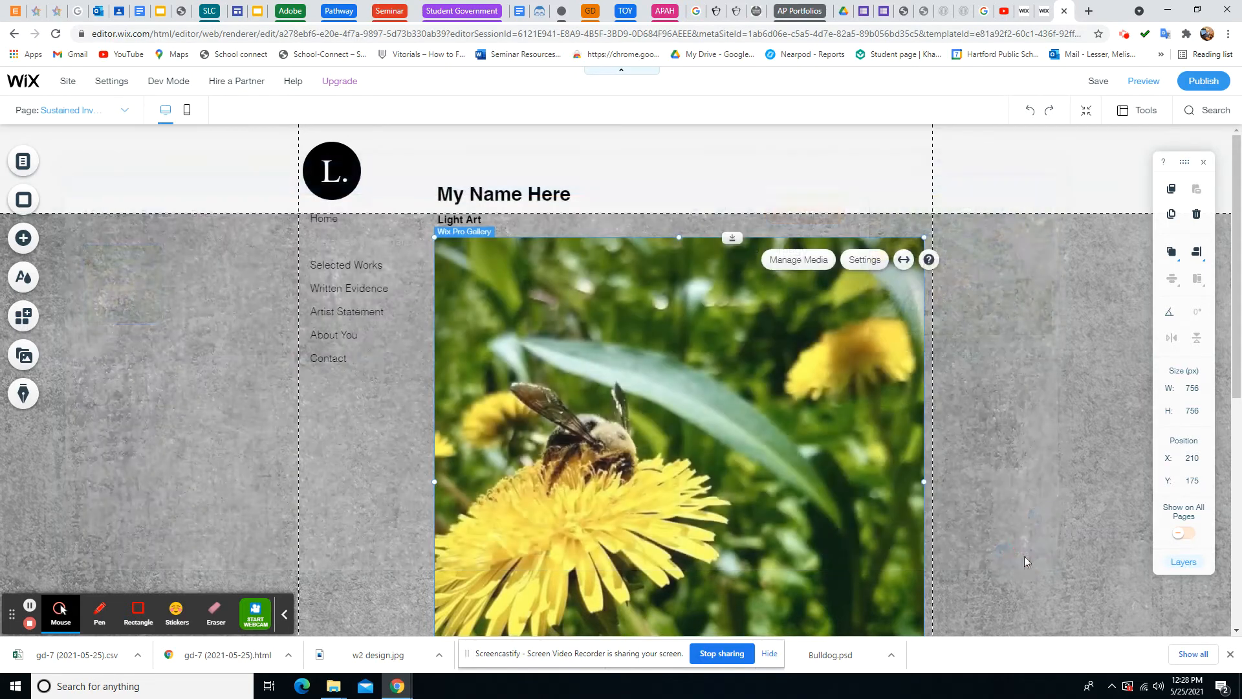
{"action": "scroll", "coordinate": [705, 446], "scroll_direction": "down", "scroll_amount": 3}
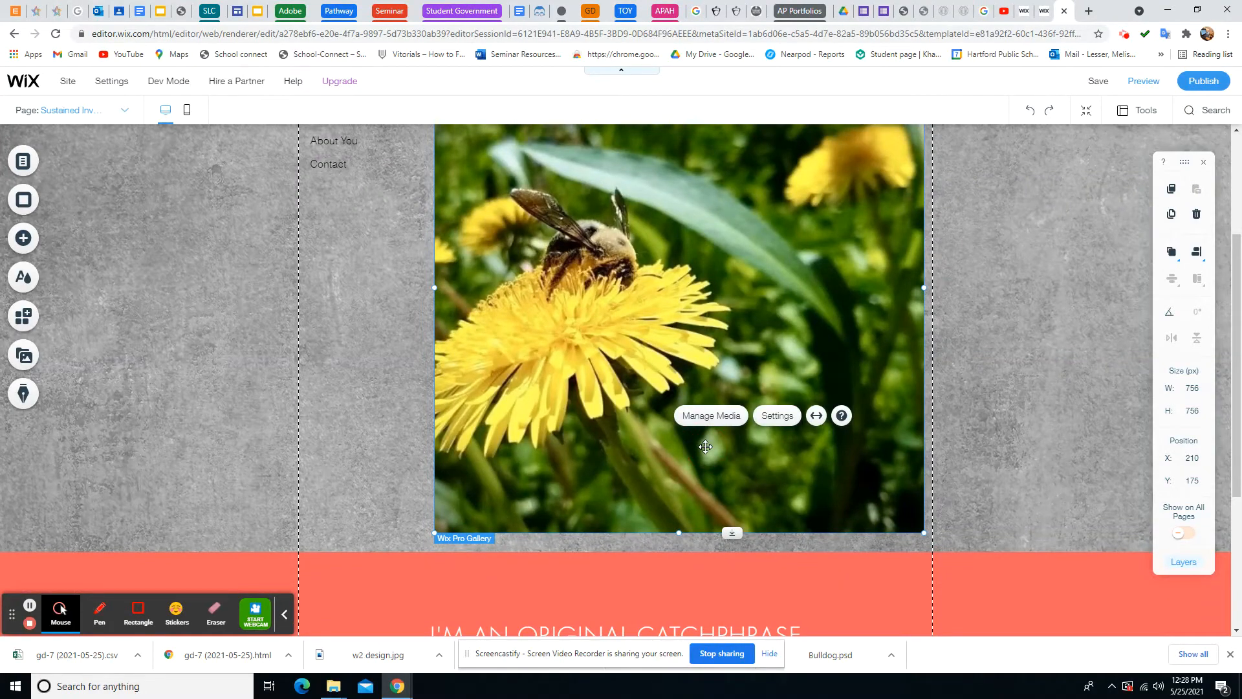
{"action": "scroll", "coordinate": [753, 305], "scroll_direction": "up", "scroll_amount": 3}
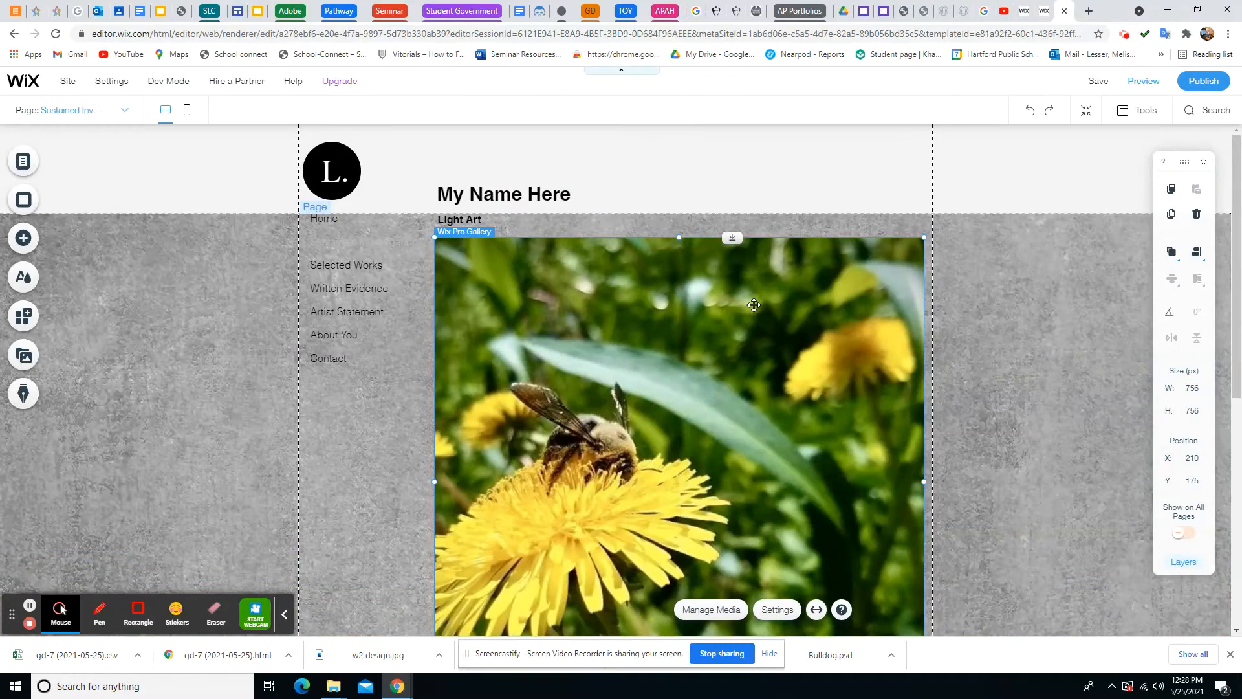
{"action": "left_click", "coordinate": [717, 611]}
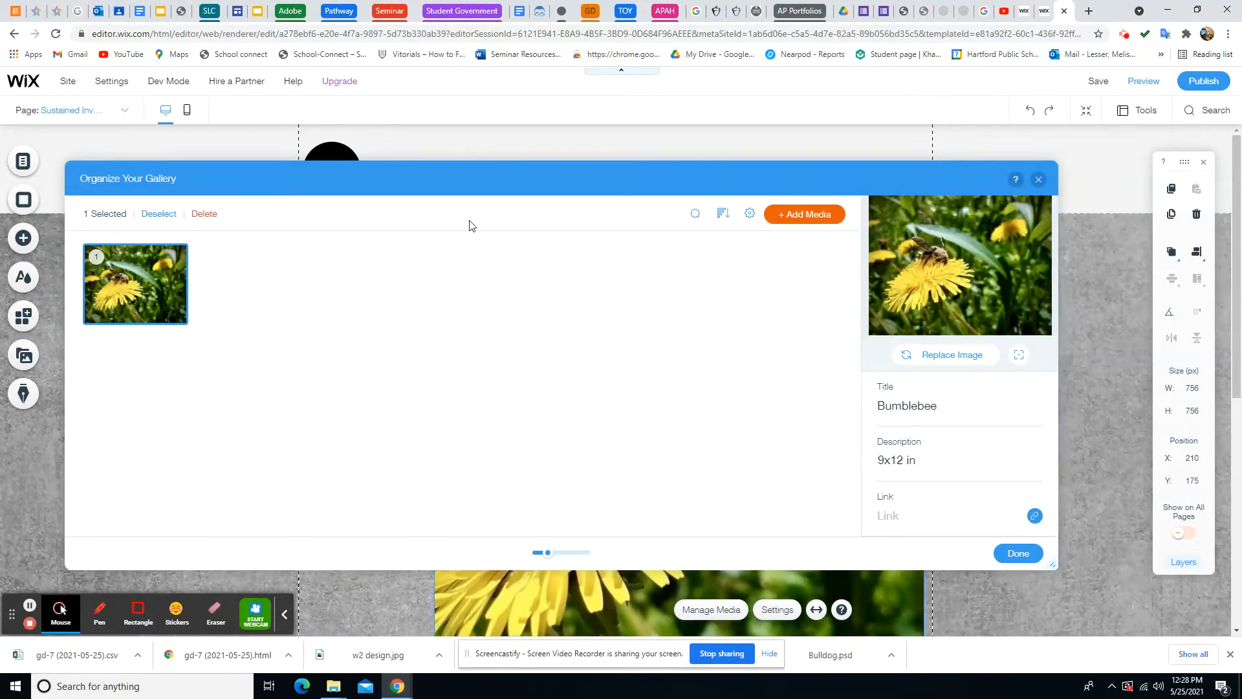
Add 18 Site Files images, from the yellow-flower-on-broken-glass photo through the last one
{"action": "left_click", "coordinate": [829, 220]}
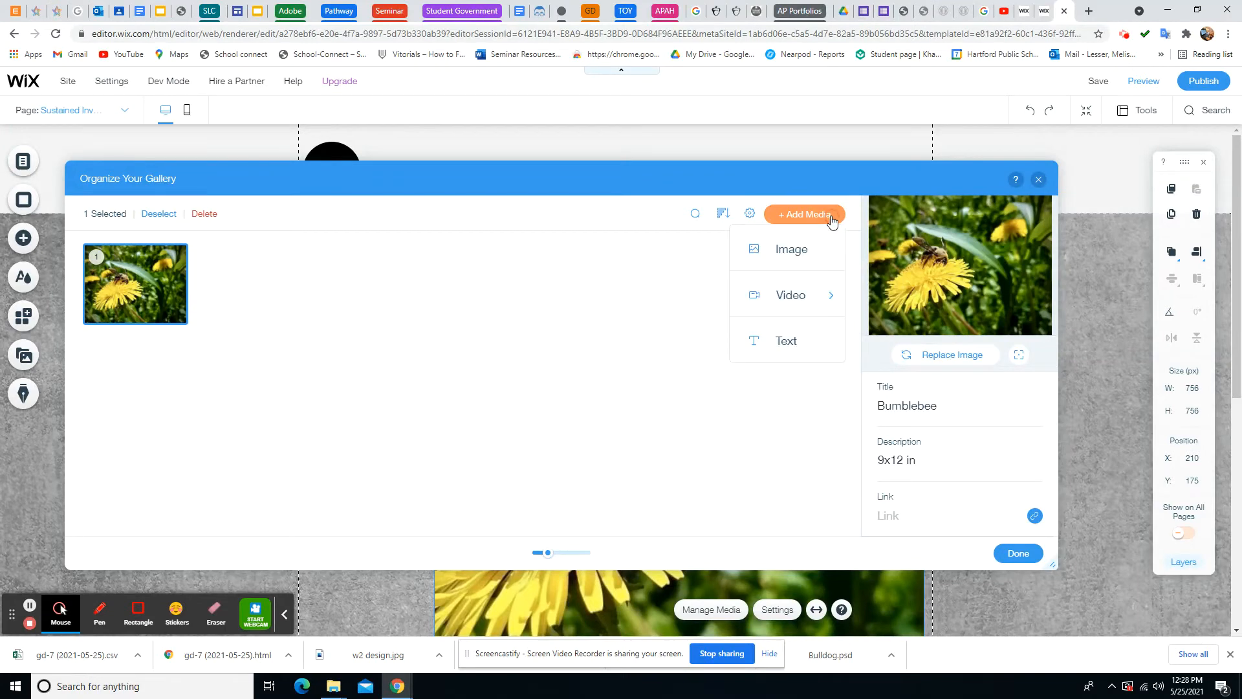
{"action": "left_click", "coordinate": [794, 252]}
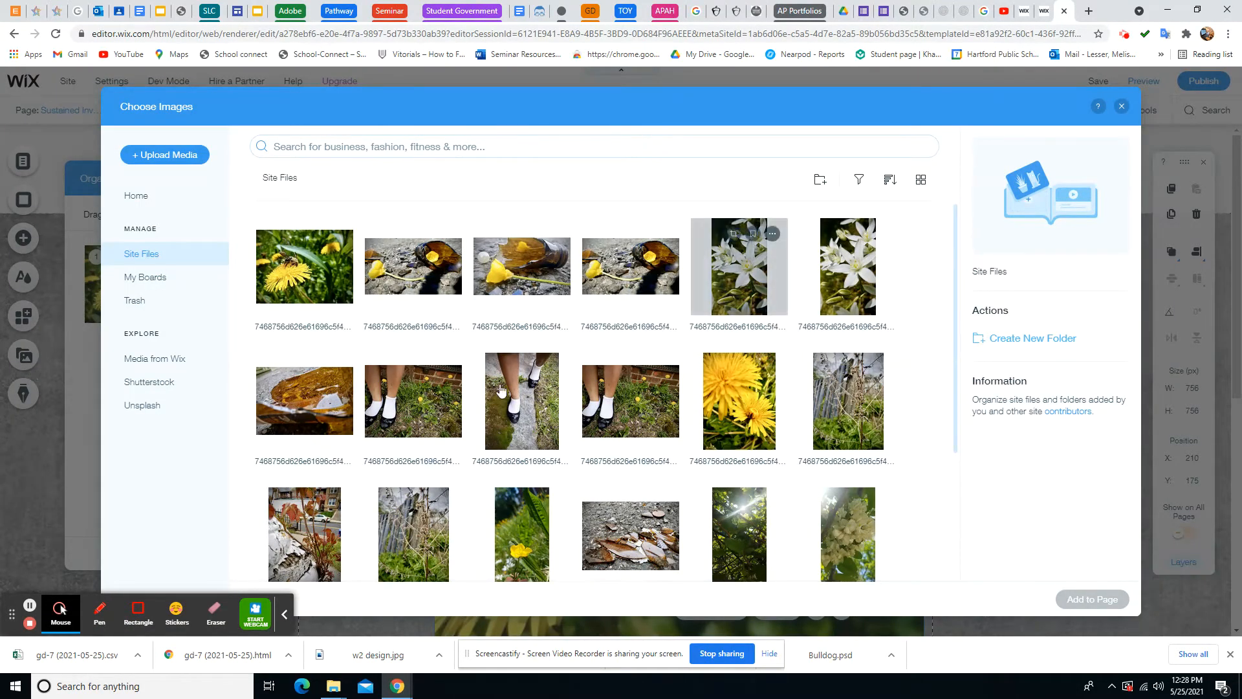
{"action": "left_click", "coordinate": [421, 275]}
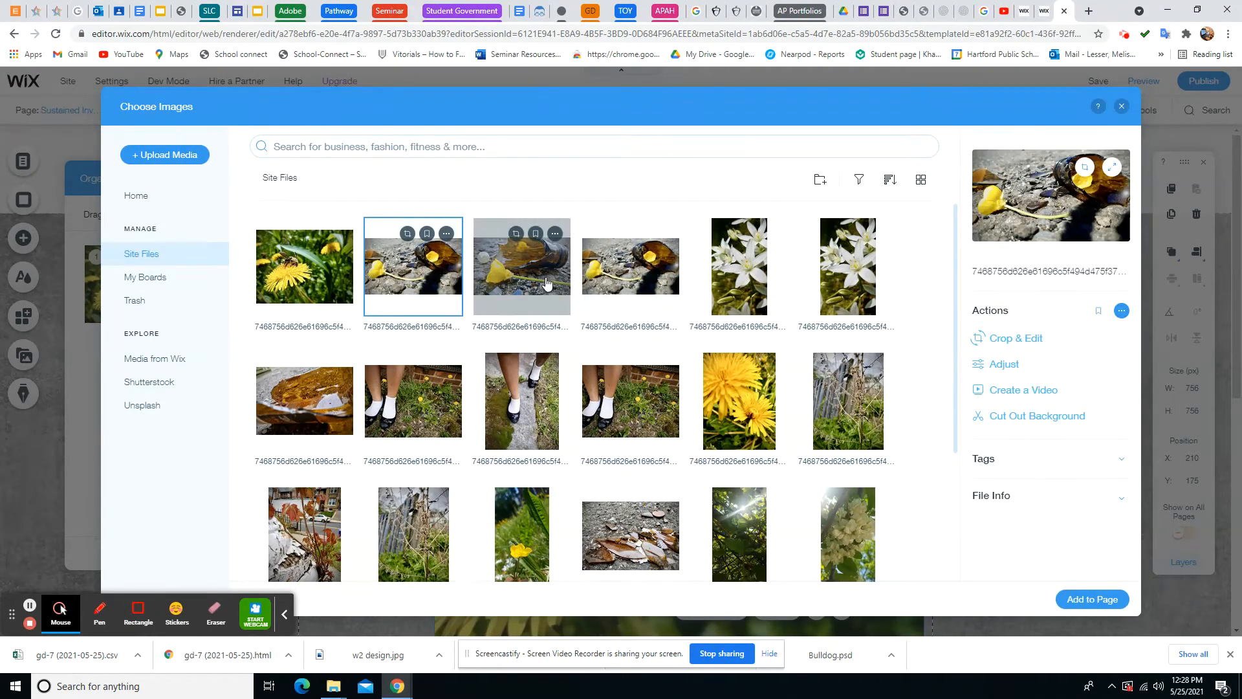
{"action": "left_click", "coordinate": [741, 294], "text": "shift"}
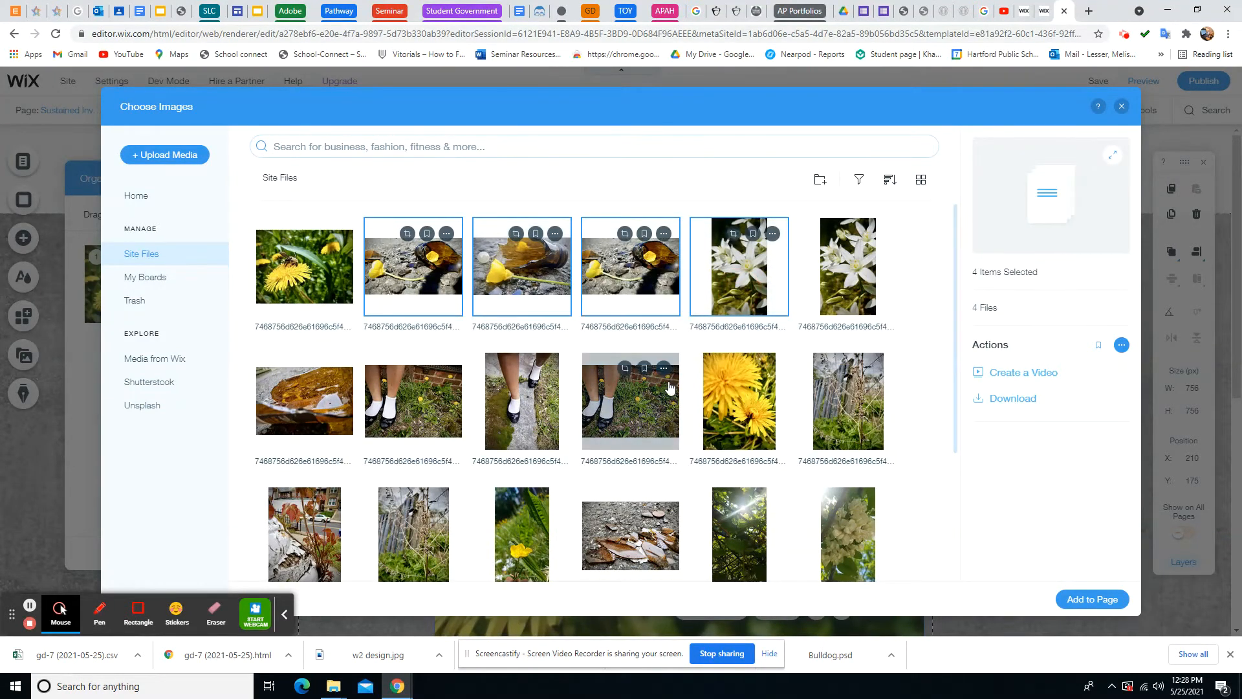
{"action": "scroll", "coordinate": [670, 387], "scroll_direction": "down", "scroll_amount": 2}
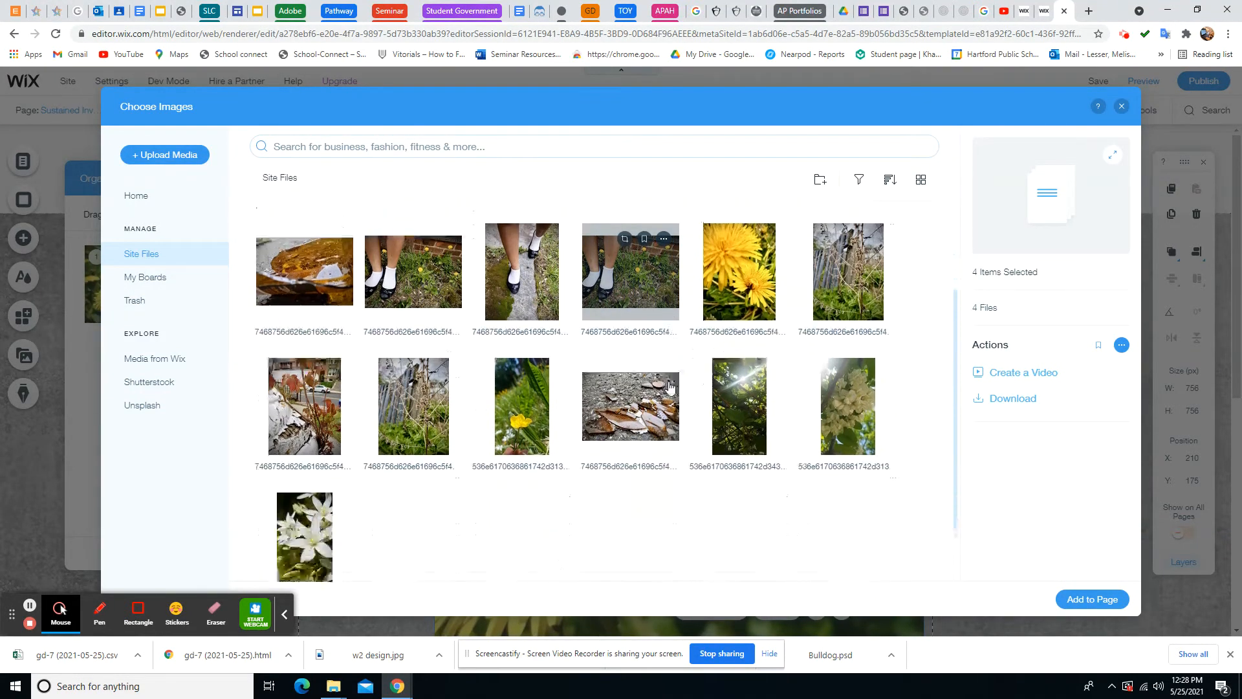
{"action": "left_click", "coordinate": [329, 540], "text": "shift"}
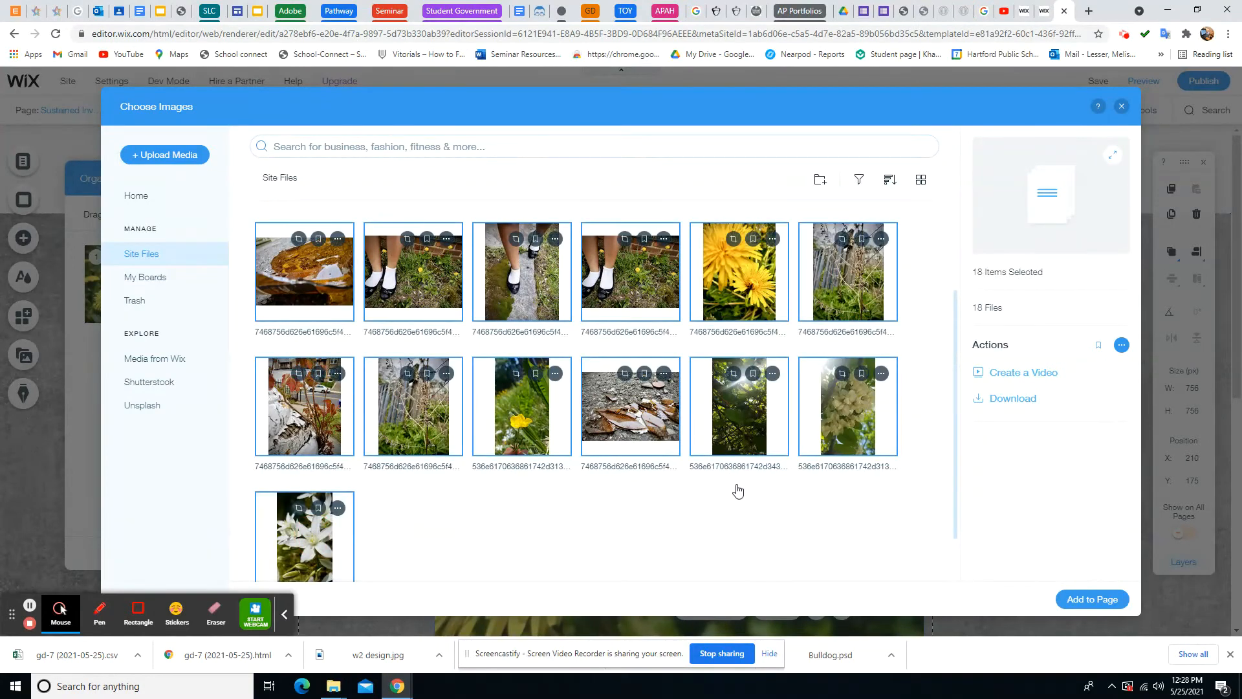
{"action": "left_click", "coordinate": [1098, 601]}
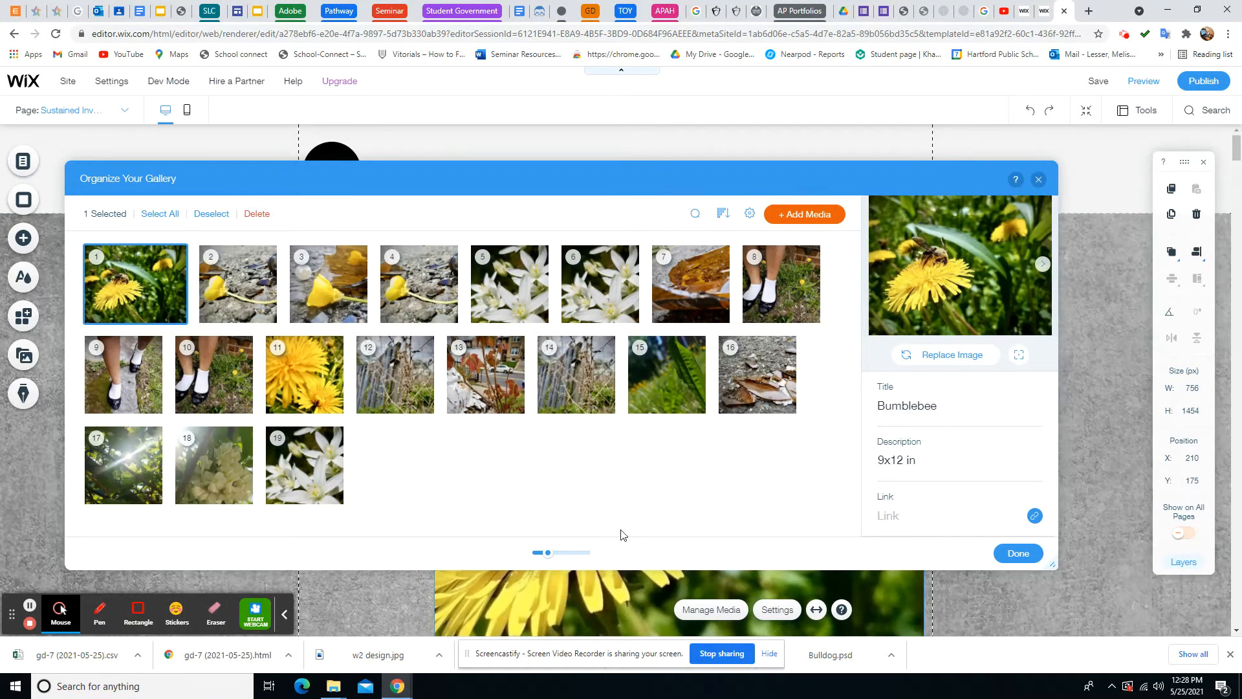
{"action": "left_click", "coordinate": [238, 291]}
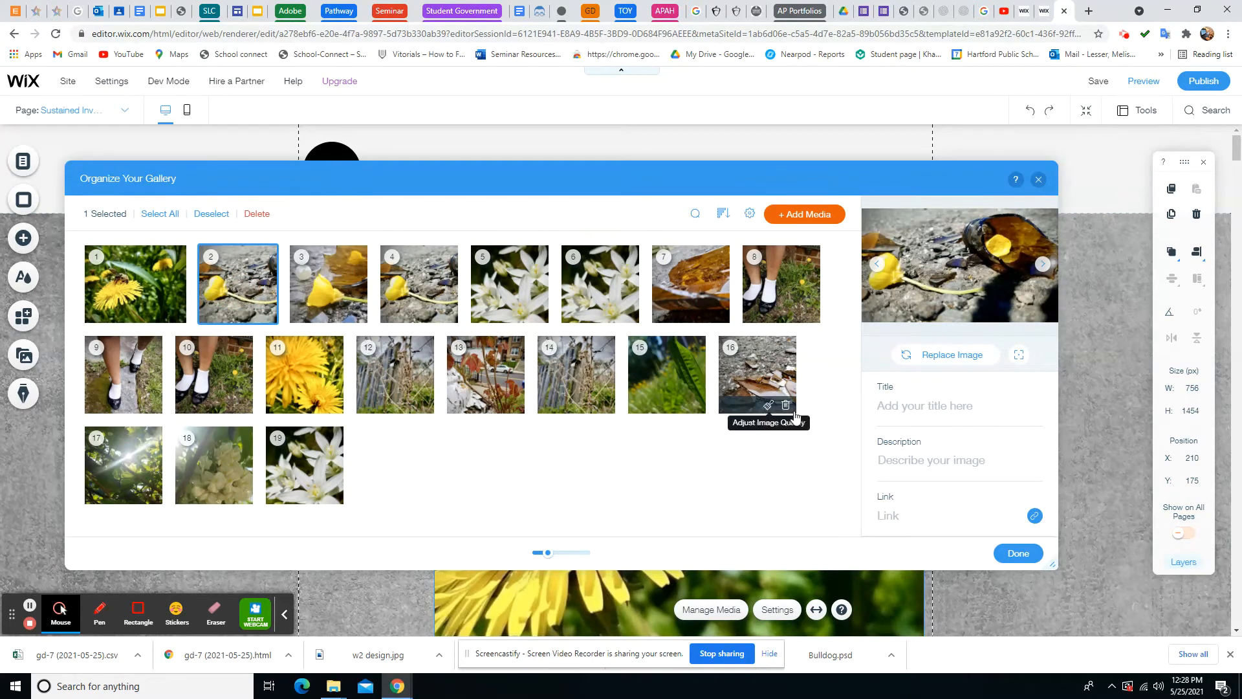
Title the yellow-flower-on-broken-glass photo 'Broken Dreams'
{"action": "left_click", "coordinate": [919, 406]}
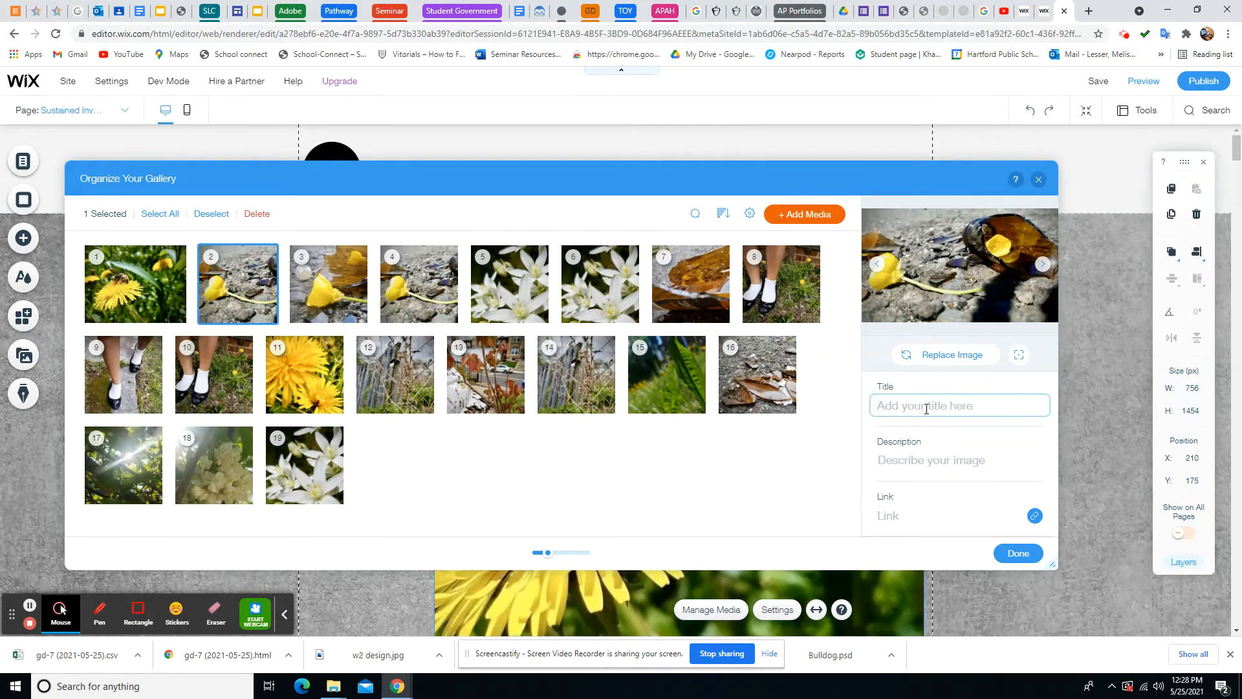
{"action": "type", "text": "Broken Drea"}
{"action": "type", "text": "ms"}
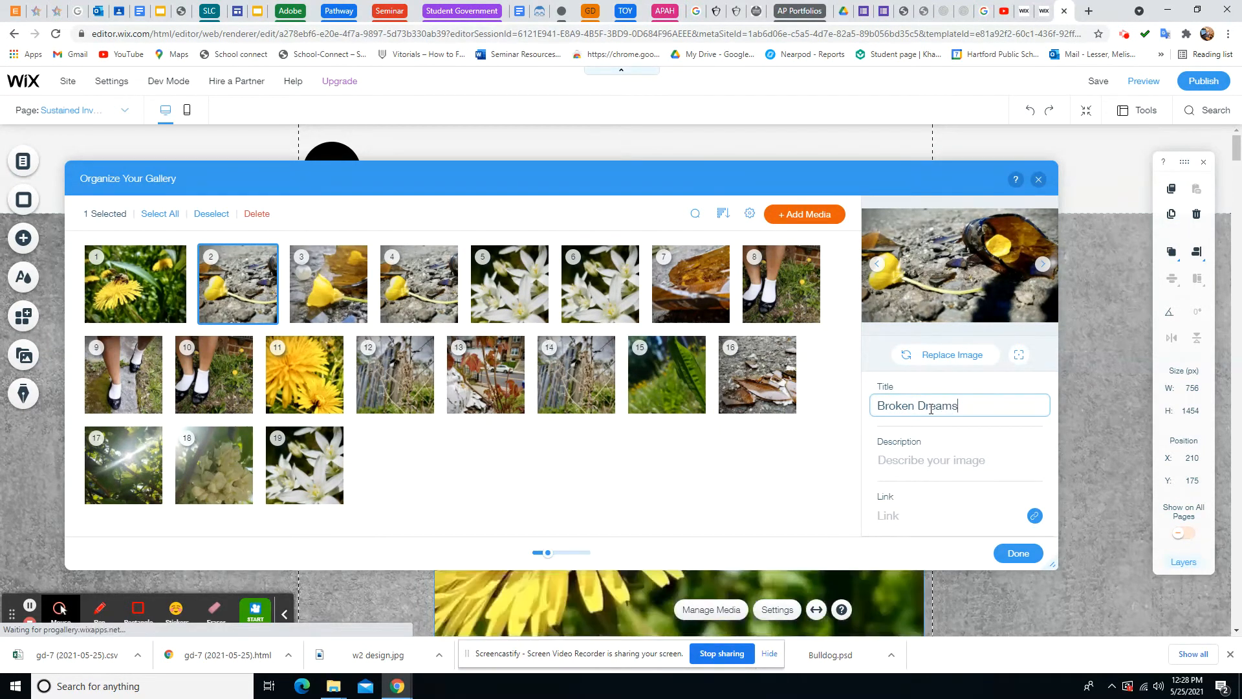
Describe the photo as 'Digital Photography' with '9x12 in' beneath, then close the organizer
{"action": "left_click", "coordinate": [914, 463]}
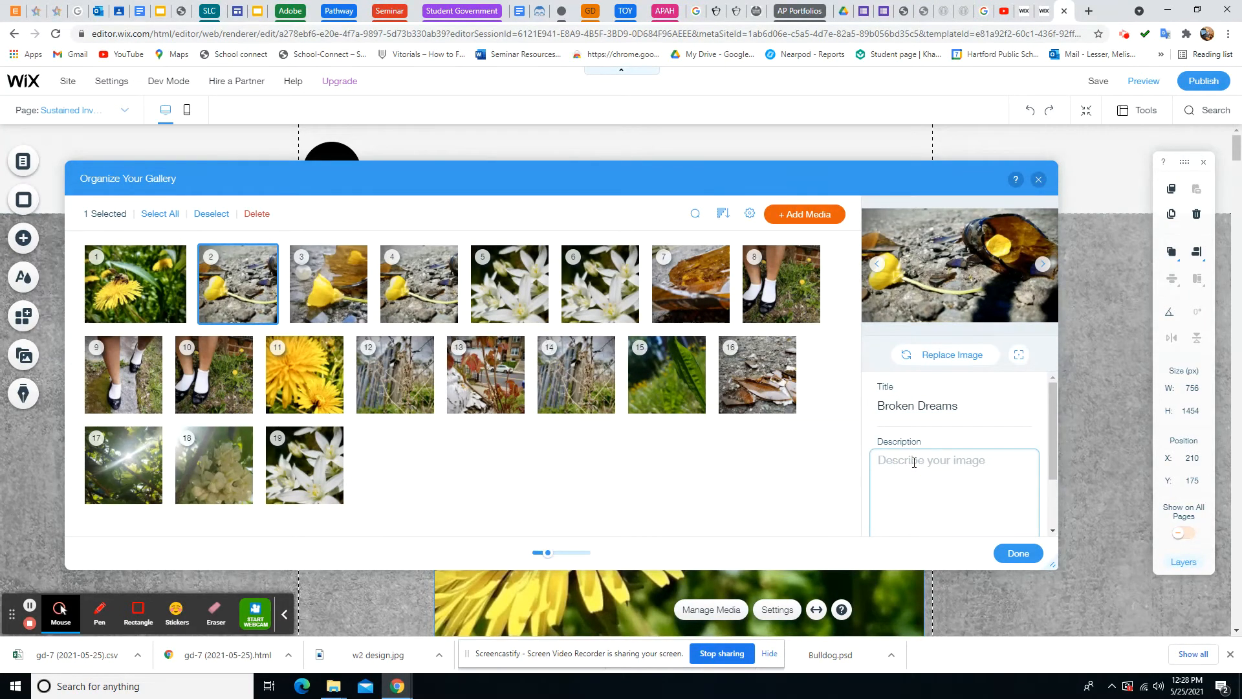
{"action": "type", "text": "DigitalPhotog"}
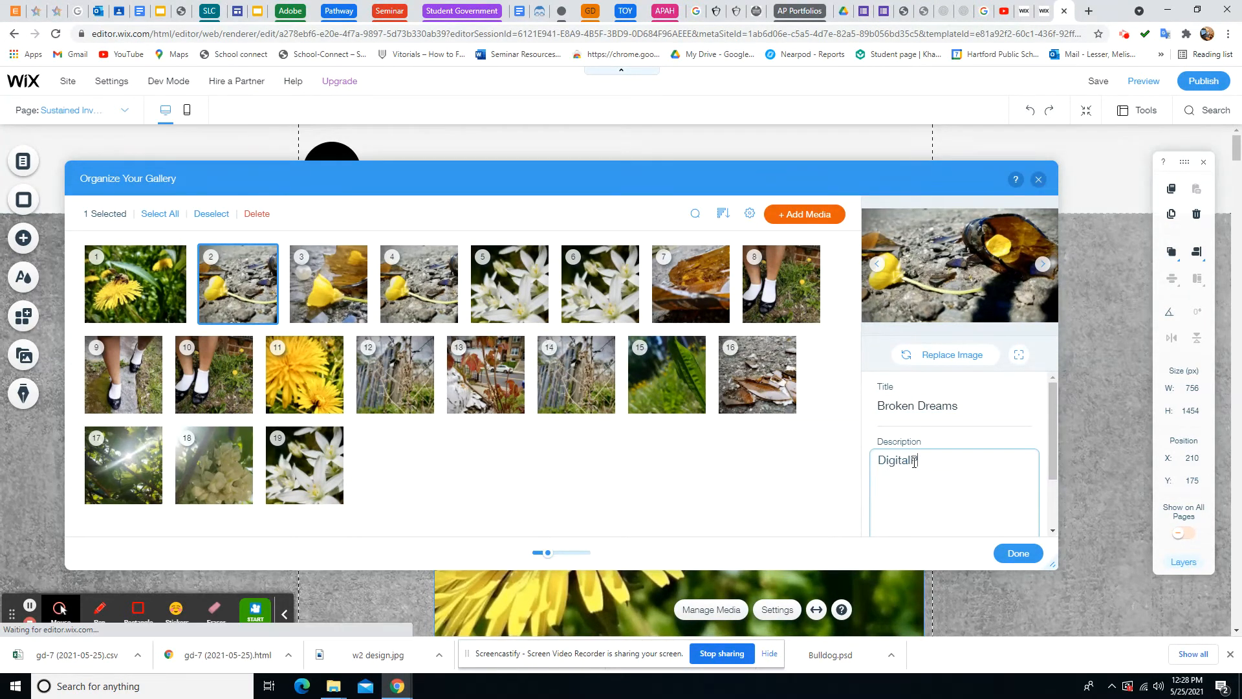
{"action": "type", "text": "raphy"}
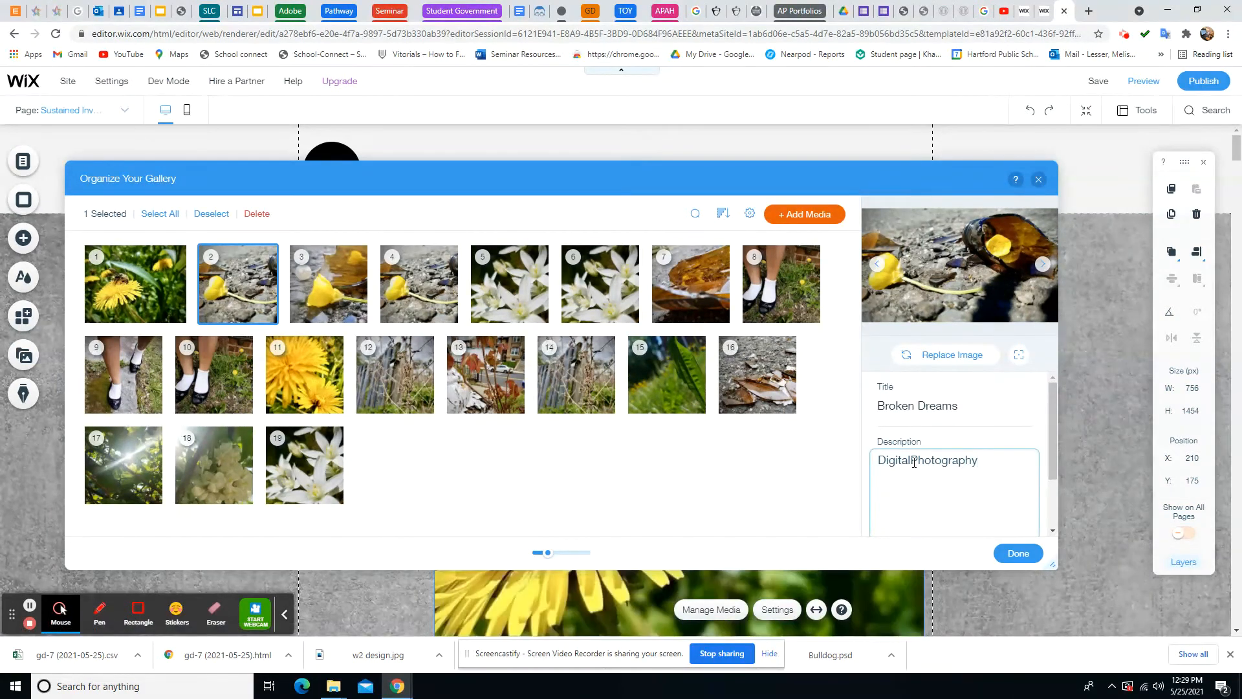
{"action": "left_click", "coordinate": [980, 462]}
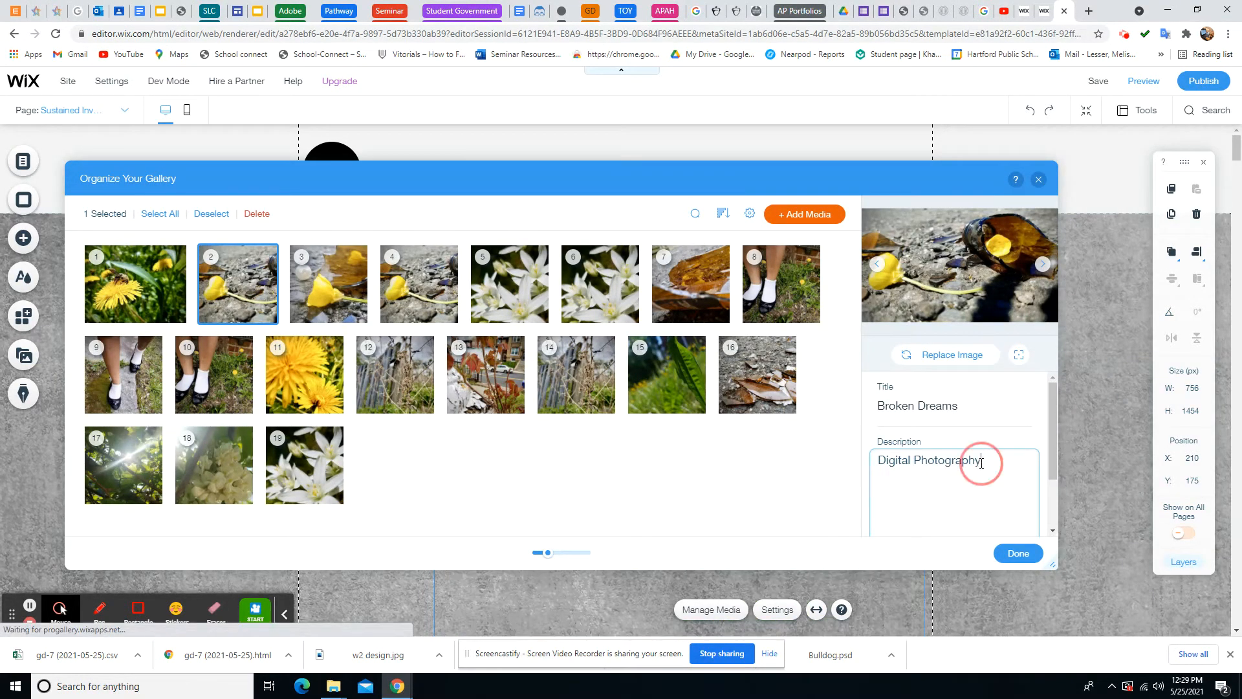
{"action": "key", "text": "Return"}
{"action": "type", "text": "9x"}
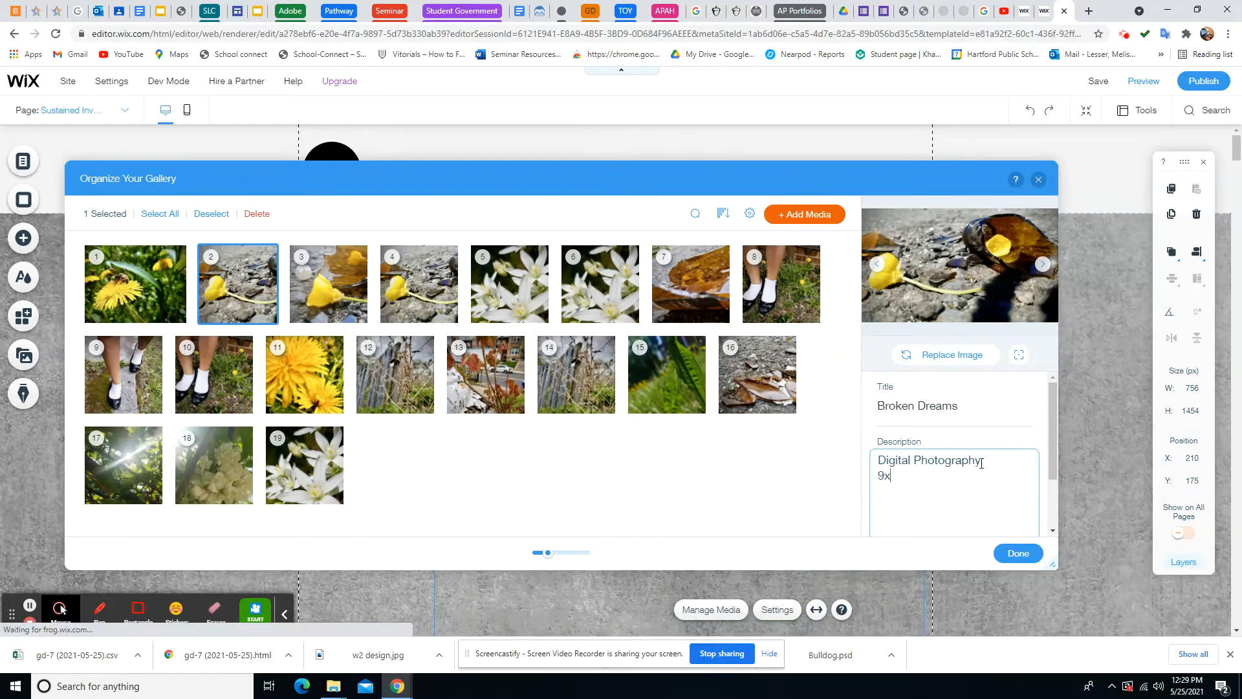
{"action": "type", "text": "12 in"}
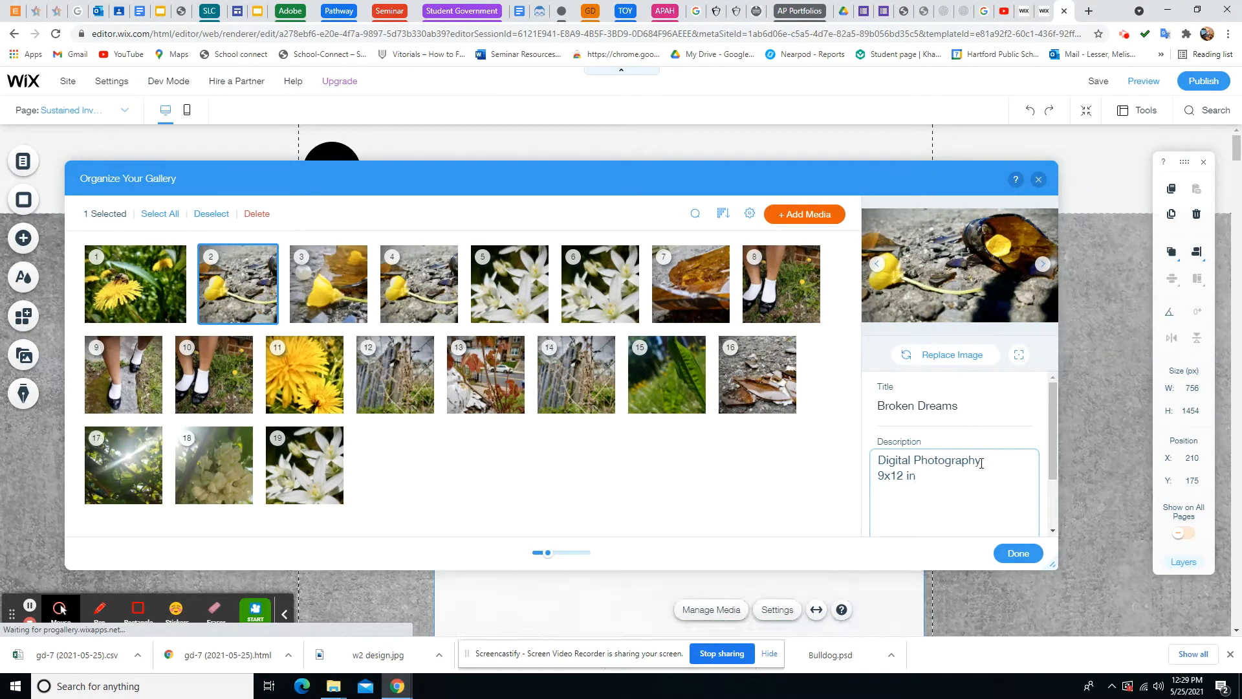
{"action": "key", "text": "Return"}
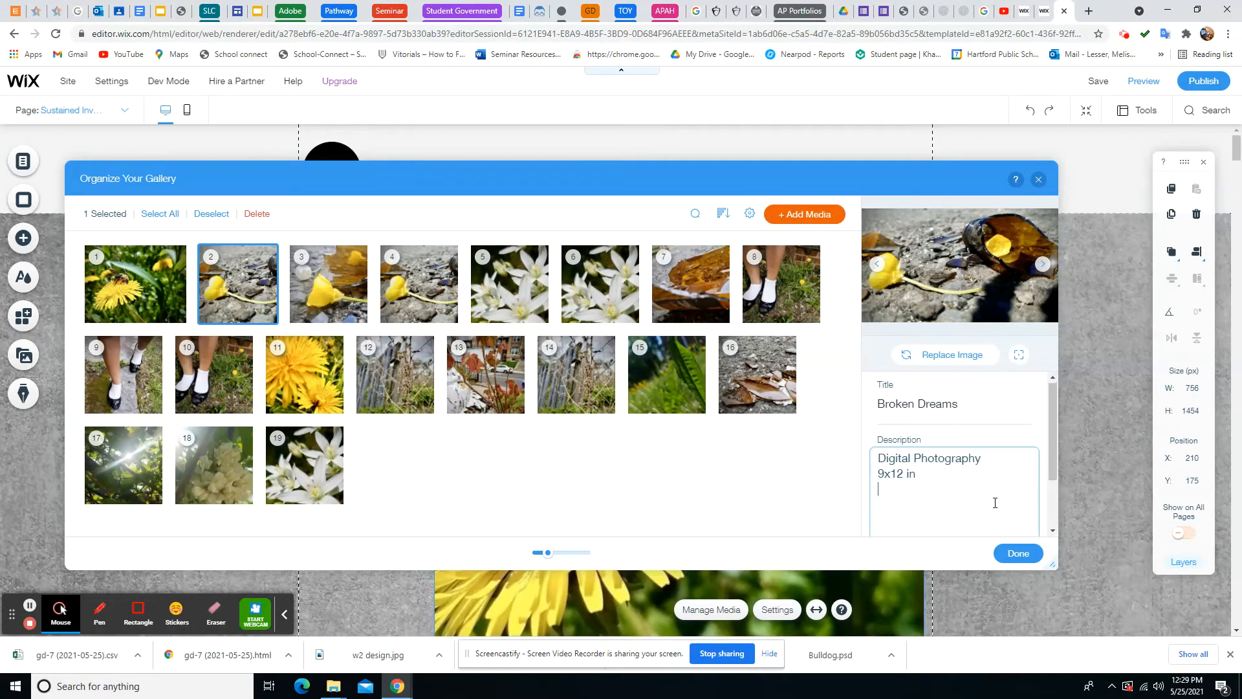
{"action": "scroll", "coordinate": [1007, 517], "scroll_direction": "down", "scroll_amount": 1}
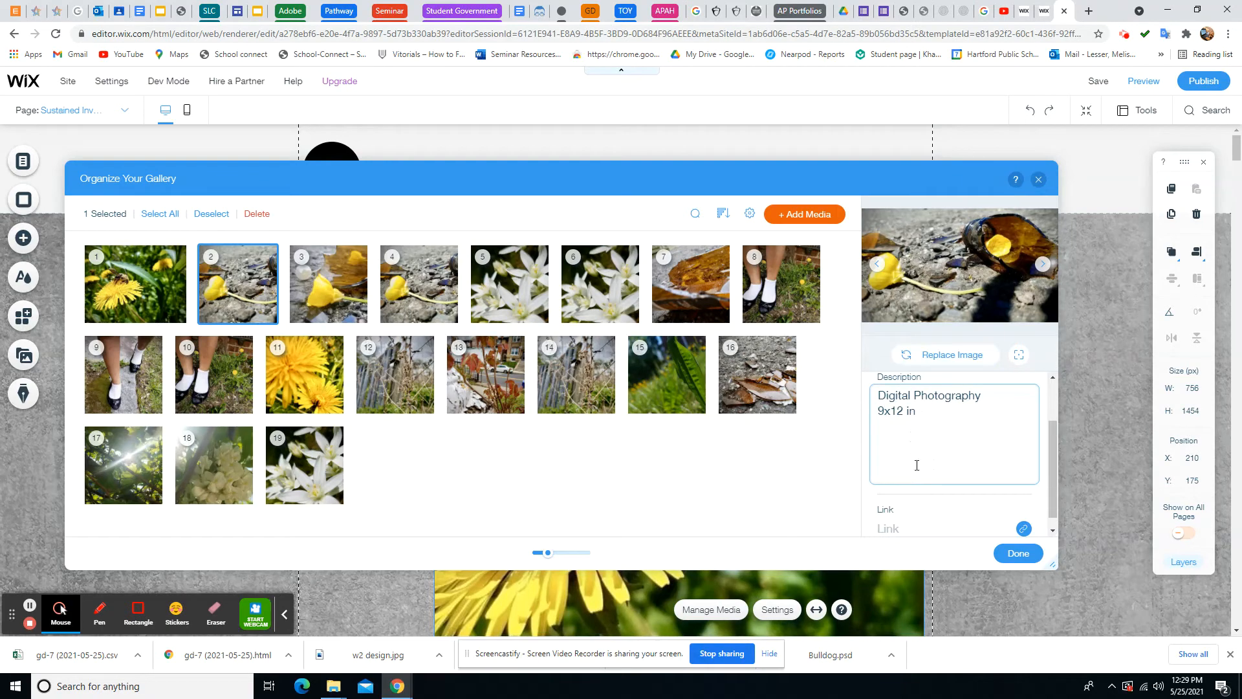
{"action": "left_click", "coordinate": [1018, 554]}
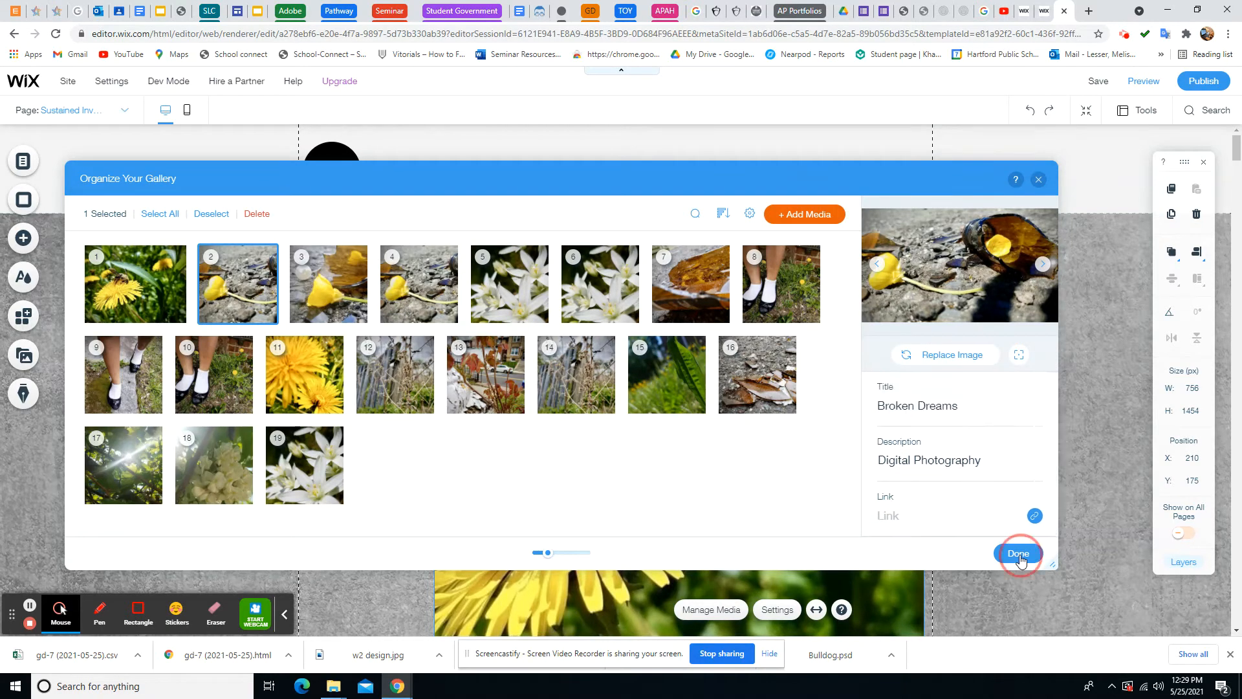
{"action": "scroll", "coordinate": [758, 518], "scroll_direction": "down", "scroll_amount": 8}
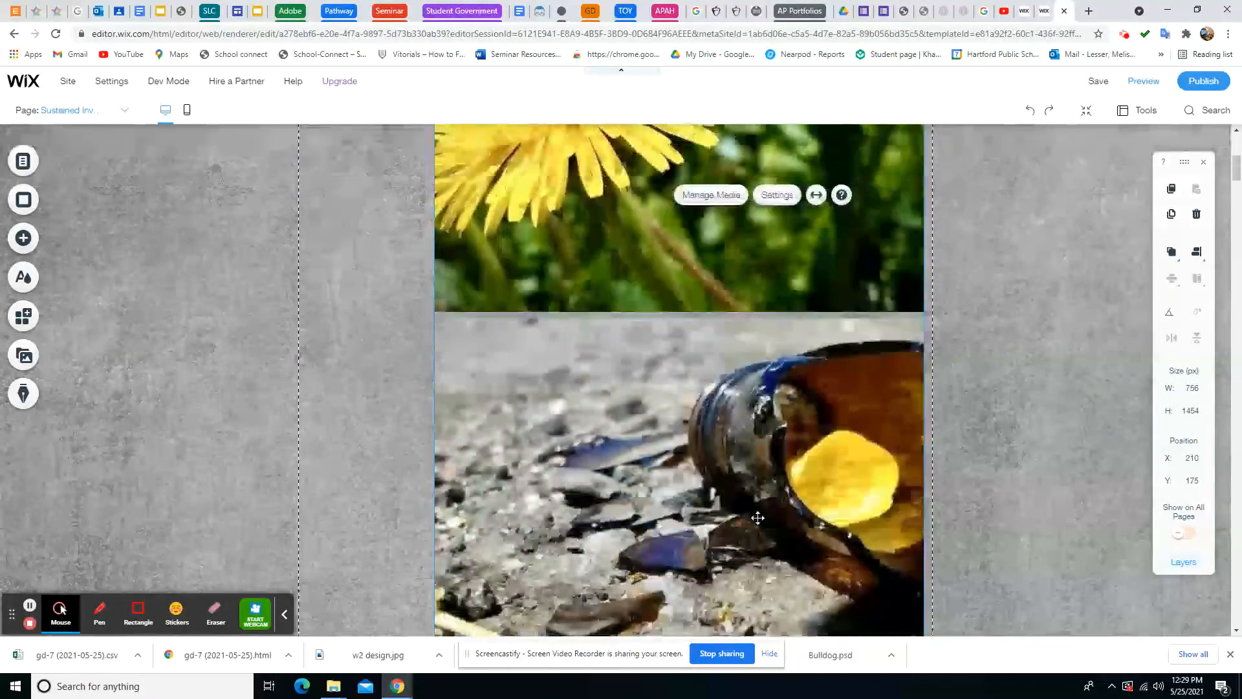
{"action": "scroll", "coordinate": [758, 518], "scroll_direction": "down", "scroll_amount": 10}
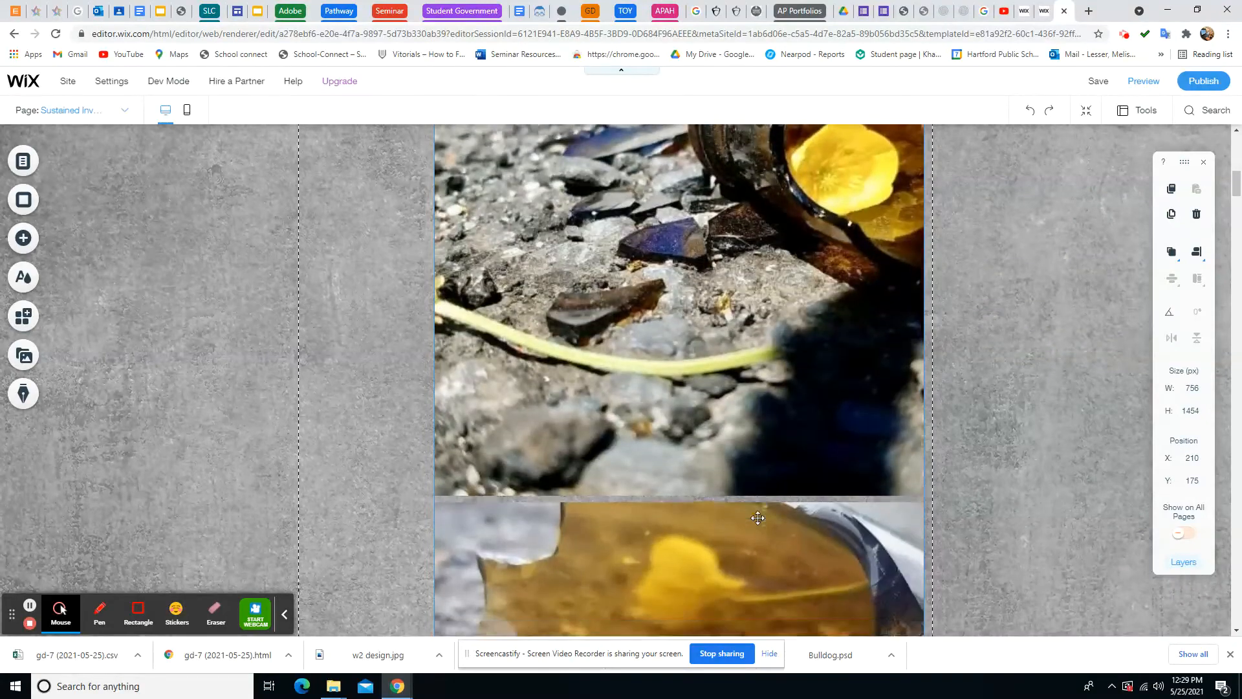
{"action": "scroll", "coordinate": [757, 518], "scroll_direction": "down", "scroll_amount": 10}
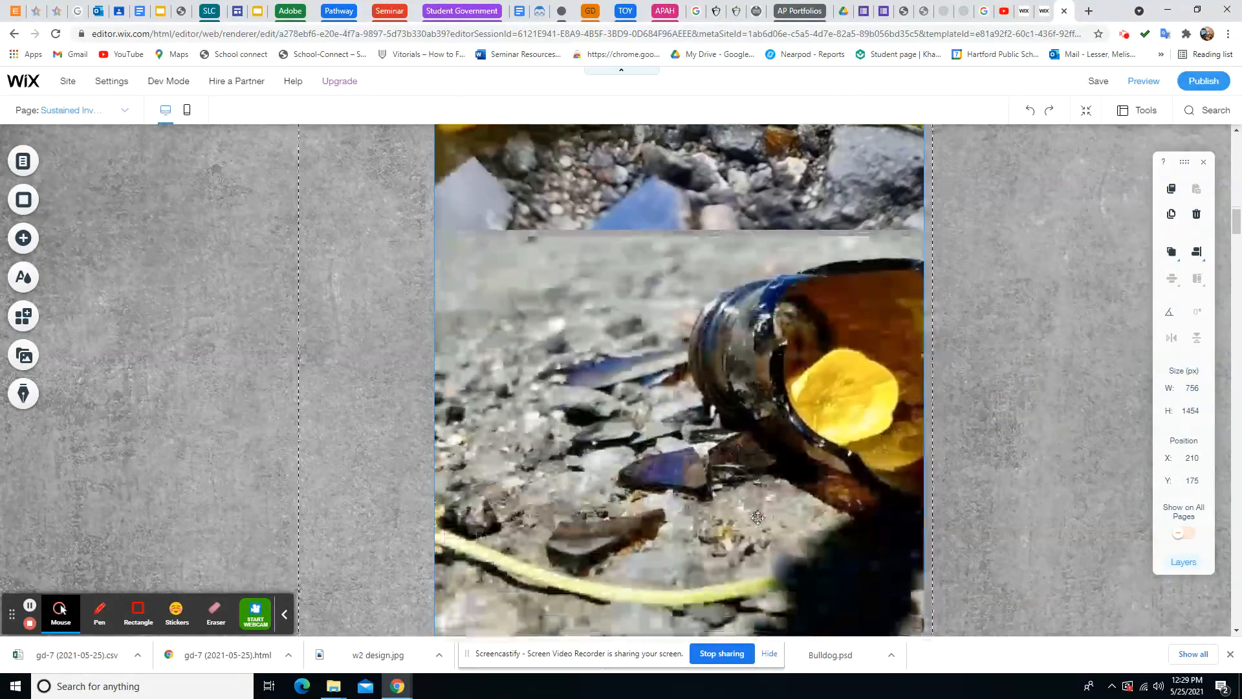
{"action": "scroll", "coordinate": [757, 517], "scroll_direction": "down", "scroll_amount": 10}
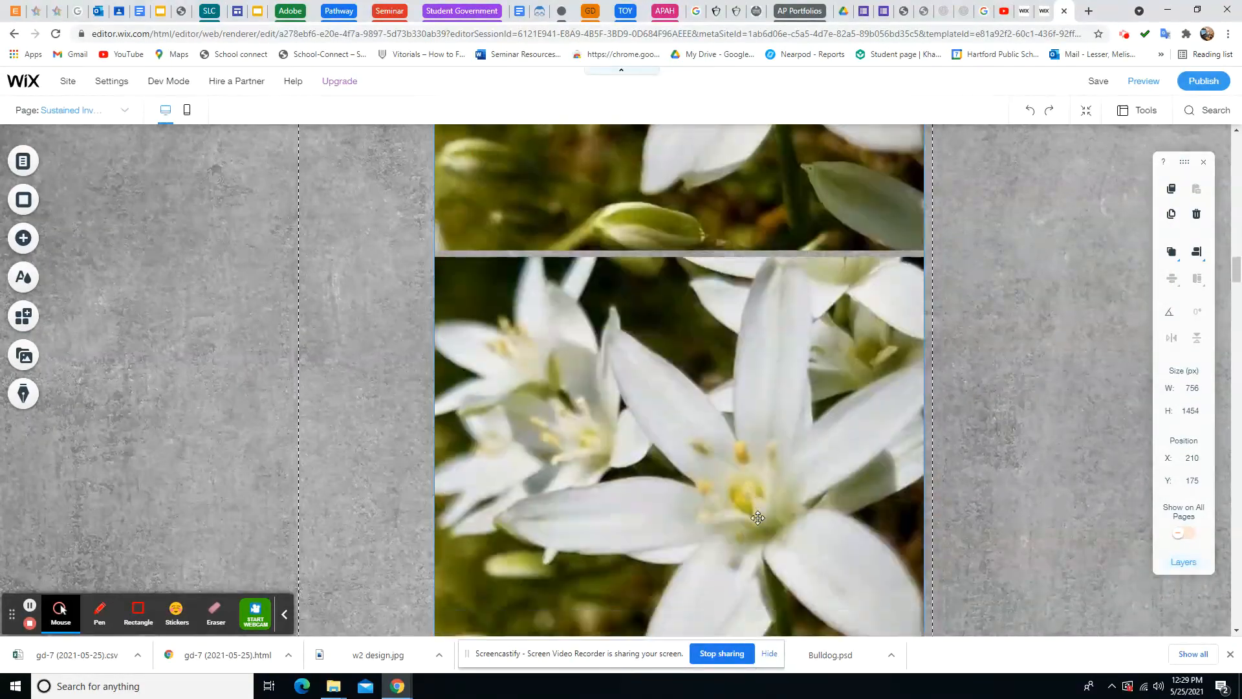
{"action": "scroll", "coordinate": [757, 517], "scroll_direction": "up", "scroll_amount": 5}
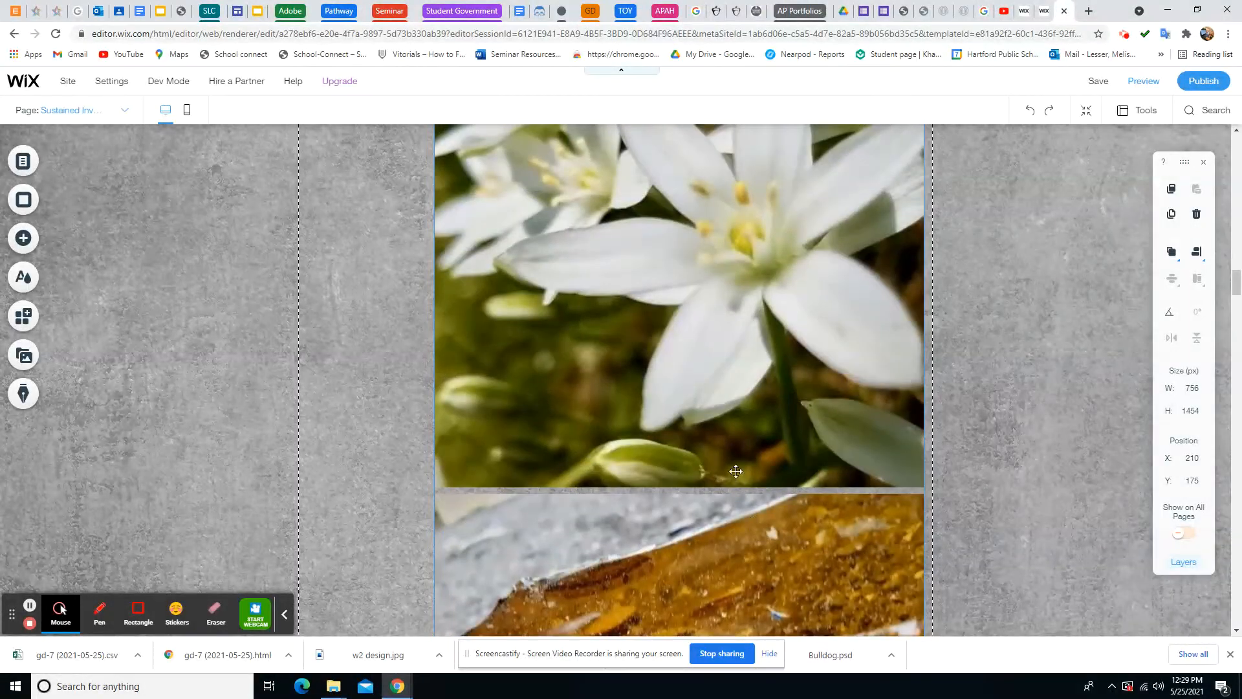
{"action": "scroll", "coordinate": [731, 453], "scroll_direction": "up", "scroll_amount": 3}
{"action": "left_click", "coordinate": [701, 338]}
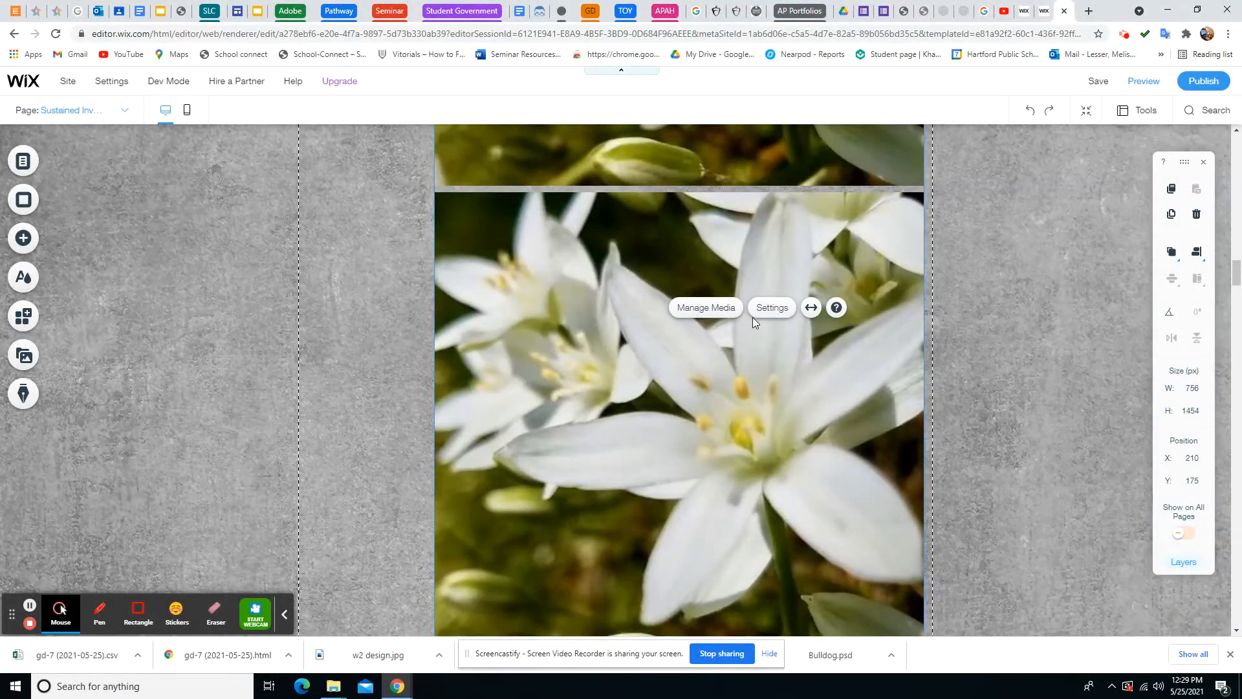
{"action": "right_click", "coordinate": [732, 362]}
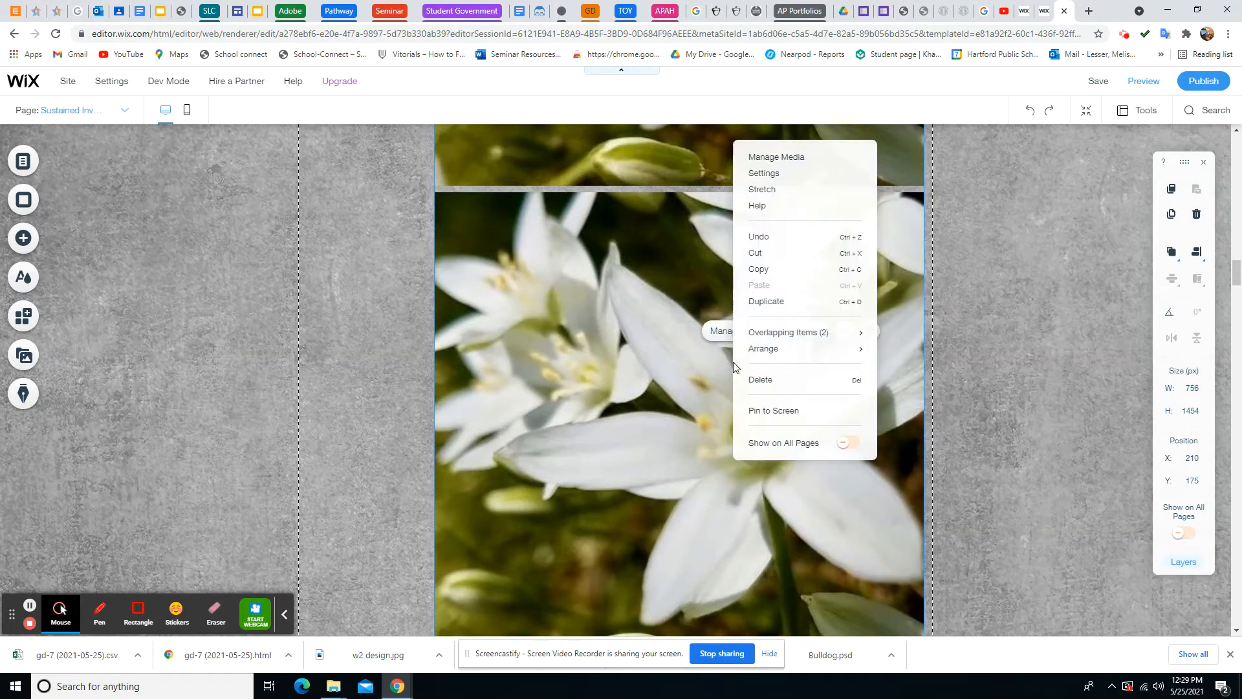
{"action": "left_click", "coordinate": [764, 381]}
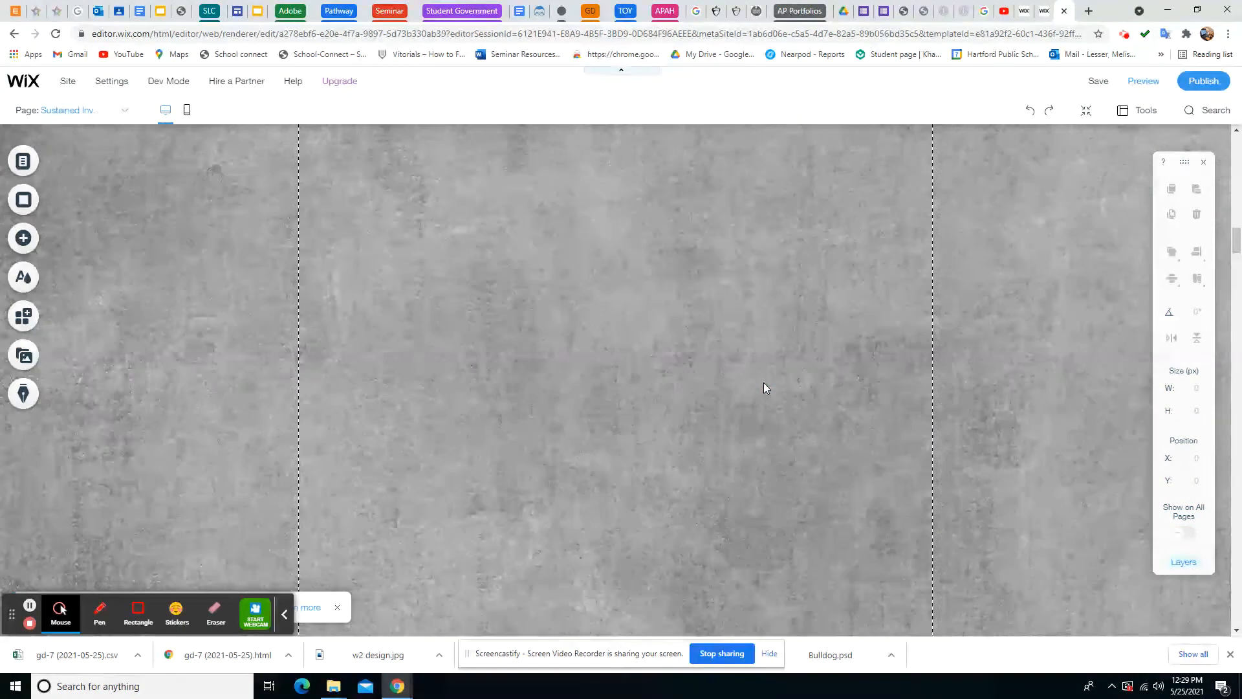
{"action": "scroll", "coordinate": [764, 389], "scroll_direction": "up", "scroll_amount": 5}
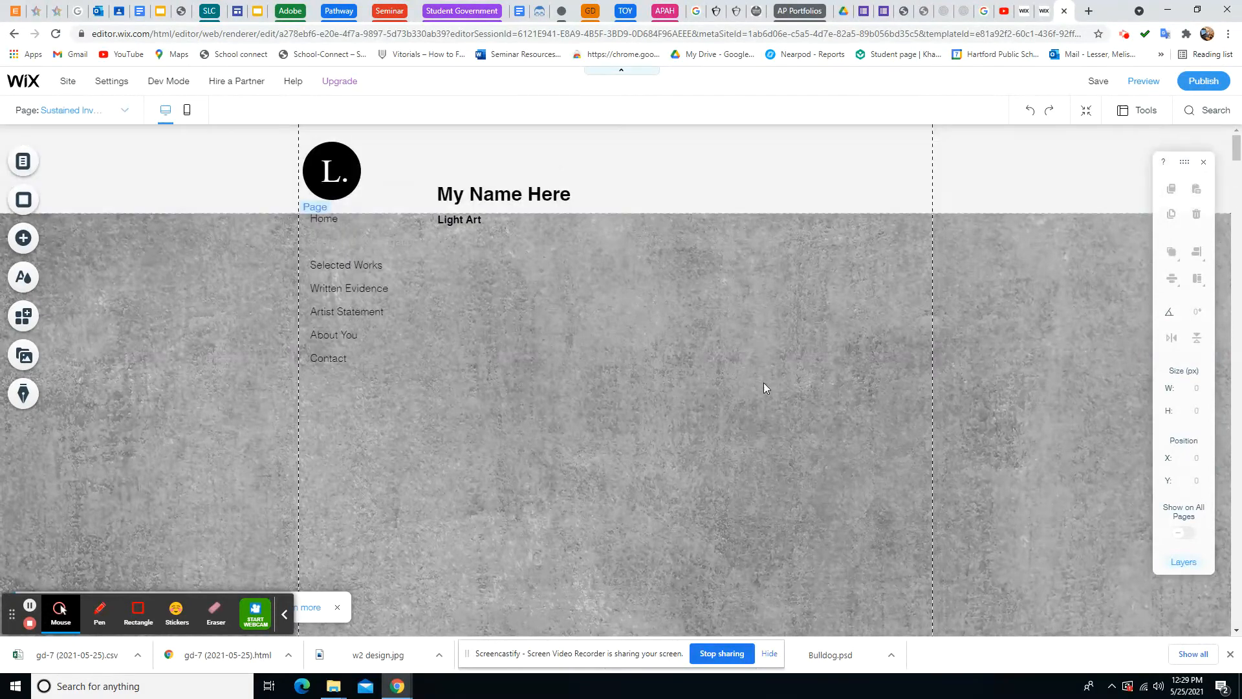
{"action": "right_click", "coordinate": [635, 381]}
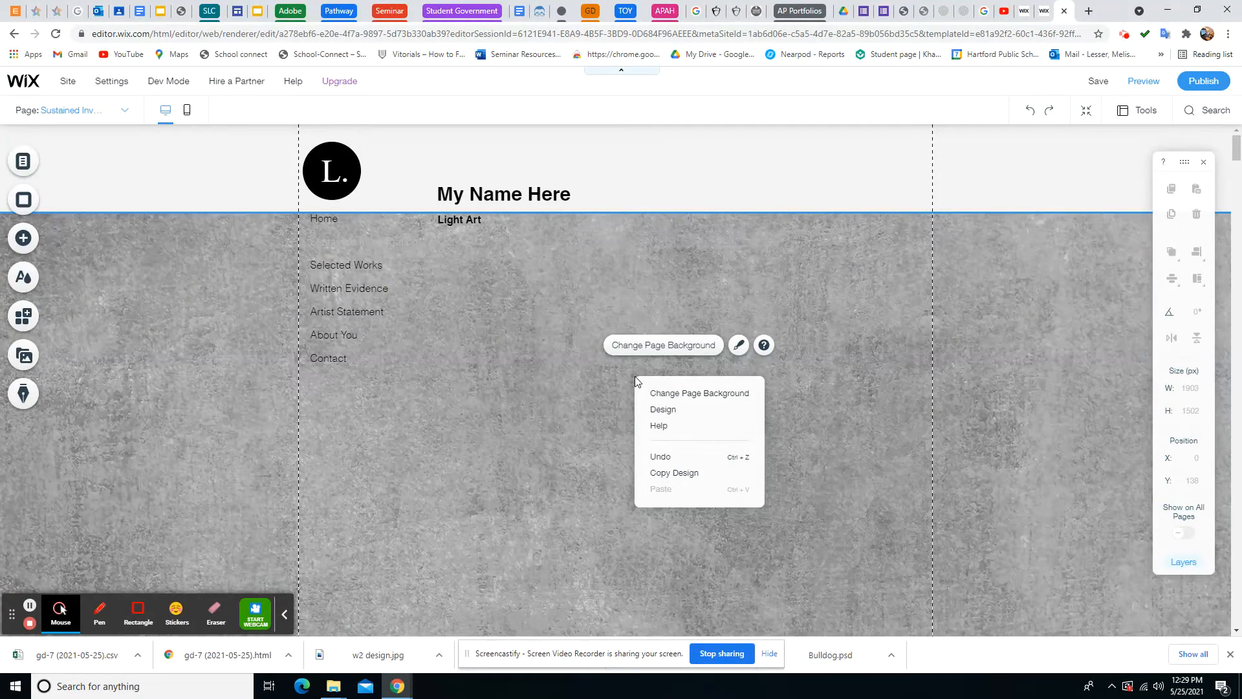
{"action": "left_click", "coordinate": [1032, 114]}
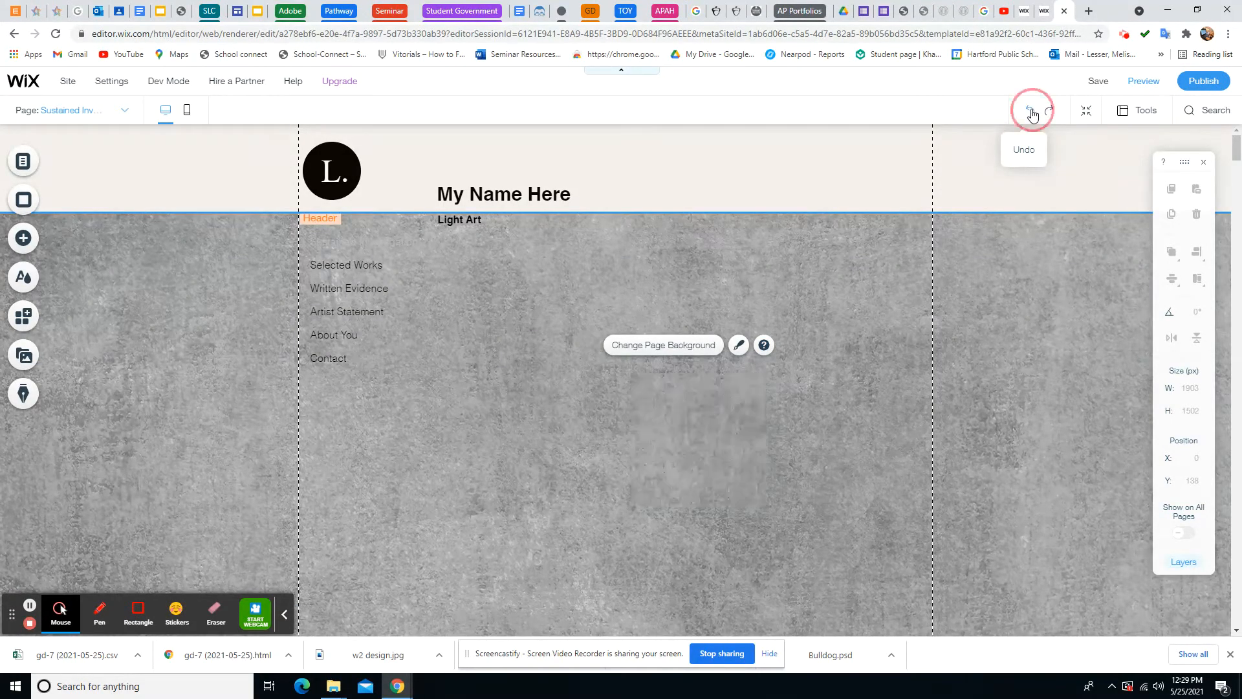
{"action": "left_click", "coordinate": [1033, 112]}
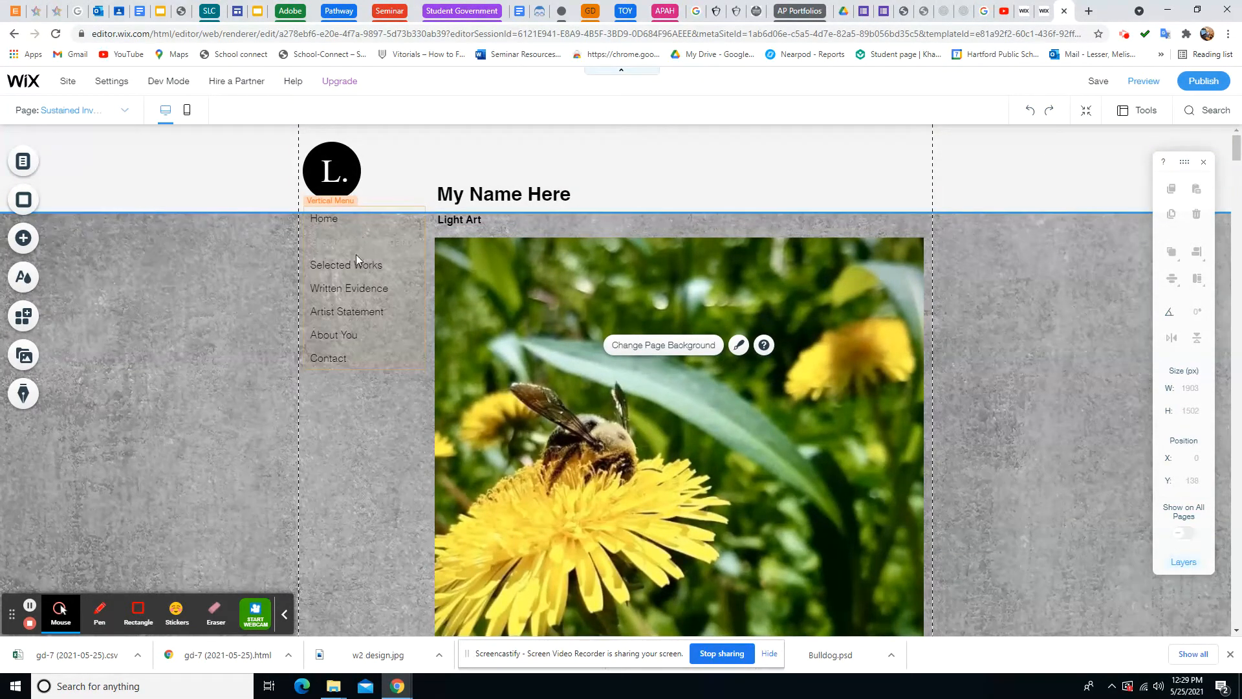
Switch to the Selected Works page and open its Pro Gallery's Manage Media organizer
{"action": "left_click", "coordinate": [23, 161]}
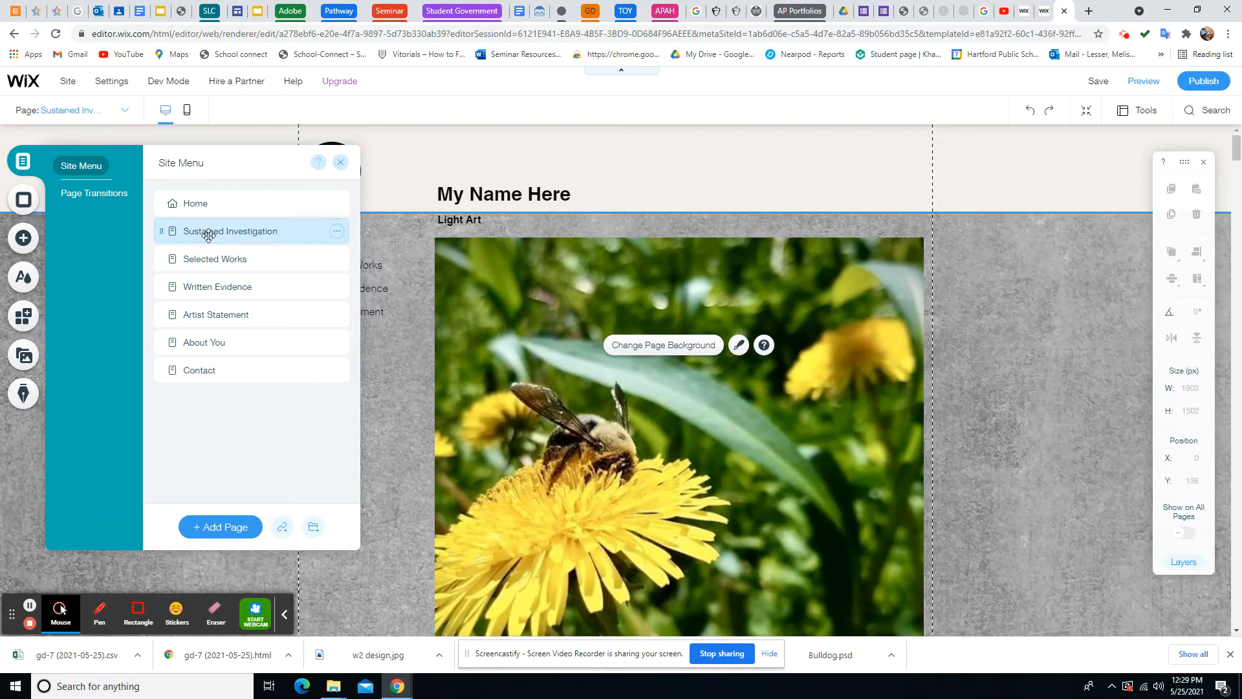
{"action": "left_click", "coordinate": [212, 259]}
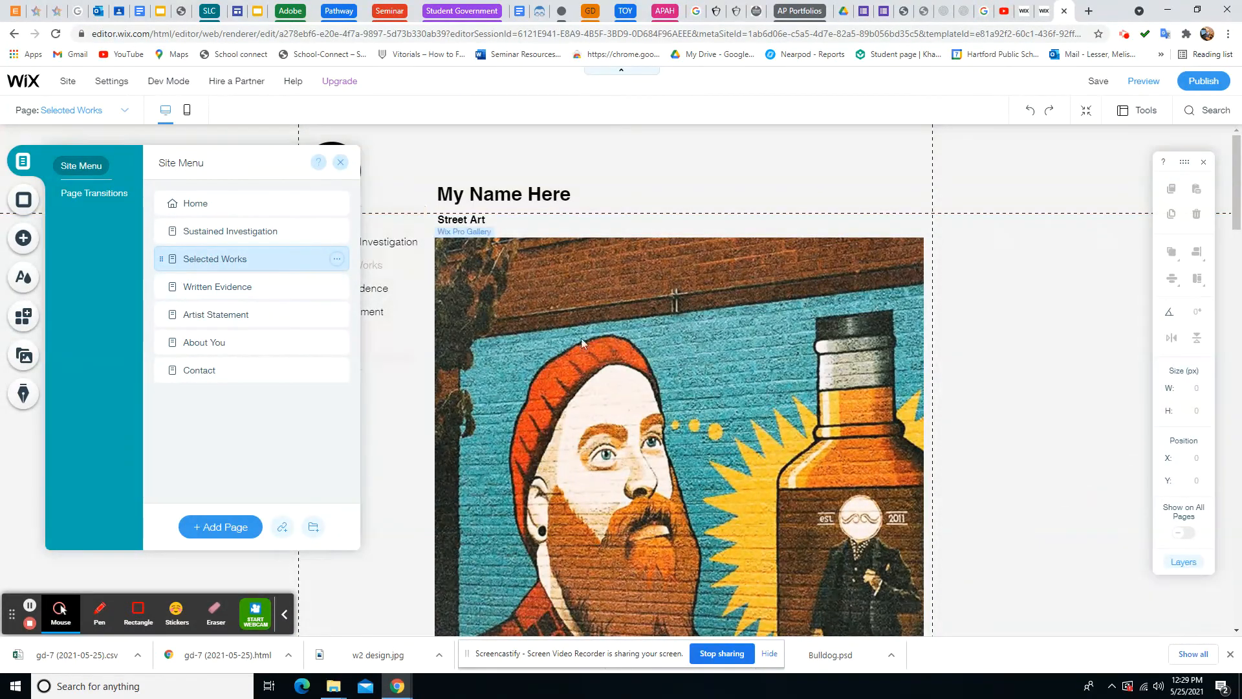
{"action": "right_click", "coordinate": [612, 317]}
{"action": "left_click", "coordinate": [603, 286]}
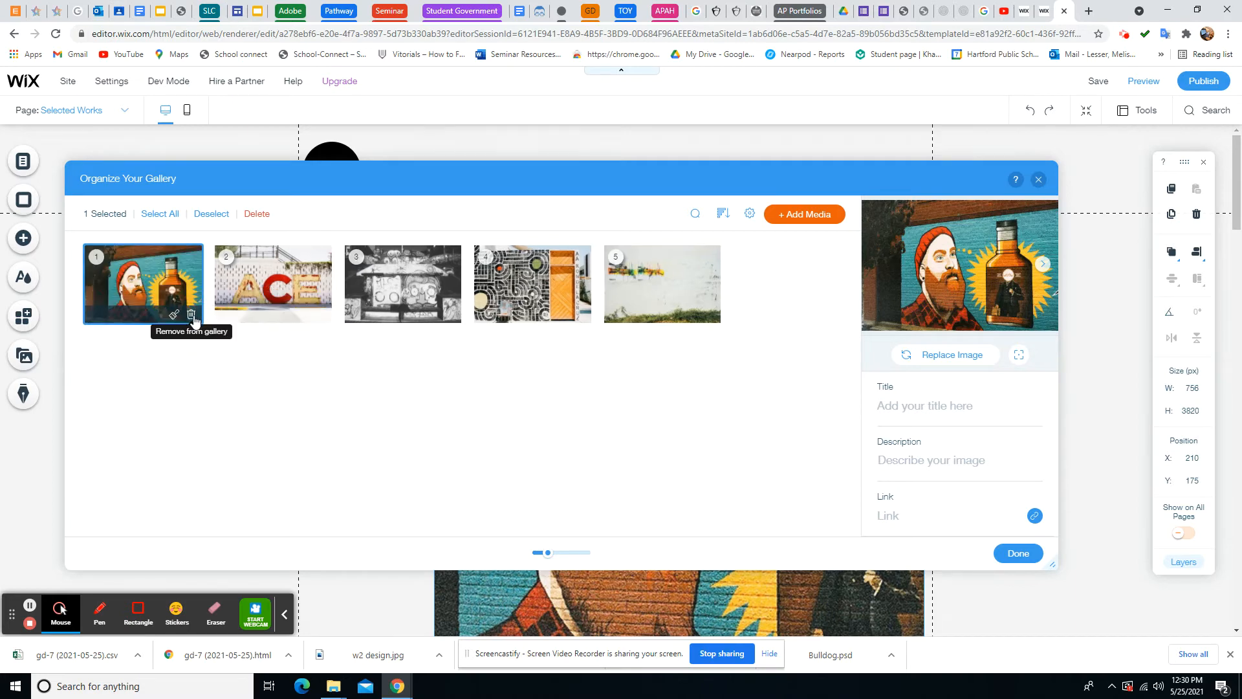
Delete all five street-art template images from the Selected Works gallery
{"action": "left_click", "coordinate": [660, 288]}
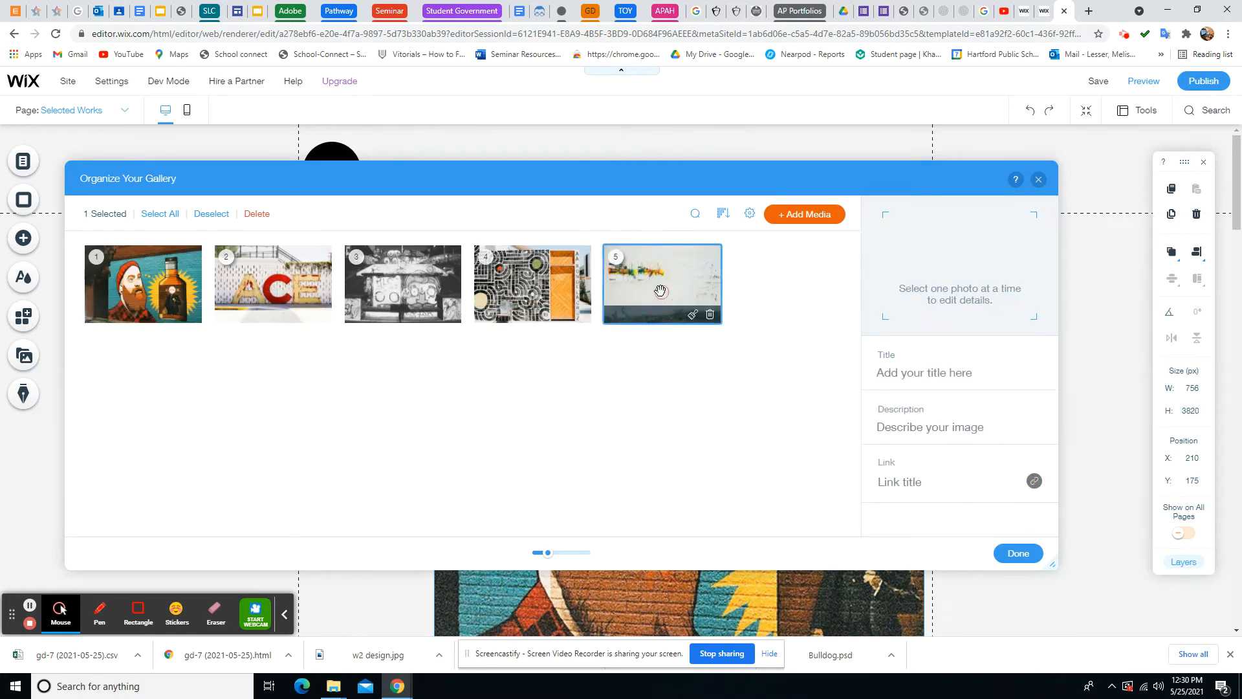
{"action": "left_click", "coordinate": [547, 259], "text": "ctrl"}
{"action": "left_click", "coordinate": [422, 295], "text": "ctrl"}
{"action": "left_click", "coordinate": [301, 278], "text": "ctrl"}
{"action": "left_click", "coordinate": [192, 285], "text": "ctrl"}
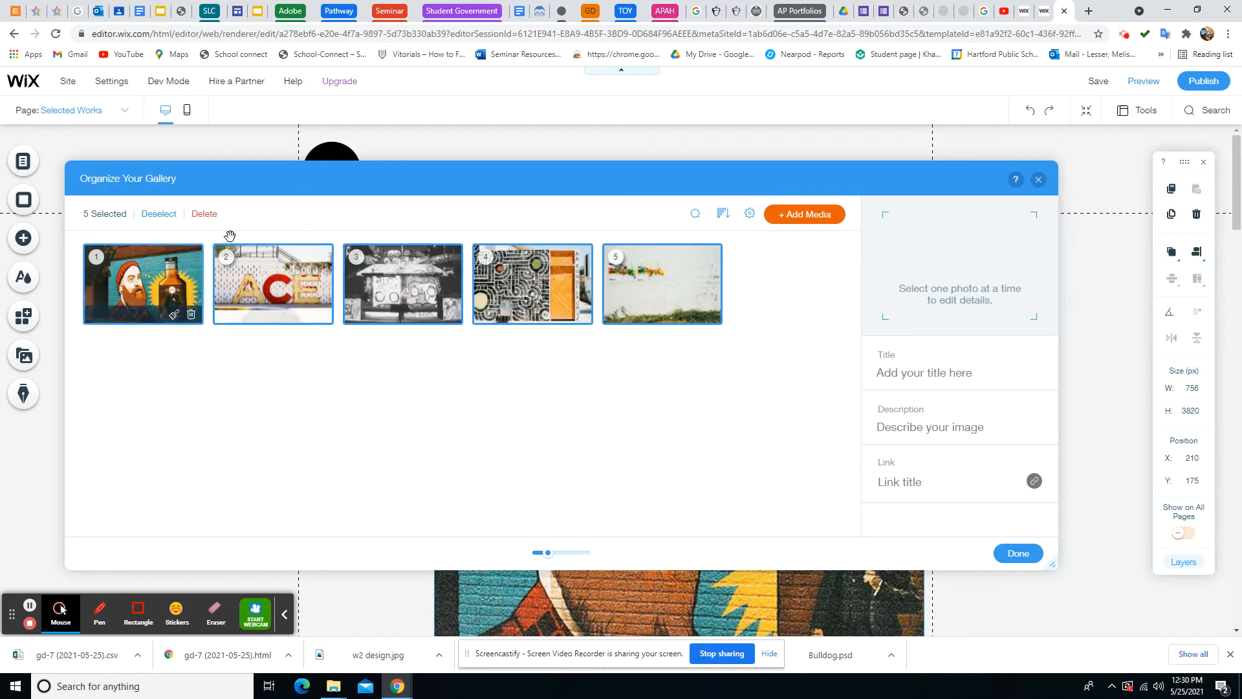
{"action": "left_click", "coordinate": [202, 214]}
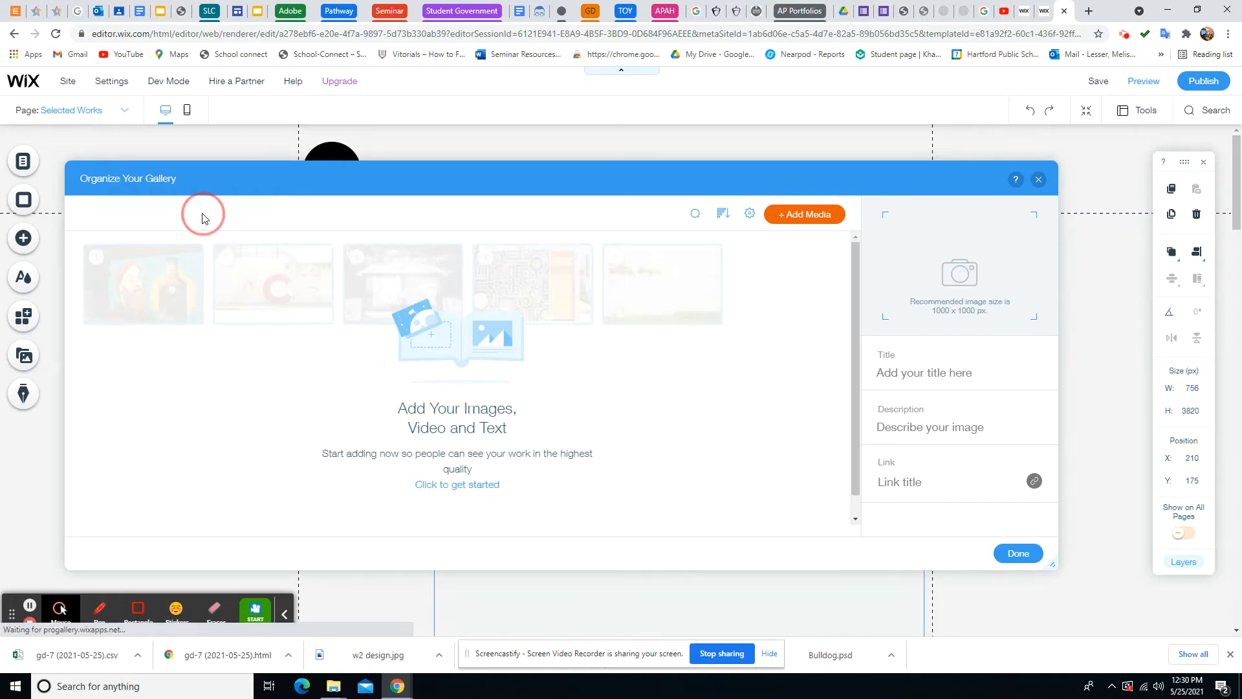
Add the Site Files photo of feet in white socks and black shoes to the gallery
{"action": "left_click", "coordinate": [813, 216]}
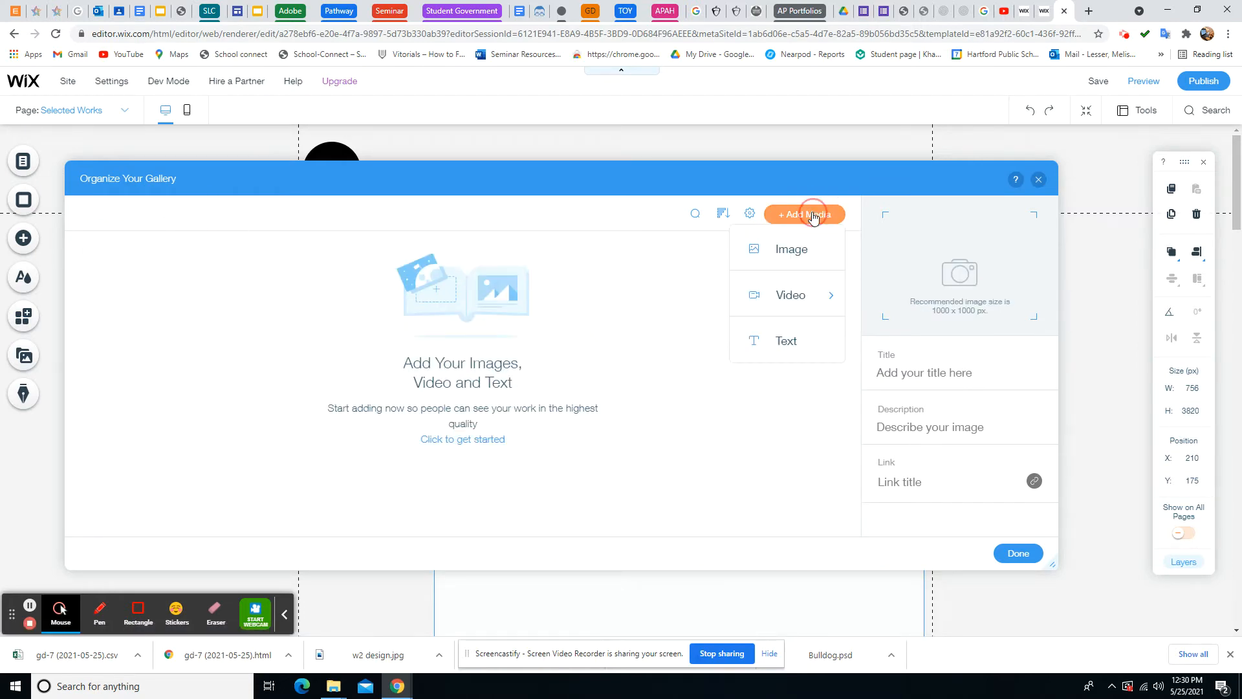
{"action": "left_click", "coordinate": [791, 249]}
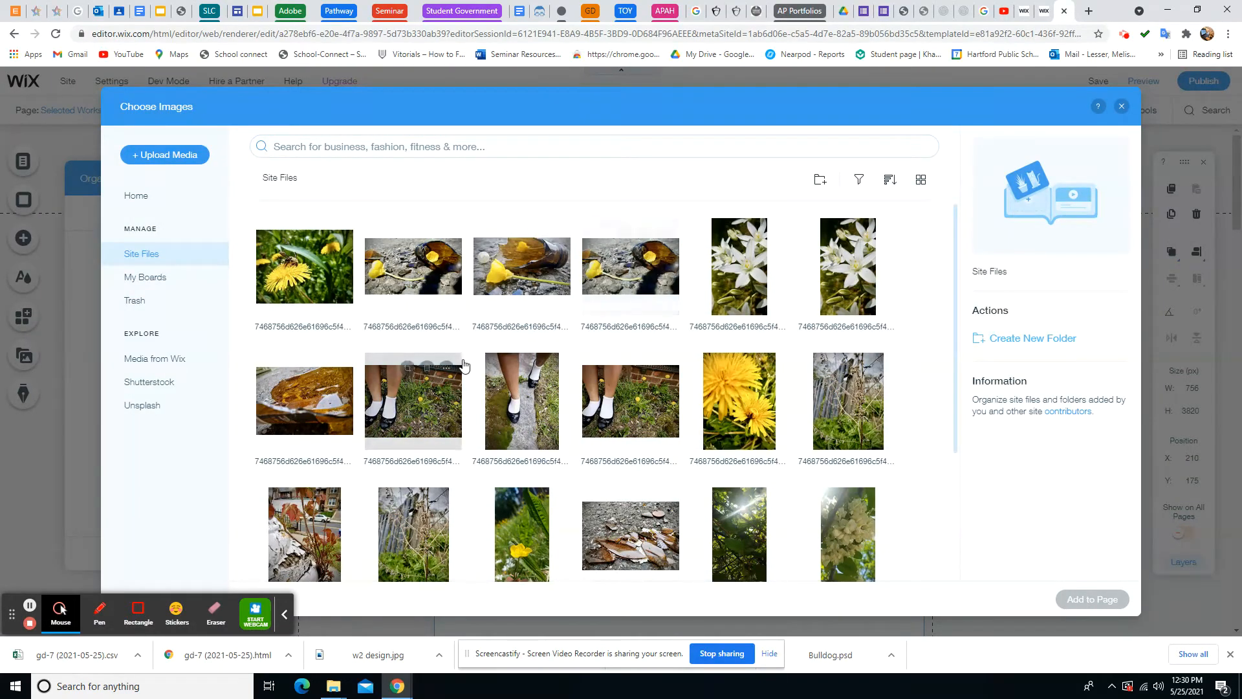
{"action": "scroll", "coordinate": [452, 388], "scroll_direction": "down", "scroll_amount": 1}
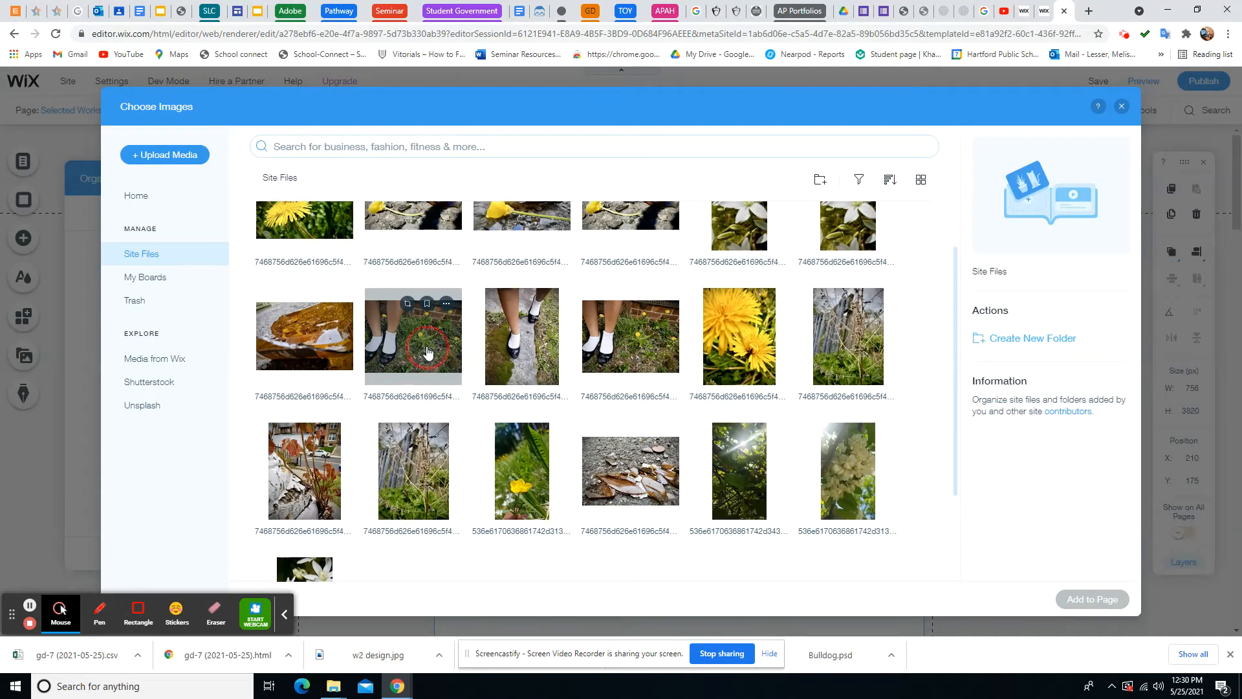
{"action": "left_click", "coordinate": [426, 352]}
{"action": "left_click", "coordinate": [1093, 599]}
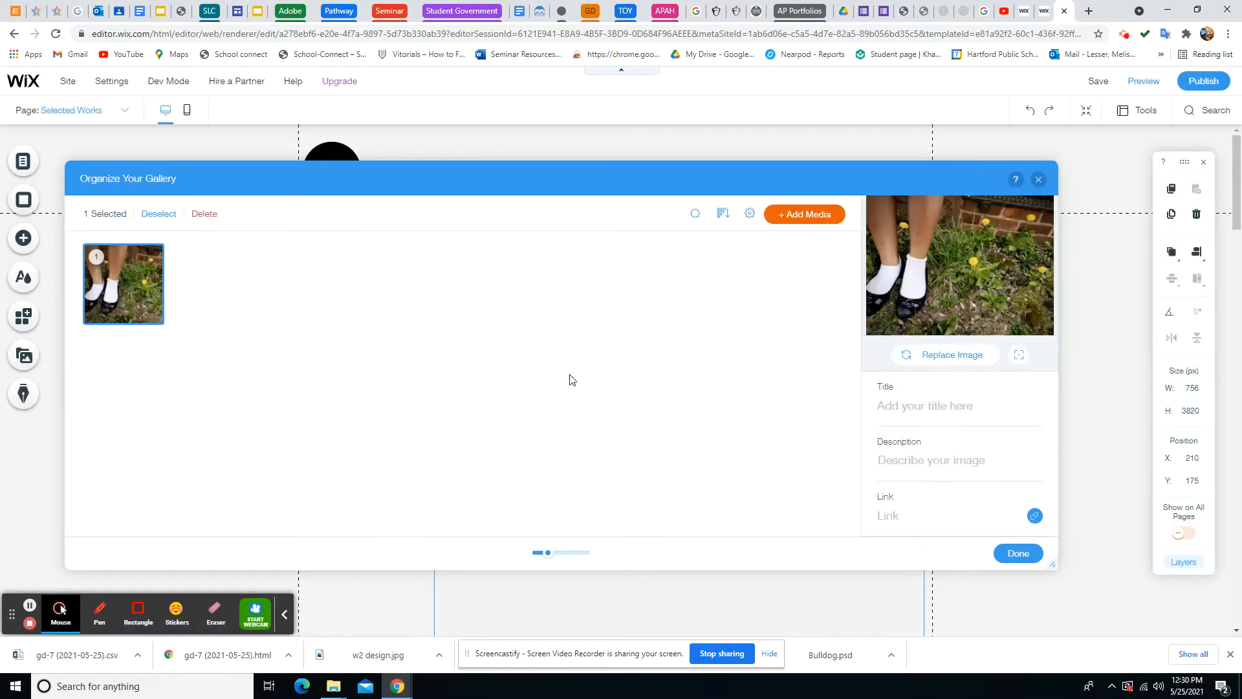
{"action": "left_click", "coordinate": [808, 214]}
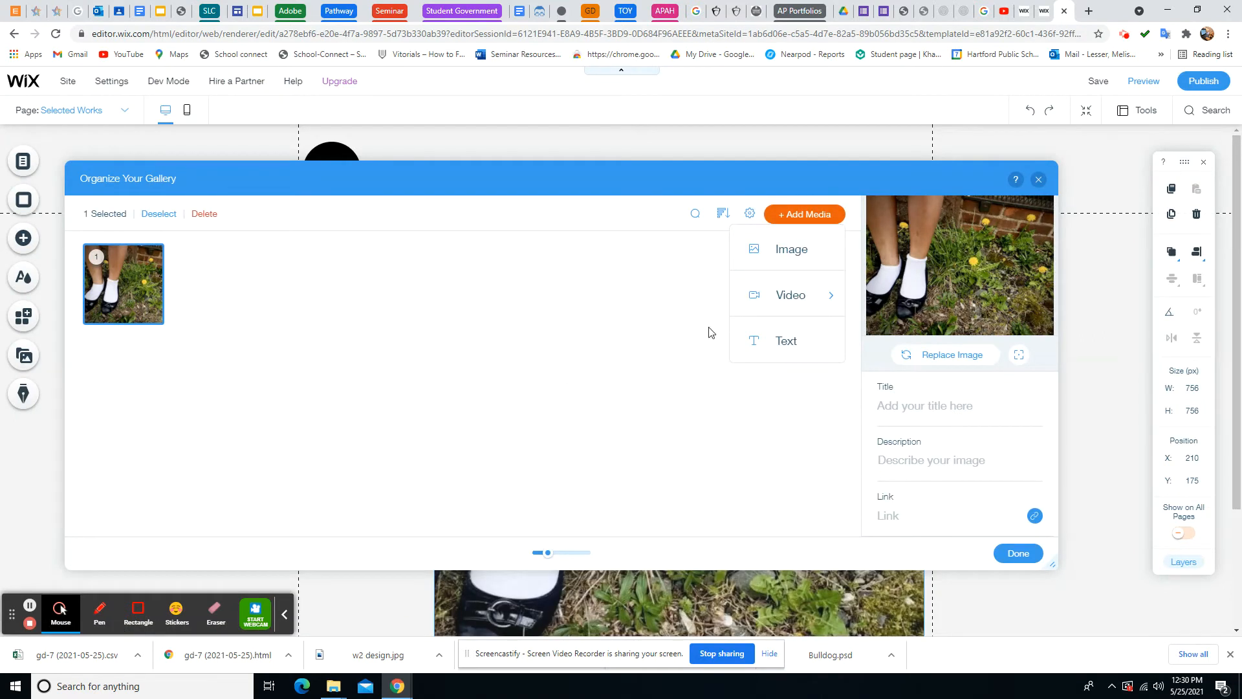
{"action": "left_click", "coordinate": [914, 407]}
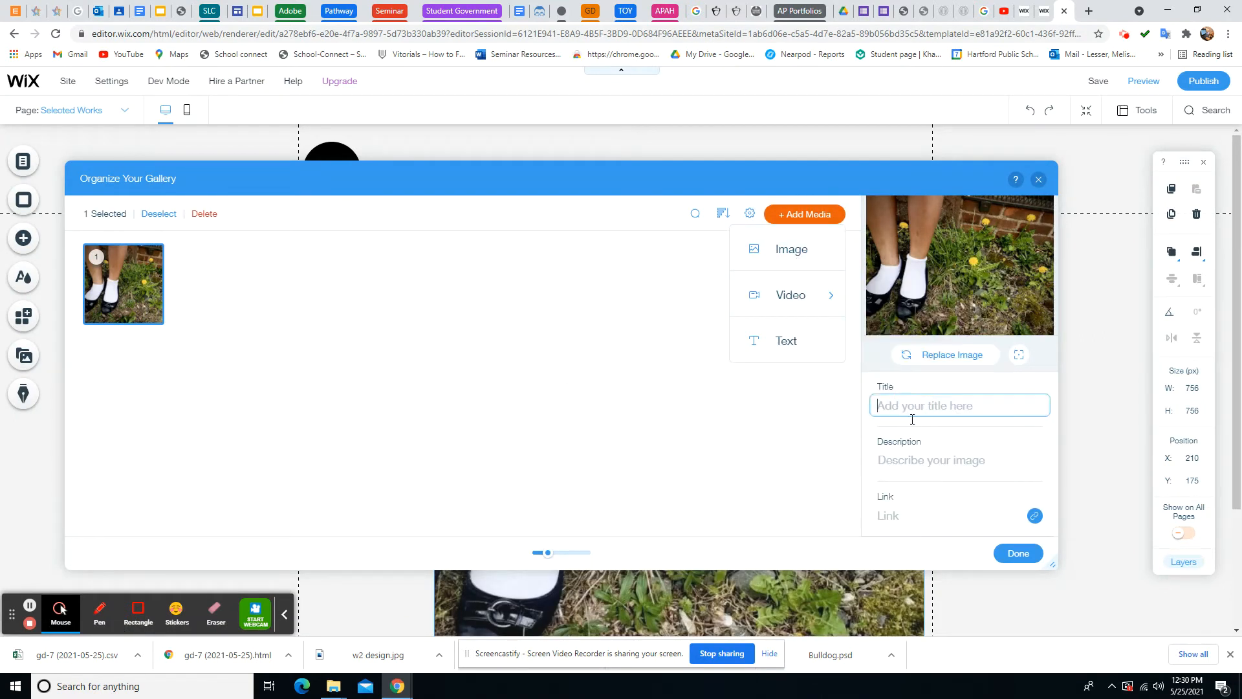
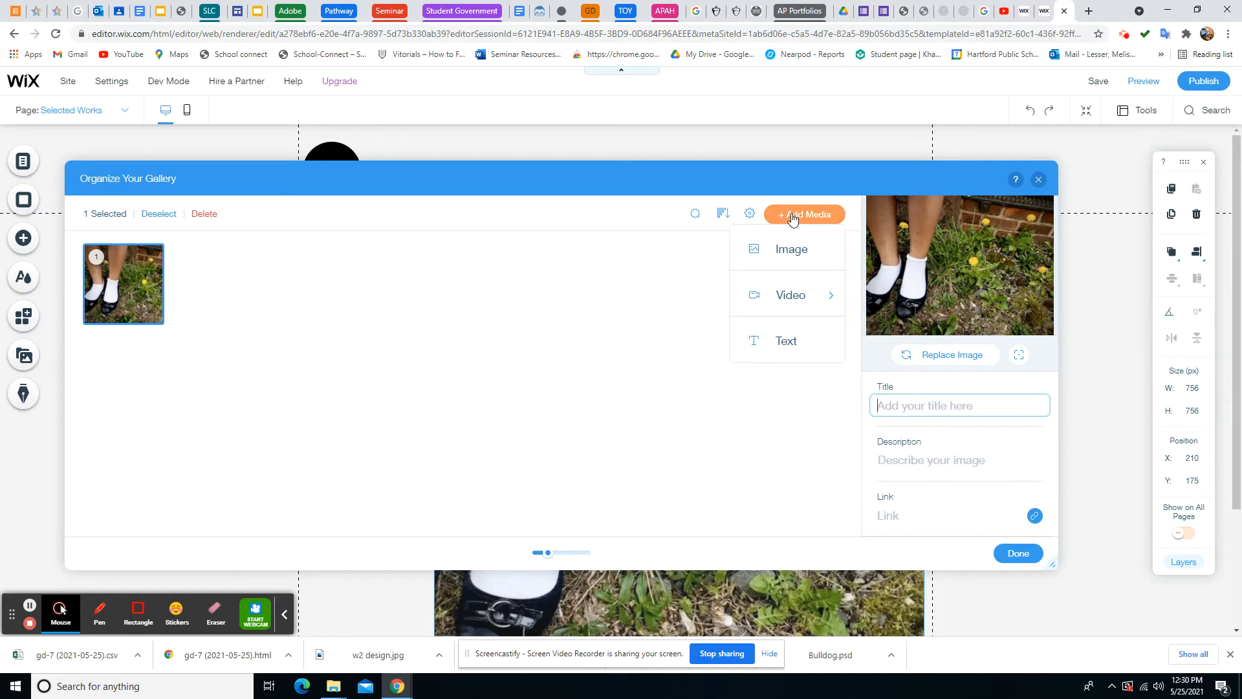
Add the red-leaved plant and yellow dandelion close-up photos from the site files to the gallery
{"action": "left_click", "coordinate": [793, 250]}
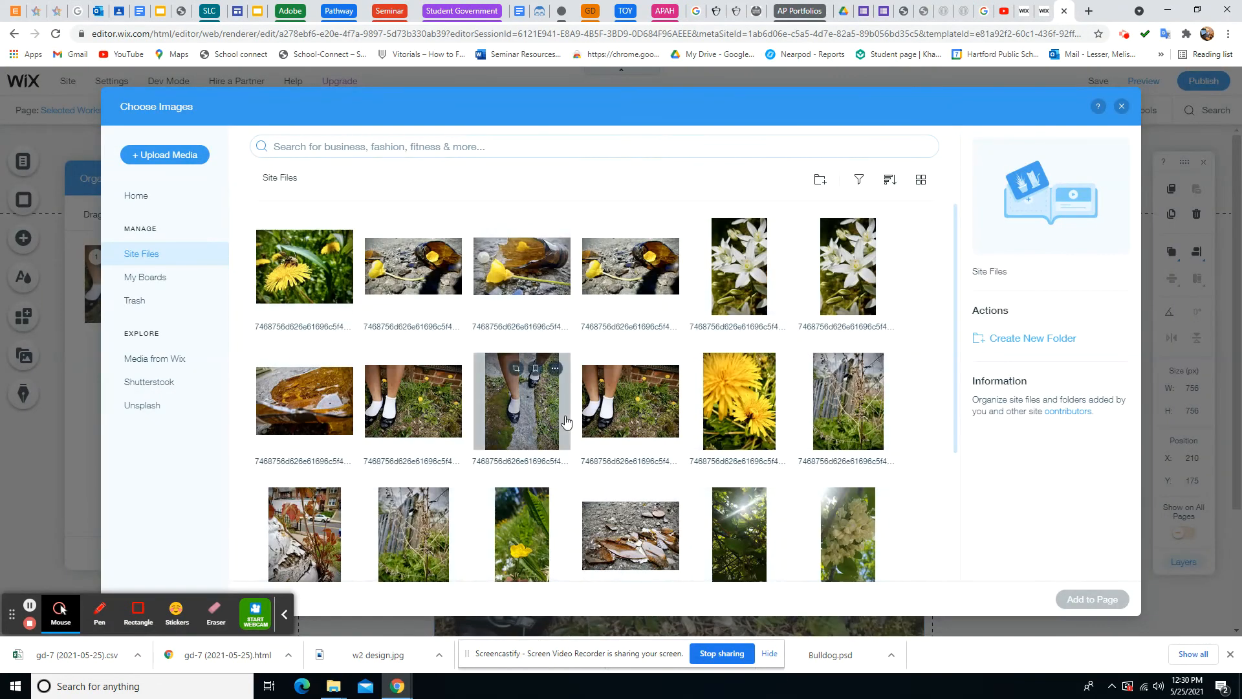
{"action": "scroll", "coordinate": [737, 401], "scroll_direction": "down", "scroll_amount": 2}
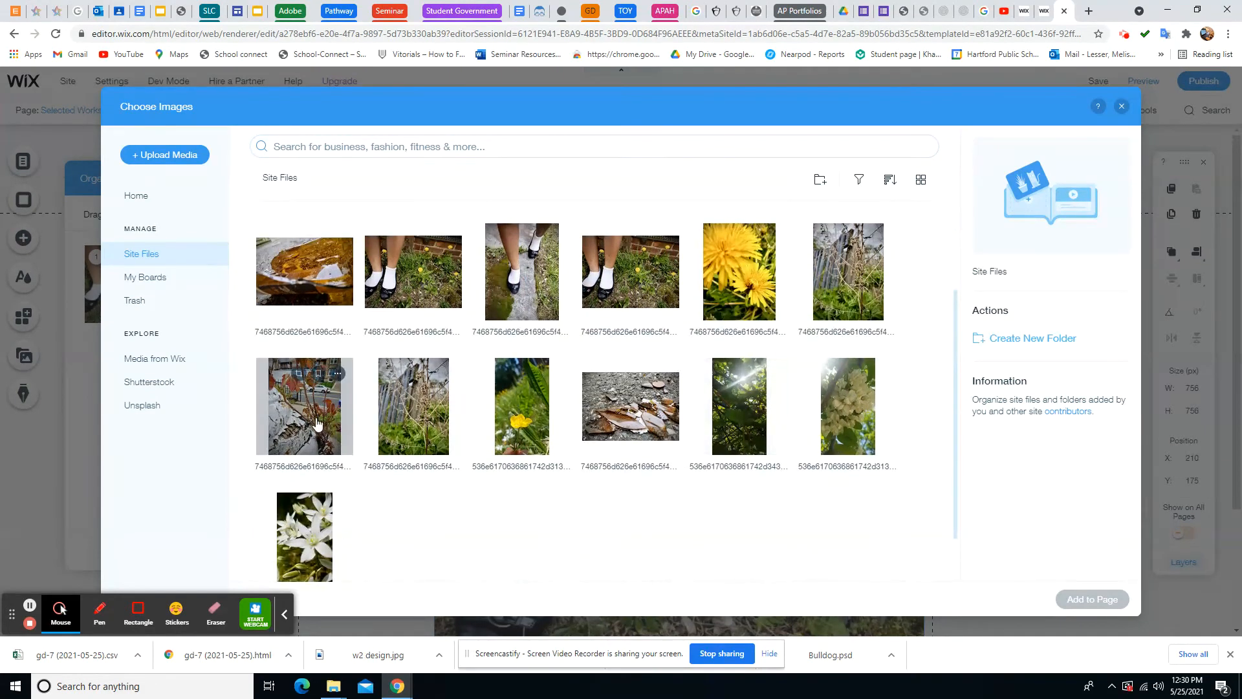
{"action": "left_click", "coordinate": [315, 422]}
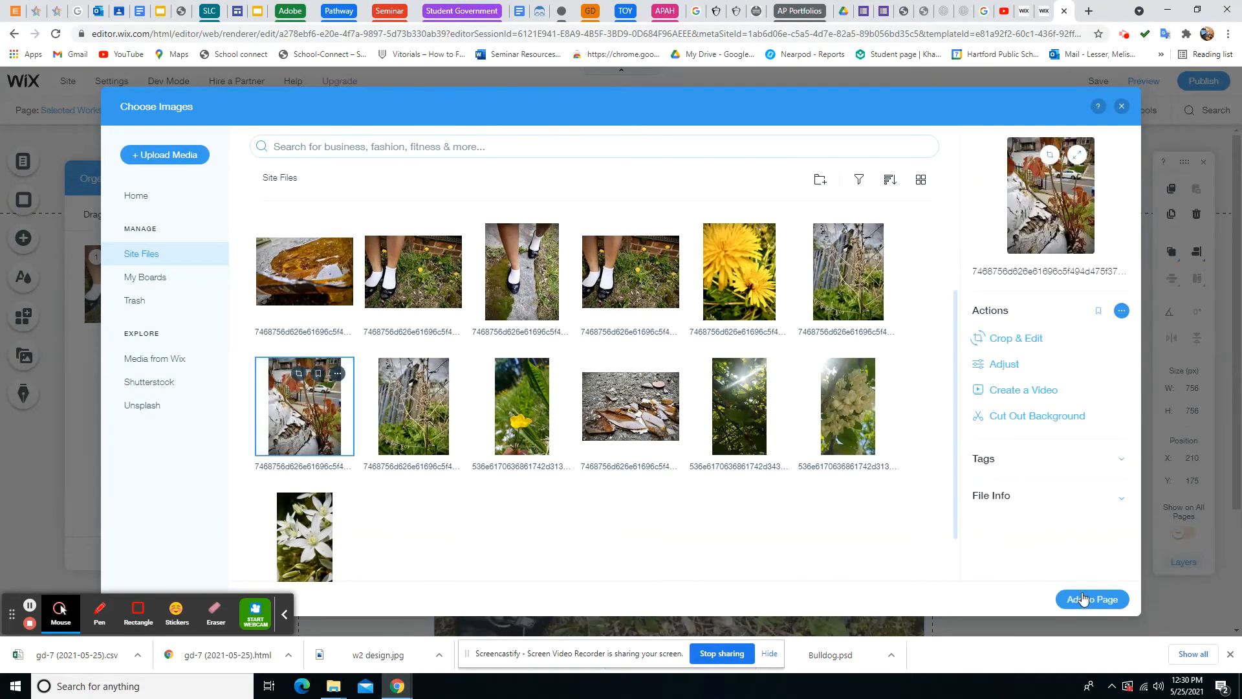
{"action": "left_click", "coordinate": [1083, 599]}
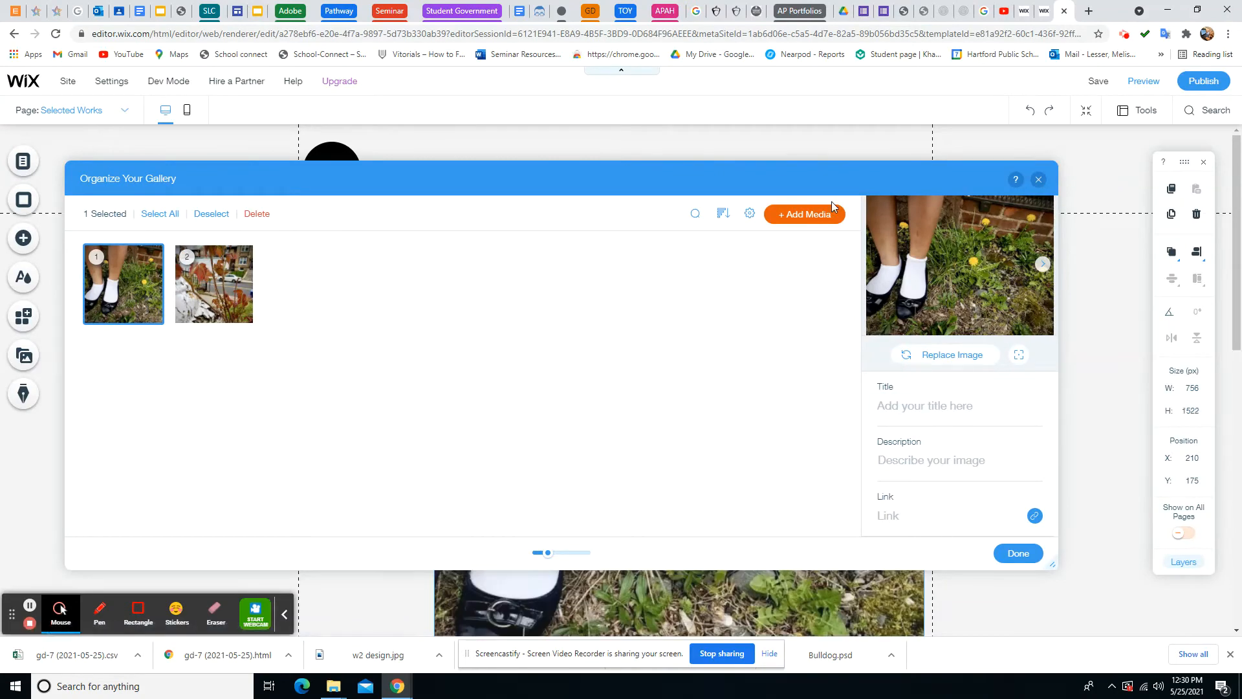
{"action": "left_click", "coordinate": [817, 218]}
{"action": "left_click", "coordinate": [802, 255]}
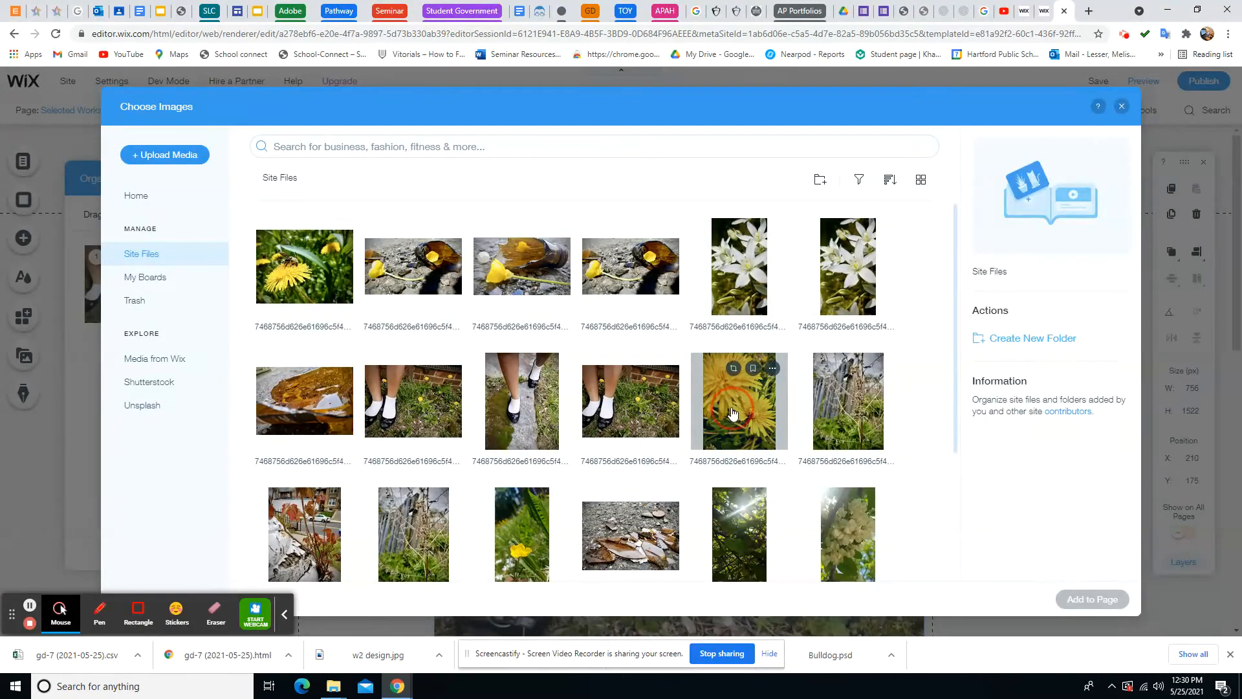
{"action": "left_click", "coordinate": [739, 401]}
{"action": "left_click", "coordinate": [1092, 599]}
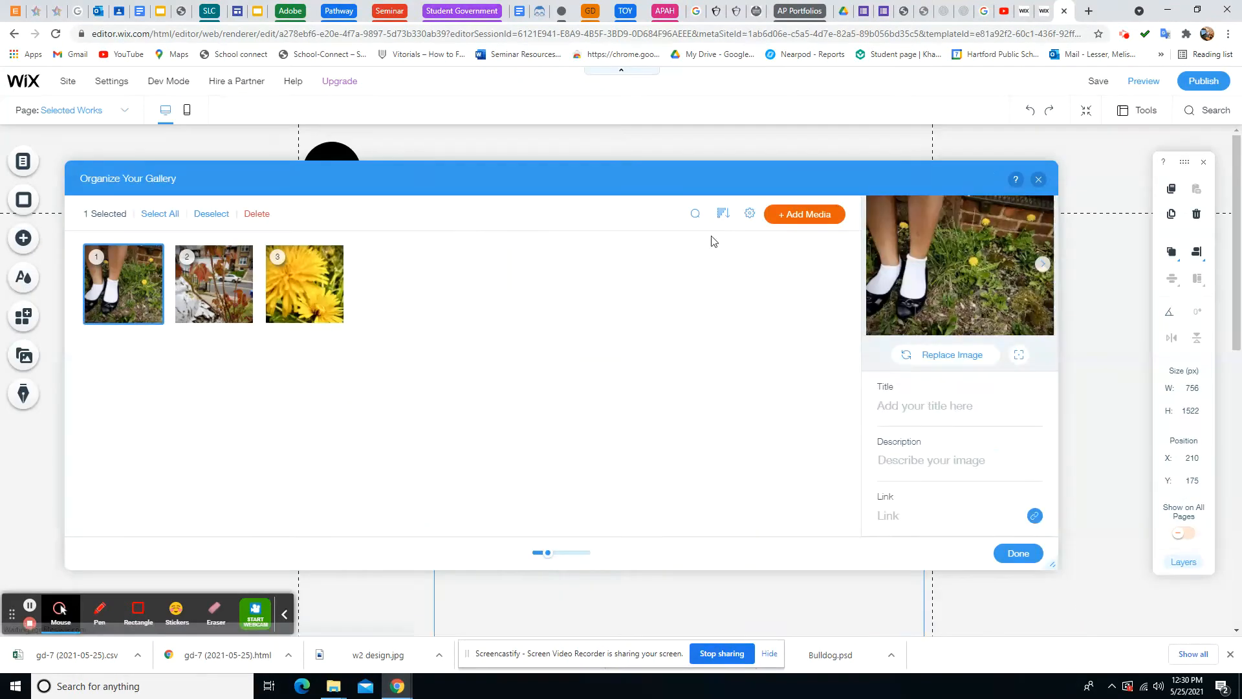
Add the white flowers and yellow-flower-on-bottle photos, bringing the gallery to five images
{"action": "left_click", "coordinate": [811, 217]}
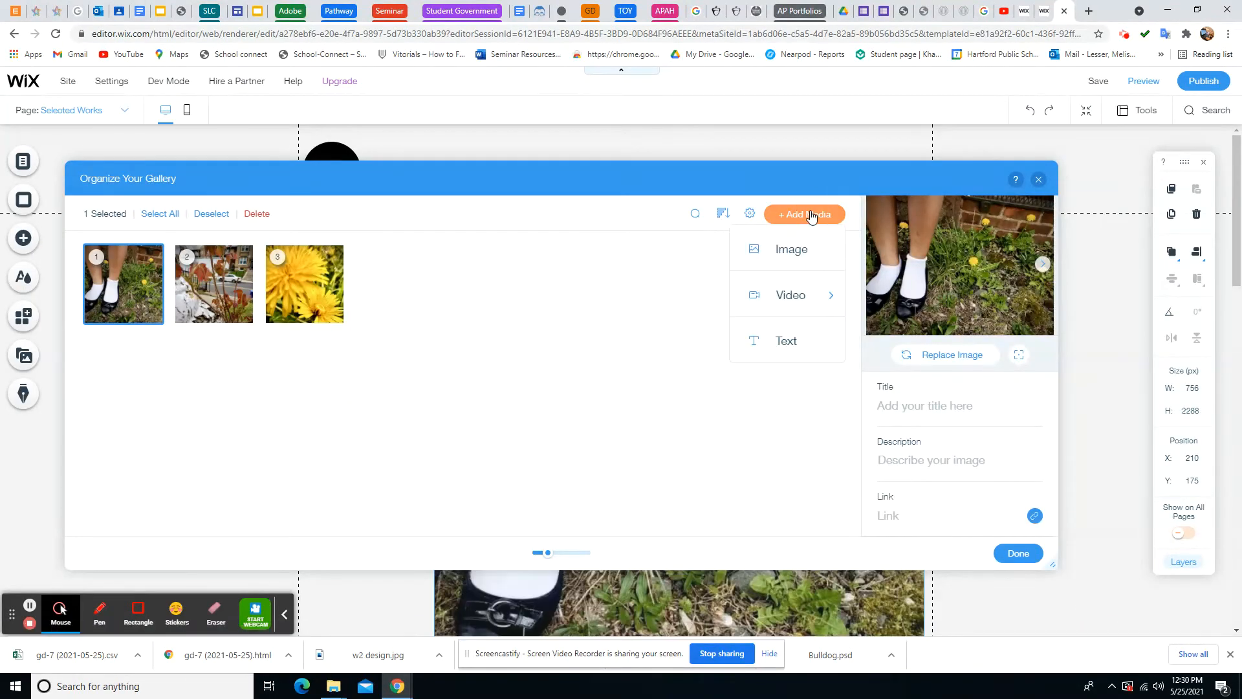
{"action": "left_click", "coordinate": [802, 247]}
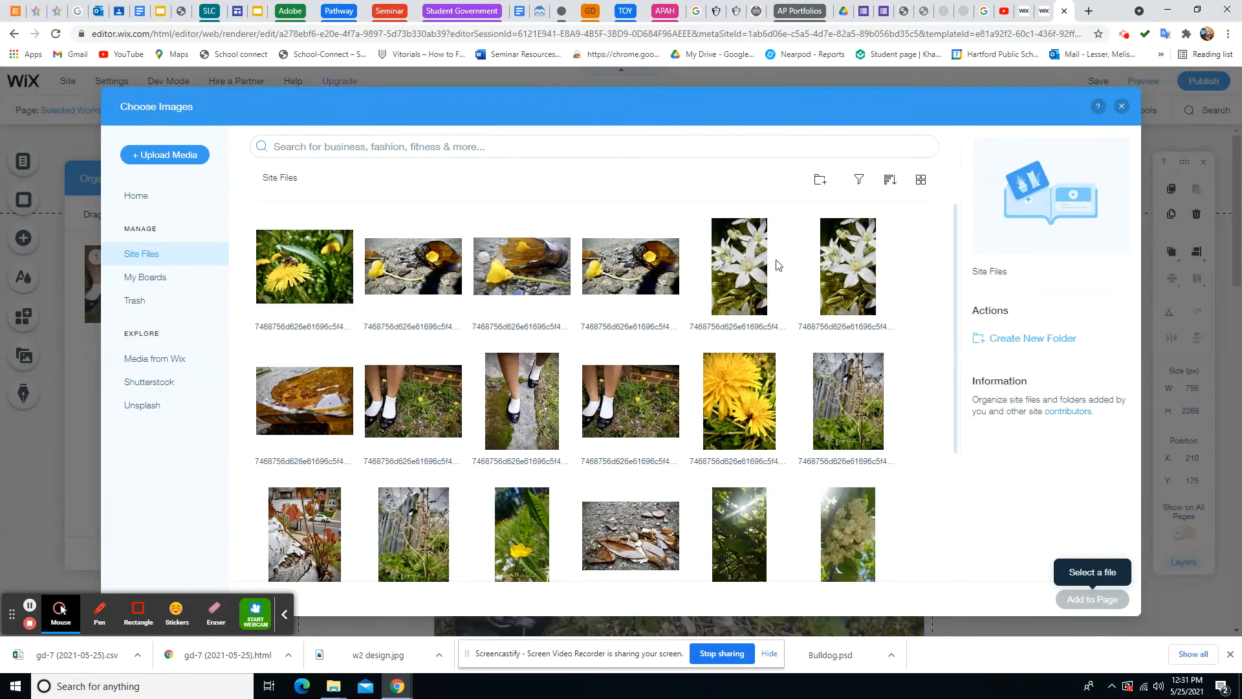
{"action": "left_click", "coordinate": [747, 272]}
{"action": "left_click", "coordinate": [1091, 599]}
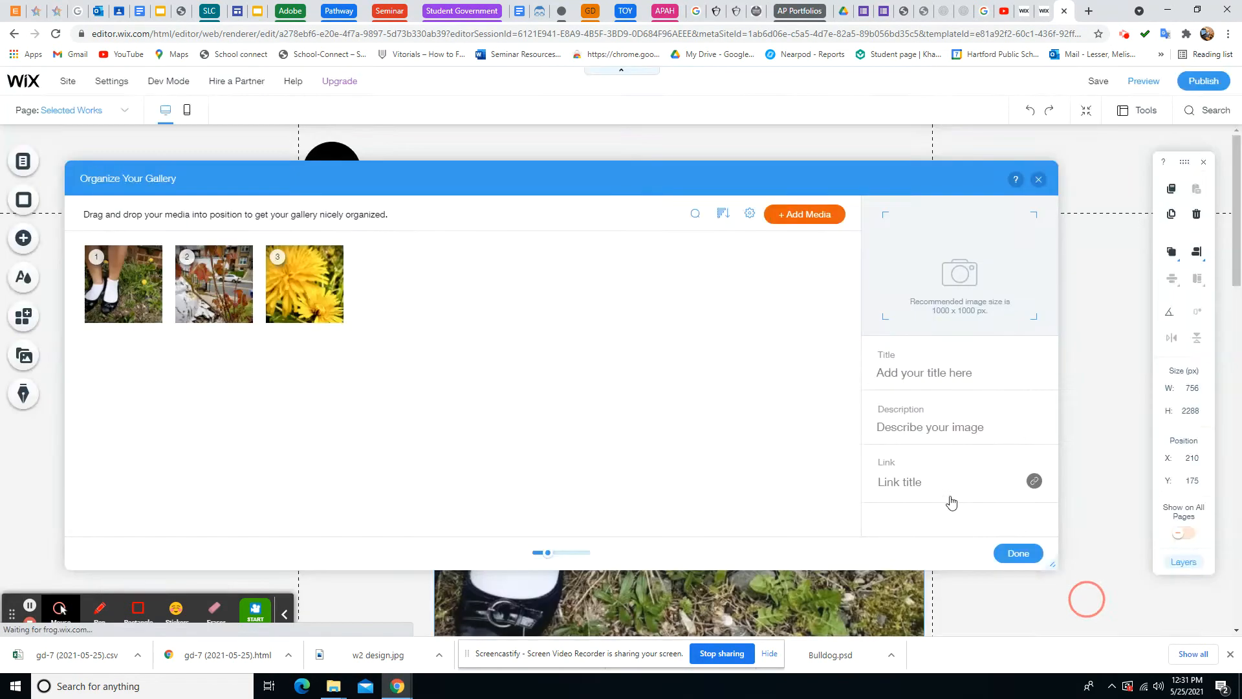
{"action": "left_click", "coordinate": [797, 220]}
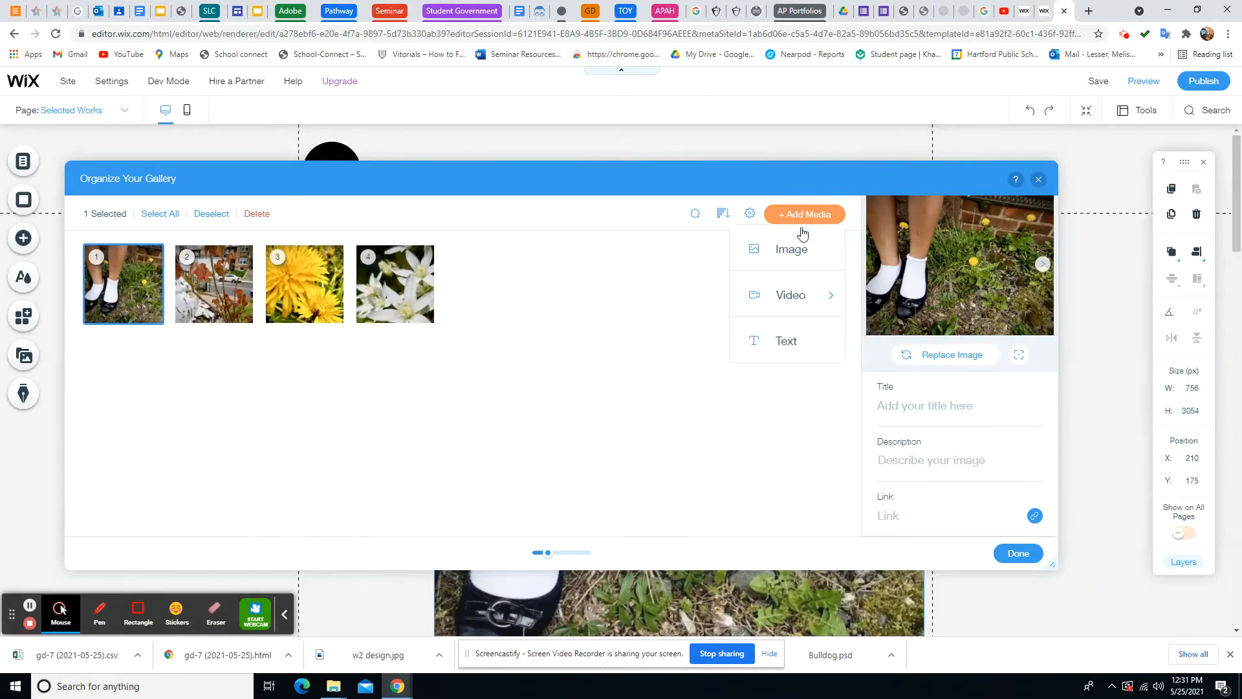
{"action": "left_click", "coordinate": [802, 246]}
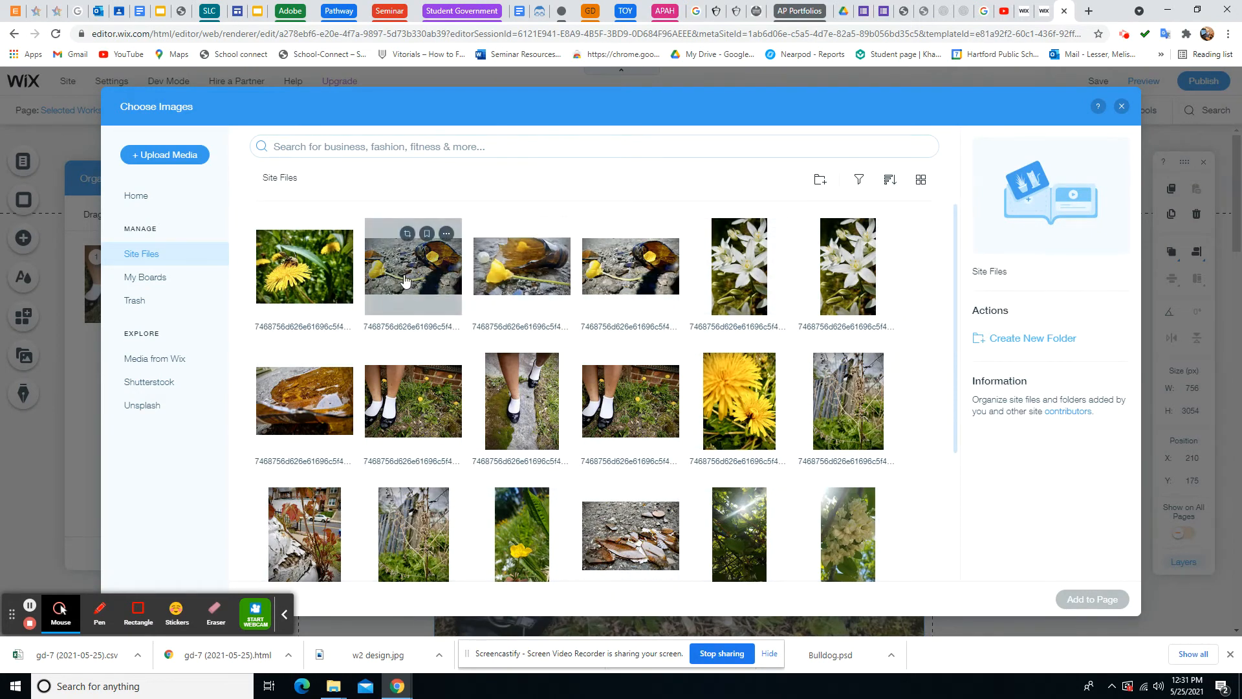
{"action": "left_click", "coordinate": [497, 268]}
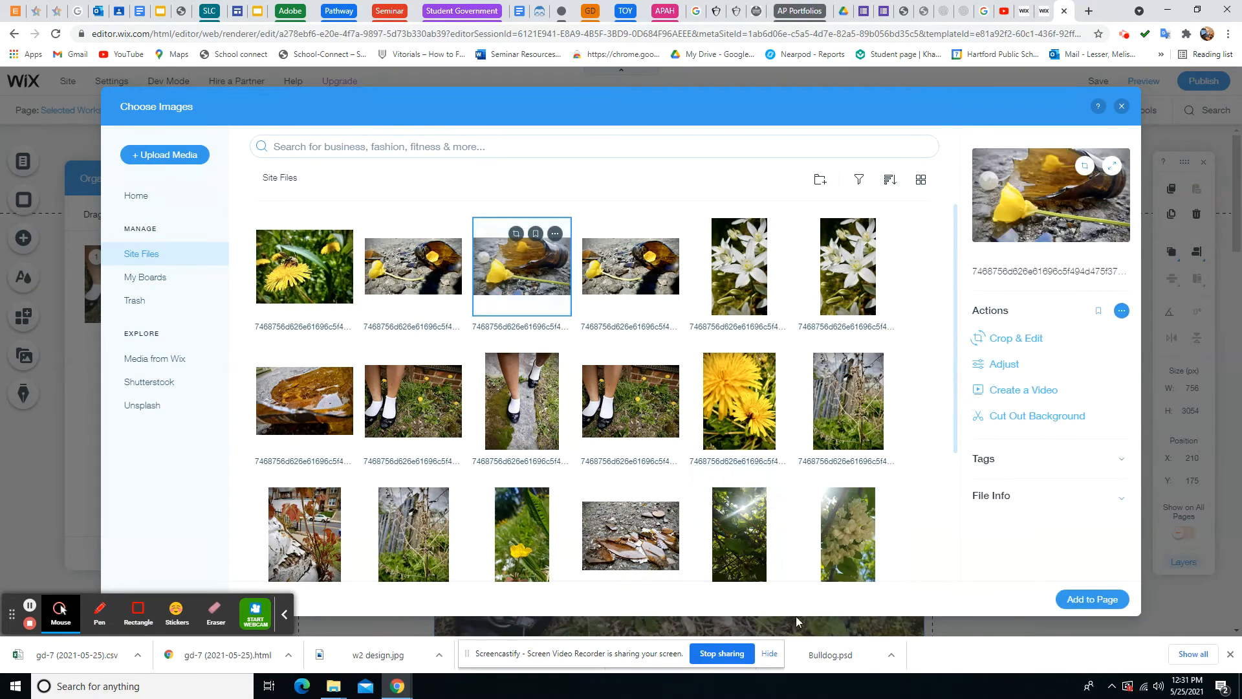
{"action": "left_click", "coordinate": [1089, 598]}
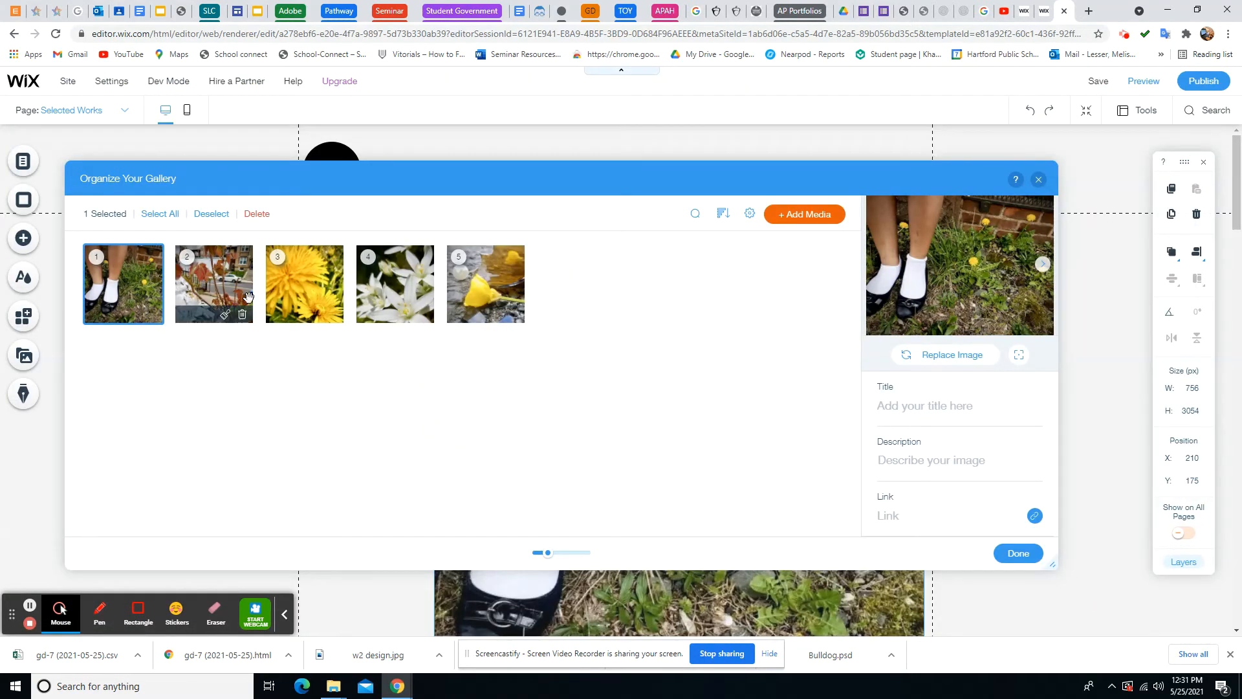
{"action": "left_click", "coordinate": [118, 315]}
{"action": "left_click", "coordinate": [119, 285]}
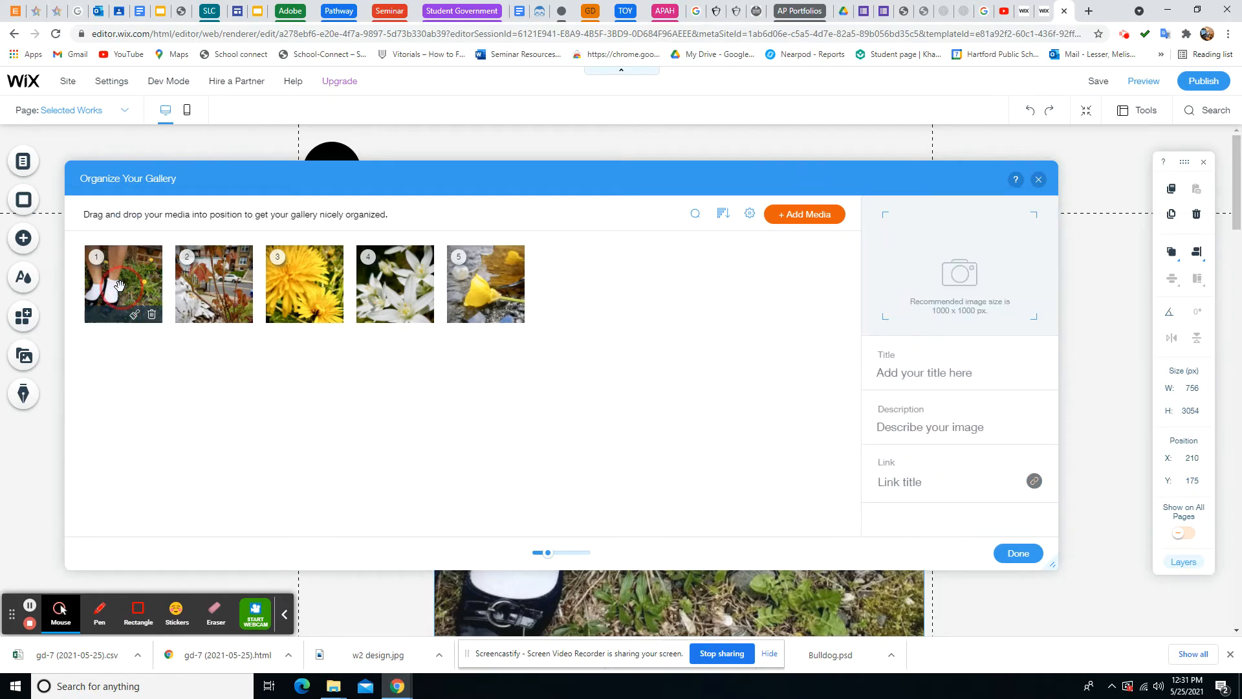
{"action": "left_click", "coordinate": [937, 369]}
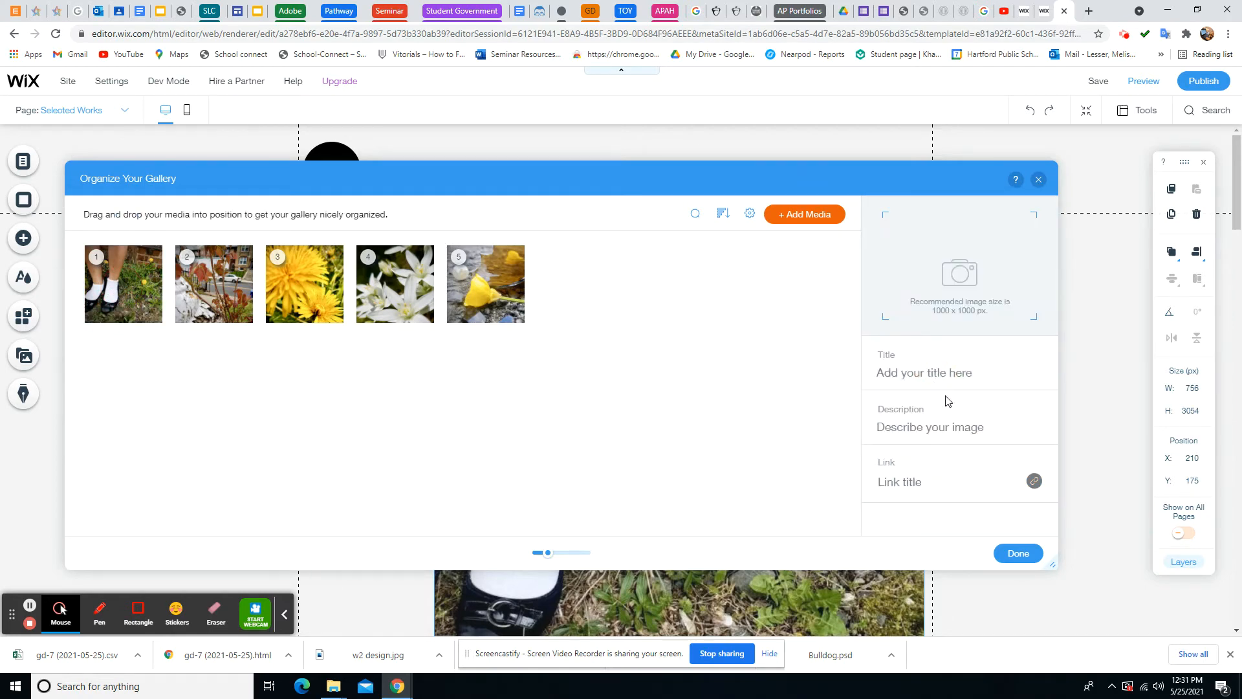
Describe the red-leaved plant image as 'Digital Photography' with '12x9 in' on the next line
{"action": "left_click", "coordinate": [217, 279]}
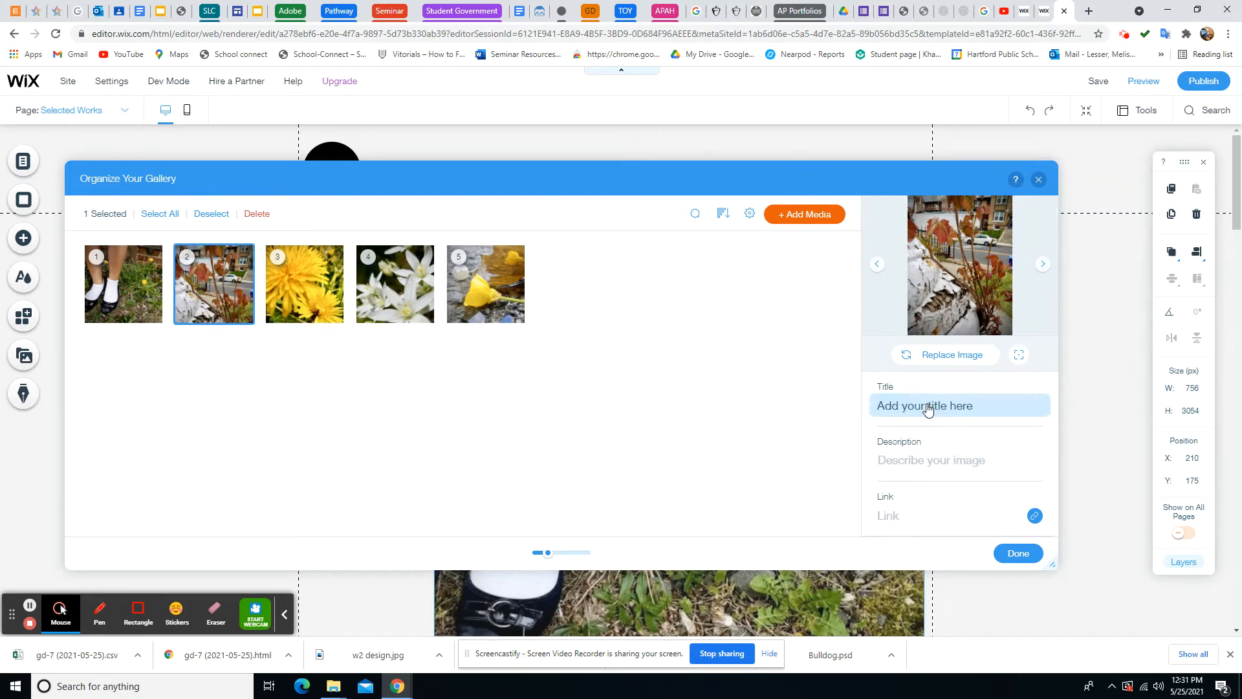
{"action": "left_click", "coordinate": [908, 465]}
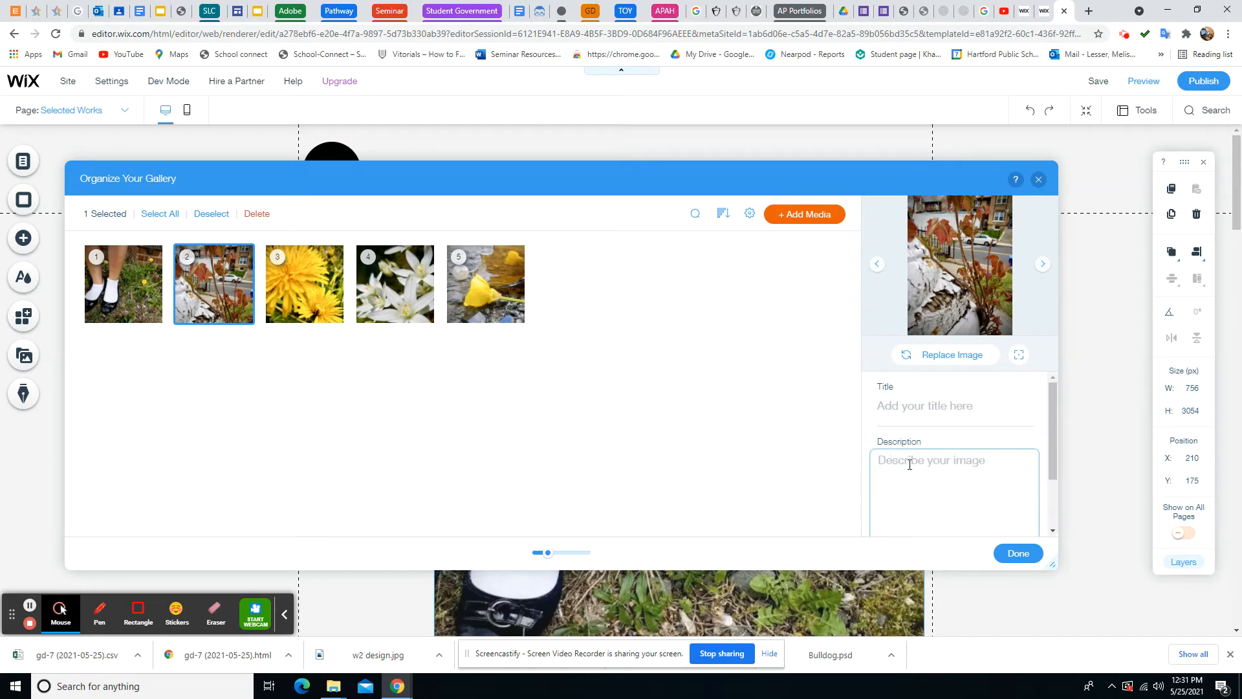
{"action": "type", "text": "Digital Ph"}
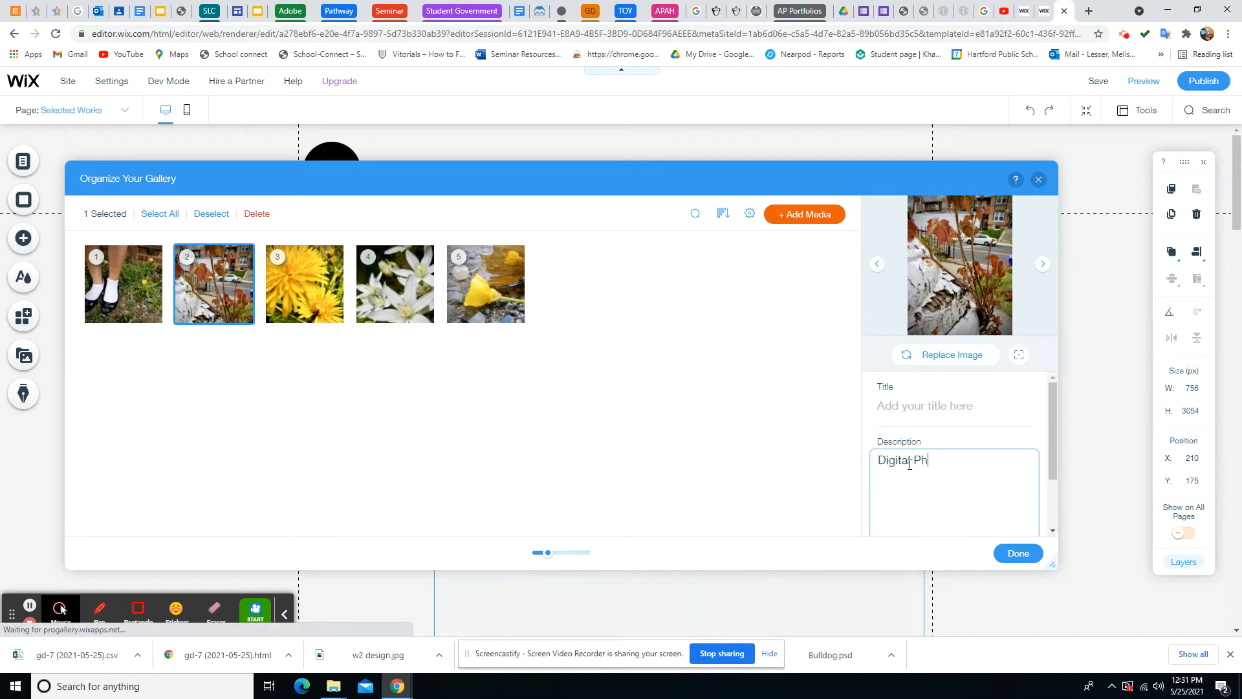
{"action": "type", "text": "oto"}
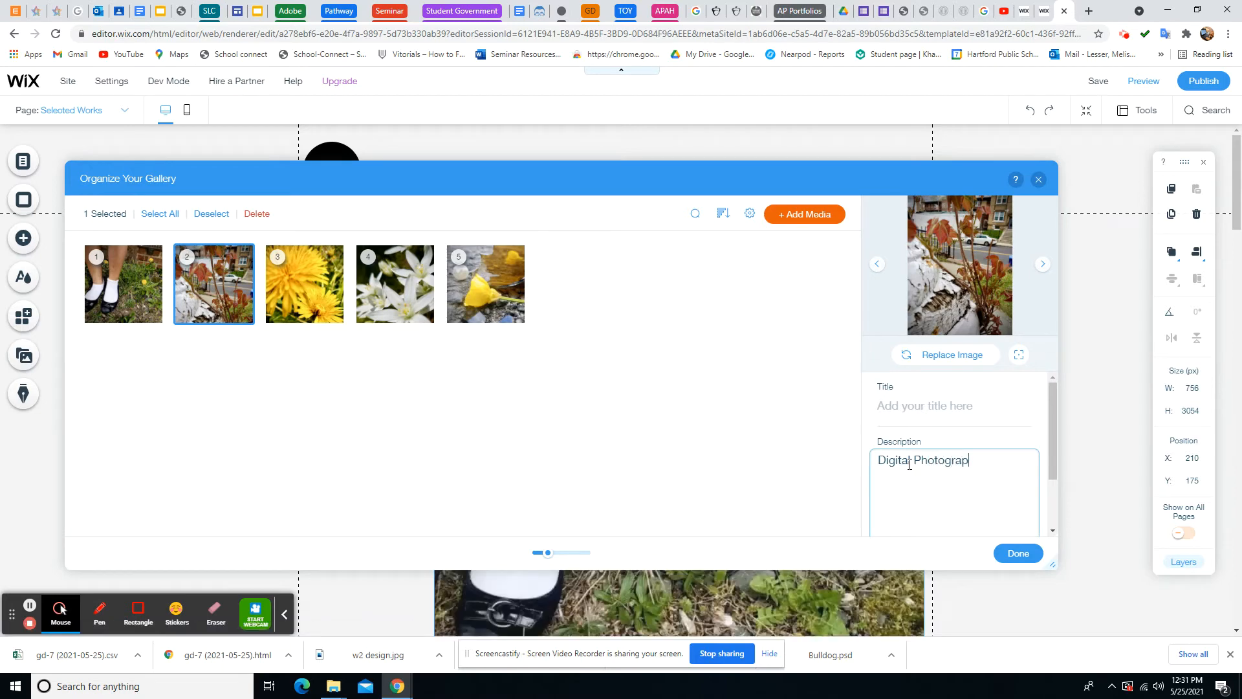
{"action": "type", "text": "graphy"}
{"action": "key", "text": "Return"}
{"action": "type", "text": "9"}
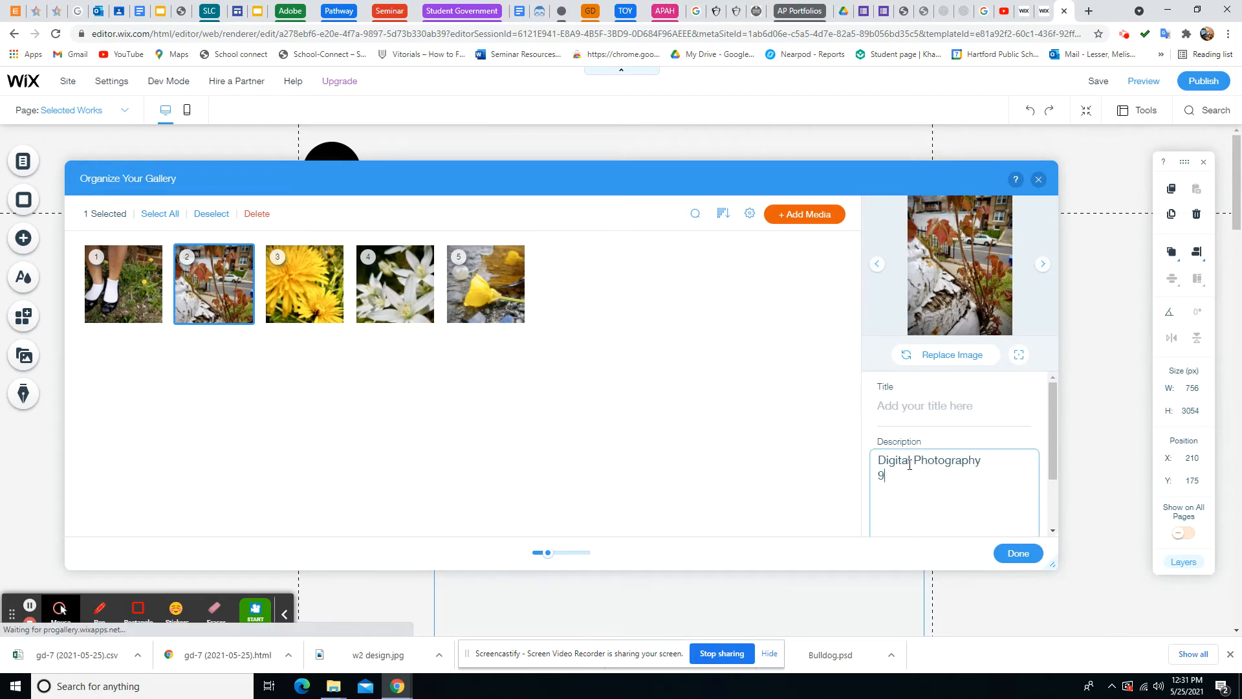
{"action": "type", "text": "x12 i"}
{"action": "key", "text": "BackSpace"}
{"action": "key", "text": "BackSpace"}
{"action": "key", "text": "BackSpace"}
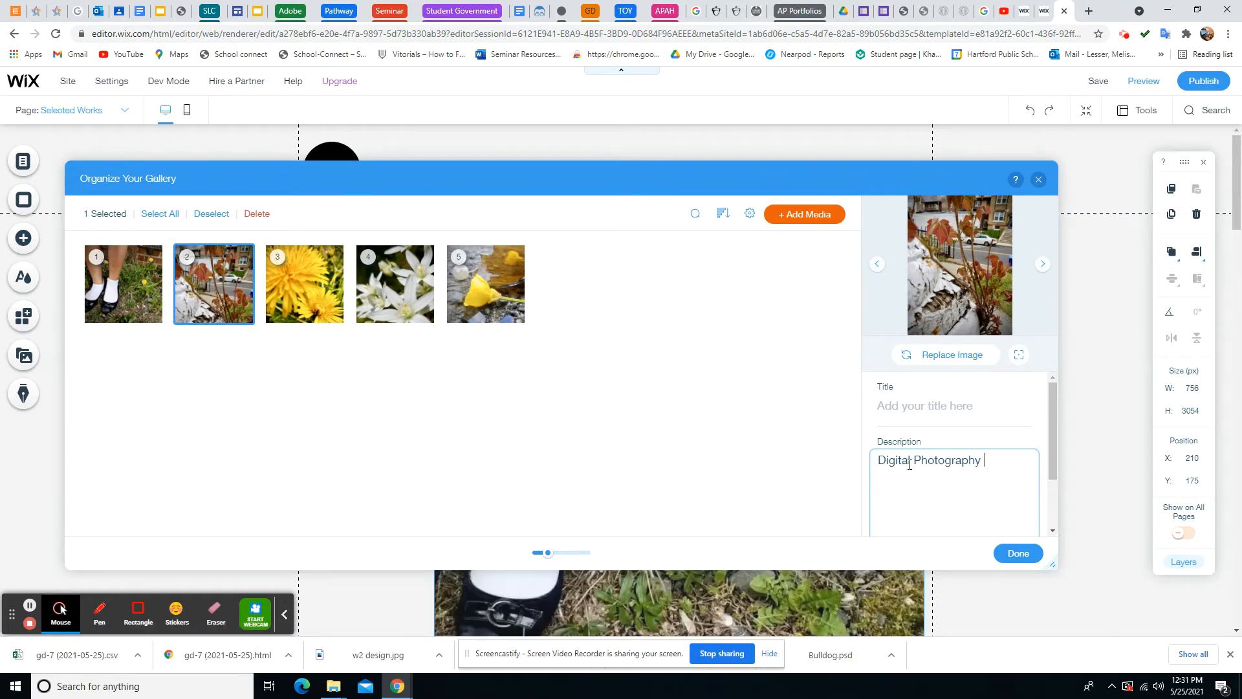
{"action": "type", "text": "1"}
{"action": "key", "text": "BackSpace"}
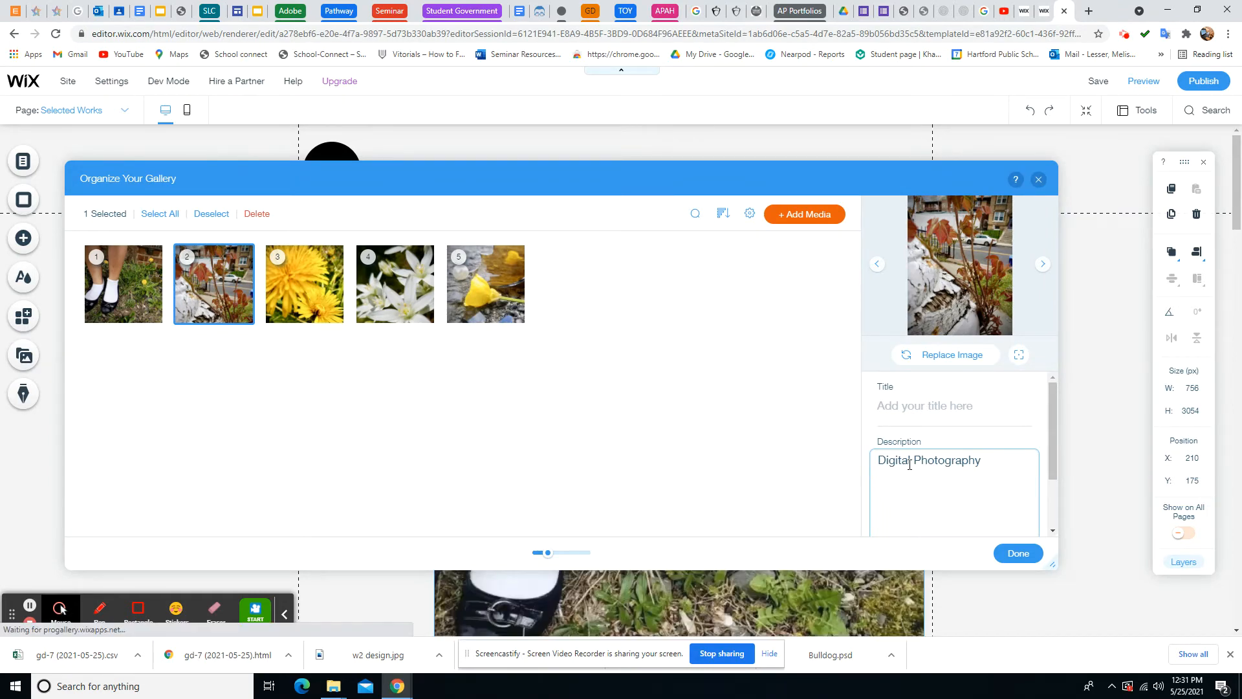
{"action": "key", "text": "Return"}
{"action": "type", "text": "12x9 in"}
{"action": "key", "text": "Return"}
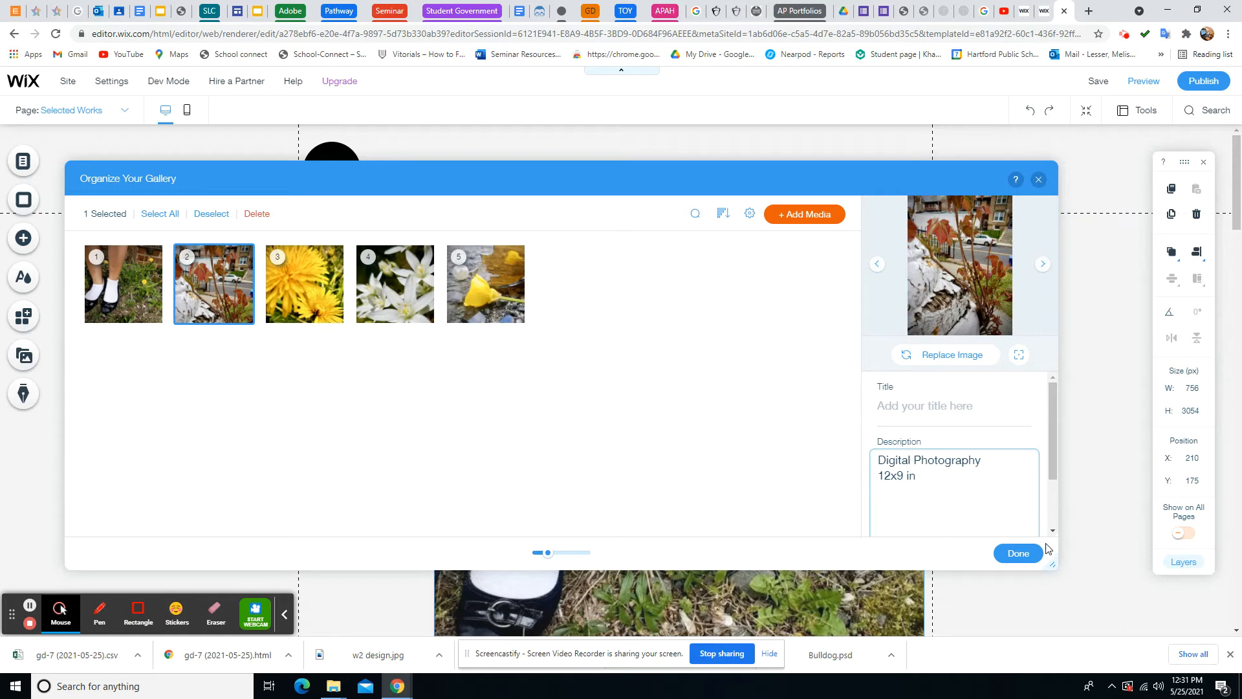
Close the gallery organizer and look through the Sustained Investigation and Selected Works pages
{"action": "left_click", "coordinate": [1018, 553]}
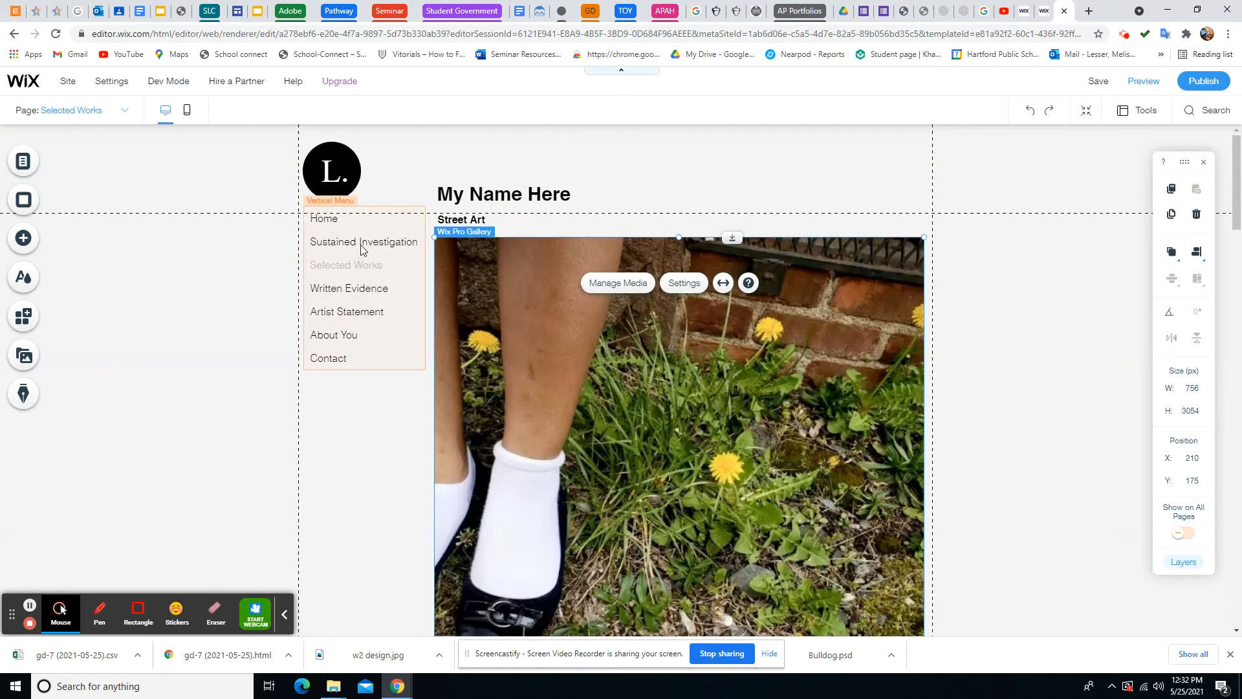
{"action": "left_click", "coordinate": [22, 161]}
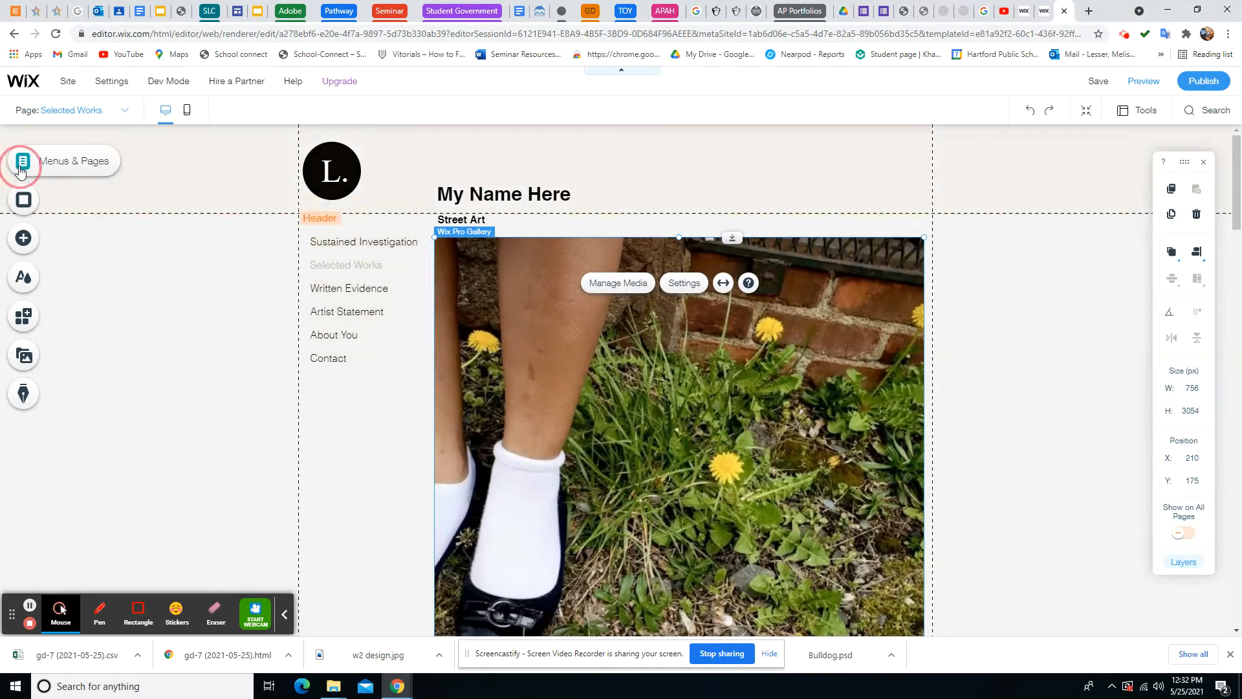
{"action": "left_click", "coordinate": [215, 232]}
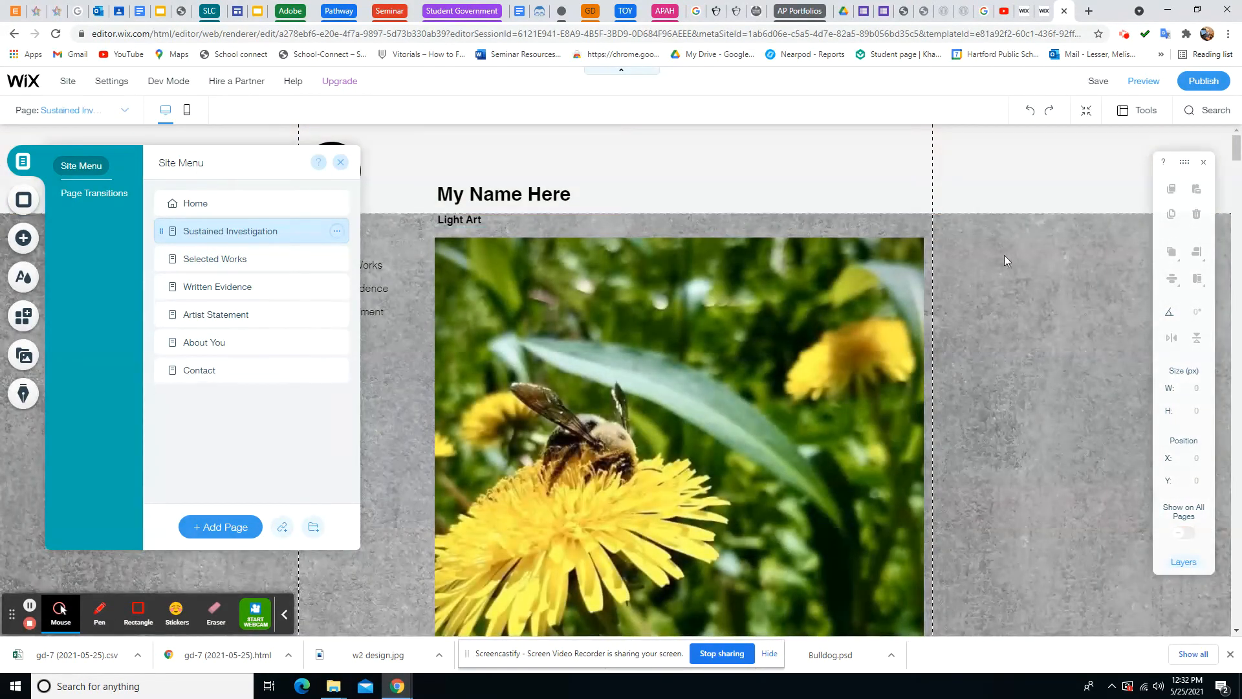
{"action": "left_click", "coordinate": [238, 259]}
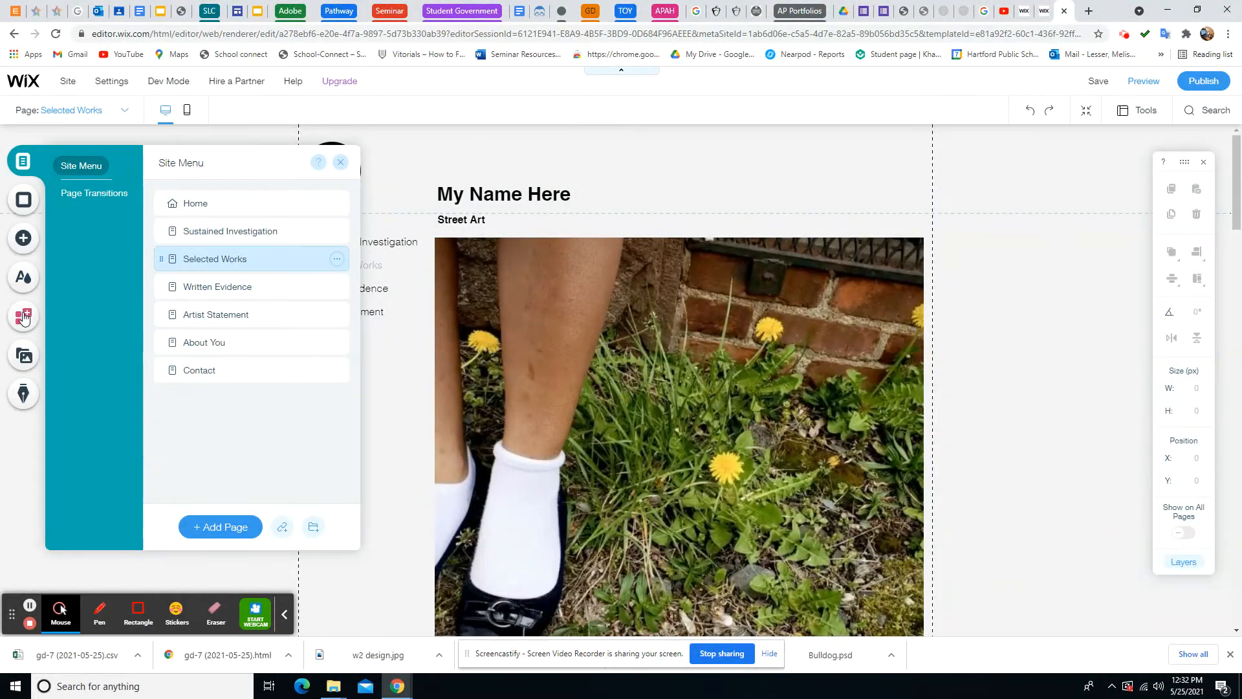
Browse the theme, apps and media panels, then show the Contact & Forms elements
{"action": "left_click", "coordinate": [24, 285]}
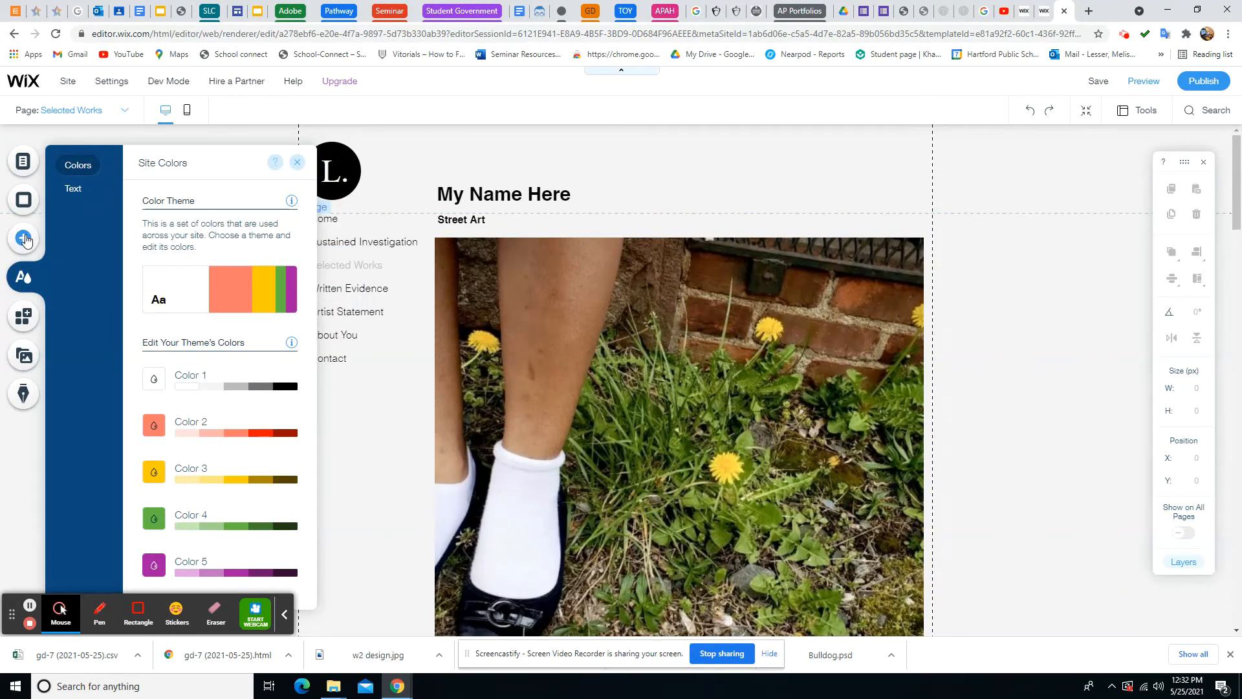
{"action": "left_click", "coordinate": [25, 315]}
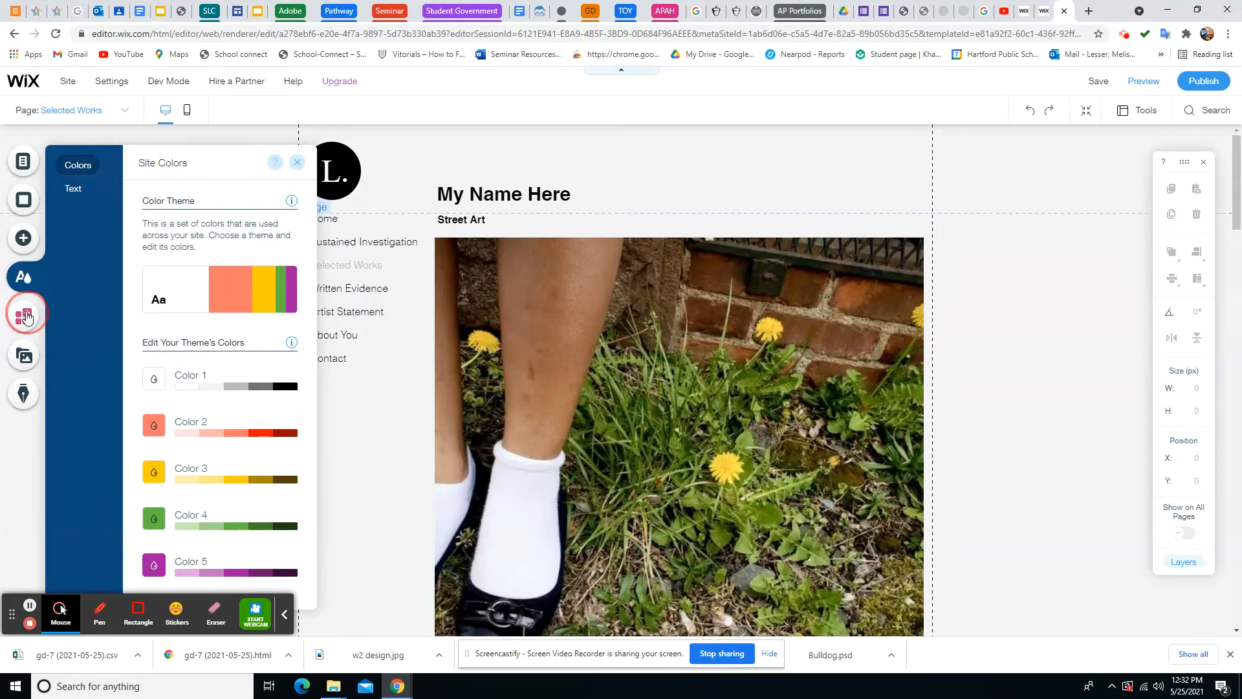
{"action": "left_click", "coordinate": [25, 357]}
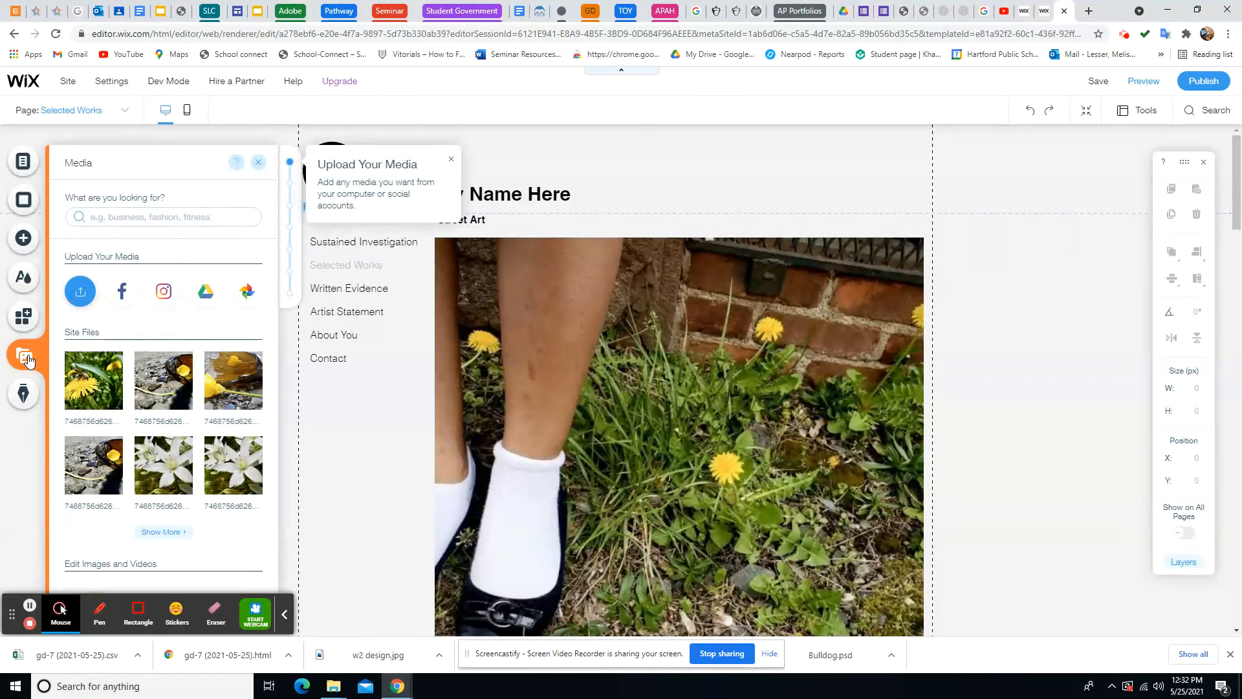
{"action": "left_click", "coordinate": [24, 250]}
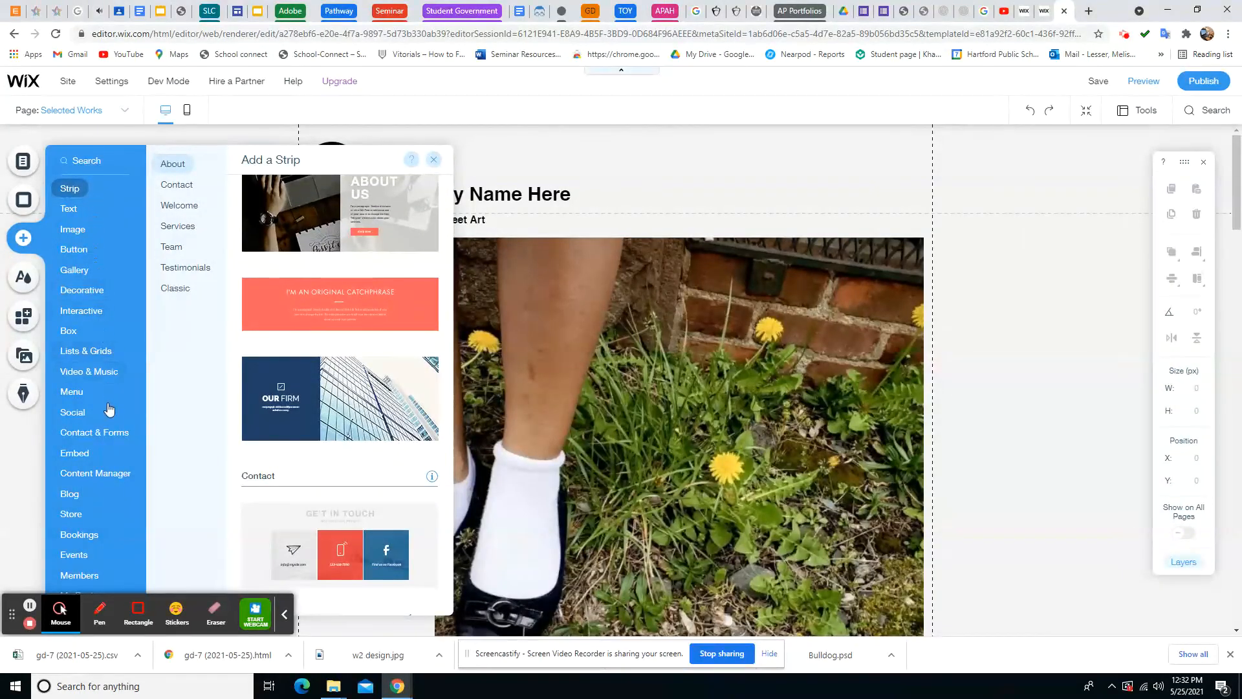
{"action": "left_click", "coordinate": [85, 432]}
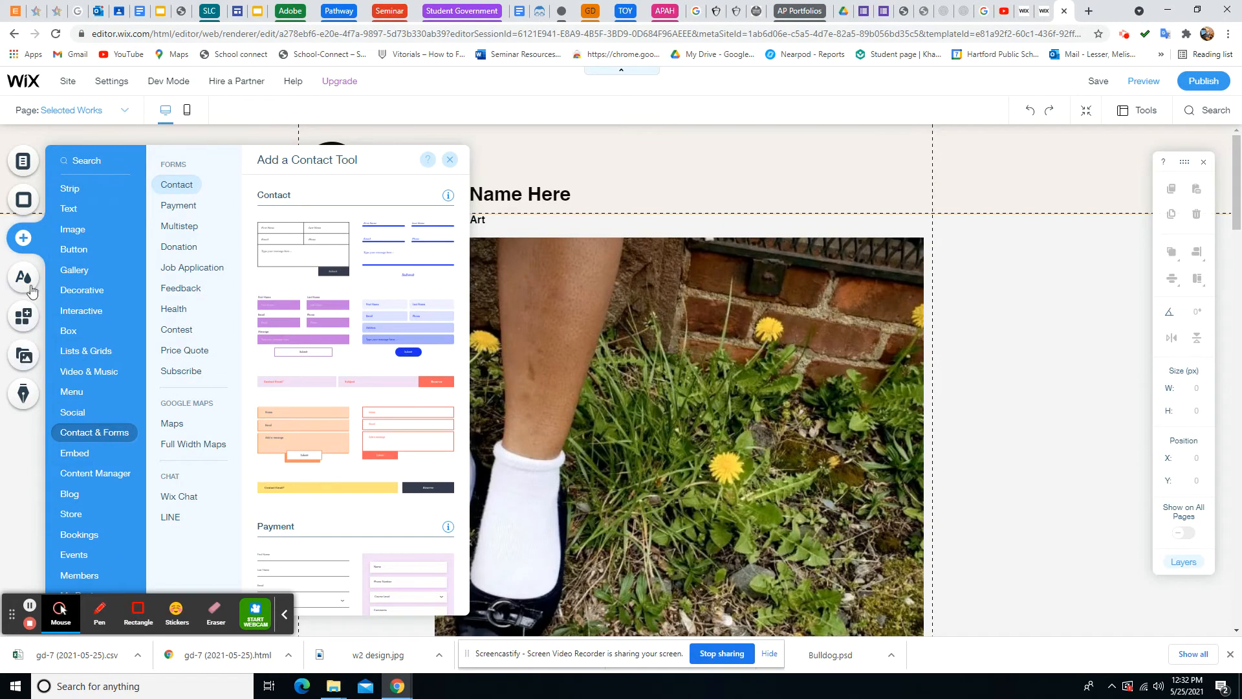
Set the page background to the Concrete Building photo after trying the pastel gradient
{"action": "left_click", "coordinate": [24, 202]}
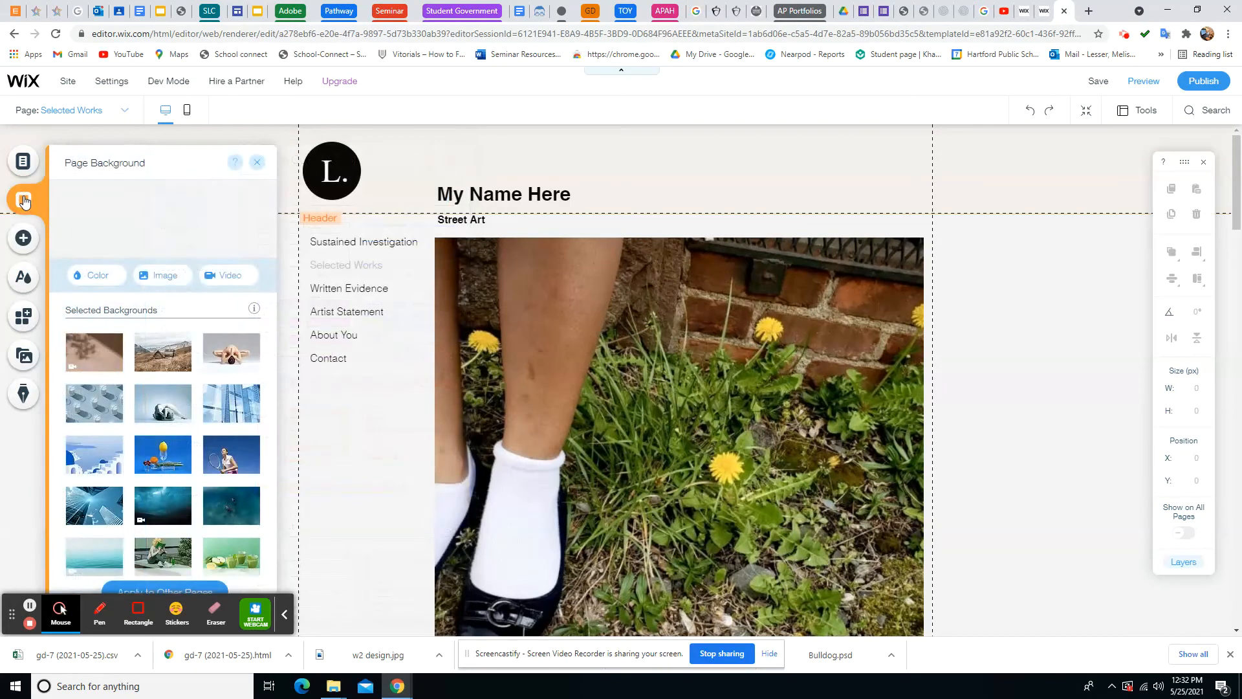
{"action": "scroll", "coordinate": [191, 430], "scroll_direction": "down", "scroll_amount": 5}
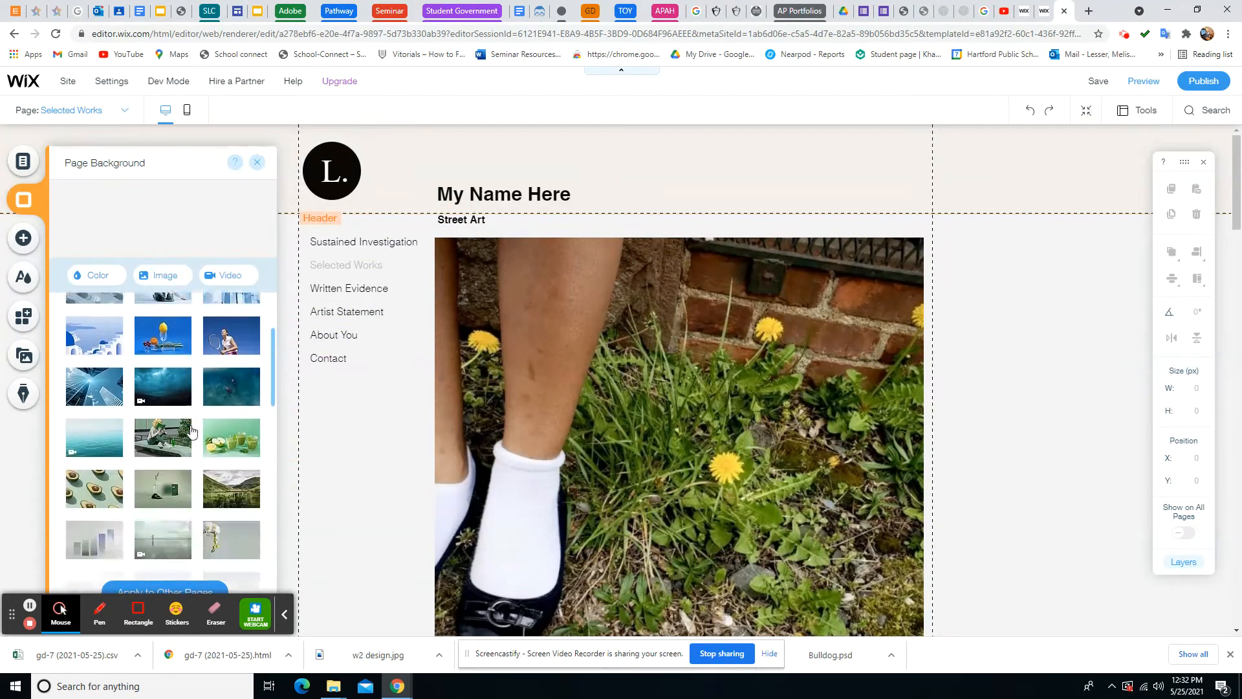
{"action": "scroll", "coordinate": [191, 430], "scroll_direction": "down", "scroll_amount": 8}
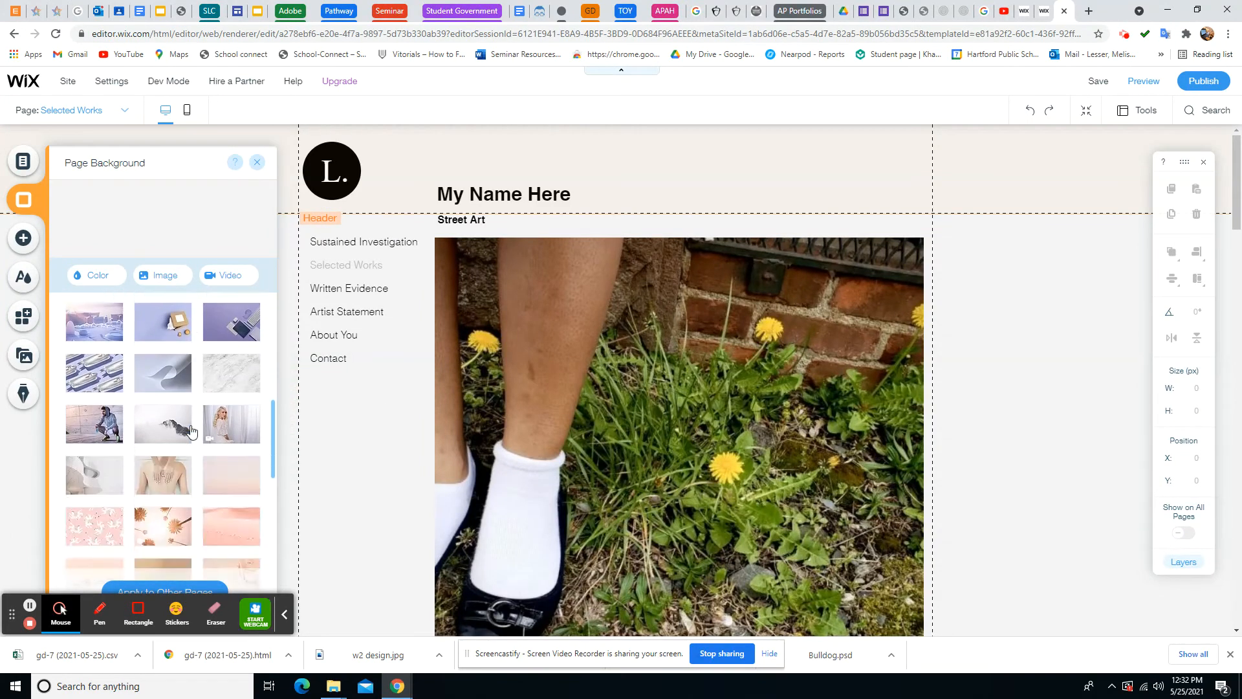
{"action": "scroll", "coordinate": [179, 419], "scroll_direction": "down", "scroll_amount": 2}
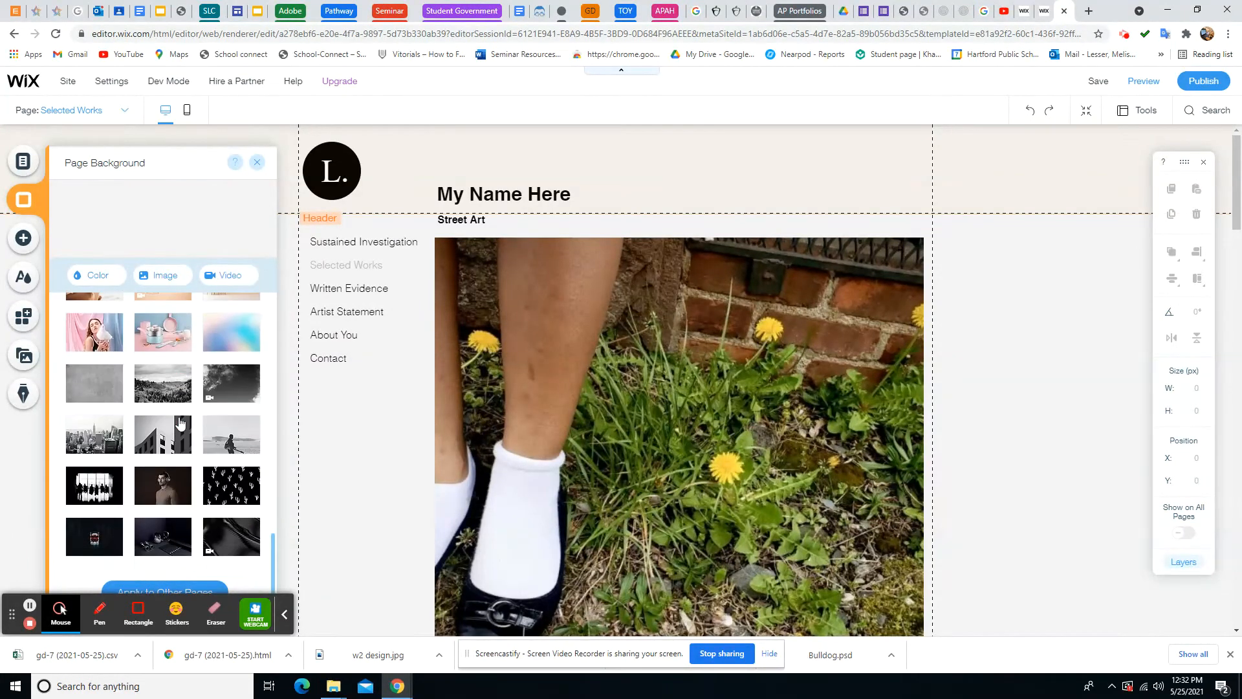
{"action": "left_click", "coordinate": [234, 335]}
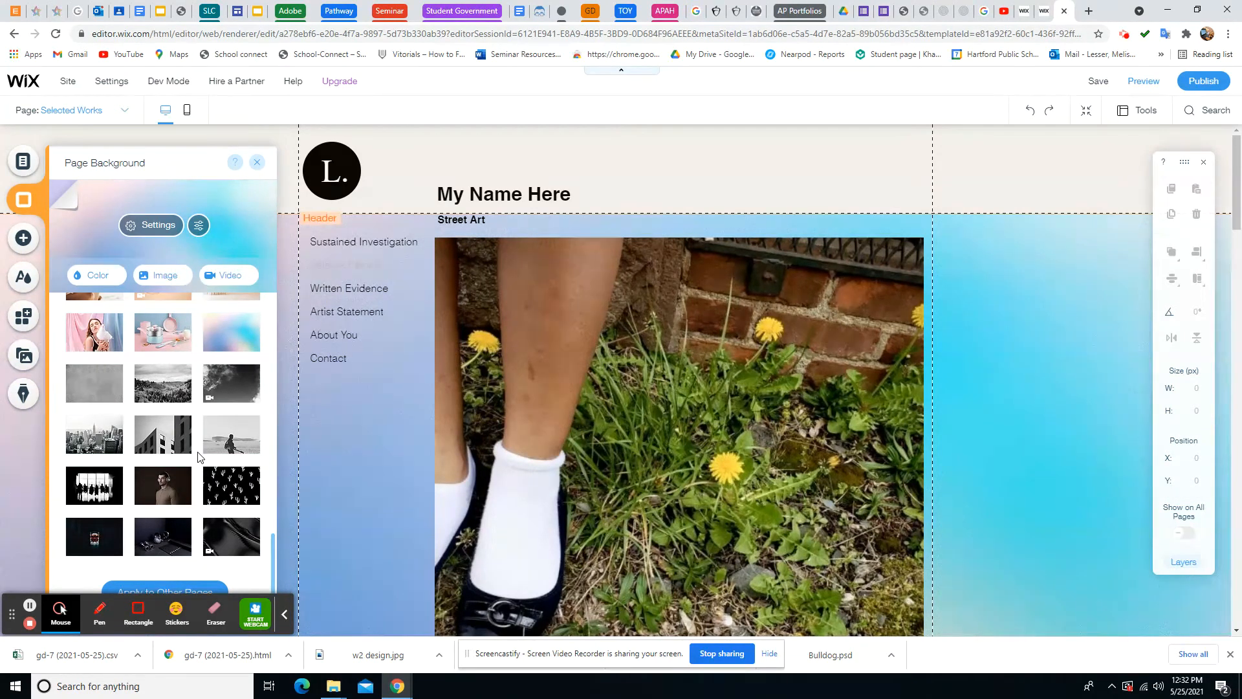
{"action": "mouse_move", "coordinate": [219, 525]}
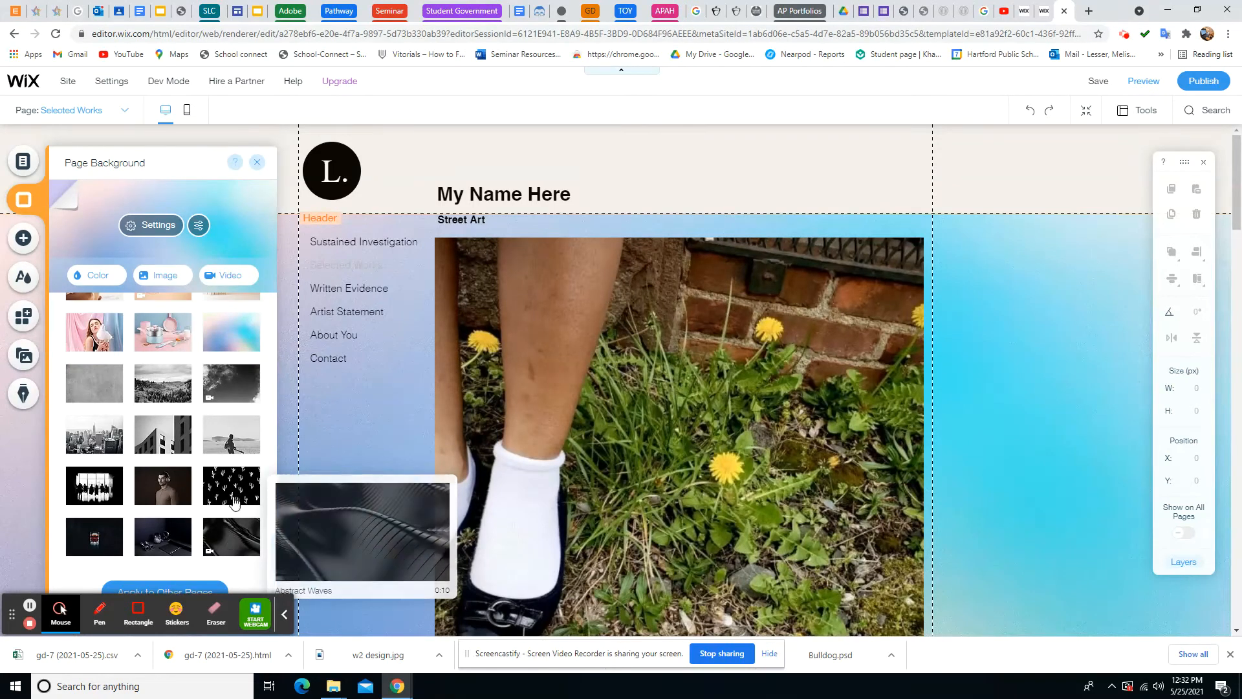
{"action": "mouse_move", "coordinate": [202, 495]}
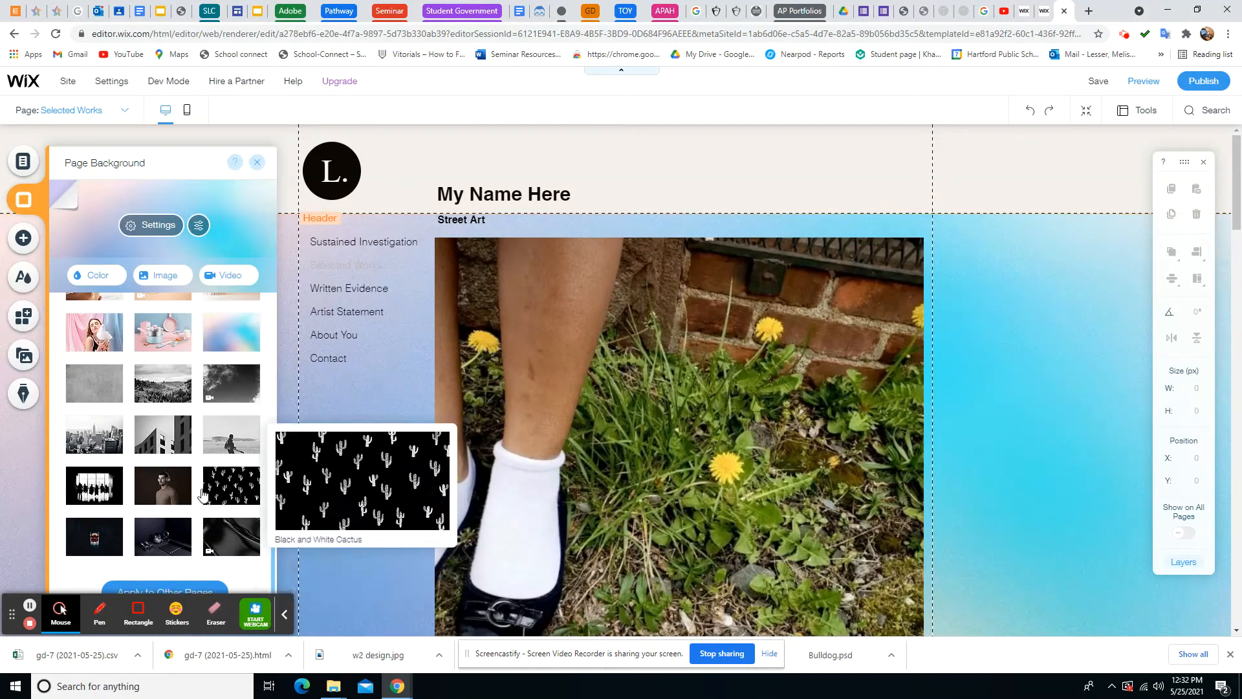
{"action": "left_click", "coordinate": [173, 446]}
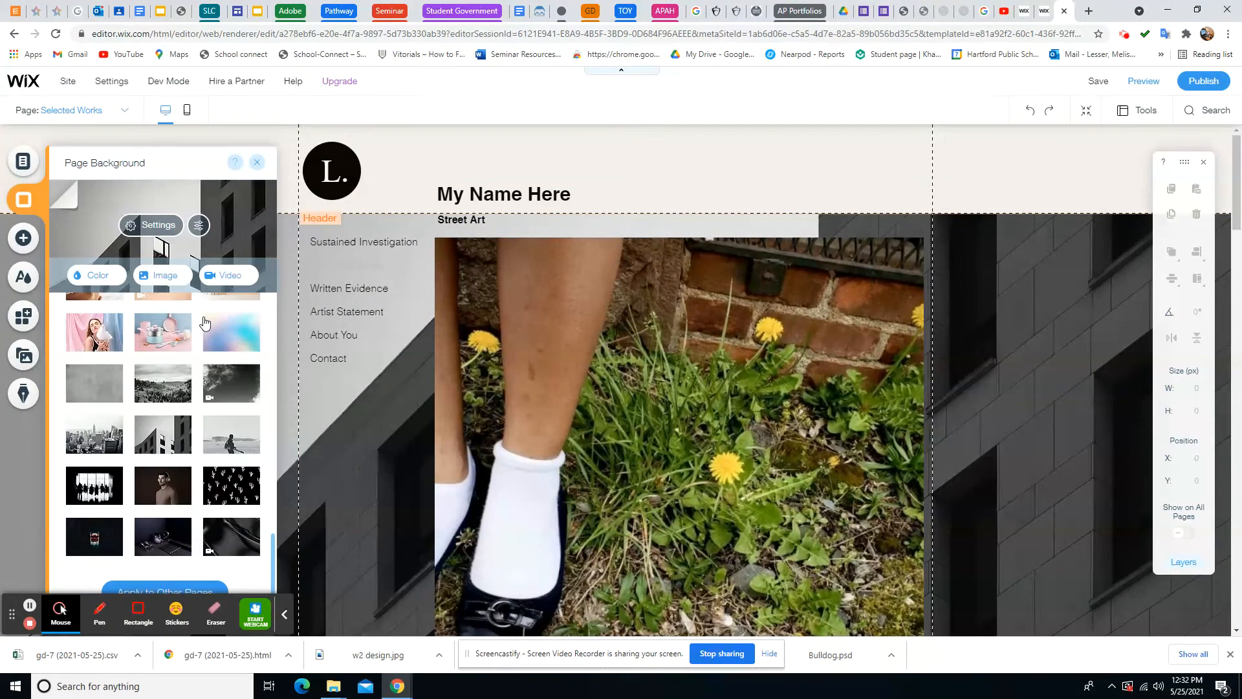
Search the background image library for 'abstract' and filter results to the Abstract category
{"action": "left_click", "coordinate": [165, 276]}
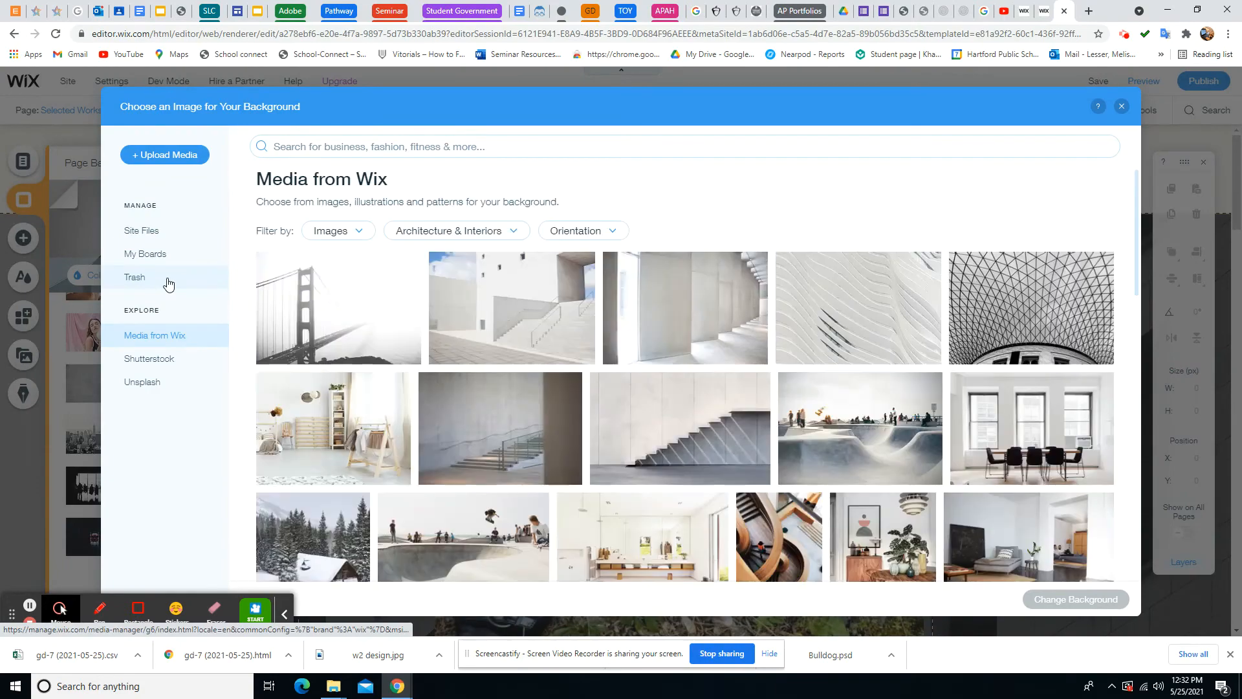
{"action": "scroll", "coordinate": [701, 447], "scroll_direction": "down", "scroll_amount": 10}
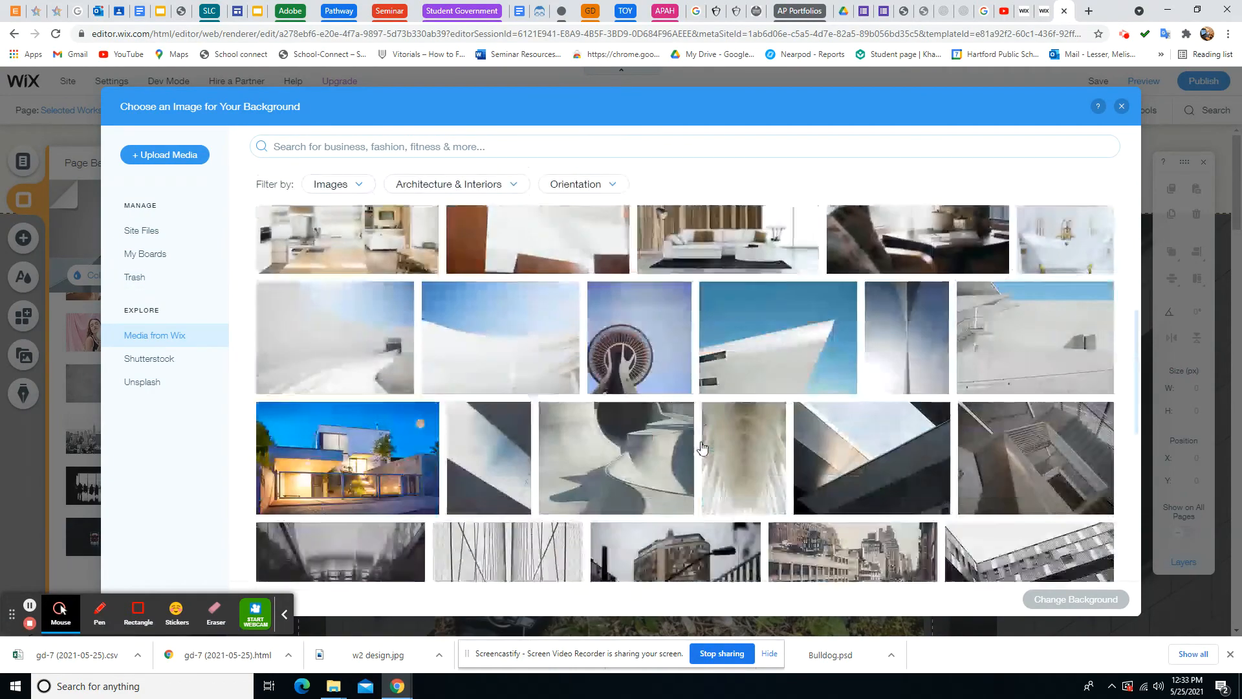
{"action": "scroll", "coordinate": [702, 446], "scroll_direction": "down", "scroll_amount": 5}
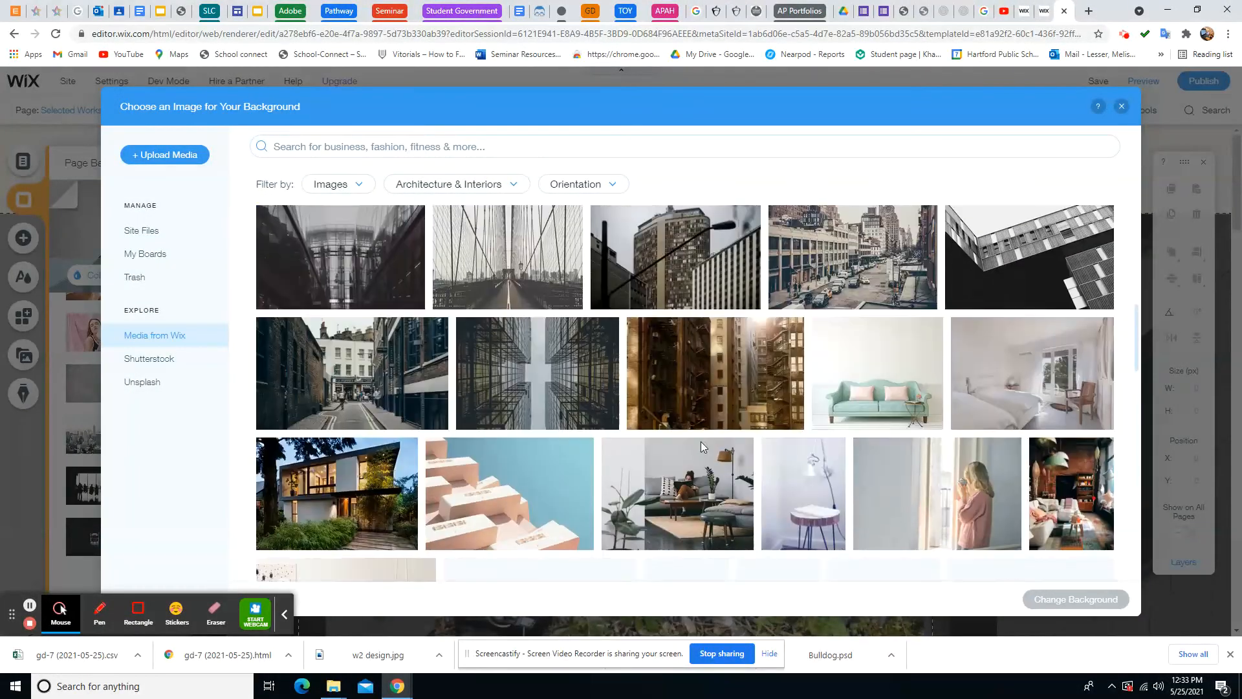
{"action": "scroll", "coordinate": [702, 447], "scroll_direction": "down", "scroll_amount": 5}
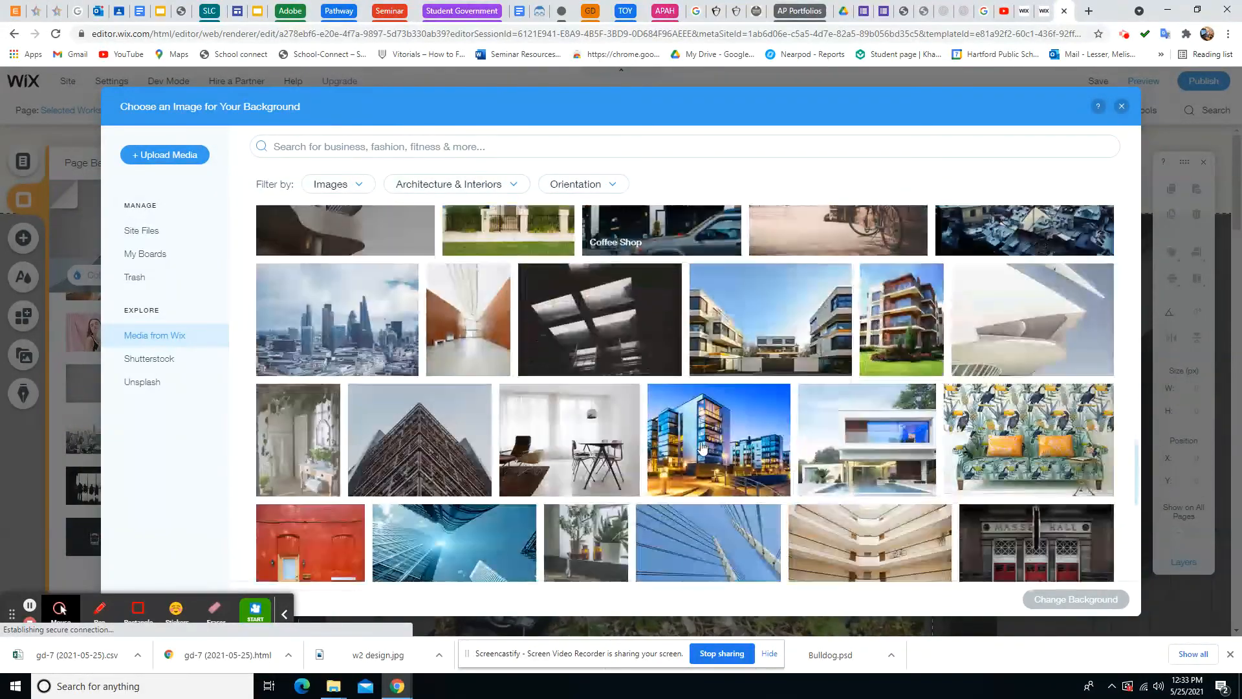
{"action": "left_click", "coordinate": [397, 143]}
{"action": "type", "text": "abs"}
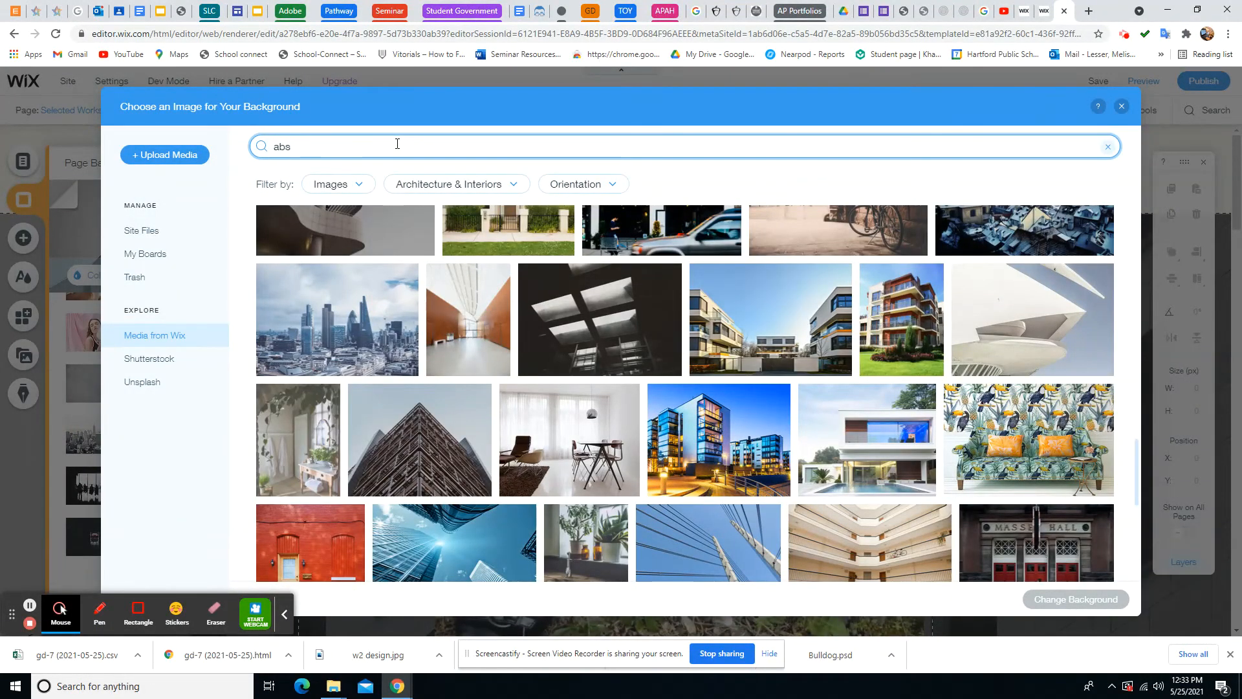
{"action": "type", "text": "tract"}
{"action": "key", "text": "Return"}
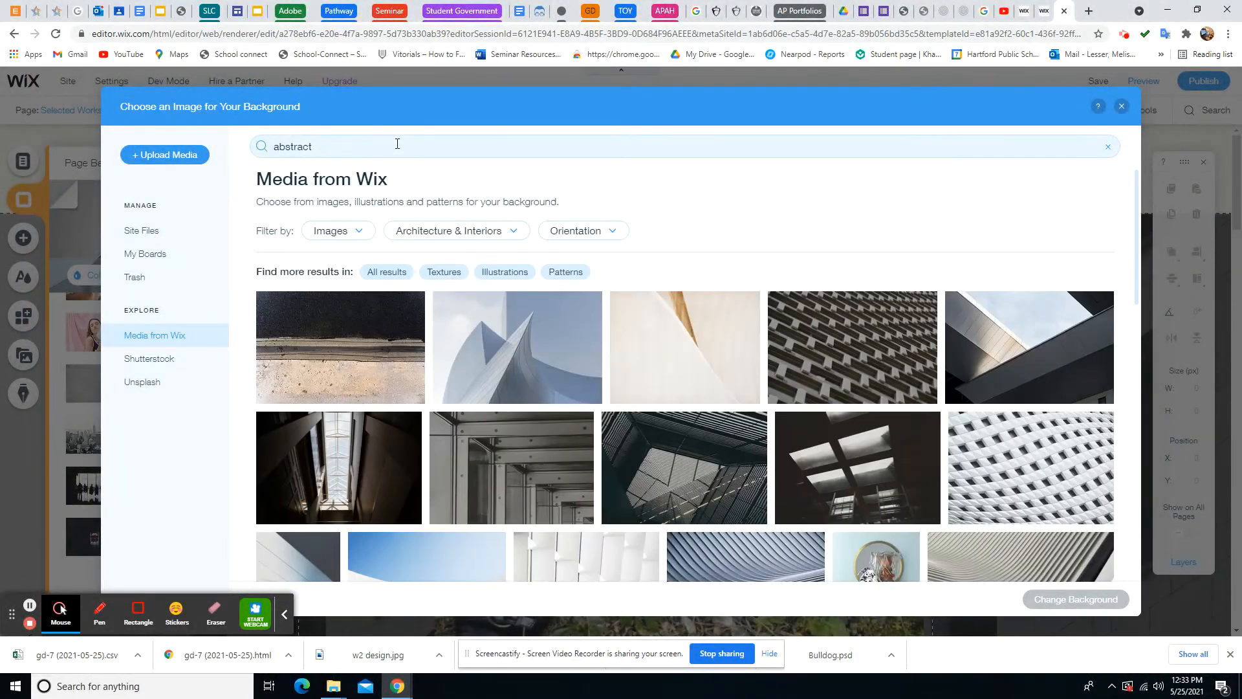
{"action": "scroll", "coordinate": [707, 362], "scroll_direction": "down", "scroll_amount": 3}
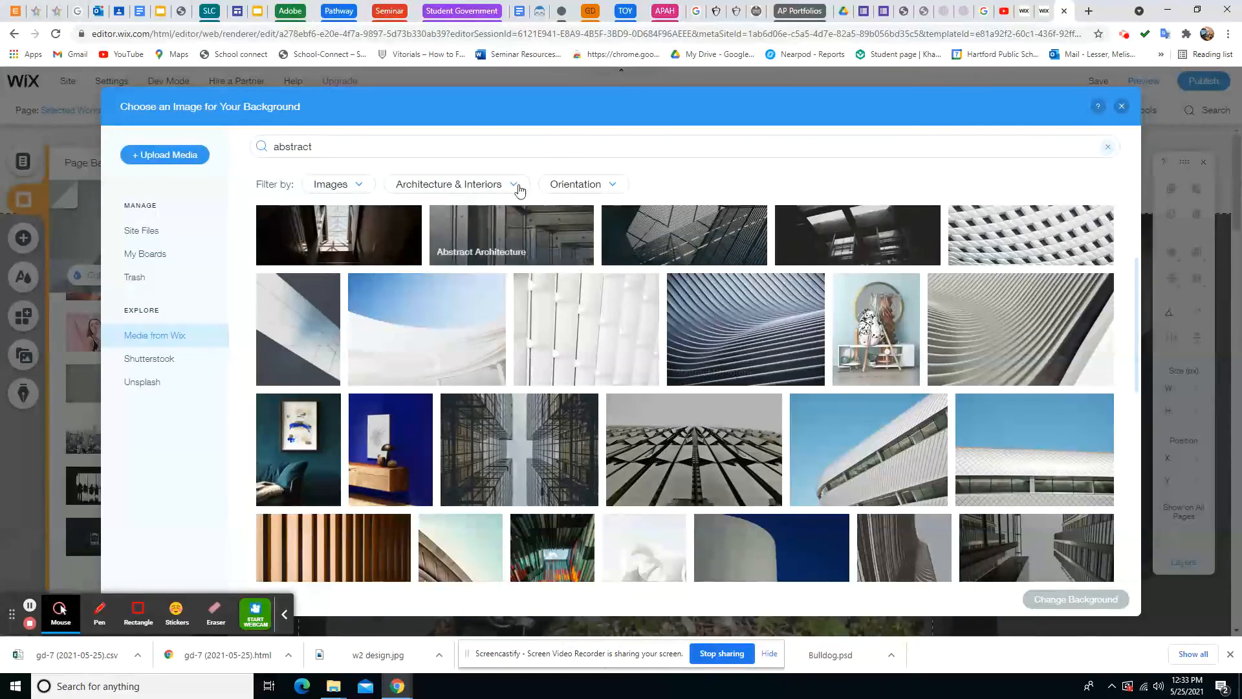
{"action": "left_click", "coordinate": [516, 186]}
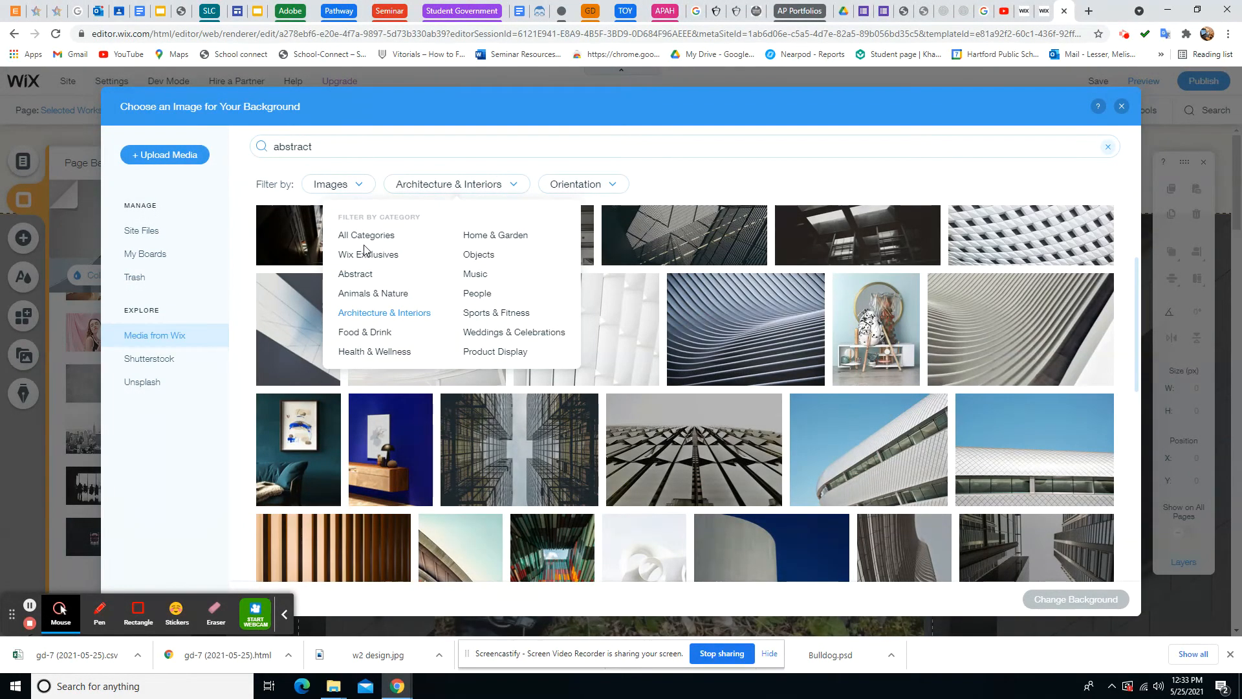
{"action": "left_click", "coordinate": [363, 274]}
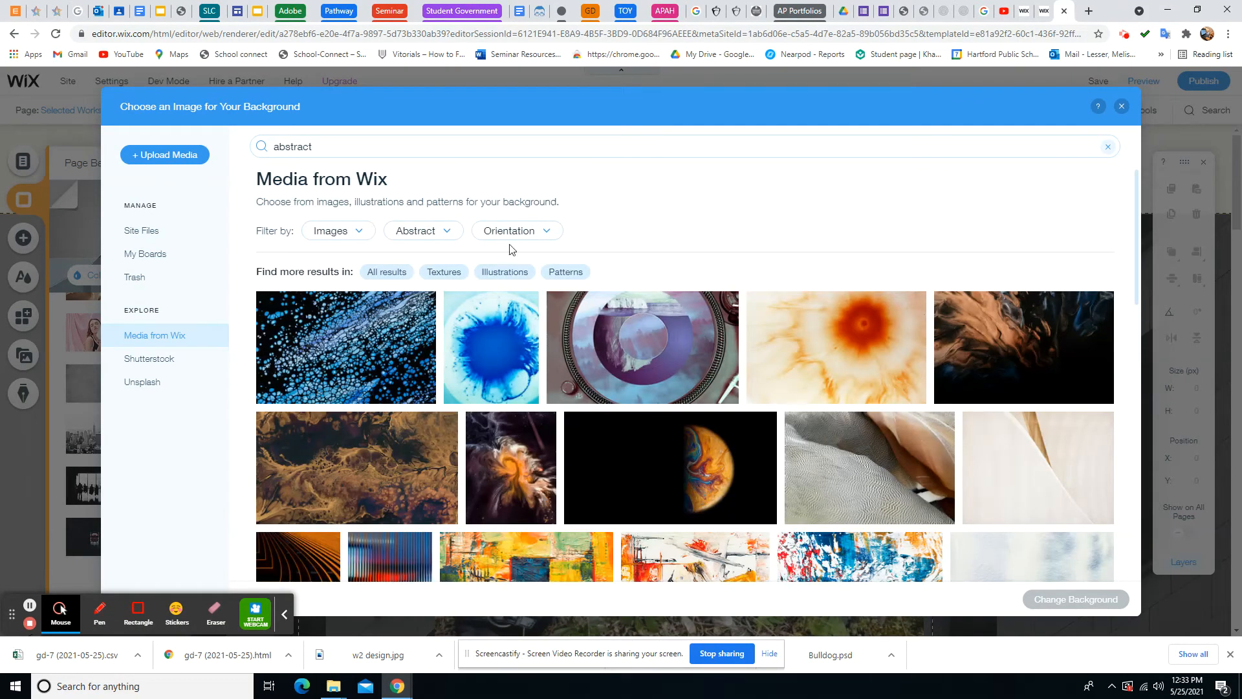
Scroll the abstract results and apply the Blue Smoke image as the page background
{"action": "scroll", "coordinate": [582, 352], "scroll_direction": "down", "scroll_amount": 10}
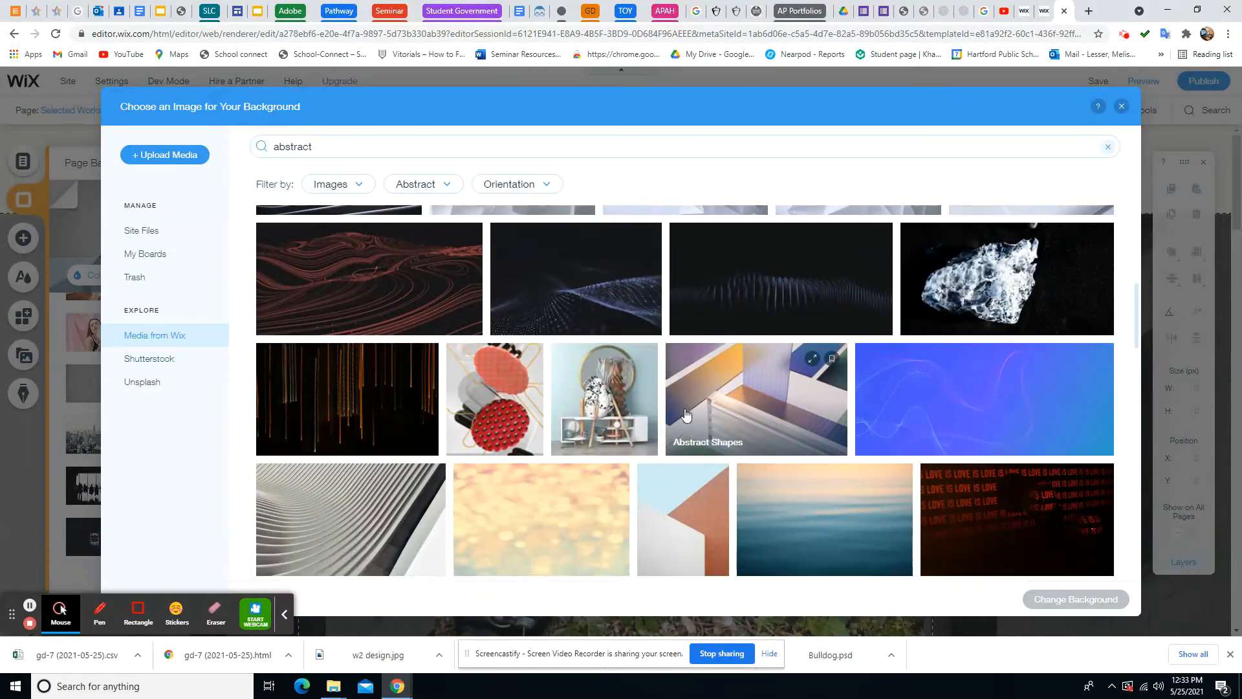
{"action": "scroll", "coordinate": [686, 414], "scroll_direction": "down", "scroll_amount": 6}
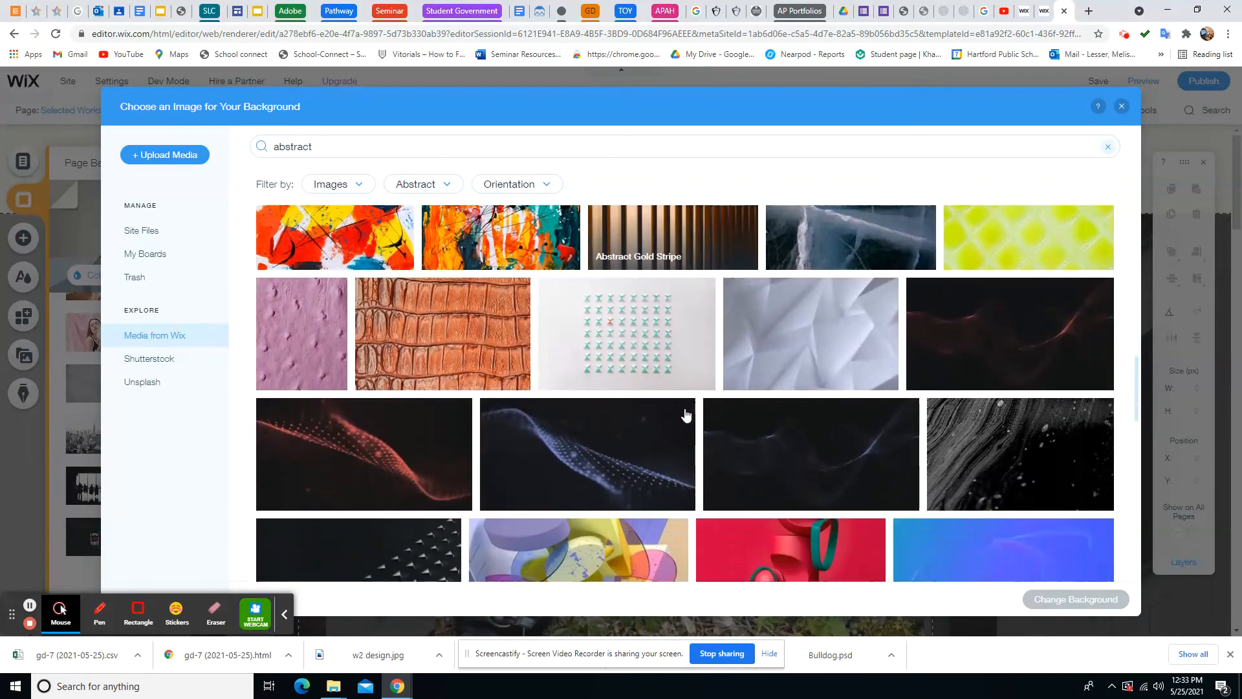
{"action": "scroll", "coordinate": [686, 414], "scroll_direction": "down", "scroll_amount": 2}
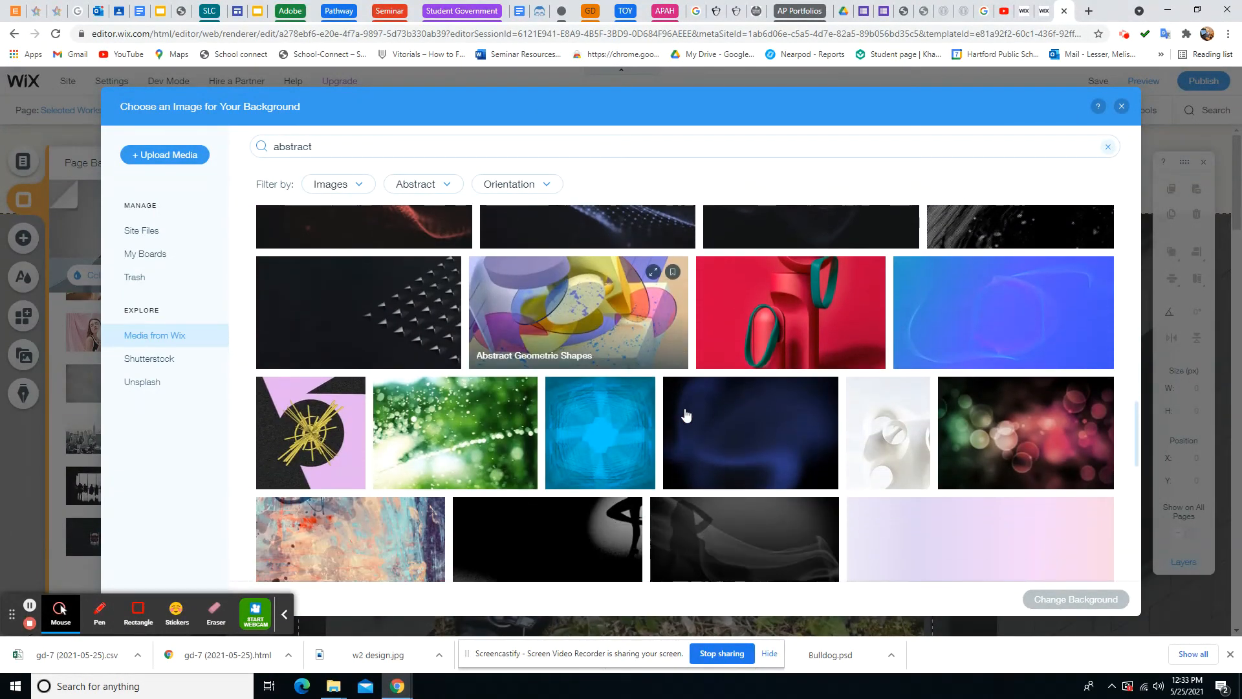
{"action": "scroll", "coordinate": [687, 414], "scroll_direction": "down", "scroll_amount": 2}
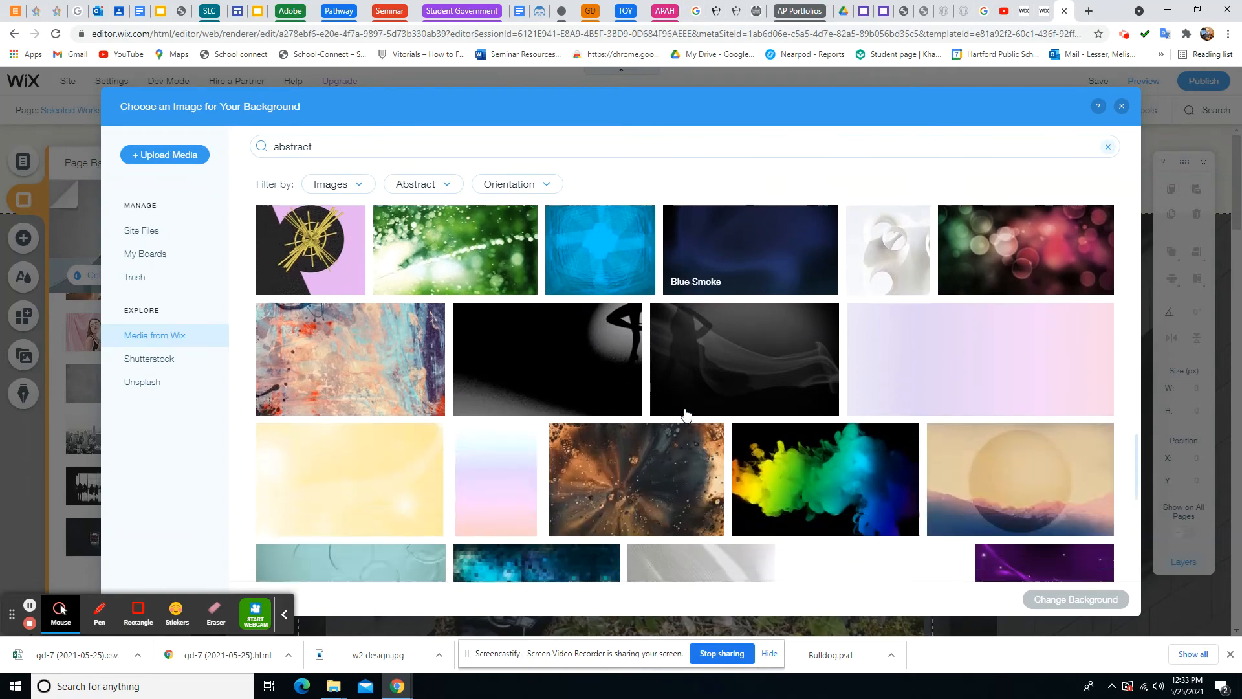
{"action": "scroll", "coordinate": [687, 414], "scroll_direction": "down", "scroll_amount": 3}
{"action": "scroll", "coordinate": [686, 414], "scroll_direction": "down", "scroll_amount": 2}
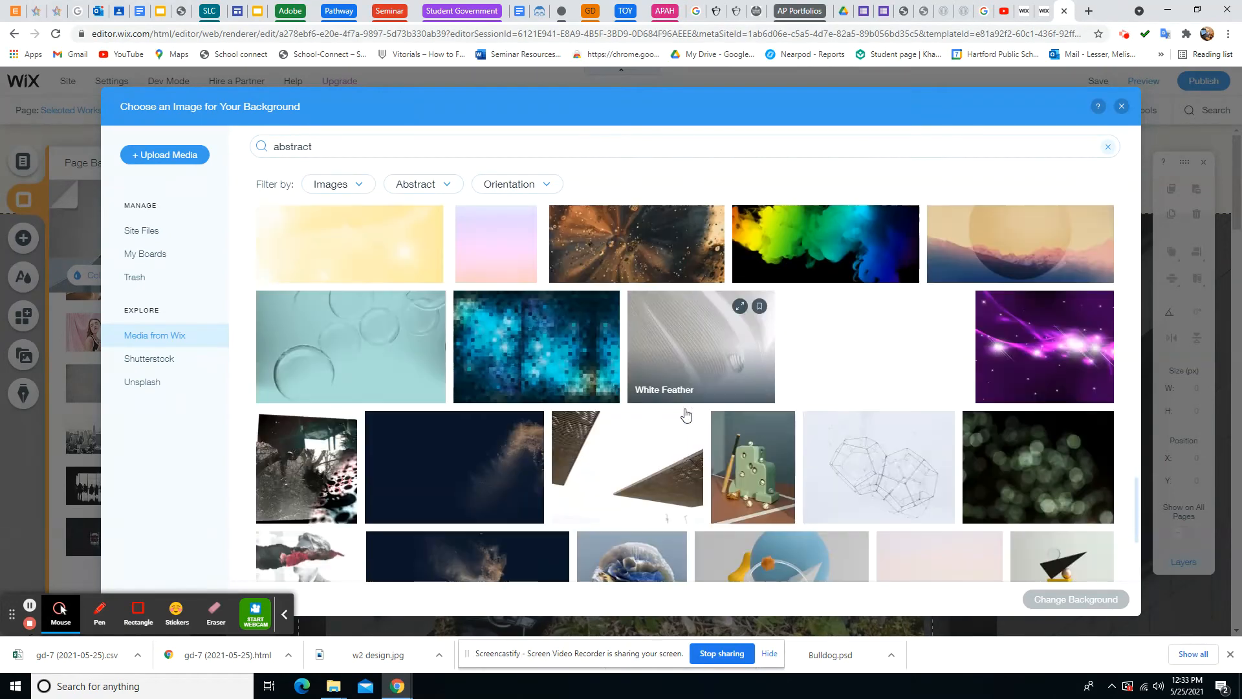
{"action": "scroll", "coordinate": [686, 414], "scroll_direction": "up", "scroll_amount": 4}
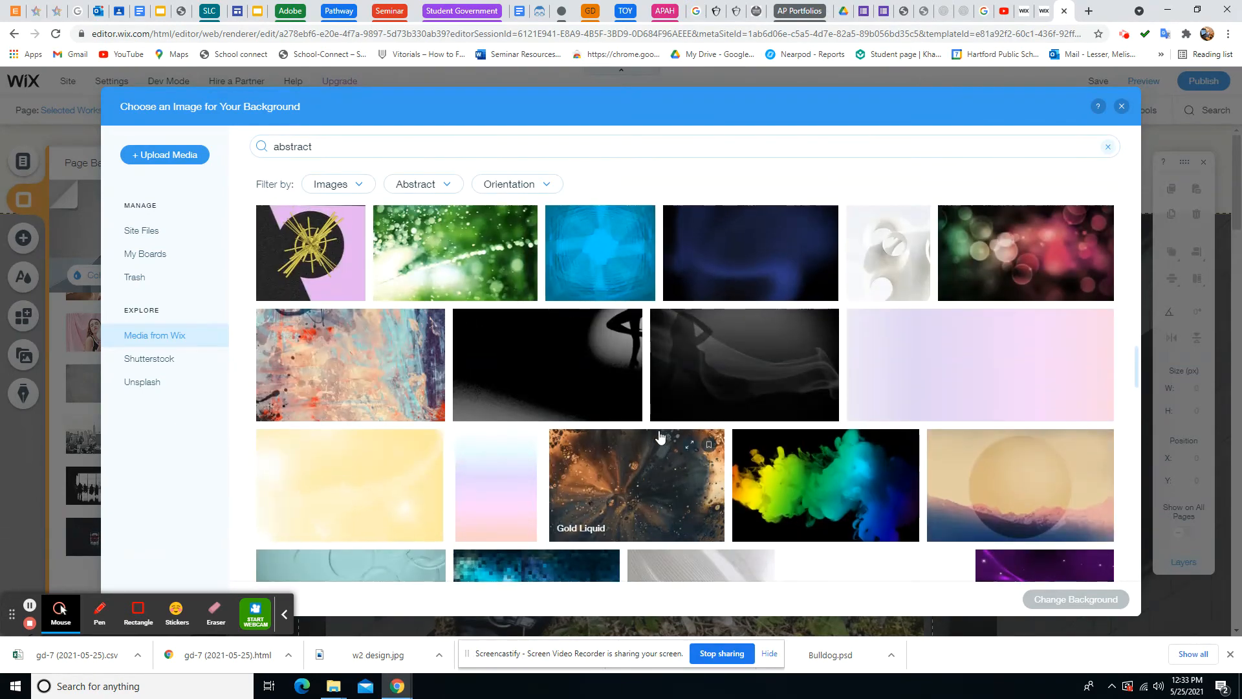
{"action": "scroll", "coordinate": [686, 414], "scroll_direction": "up", "scroll_amount": 2}
{"action": "left_click", "coordinate": [720, 388]}
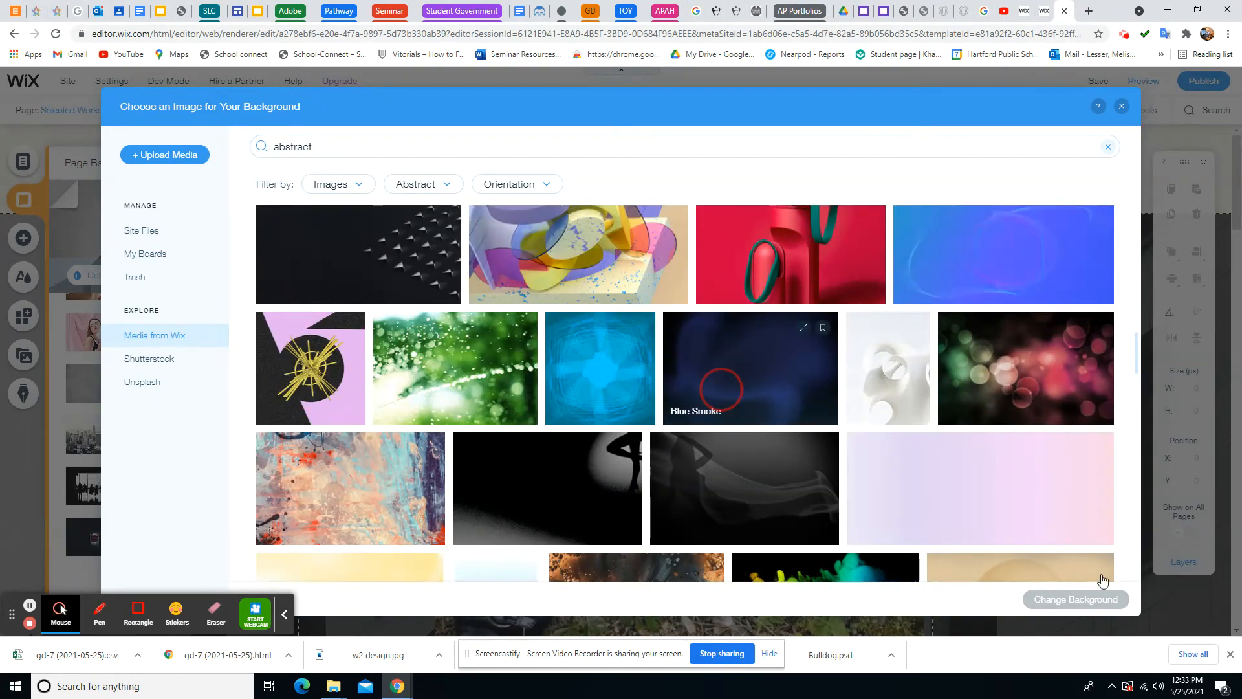
{"action": "left_click", "coordinate": [1061, 601]}
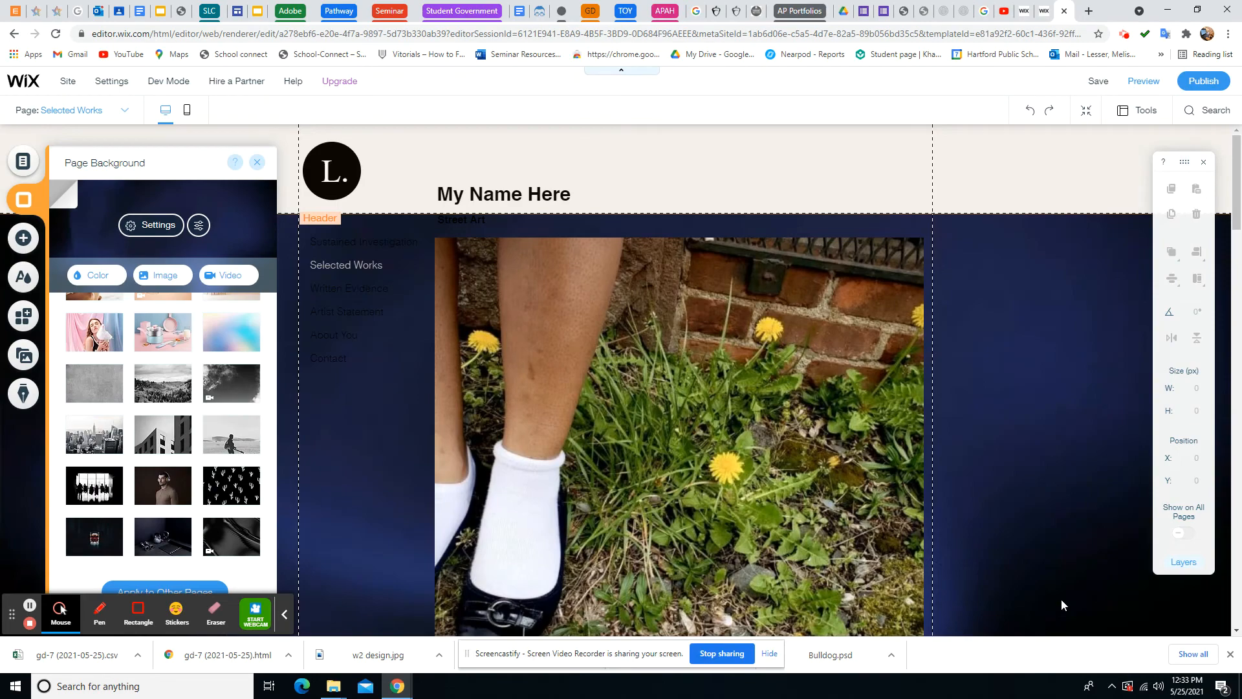
Scroll to check the dark Blue Smoke background, then close the Page Background panel
{"action": "scroll", "coordinate": [671, 410], "scroll_direction": "down", "scroll_amount": 7}
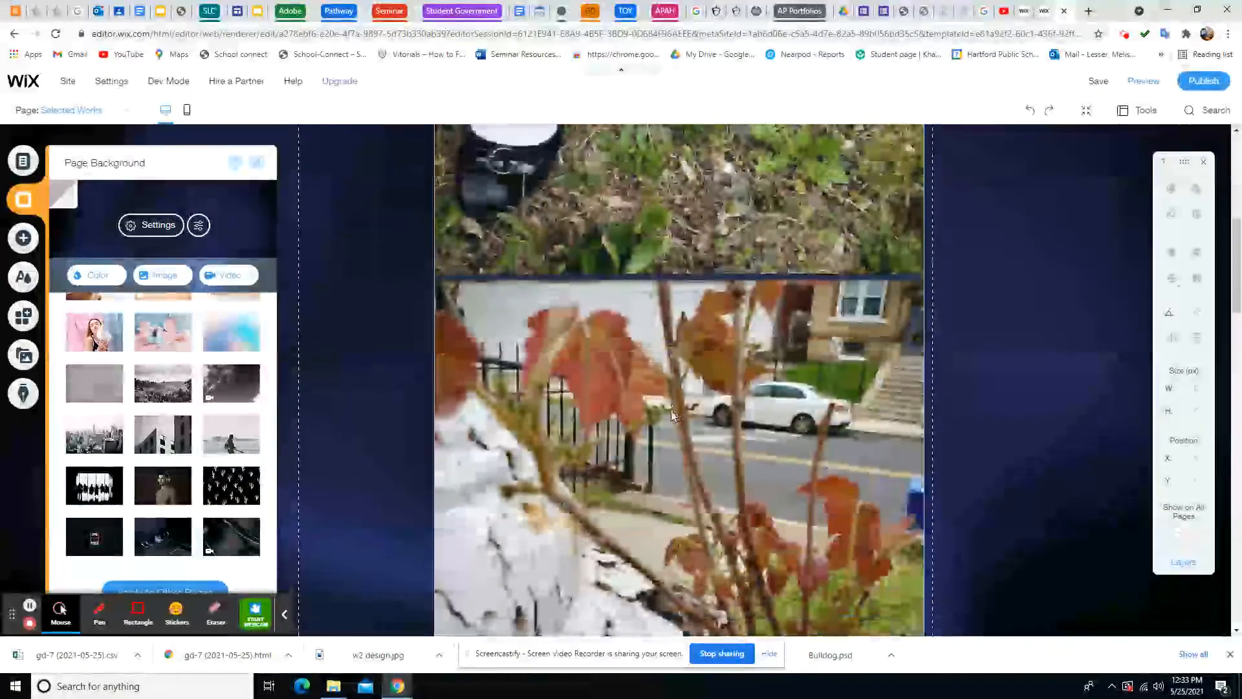
{"action": "scroll", "coordinate": [670, 410], "scroll_direction": "down", "scroll_amount": 5}
{"action": "scroll", "coordinate": [670, 410], "scroll_direction": "up", "scroll_amount": 15}
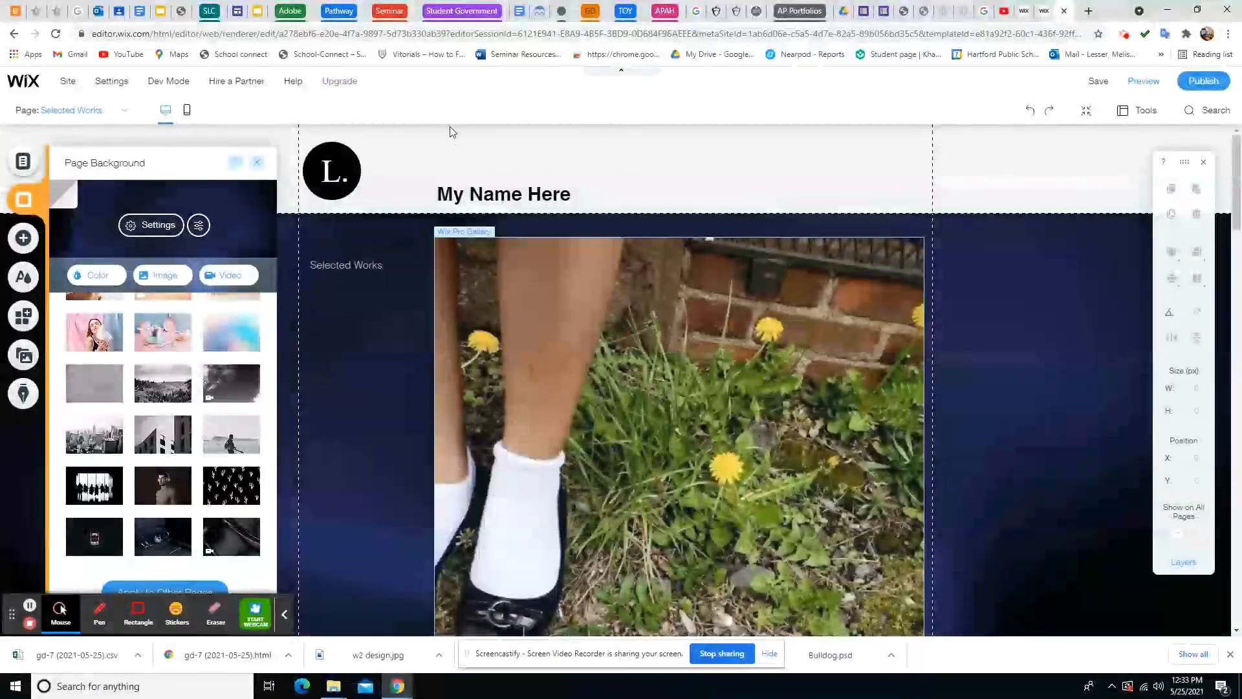
{"action": "left_click", "coordinate": [420, 146]}
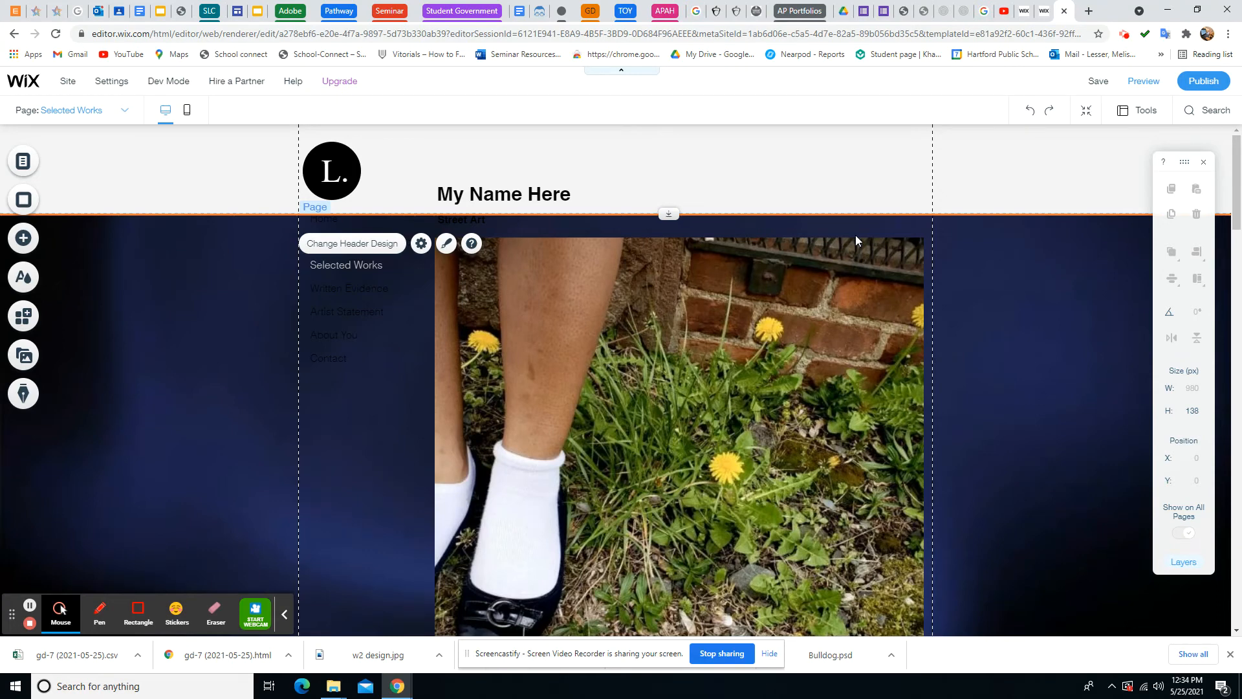
Switch to the Written Evidence page from the site pages list and open the Add elements panel
{"action": "left_click", "coordinate": [24, 161]}
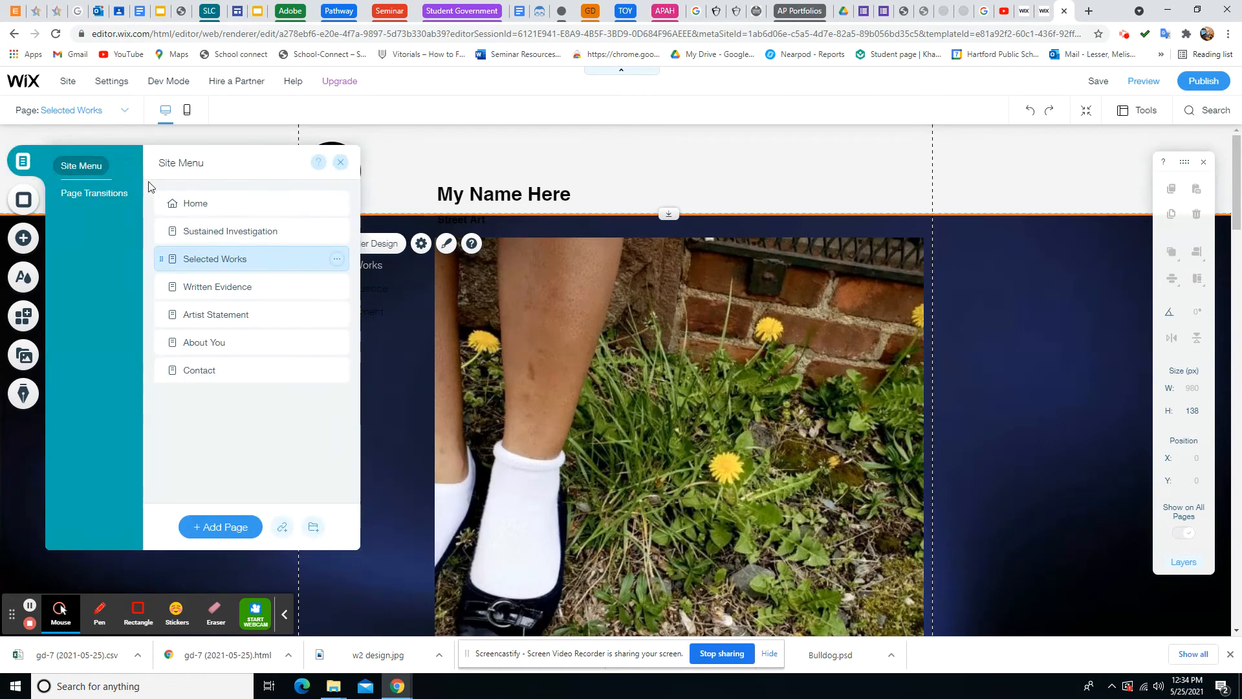
{"action": "left_click", "coordinate": [210, 291]}
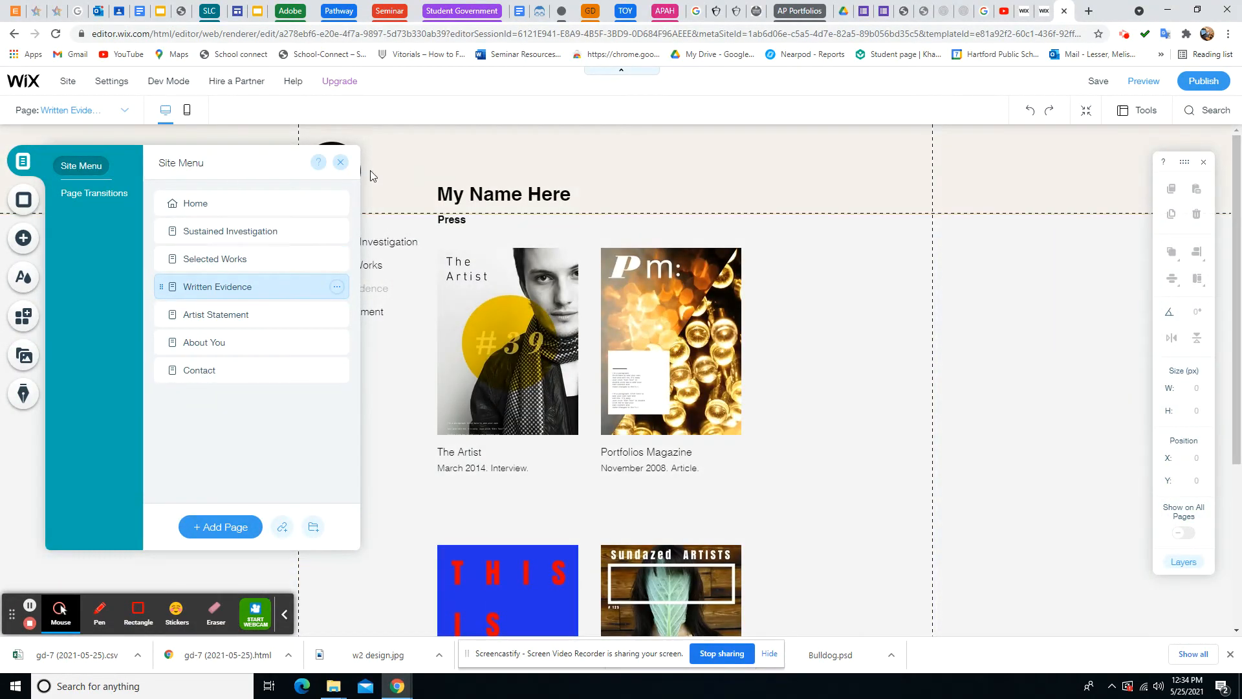
{"action": "left_click", "coordinate": [447, 168]}
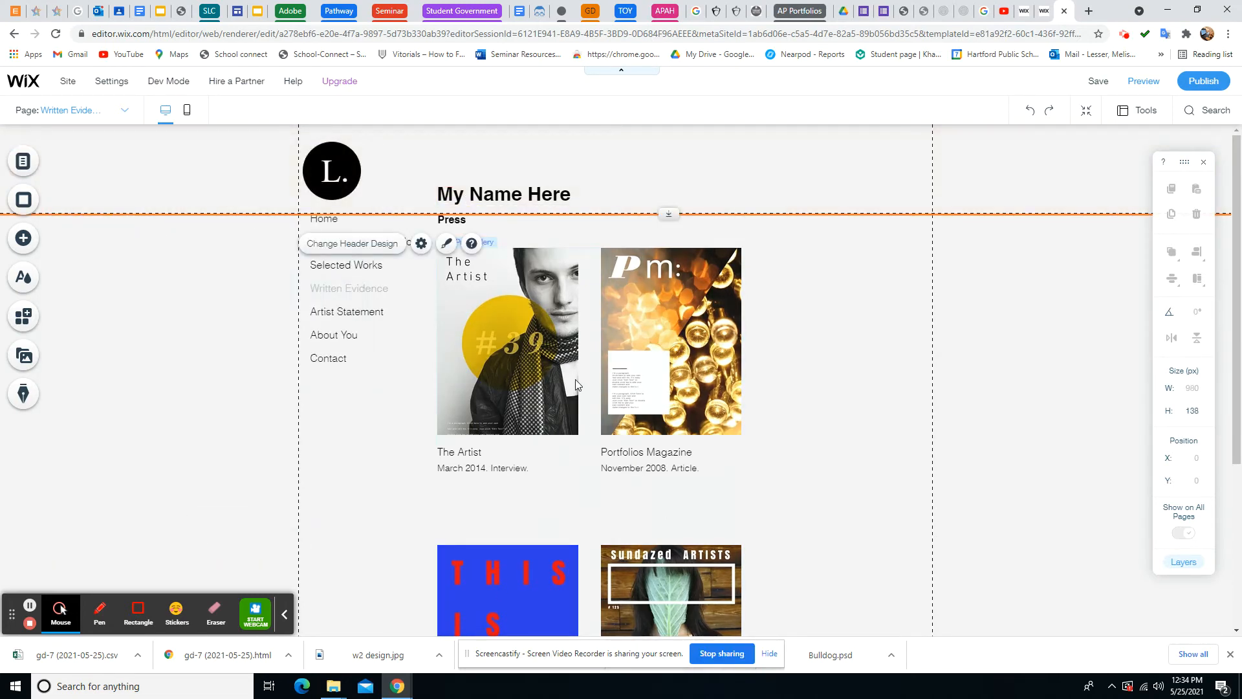
{"action": "left_click", "coordinate": [39, 239]}
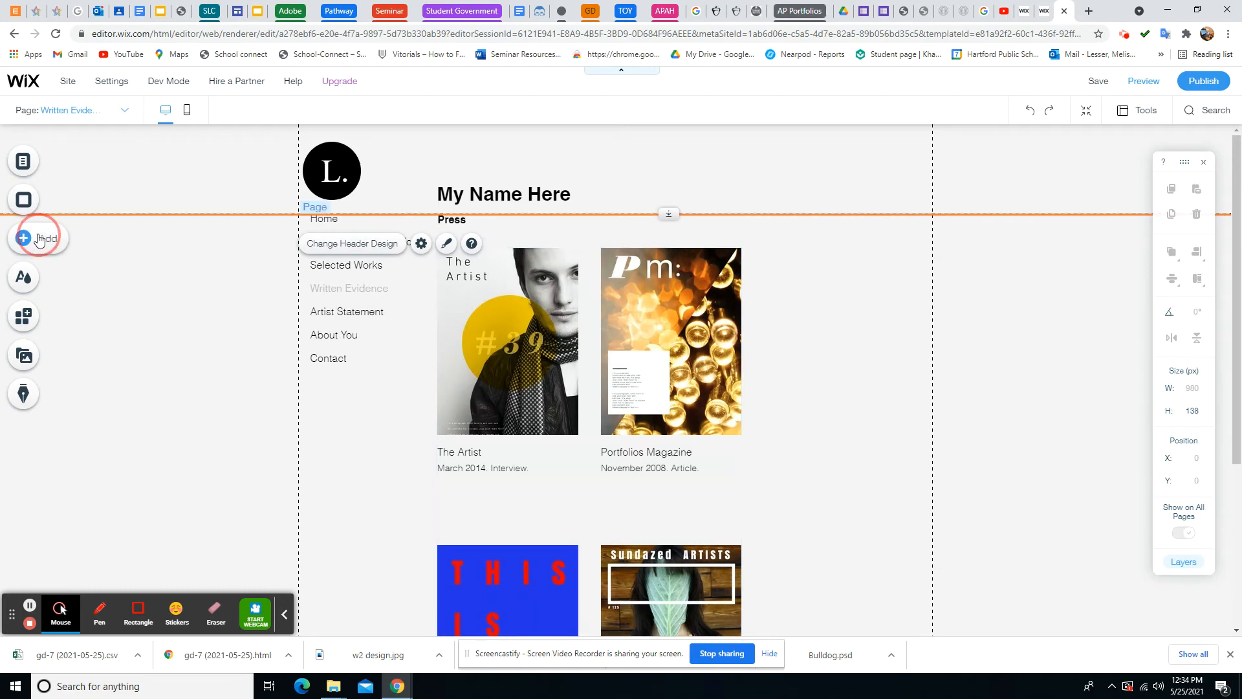
Add a Heading 3 themed text box and drag it up next to the My Name Here title
{"action": "mouse_move", "coordinate": [78, 207]}
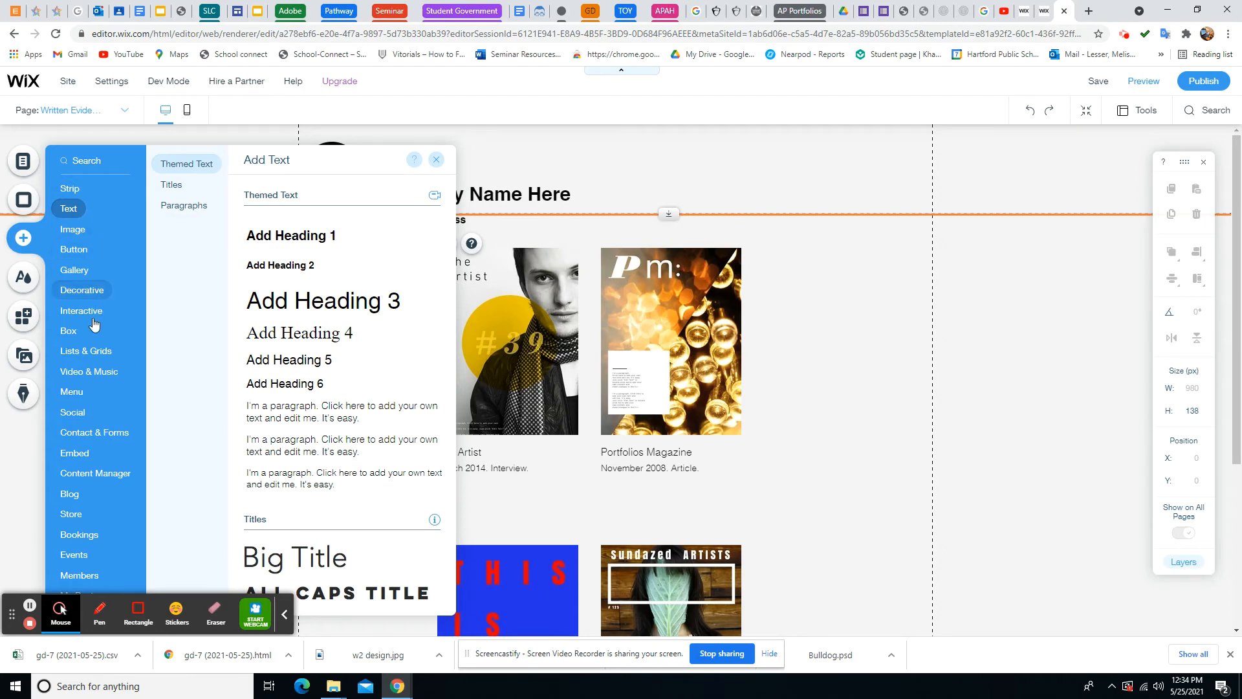
{"action": "mouse_move", "coordinate": [94, 320]}
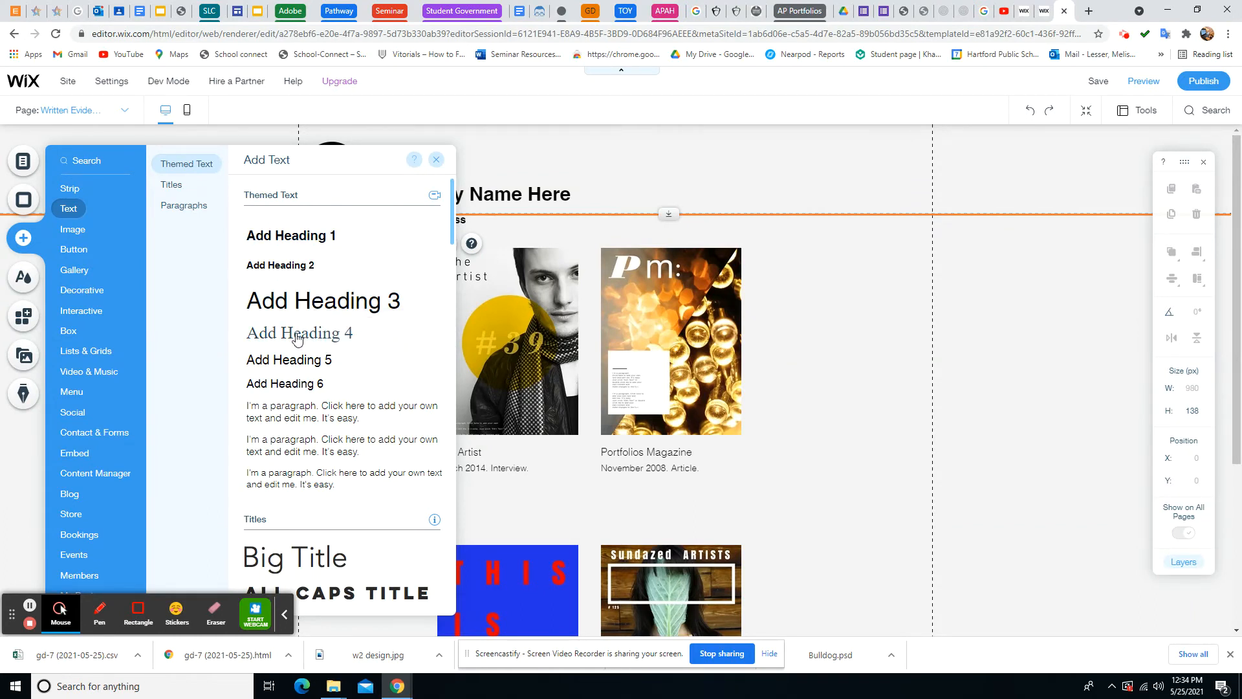
{"action": "left_click", "coordinate": [307, 308]}
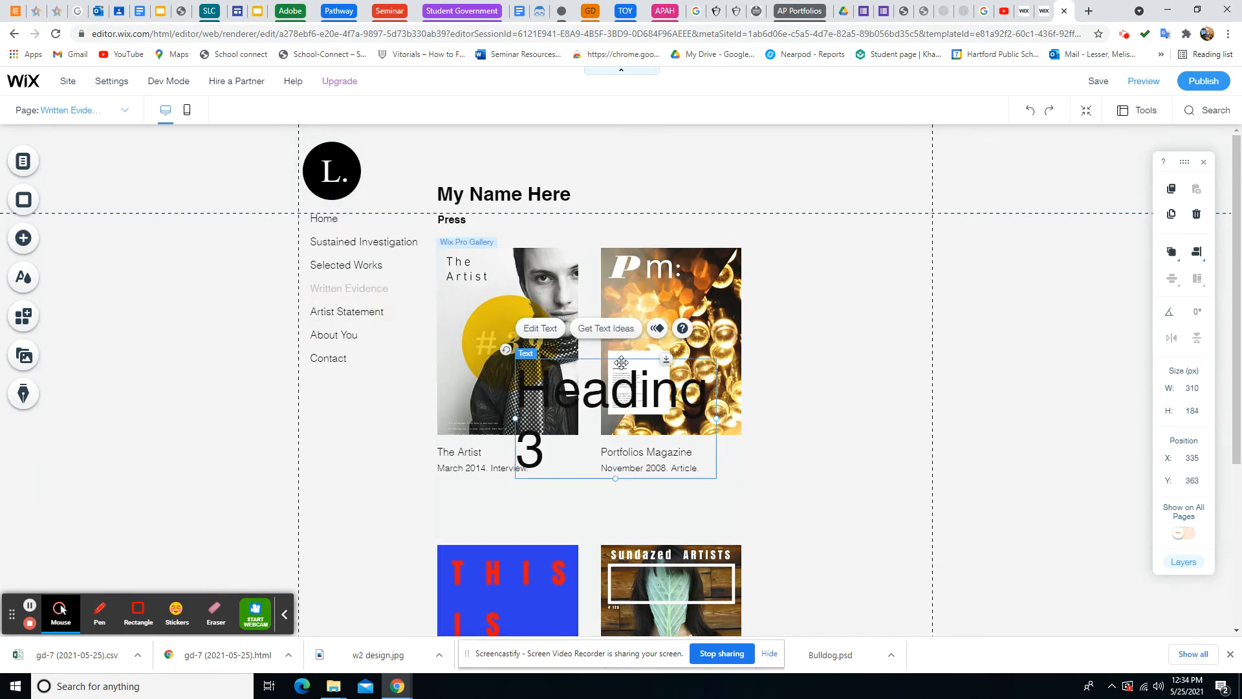
{"action": "left_click_drag", "start_coordinate": [621, 362], "coordinate": [580, 203]}
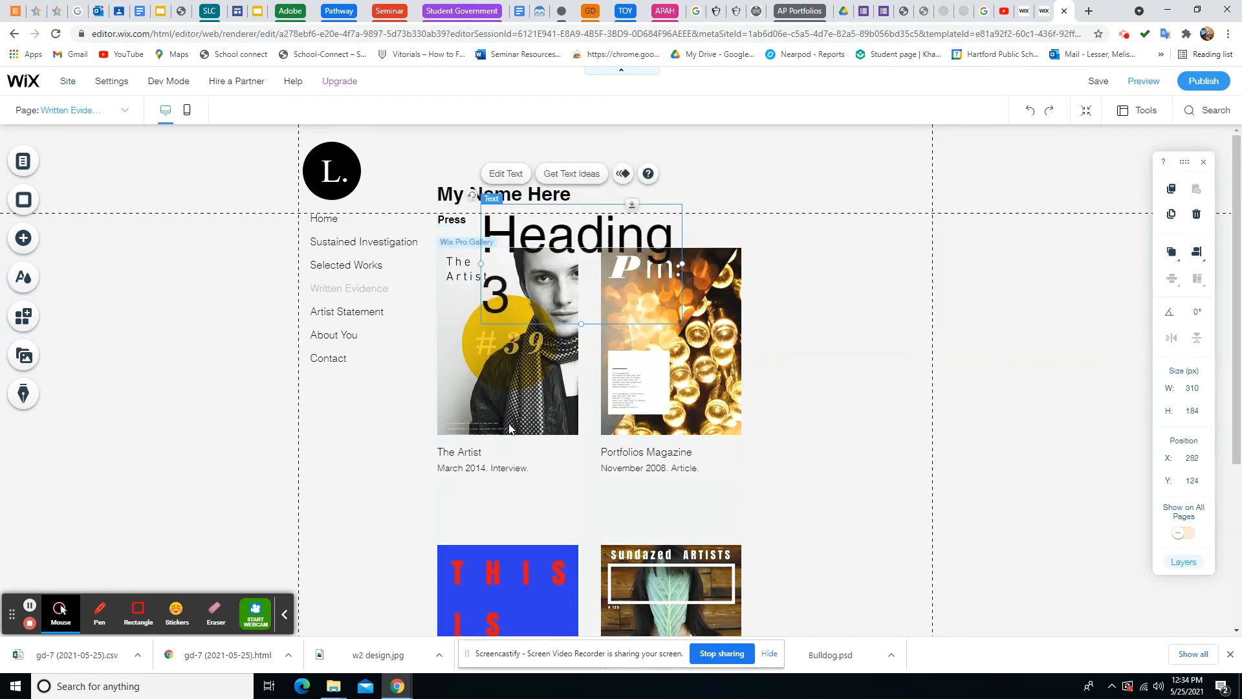
Delete the Pro Gallery, widen the Heading 3 box to one line and place it below My Name Here
{"action": "left_click", "coordinate": [509, 428]}
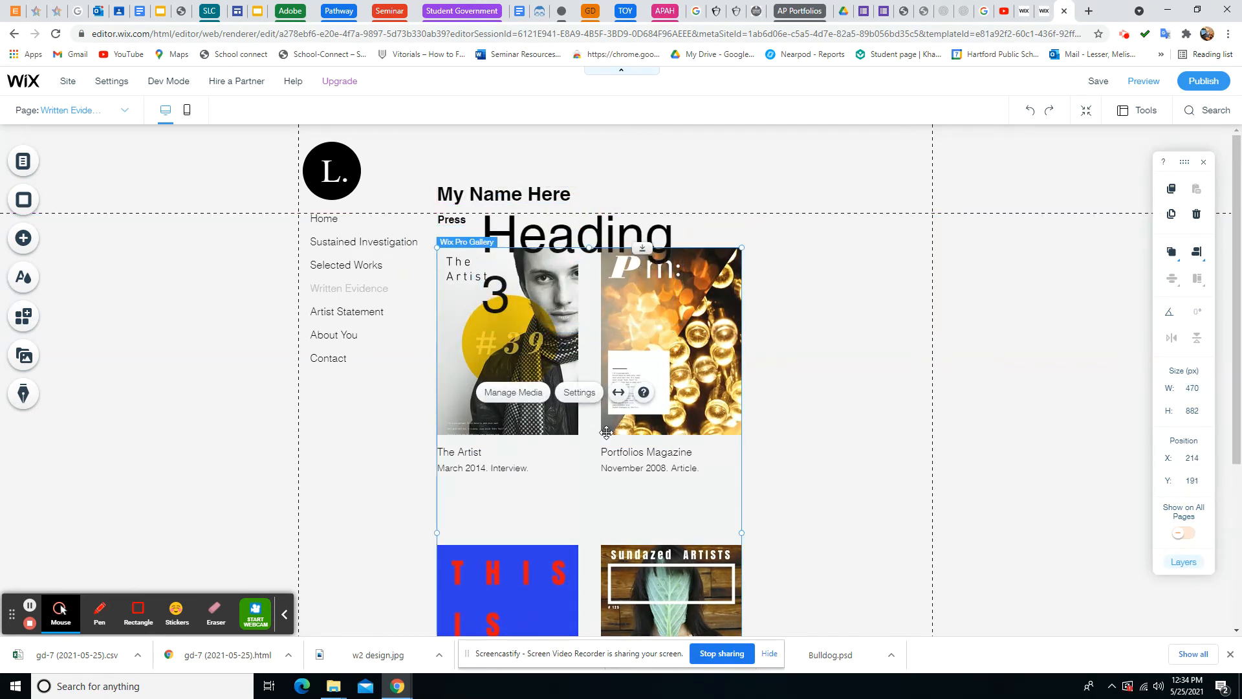
{"action": "key", "text": "Delete"}
{"action": "left_click", "coordinate": [660, 268]}
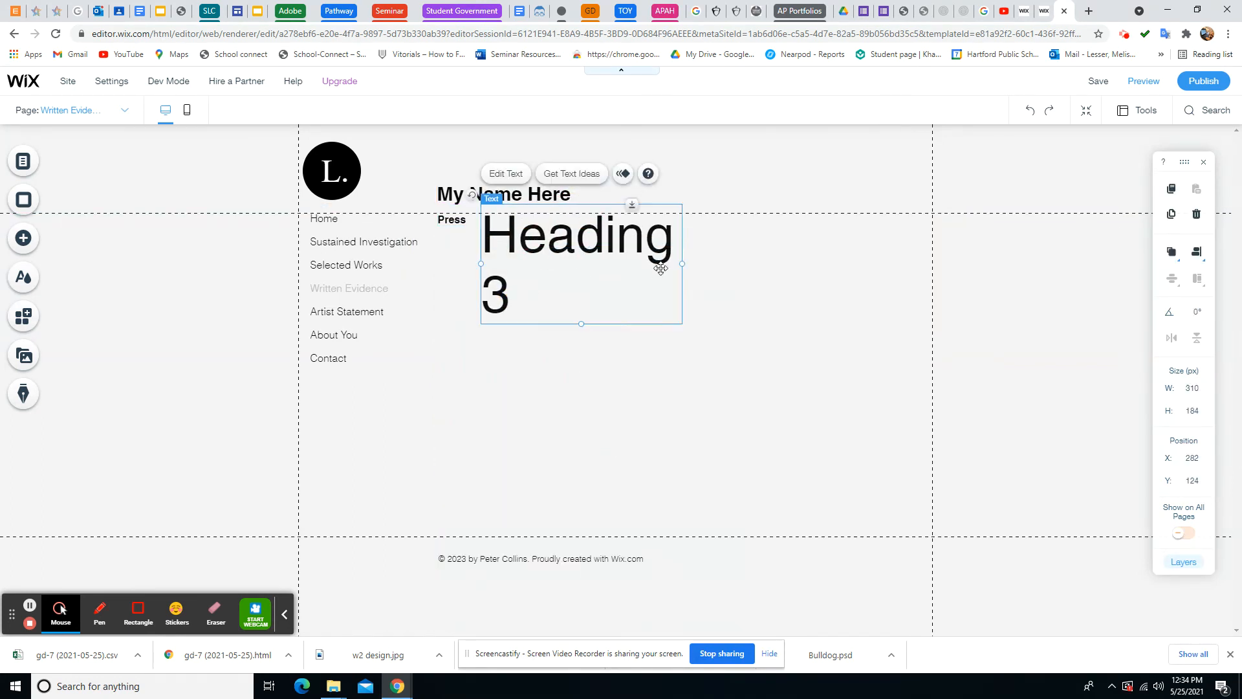
{"action": "left_click_drag", "start_coordinate": [681, 266], "coordinate": [921, 255]}
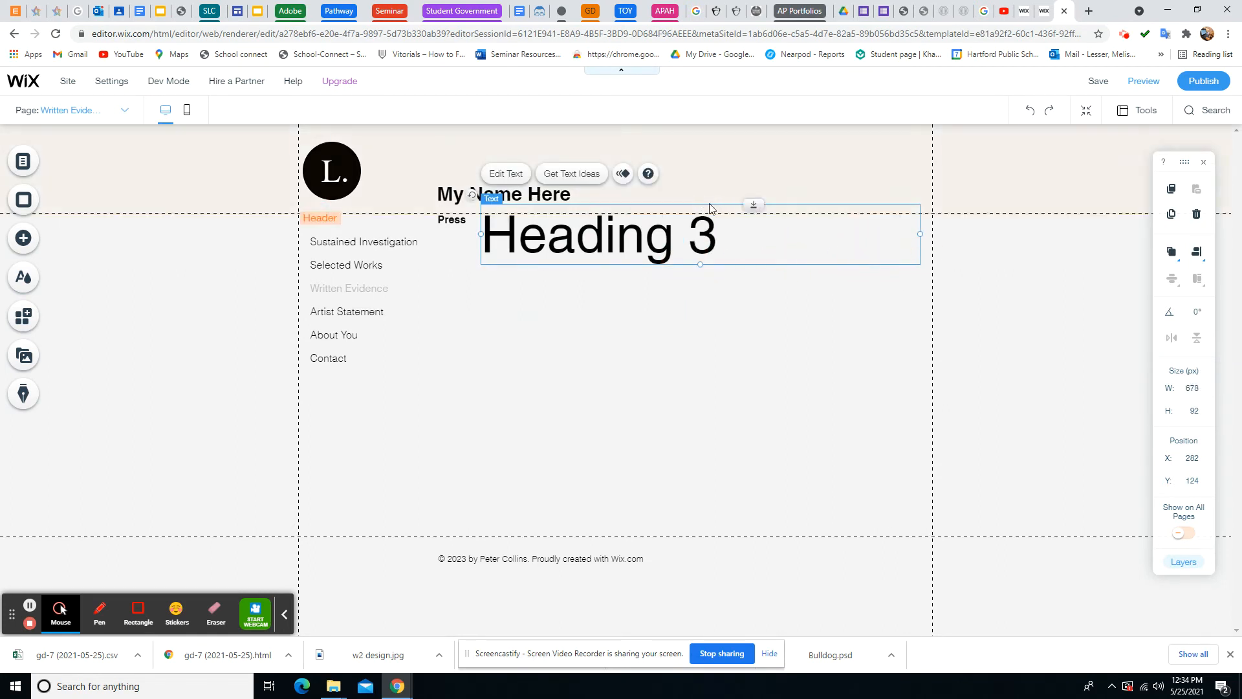
{"action": "left_click", "coordinate": [782, 216]}
{"action": "left_click", "coordinate": [676, 257]}
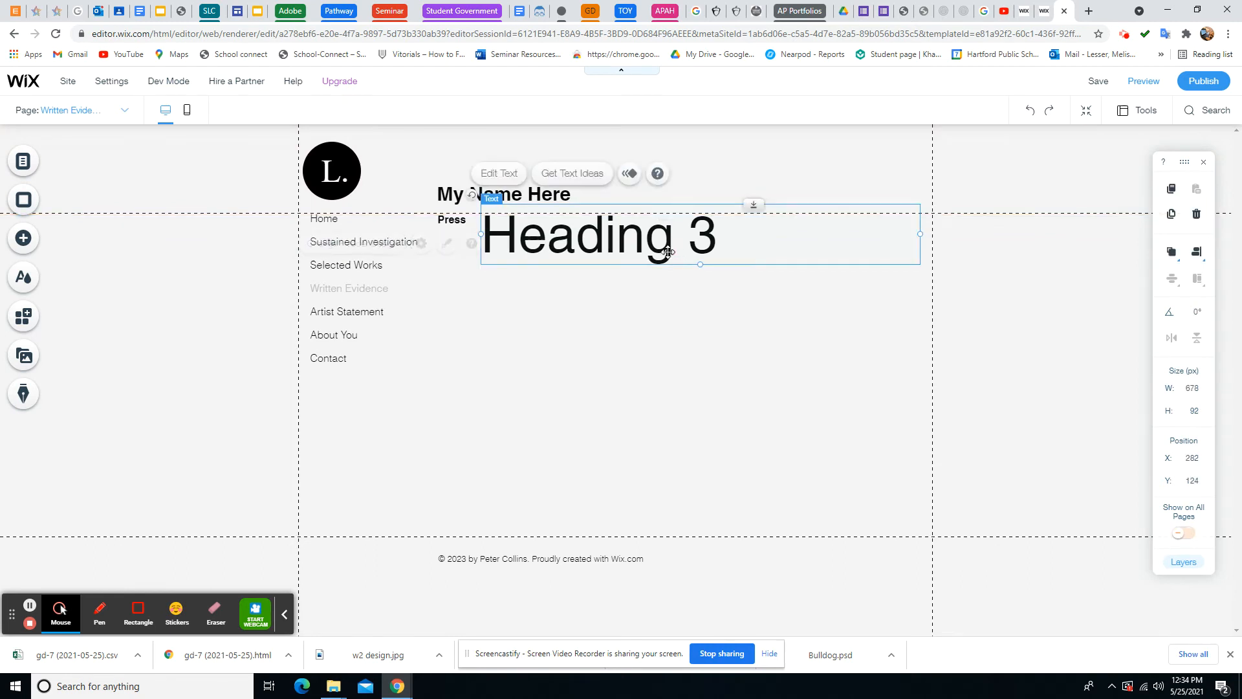
{"action": "left_click_drag", "start_coordinate": [617, 257], "coordinate": [578, 292]}
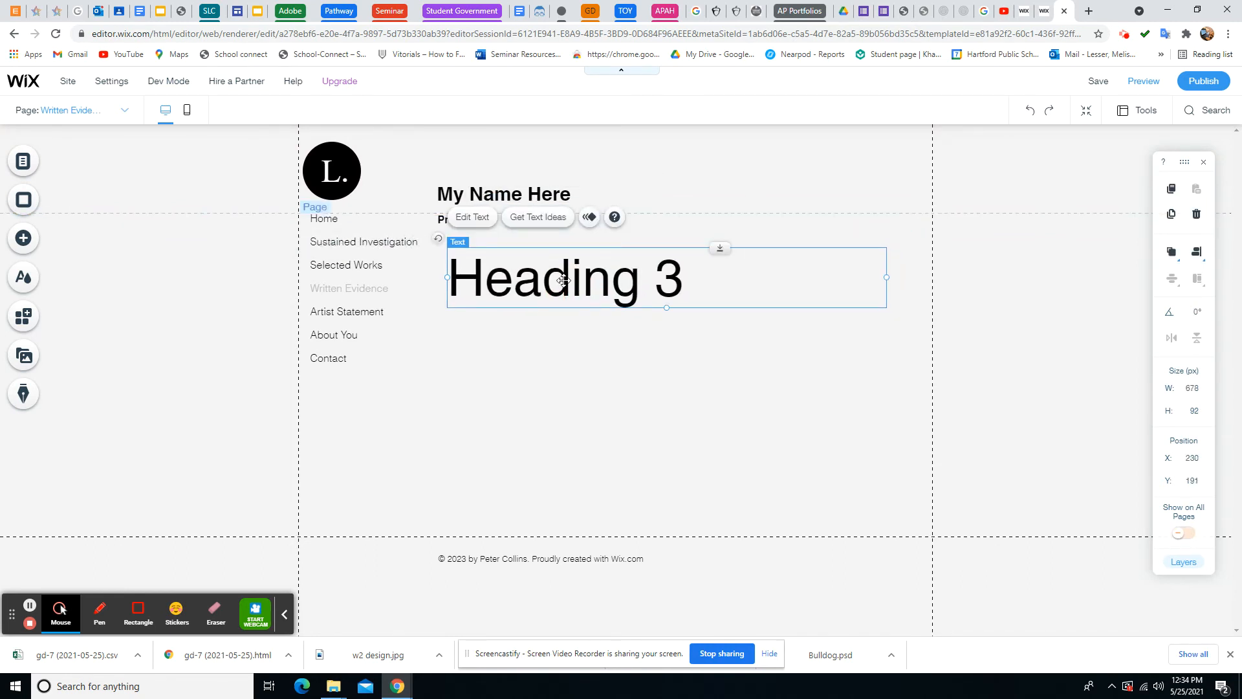
{"action": "double_click", "coordinate": [562, 280]}
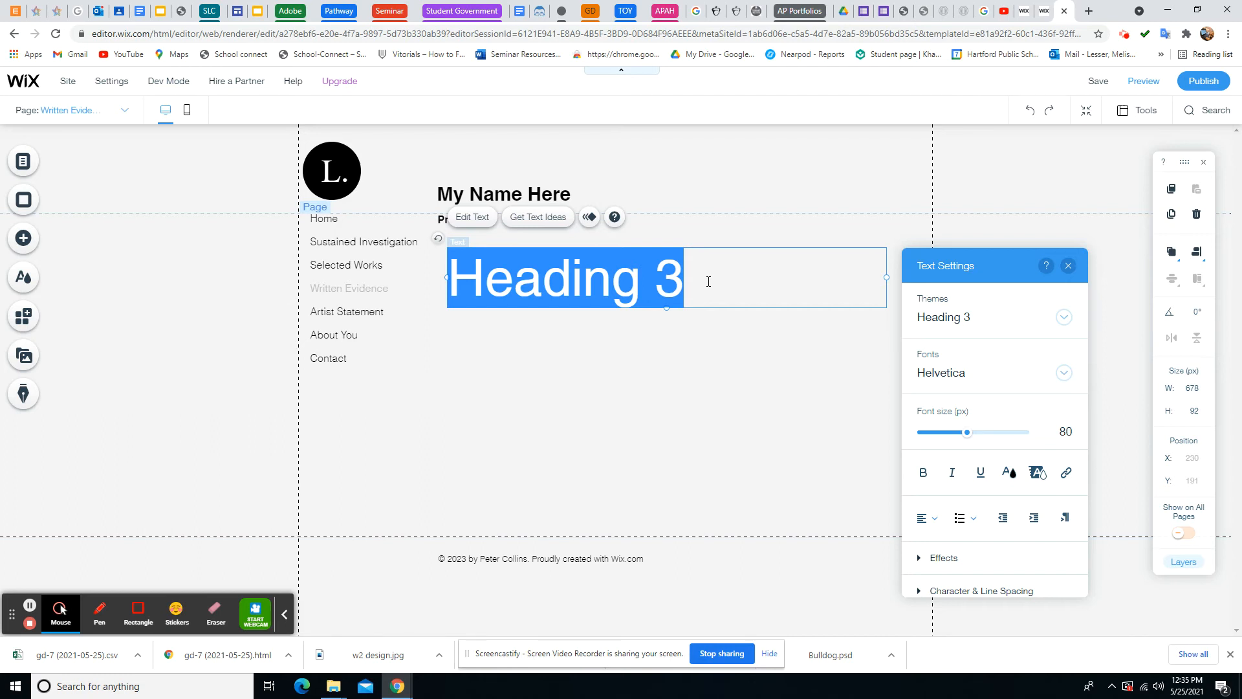
{"action": "left_click", "coordinate": [392, 691]}
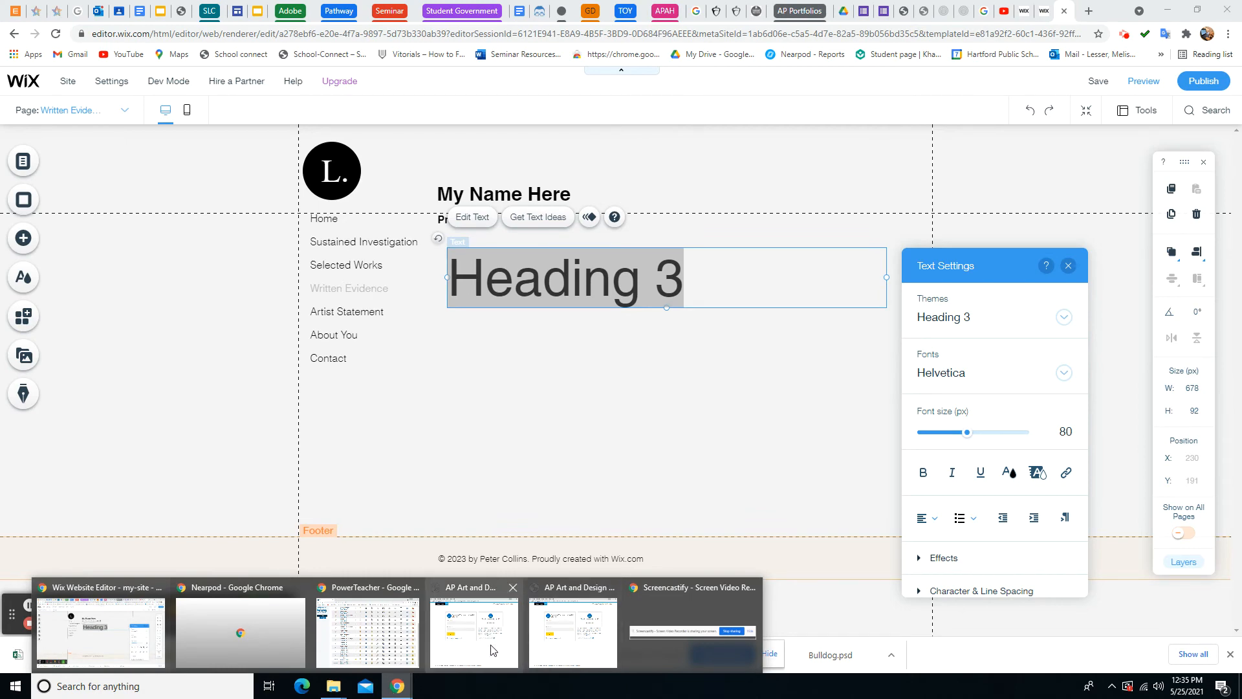
Switch to the AP Art and Design Digital Submission window and sign in with username and password
{"action": "mouse_move", "coordinate": [493, 650]}
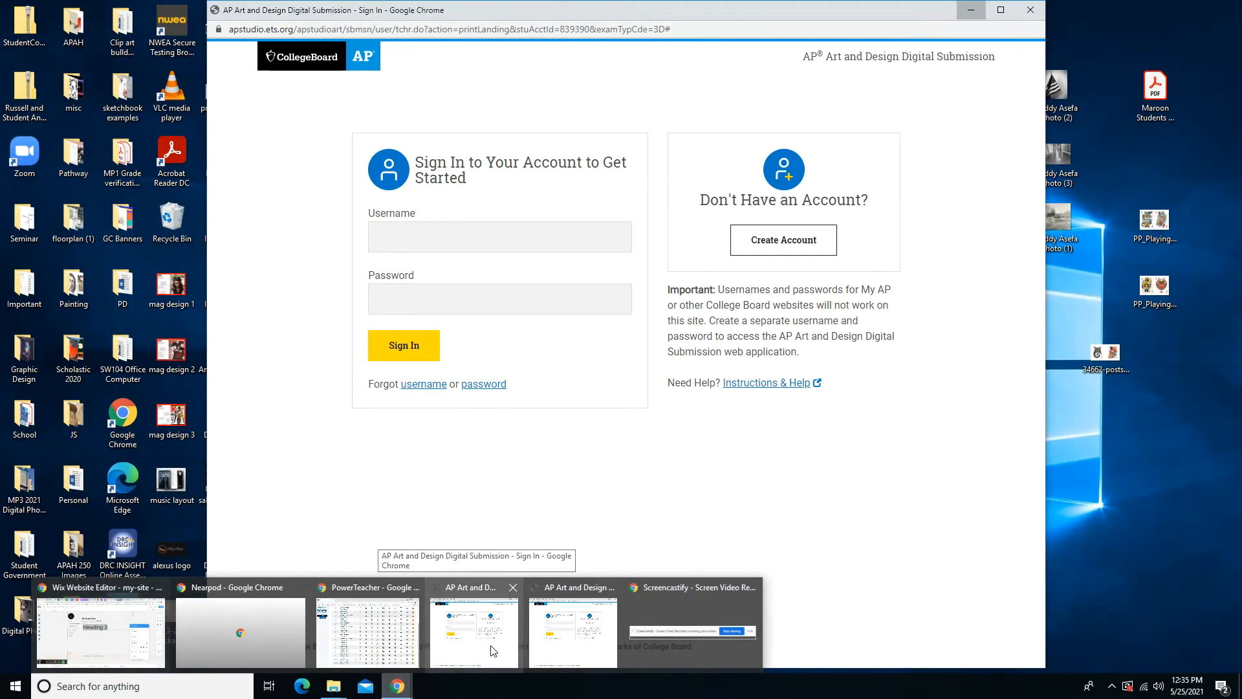
{"action": "left_click", "coordinate": [493, 650]}
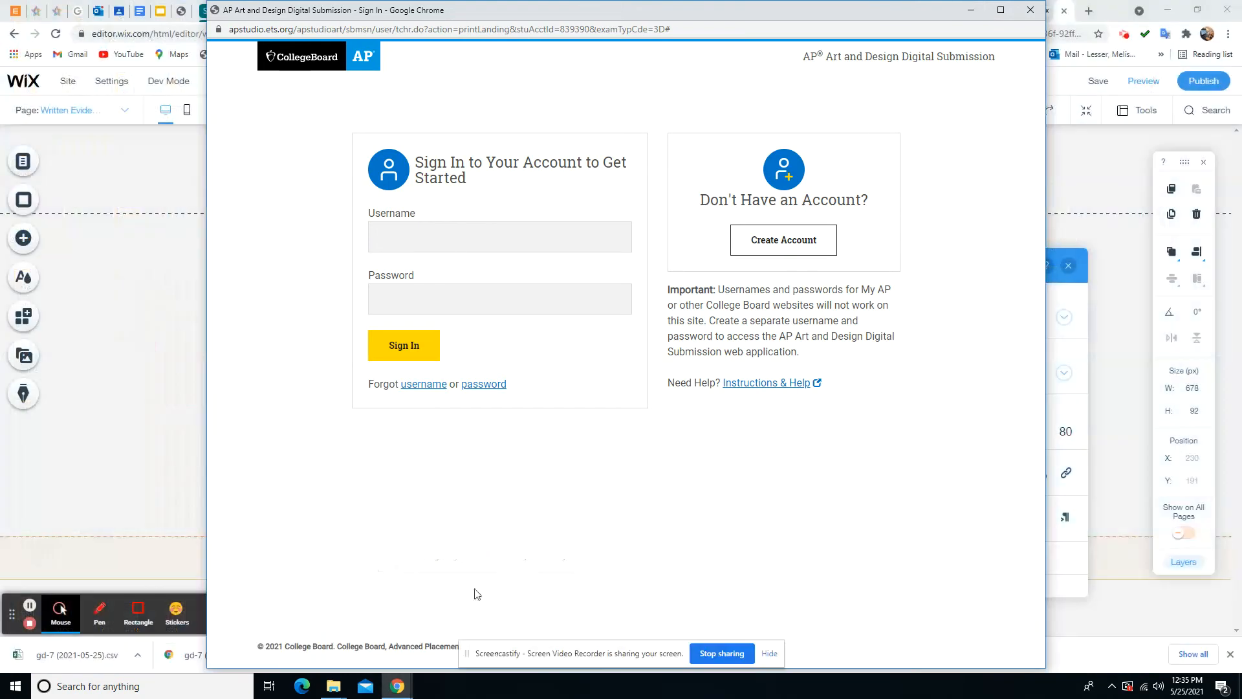
{"action": "left_click", "coordinate": [403, 248]}
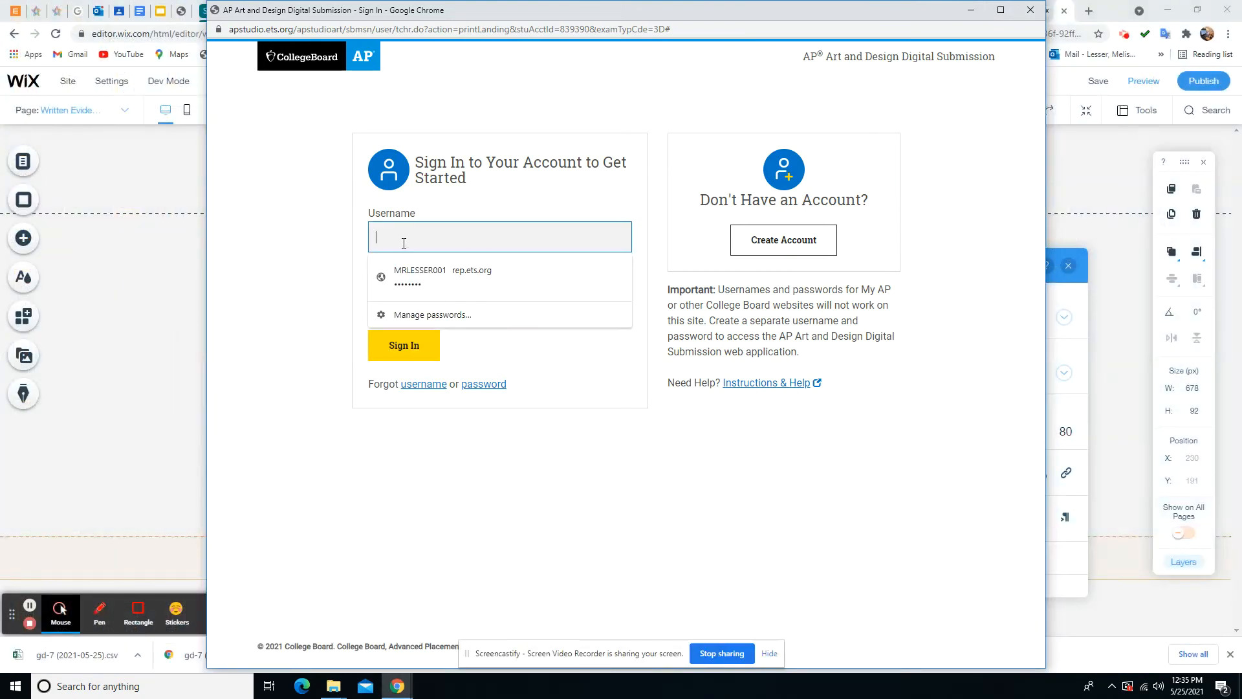
{"action": "key", "text": "Tab"}
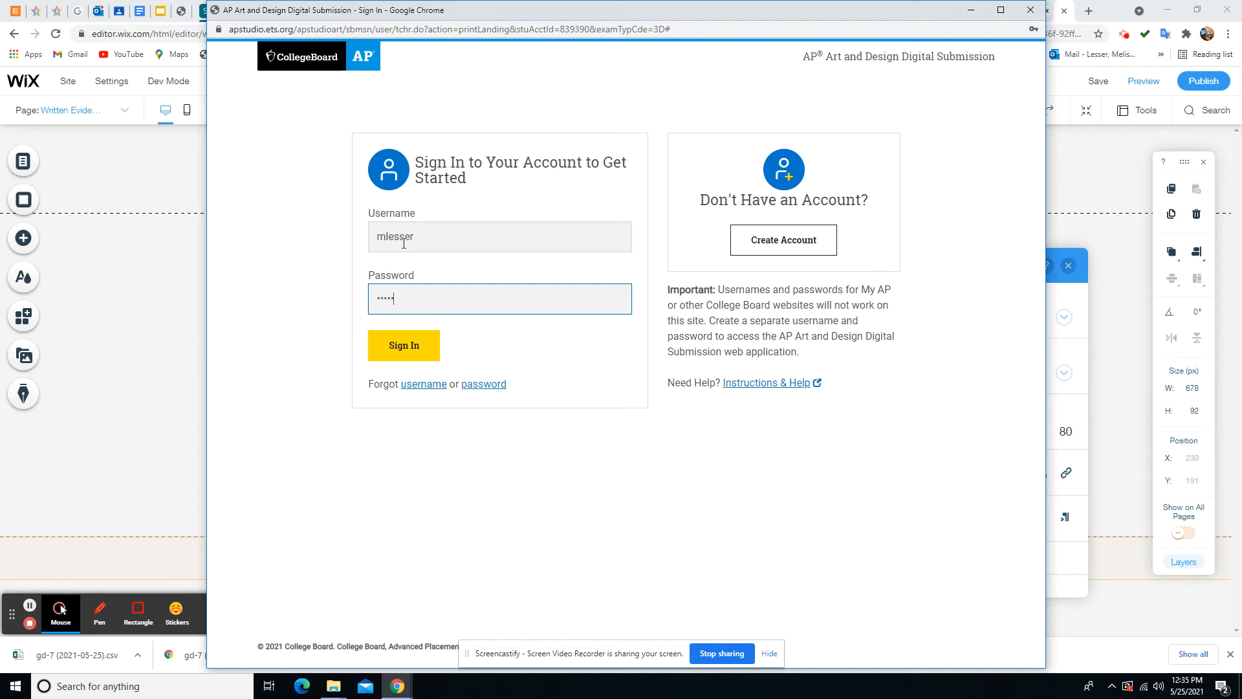
{"action": "type", "text": "•"}
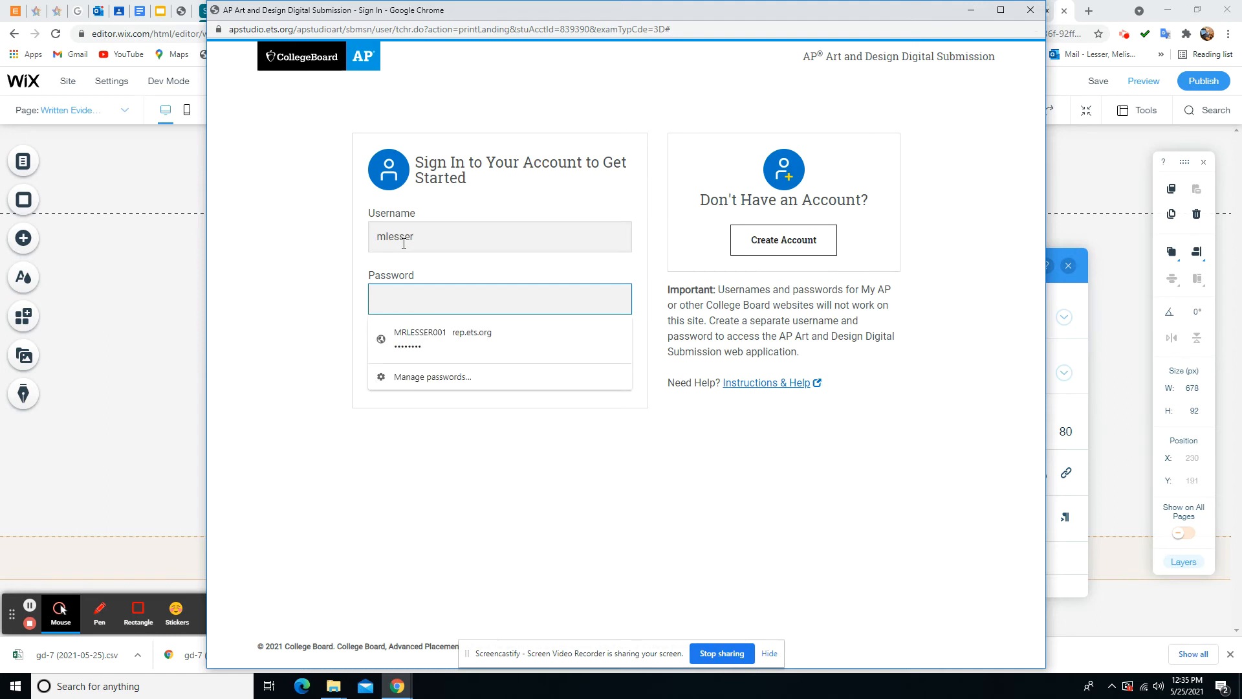
{"action": "type", "text": "•"}
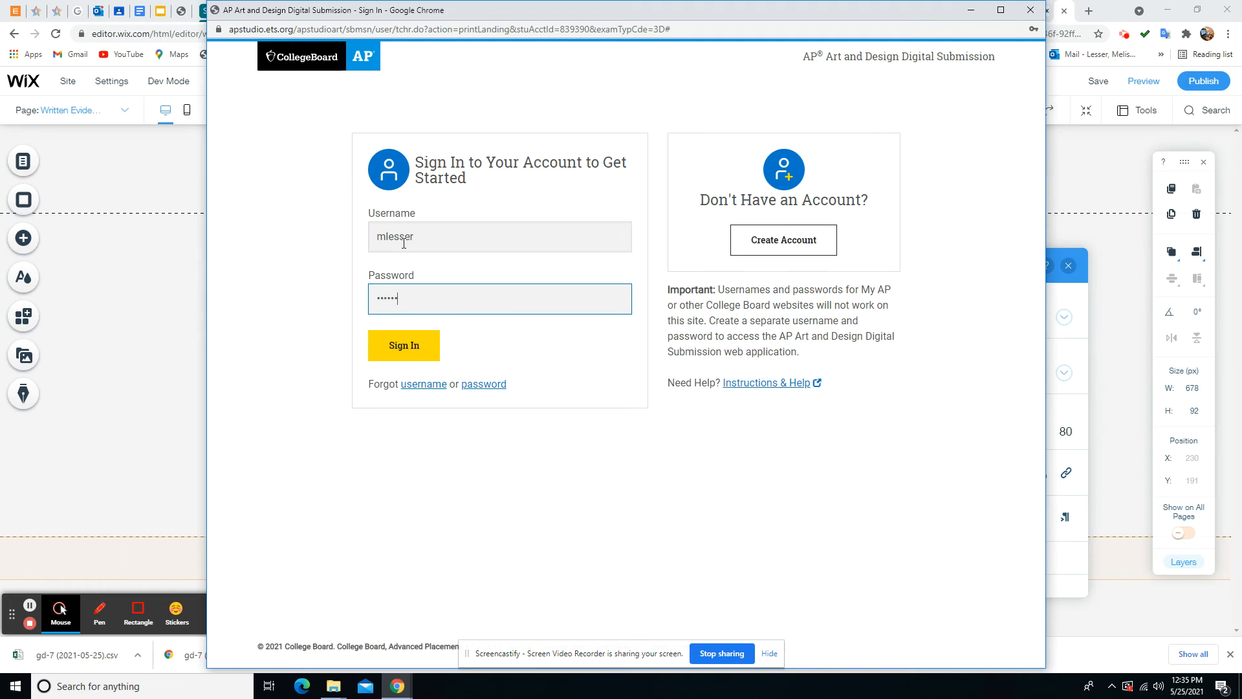
{"action": "key", "text": "Return"}
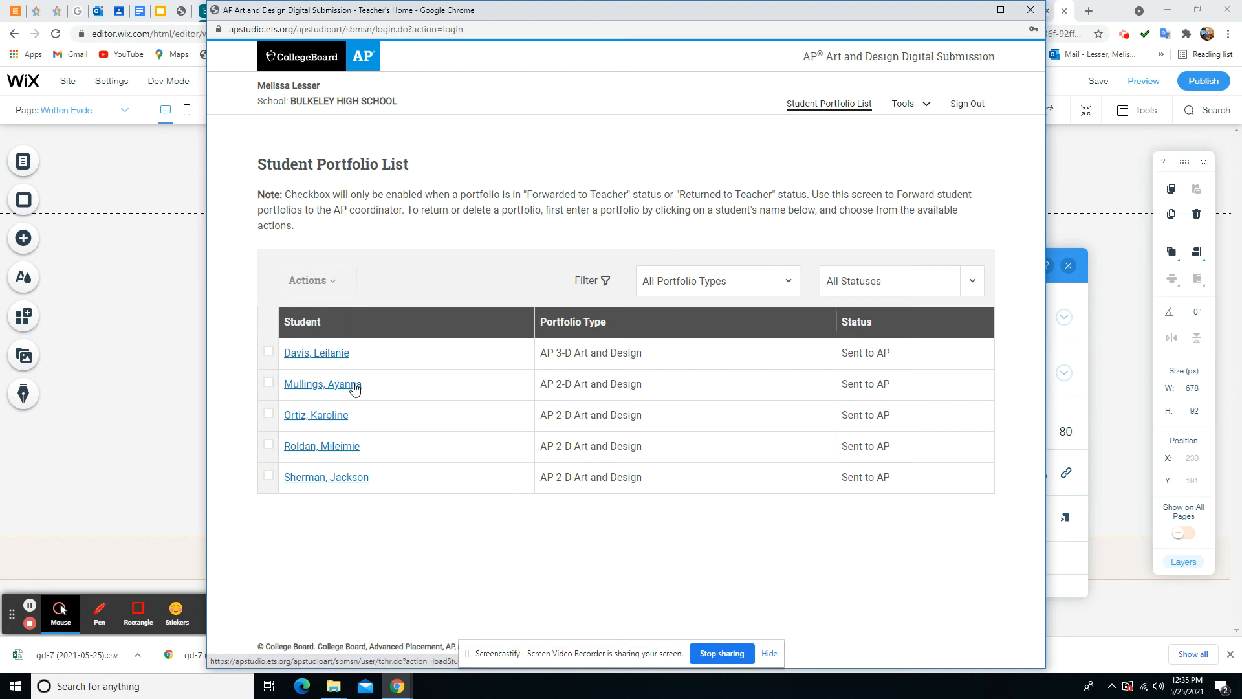
Open the student's printable portfolio, select the Written Evidence response text, and close that window
{"action": "left_click", "coordinate": [354, 385]}
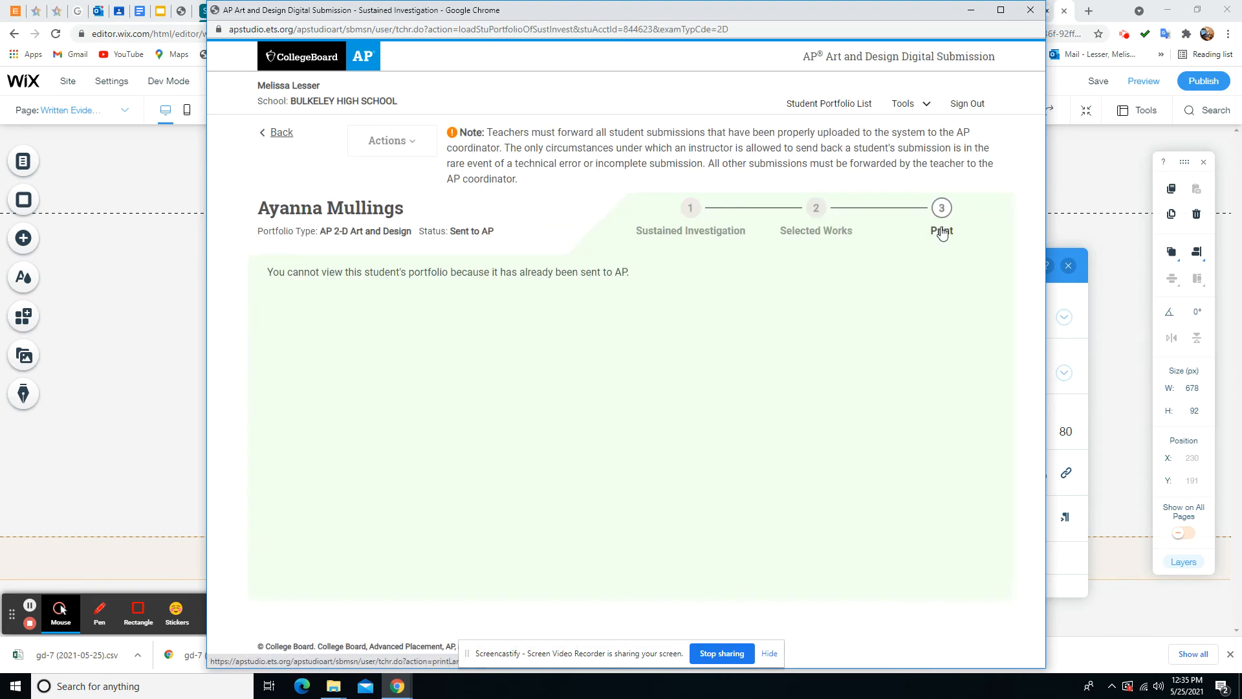
{"action": "left_click", "coordinate": [943, 235]}
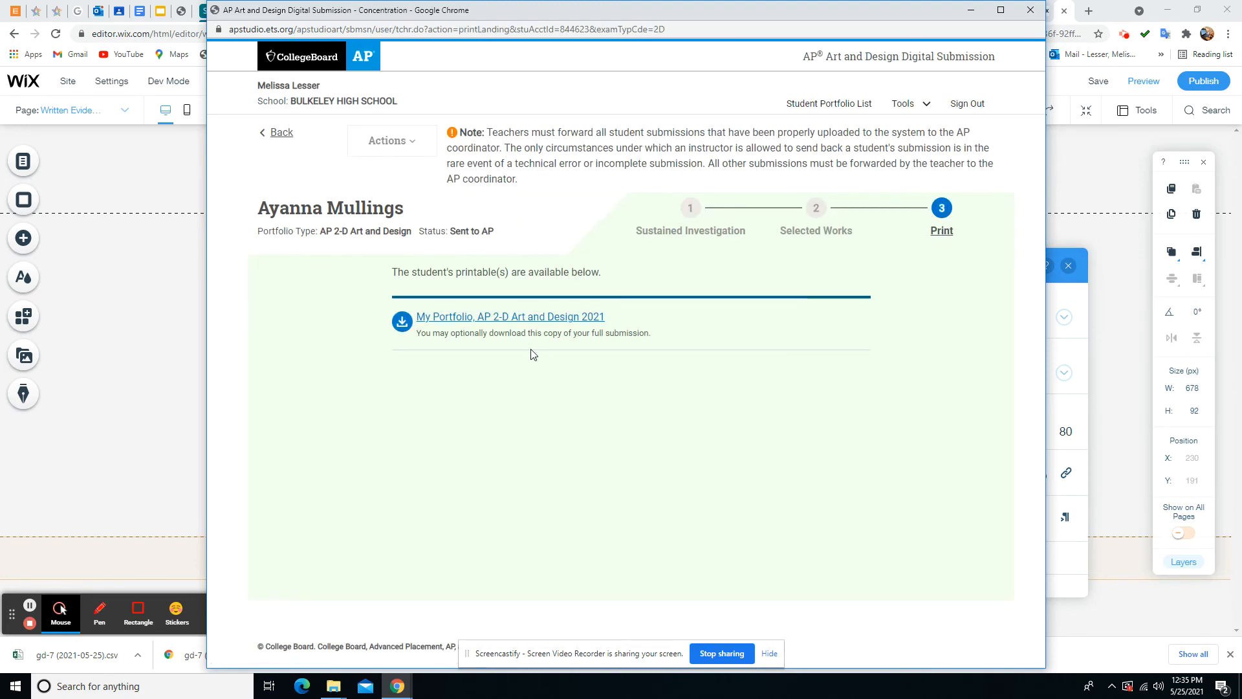
{"action": "left_click", "coordinate": [519, 323]}
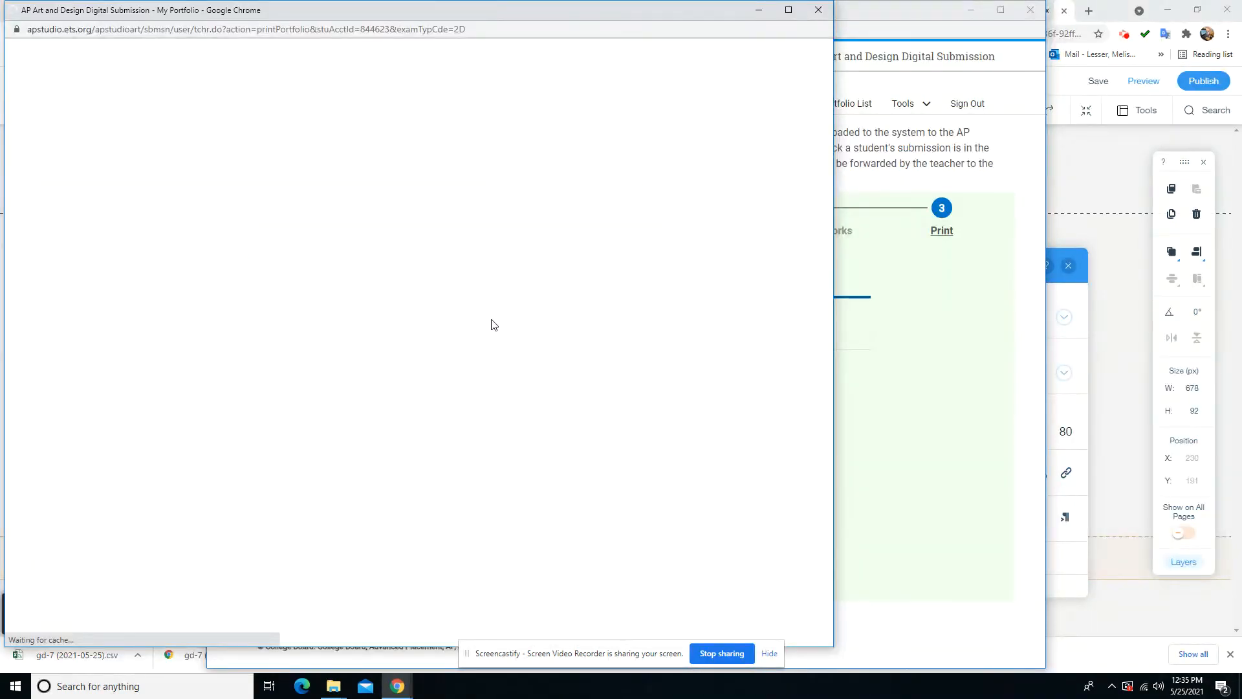
{"action": "scroll", "coordinate": [516, 352], "scroll_direction": "down", "scroll_amount": 20}
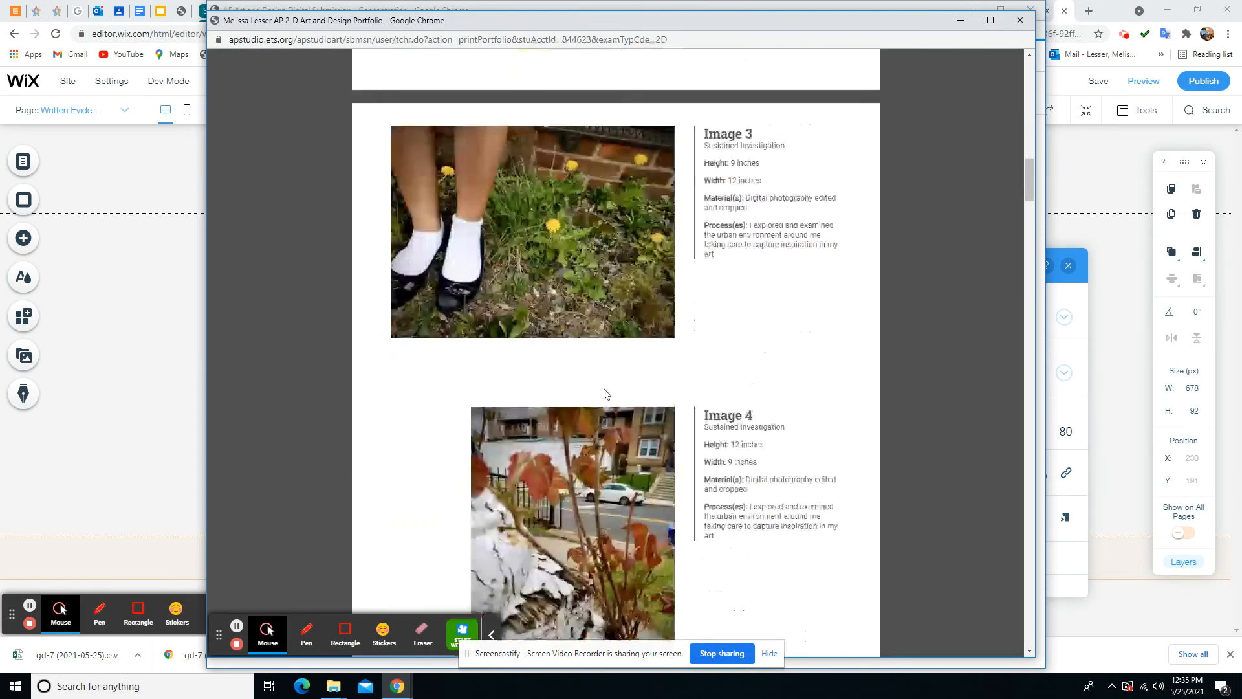
{"action": "scroll", "coordinate": [606, 394], "scroll_direction": "down", "scroll_amount": 20}
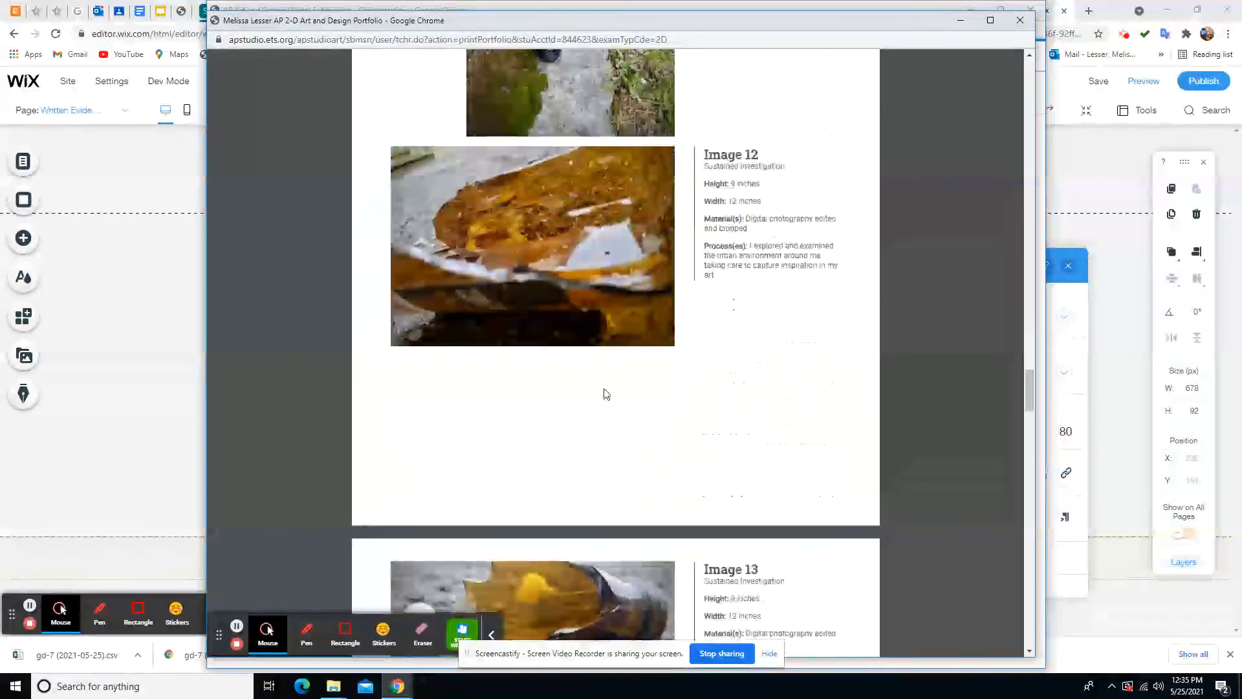
{"action": "scroll", "coordinate": [606, 393], "scroll_direction": "down", "scroll_amount": 5}
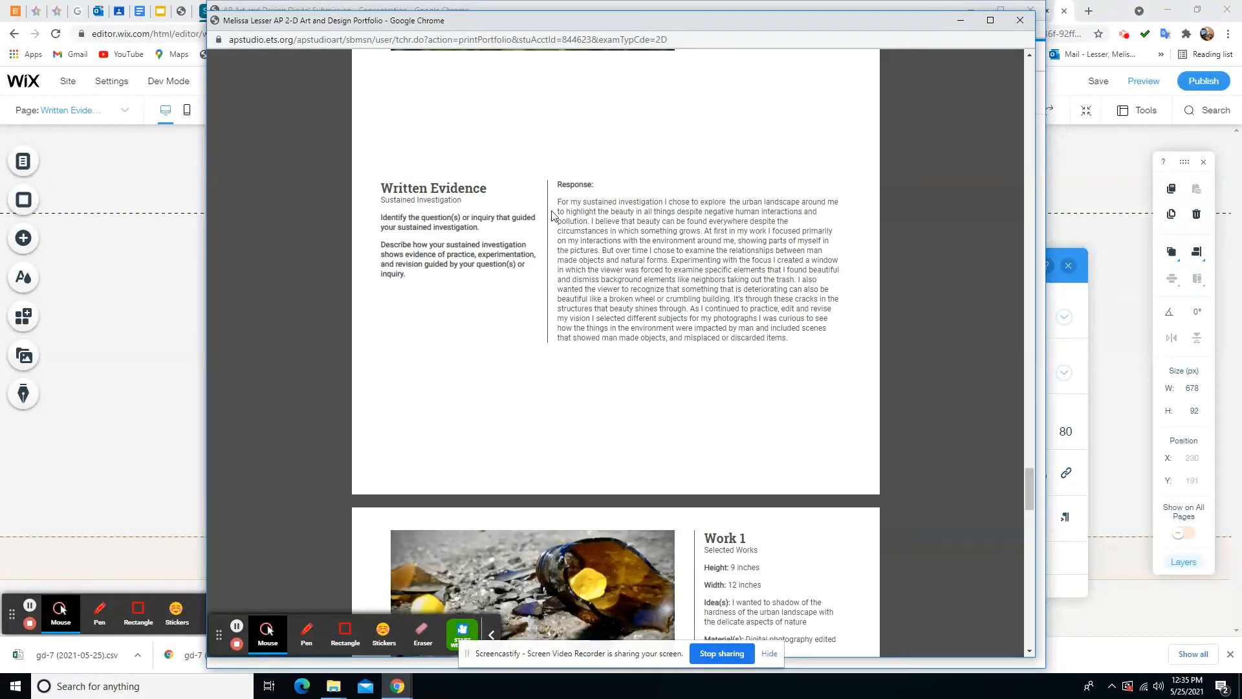
{"action": "left_click_drag", "start_coordinate": [558, 202], "coordinate": [816, 354]}
{"action": "key", "text": "ctrl+c"}
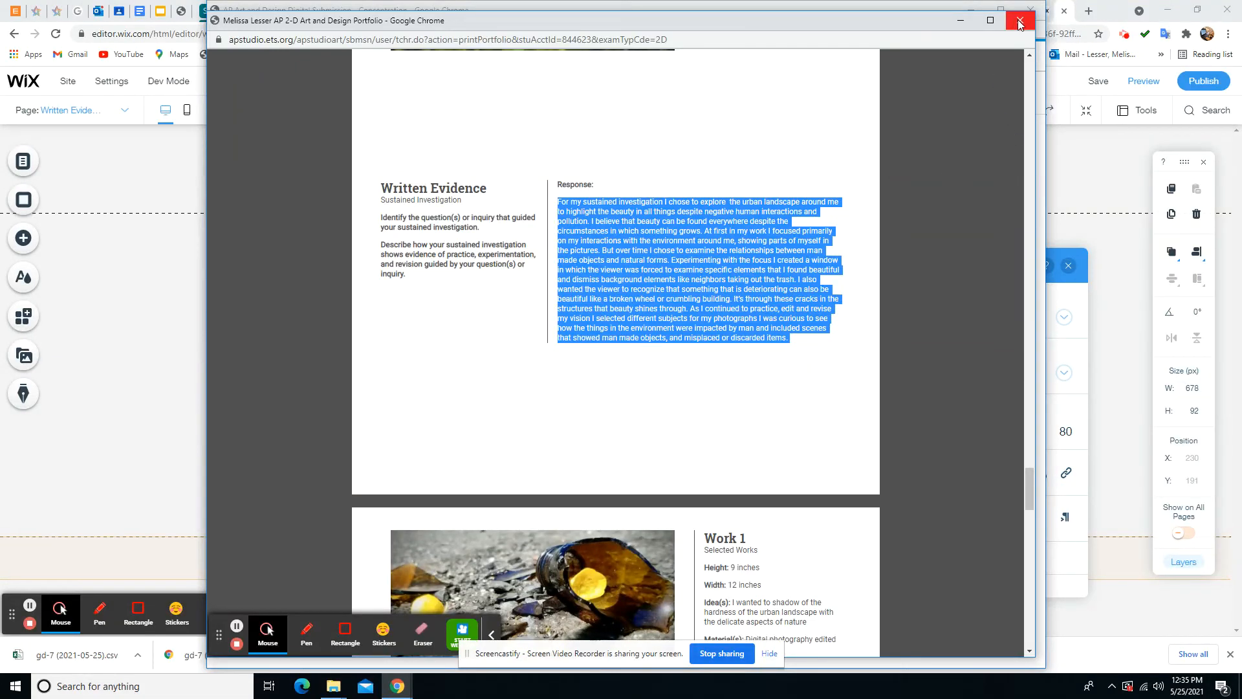
{"action": "left_click", "coordinate": [962, 21]}
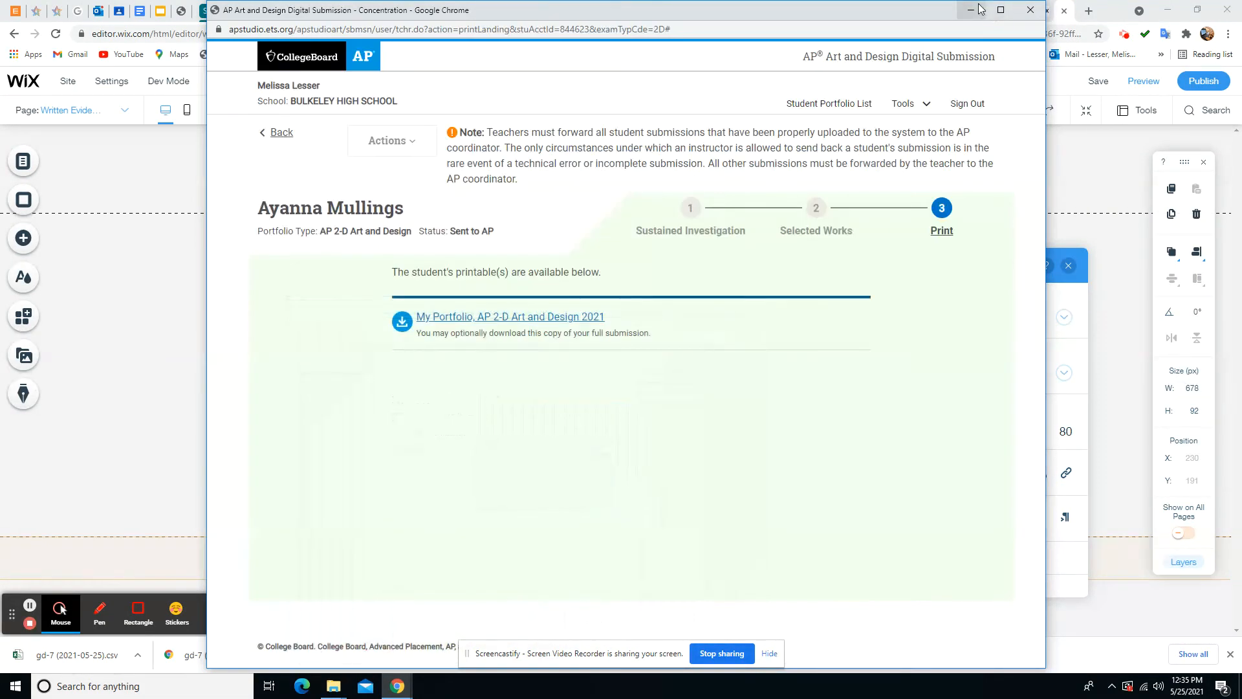
Style the placeholder text as Paragraph 1 and paste the sustained investigation statement over it
{"action": "left_click", "coordinate": [976, 11]}
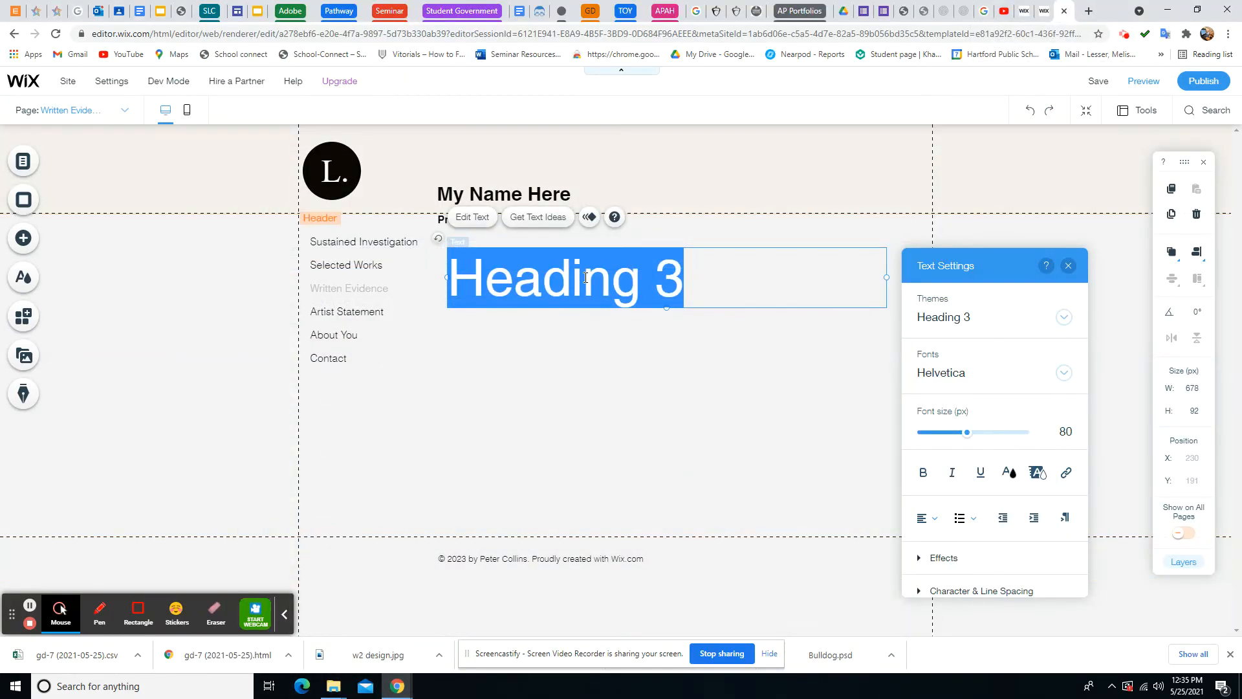
{"action": "left_click", "coordinate": [1064, 317]}
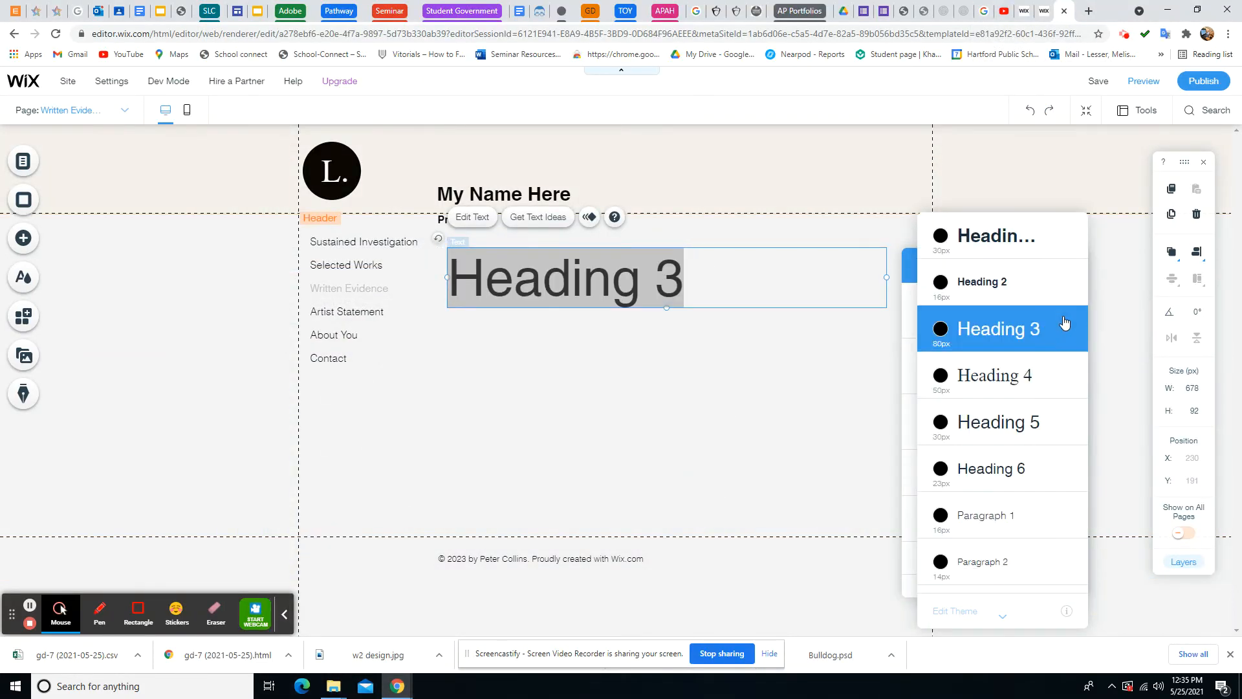
{"action": "left_click", "coordinate": [1031, 517]}
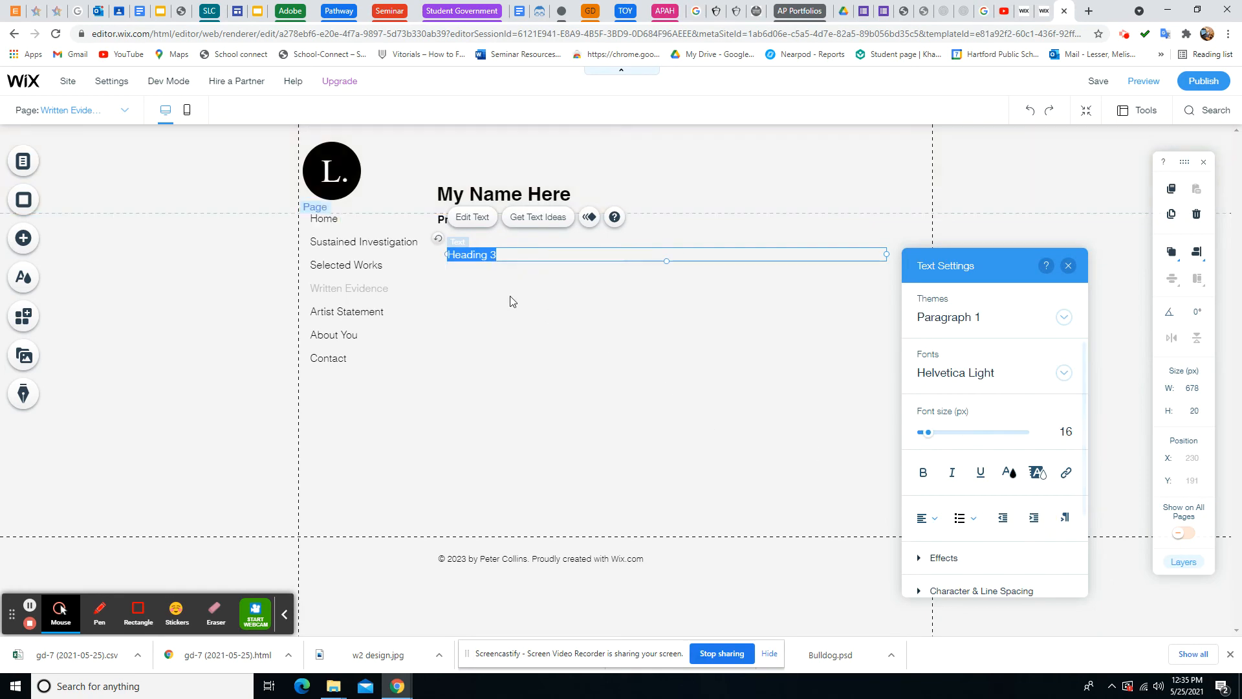
{"action": "key", "text": "ctrl+v"}
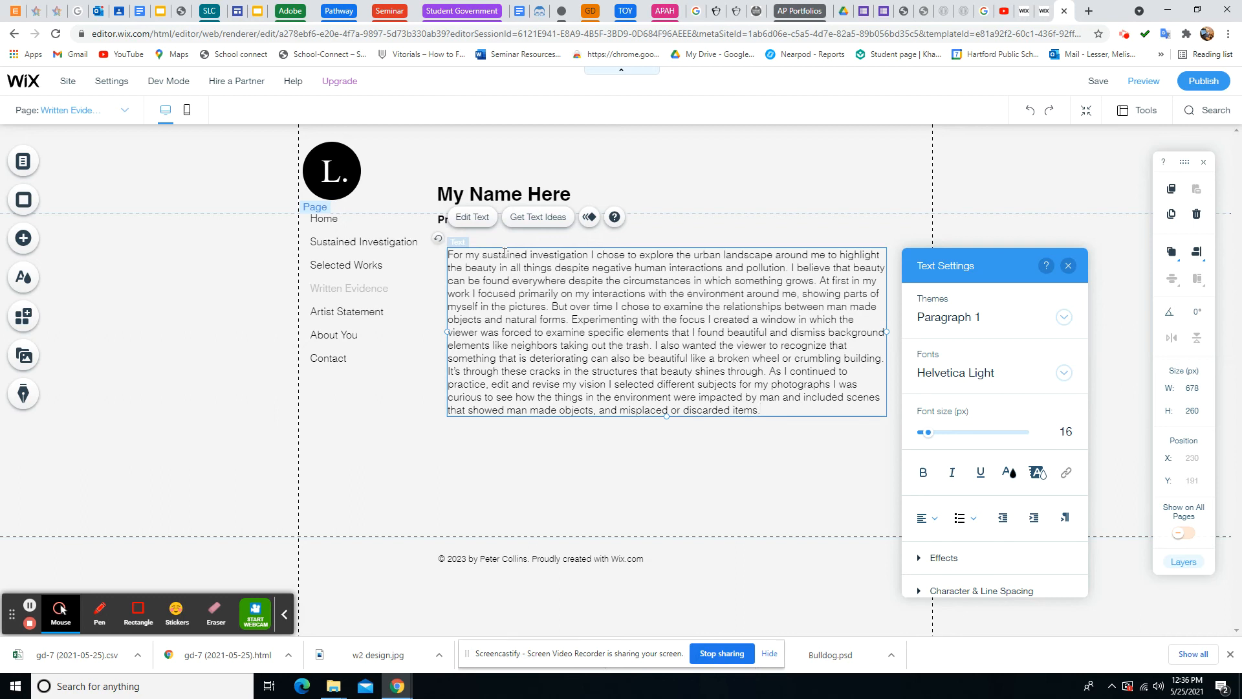
Replace the 'My Name Here' heading text with 'Written Evidence'
{"action": "left_click", "coordinate": [496, 193]}
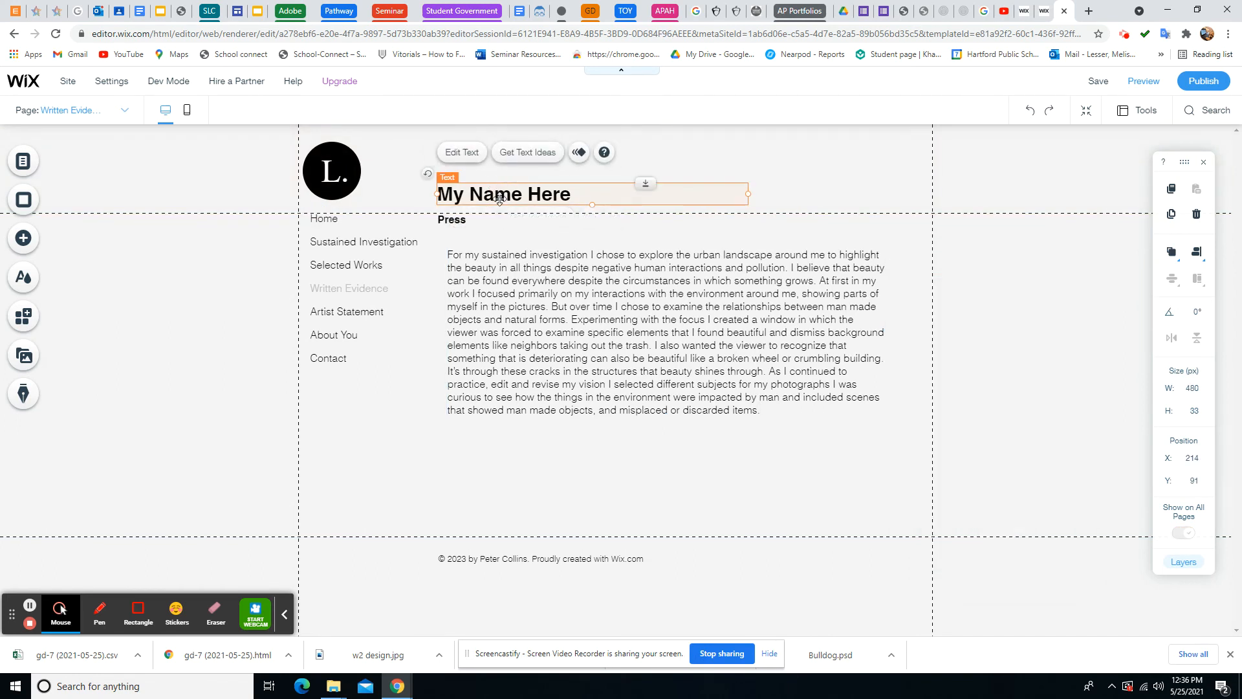
{"action": "double_click", "coordinate": [499, 196]}
{"action": "left_click", "coordinate": [569, 194]}
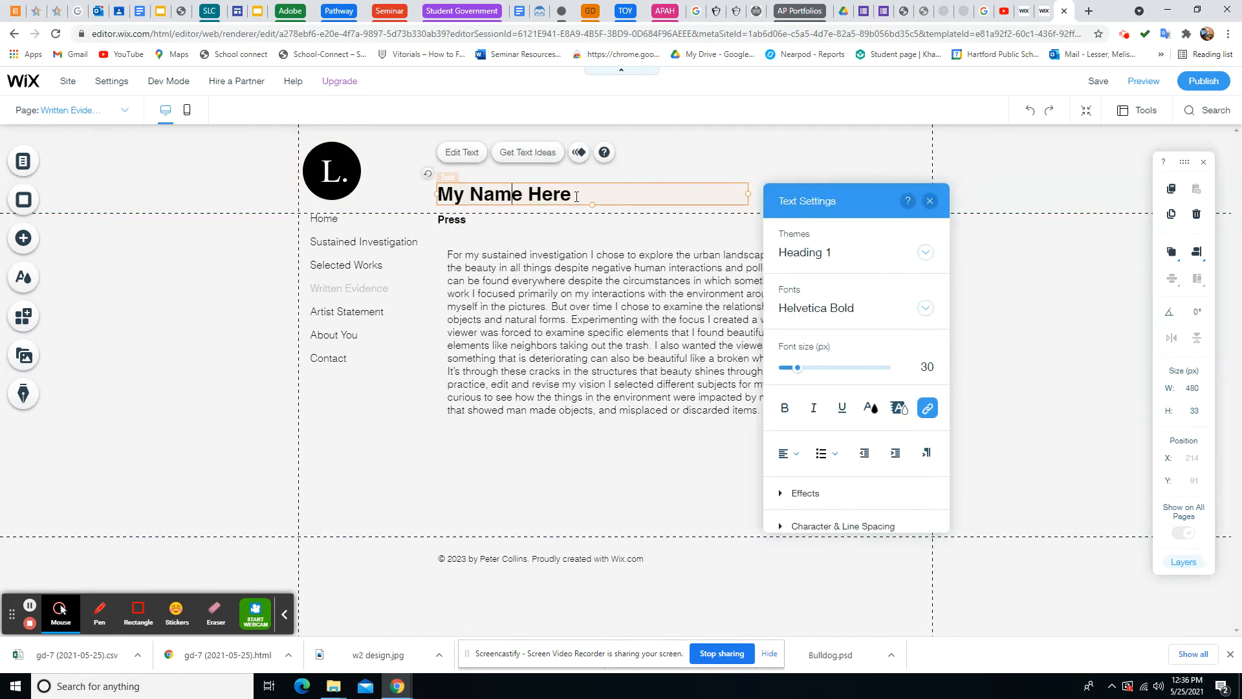
{"action": "left_click_drag", "start_coordinate": [570, 194], "coordinate": [438, 197]}
{"action": "type", "text": "W"}
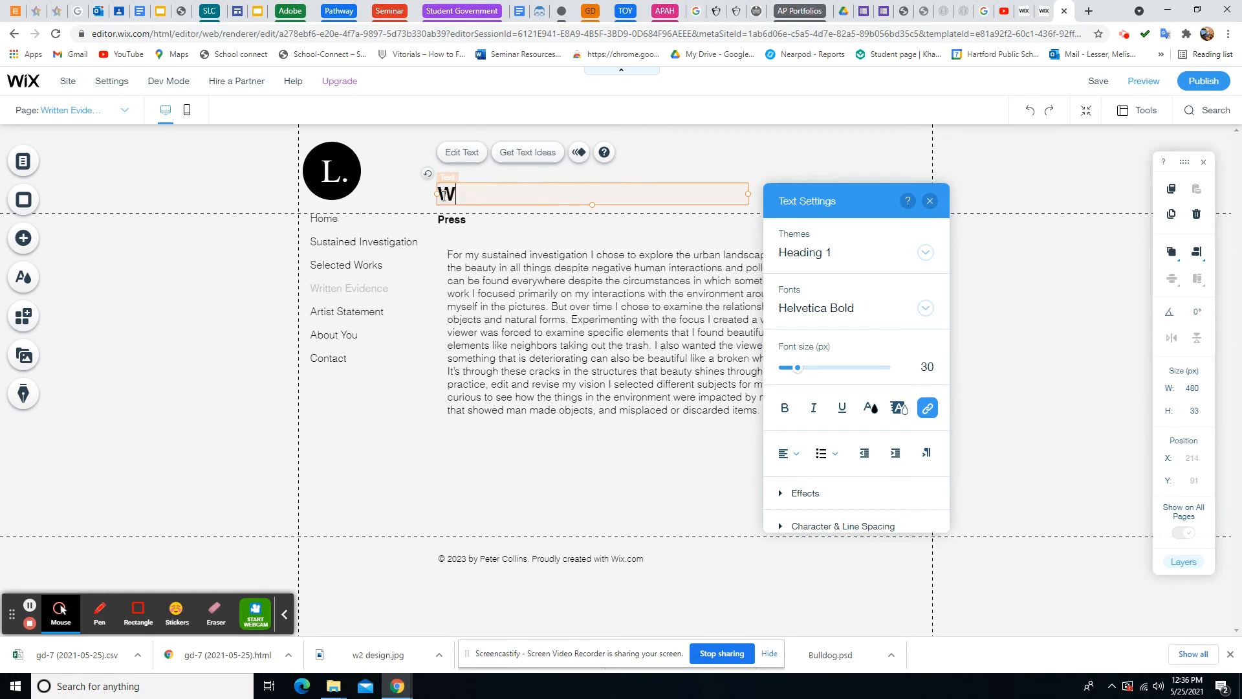
{"action": "type", "text": "ritten Evid"}
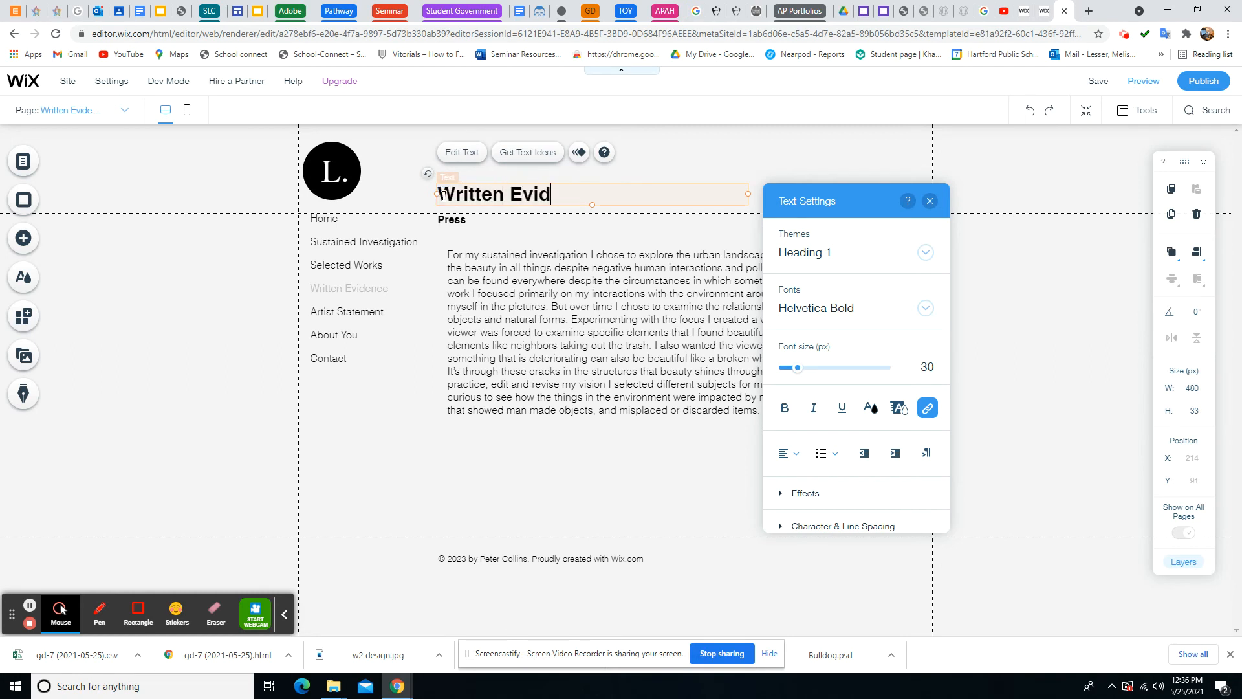
{"action": "type", "text": "ence"}
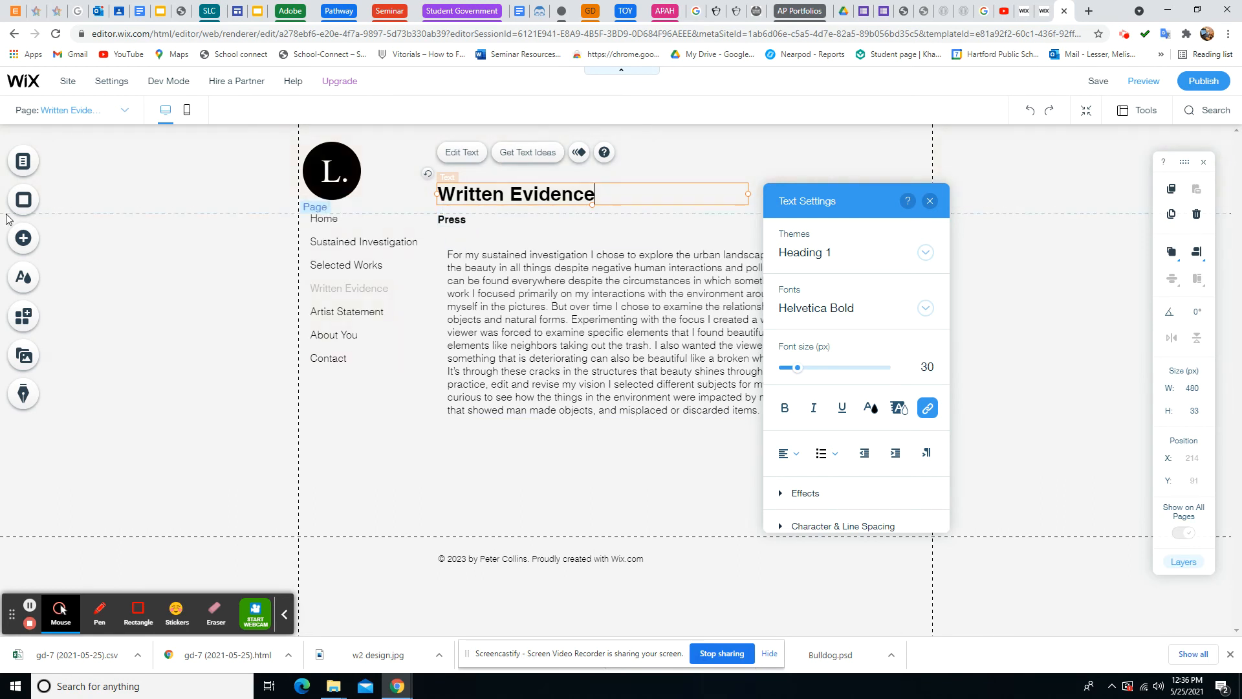
Glance at the site's pages list, then preview the site as visitors see it
{"action": "left_click", "coordinate": [44, 158]}
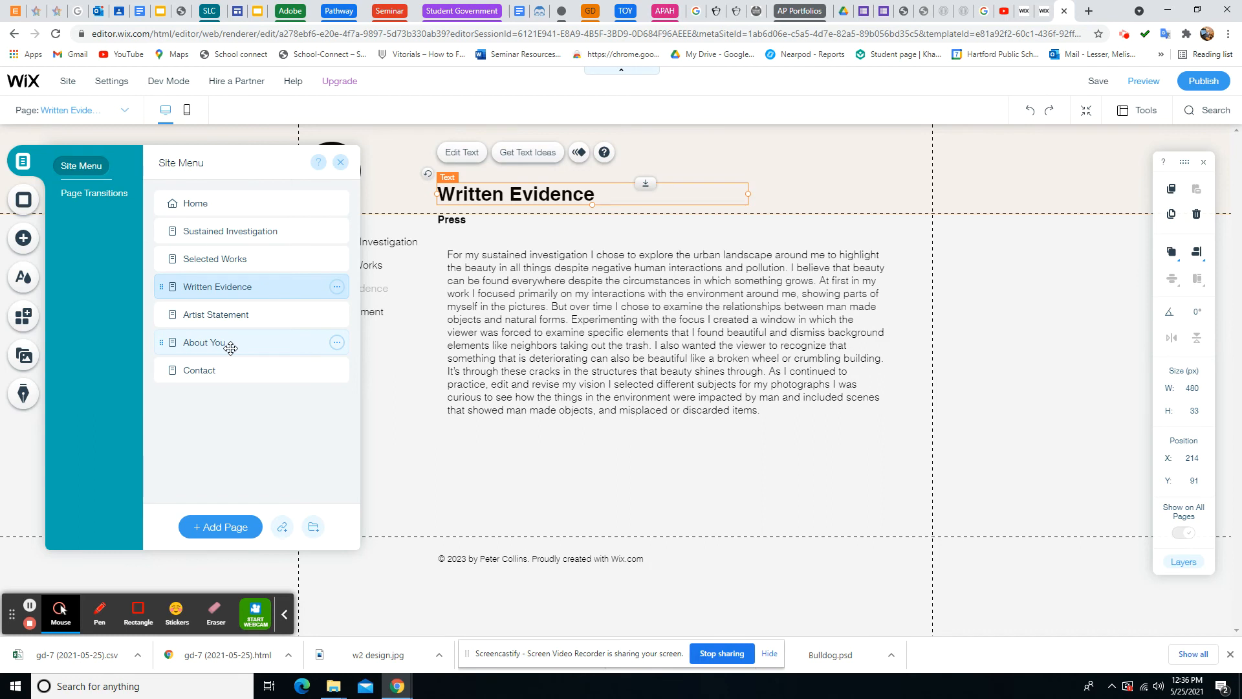
{"action": "left_click", "coordinate": [452, 491]}
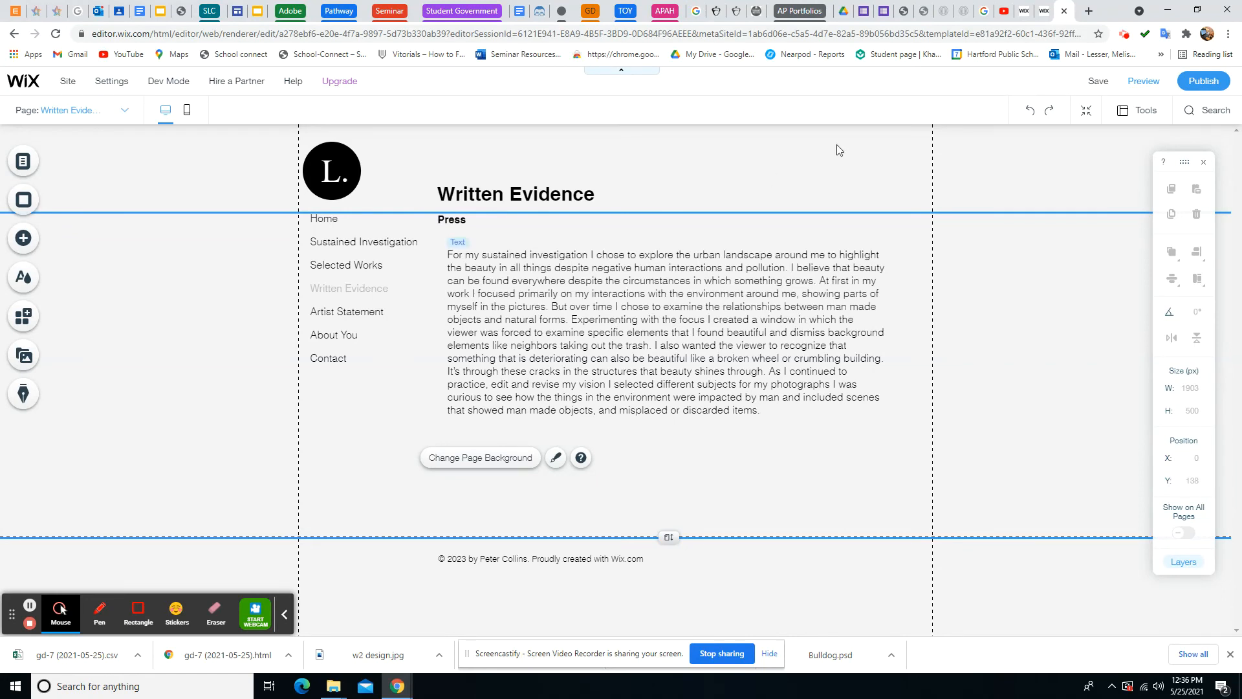
{"action": "left_click", "coordinate": [1149, 83]}
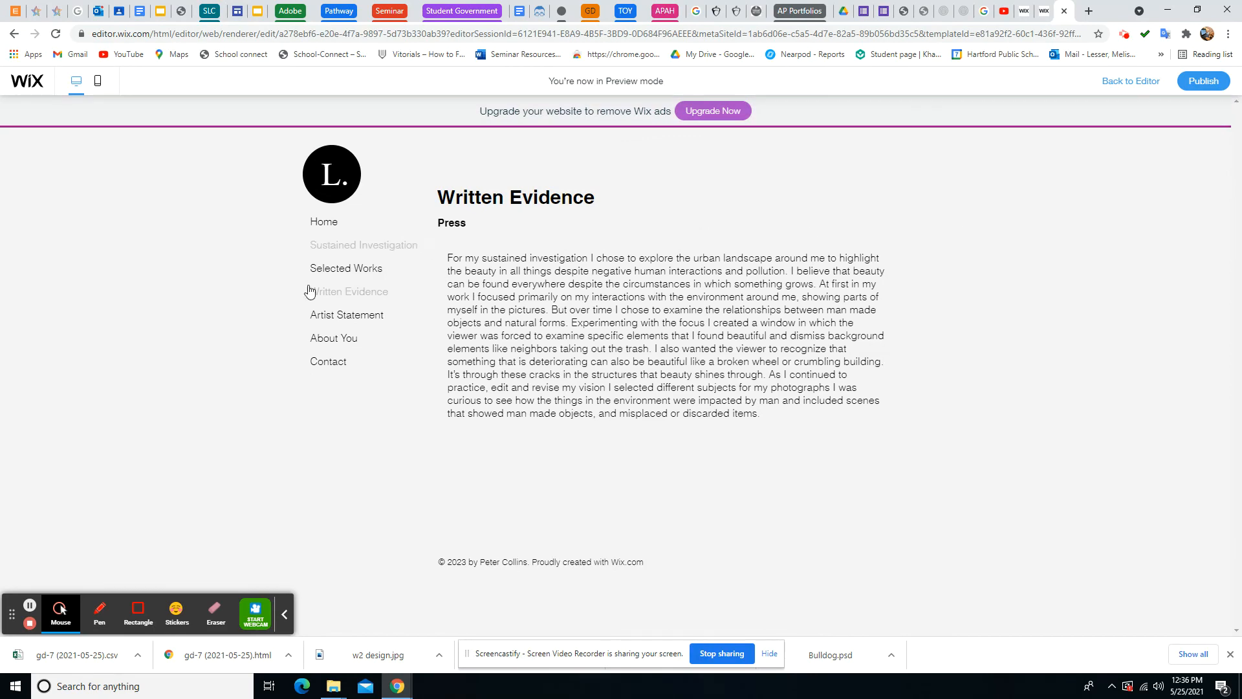
In preview, go to the Sustained Investigation page and scroll down to its gallery
{"action": "left_click", "coordinate": [319, 226]}
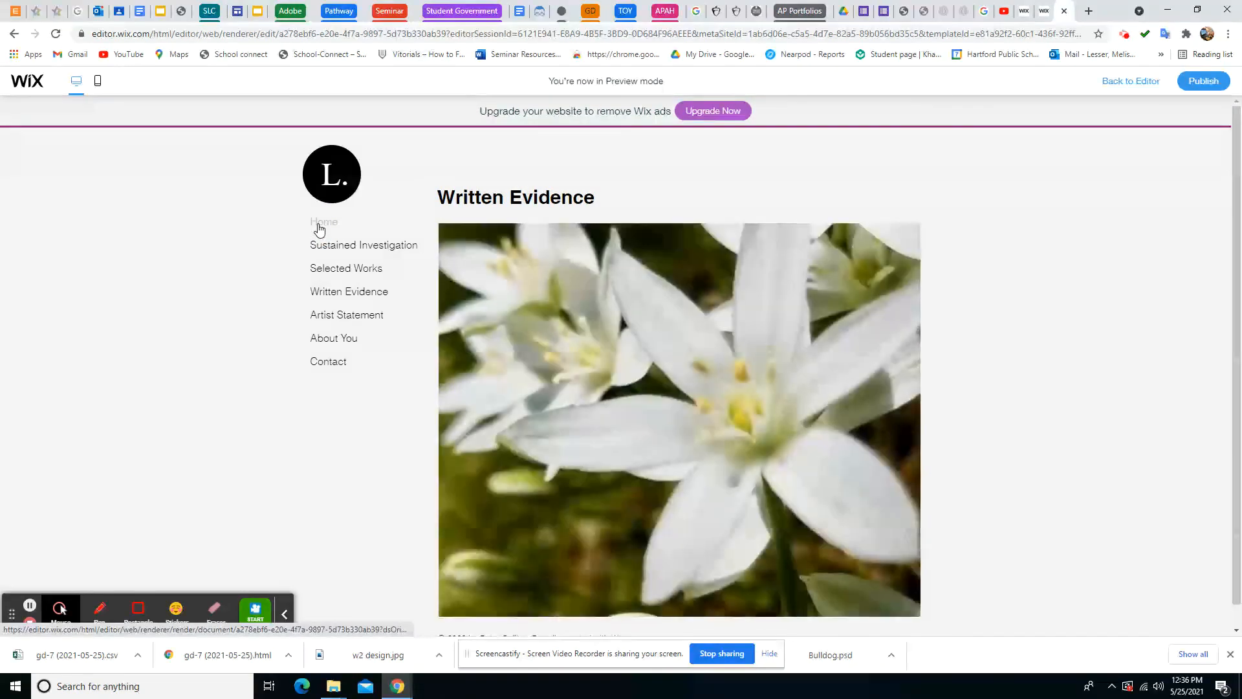
{"action": "left_click", "coordinate": [342, 248]}
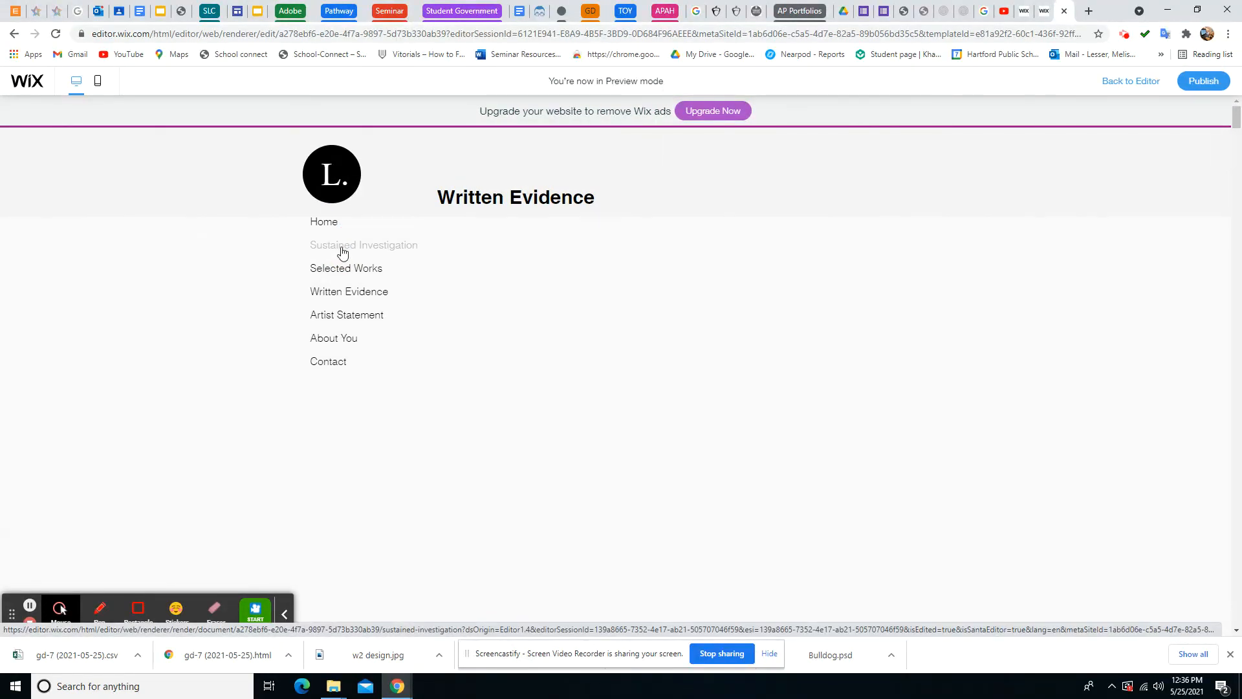
{"action": "scroll", "coordinate": [632, 311], "scroll_direction": "down", "scroll_amount": 1}
{"action": "scroll", "coordinate": [632, 311], "scroll_direction": "down", "scroll_amount": 1}
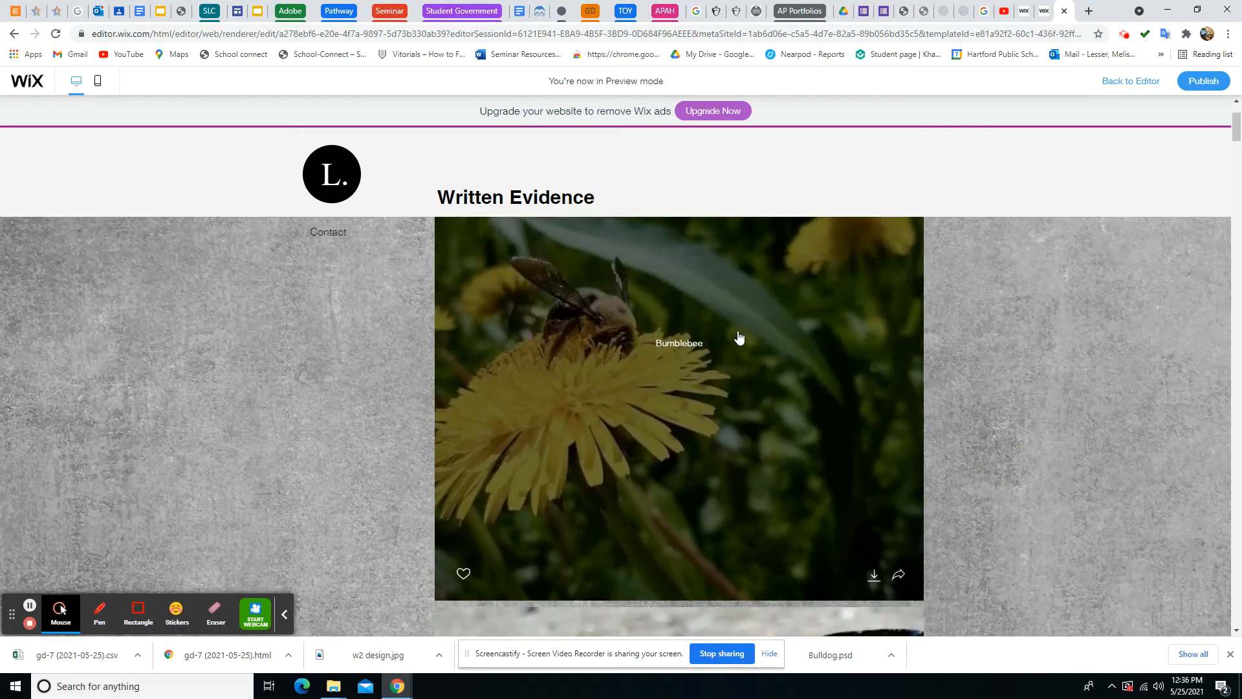
Enlarge the Bumblebee photo, step through the next two photos, then scroll the rest of the page
{"action": "left_click", "coordinate": [681, 350]}
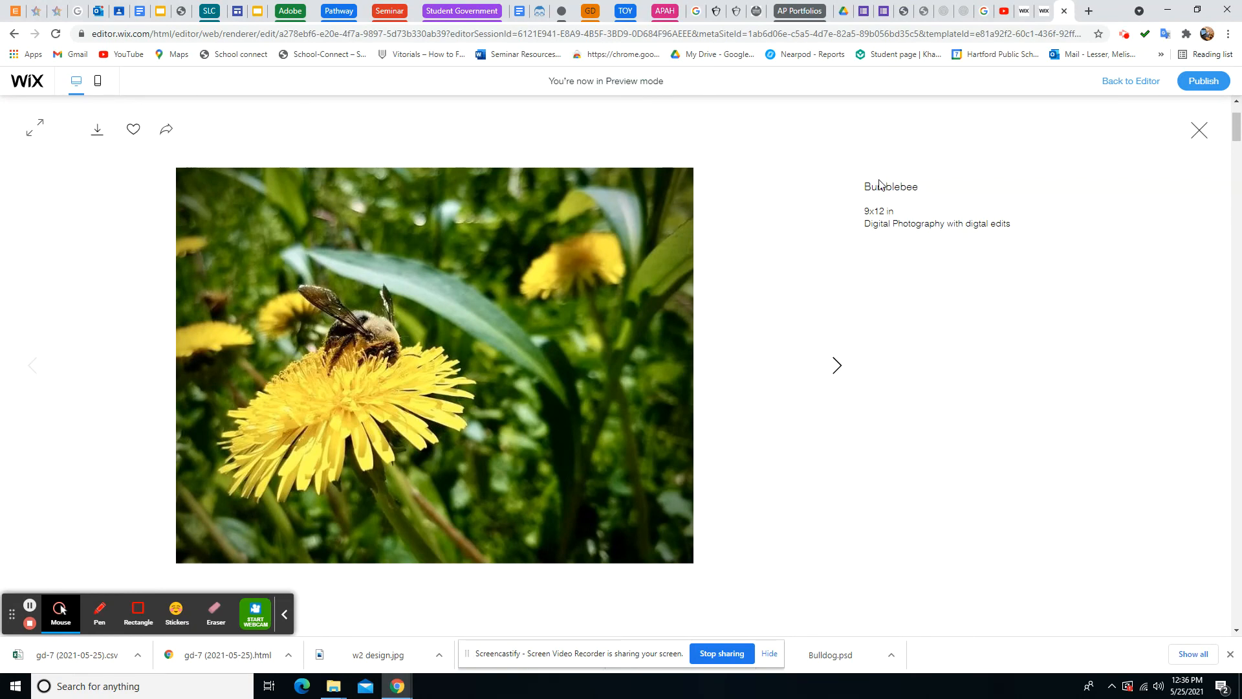
{"action": "left_click", "coordinate": [839, 367]}
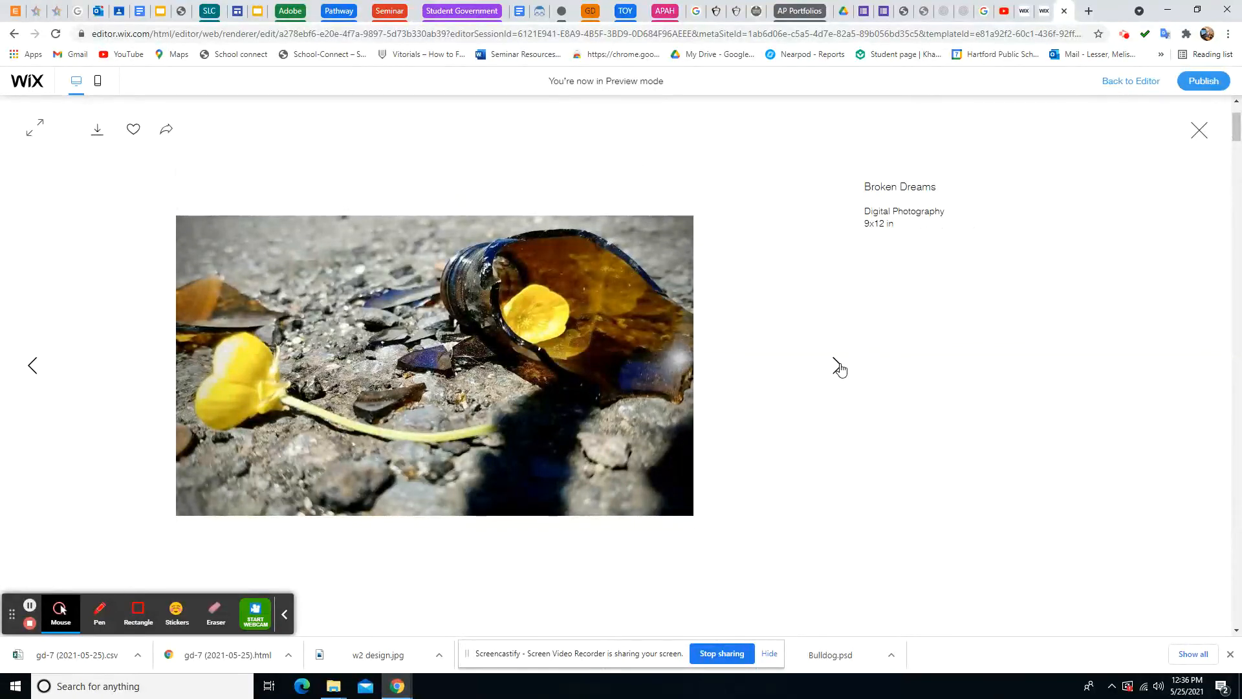
{"action": "left_click", "coordinate": [838, 367]}
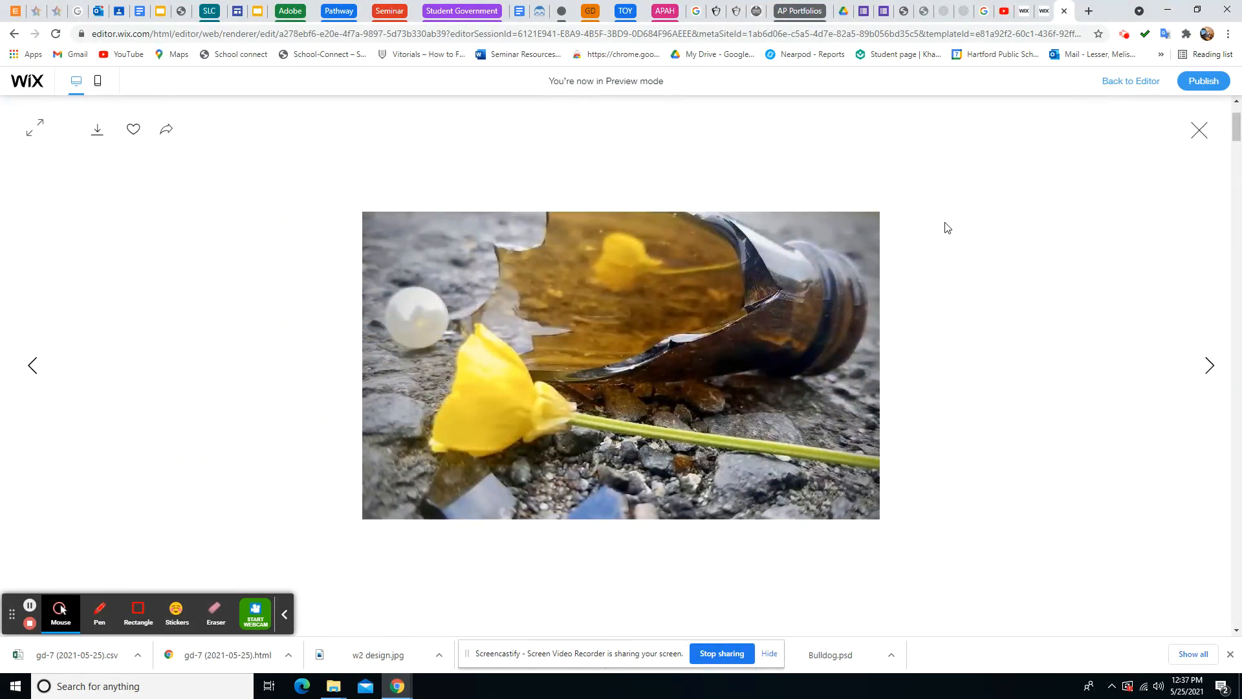
{"action": "left_click", "coordinate": [1200, 130]}
{"action": "scroll", "coordinate": [892, 255], "scroll_direction": "down", "scroll_amount": 6}
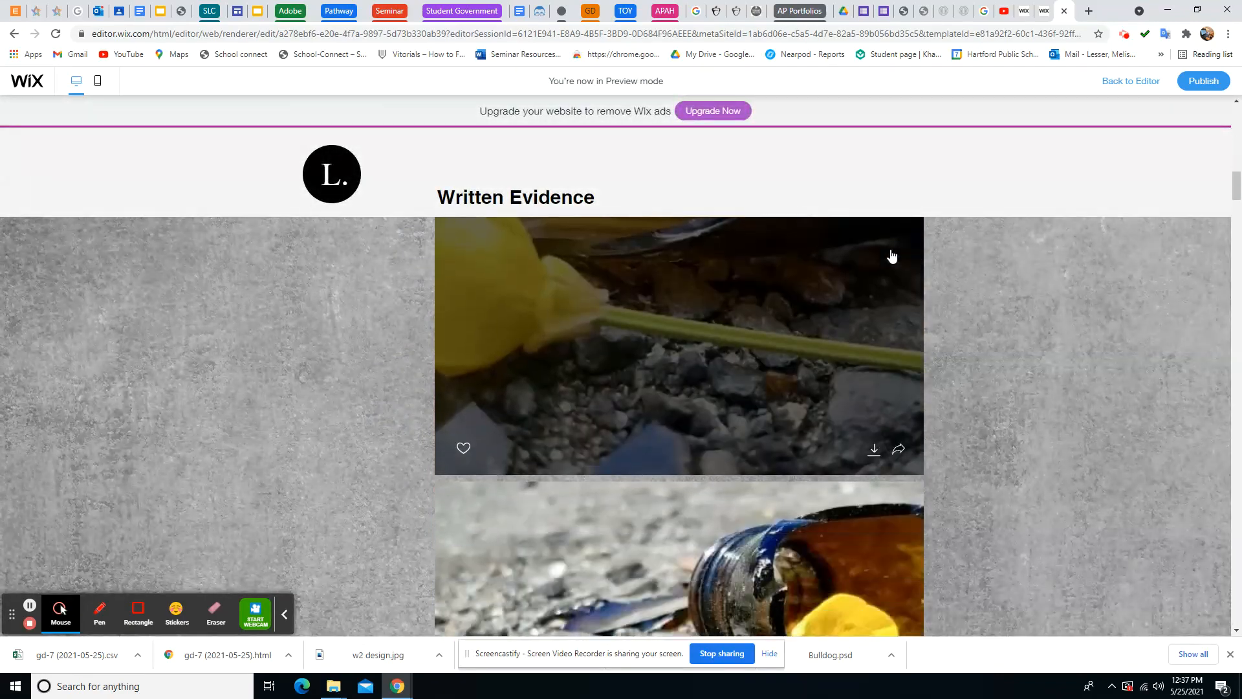
{"action": "scroll", "coordinate": [891, 256], "scroll_direction": "down", "scroll_amount": 5}
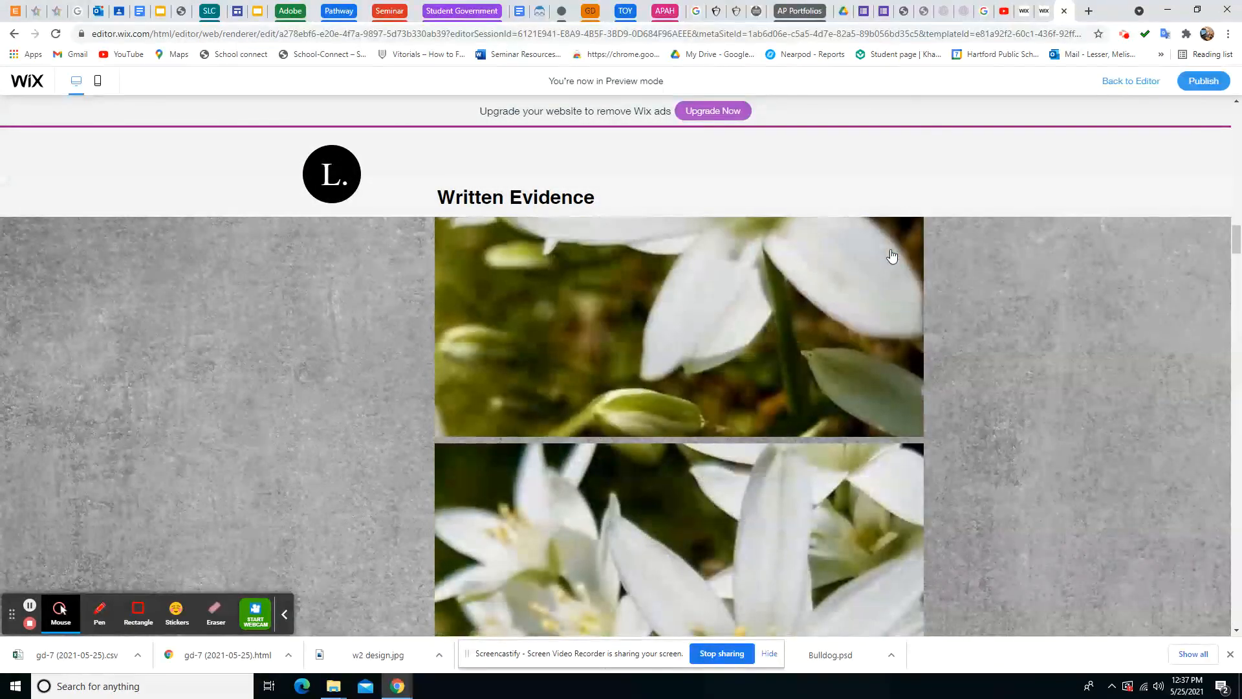
{"action": "scroll", "coordinate": [892, 256], "scroll_direction": "down", "scroll_amount": 5}
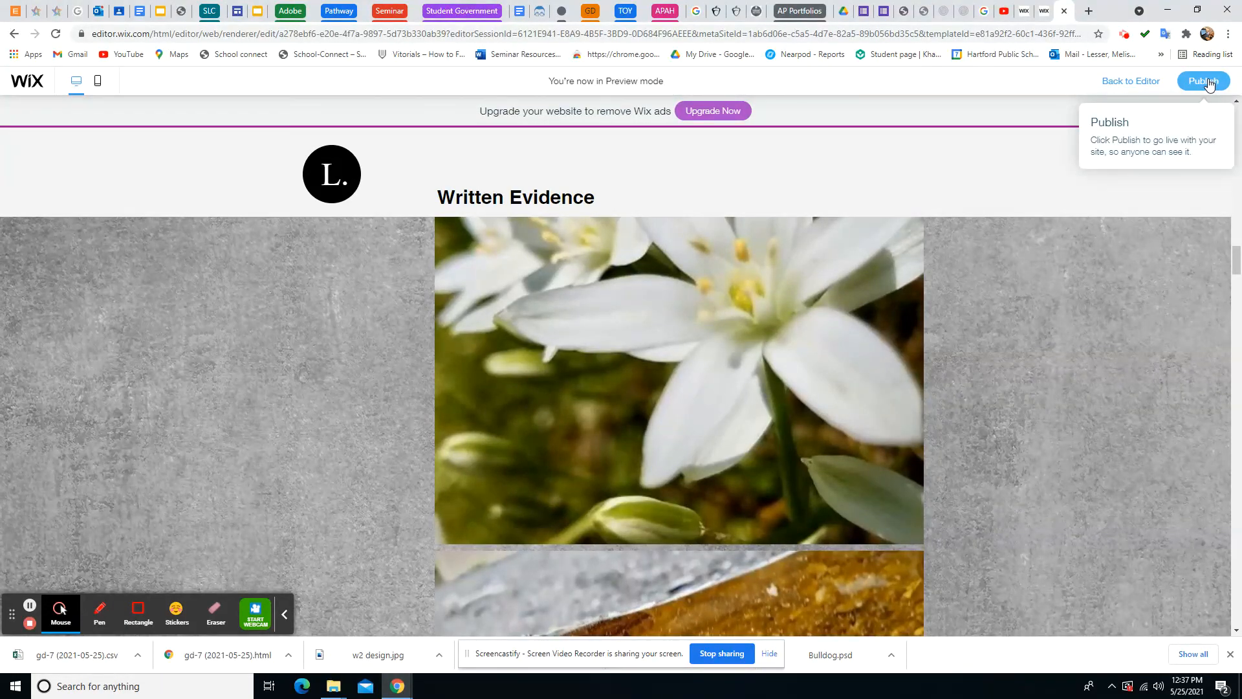
Publish the site, copy its live address, check the Classroom assignment, and close the confirmation
{"action": "left_click", "coordinate": [1207, 82]}
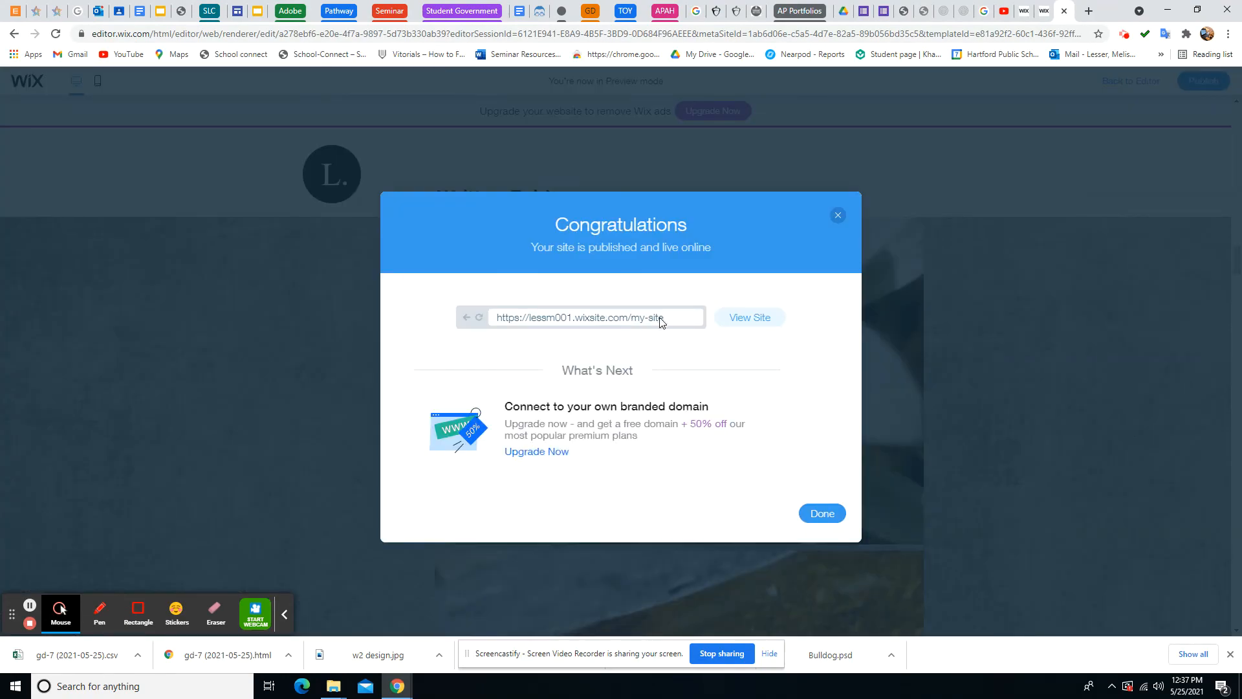
{"action": "left_click_drag", "start_coordinate": [682, 321], "coordinate": [495, 323]}
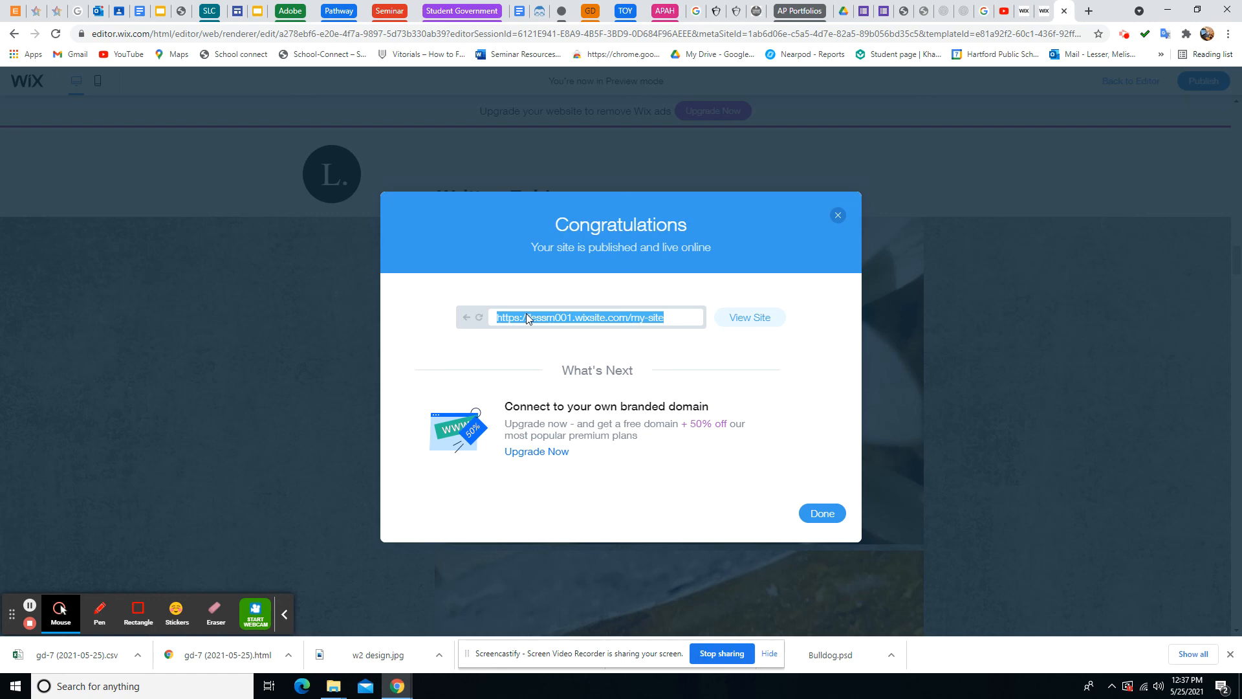
{"action": "left_click", "coordinate": [109, 11]}
{"action": "scroll", "coordinate": [670, 403], "scroll_direction": "up", "scroll_amount": 2}
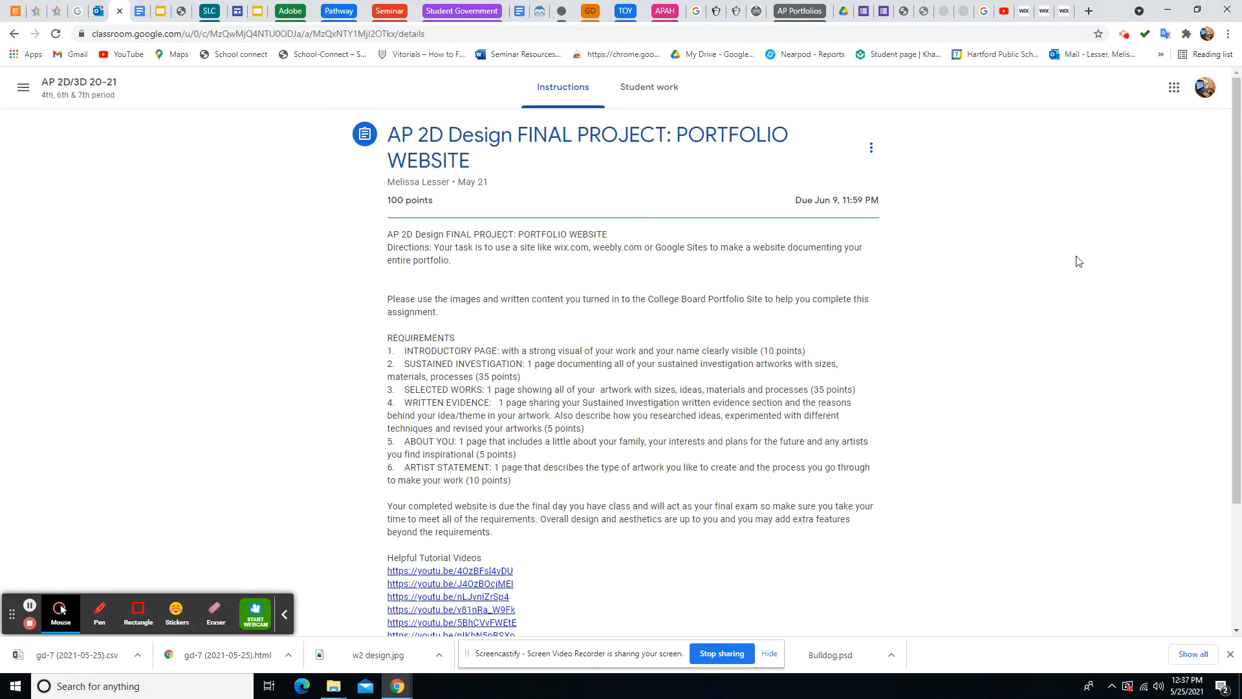
{"action": "left_click", "coordinate": [1063, 11]}
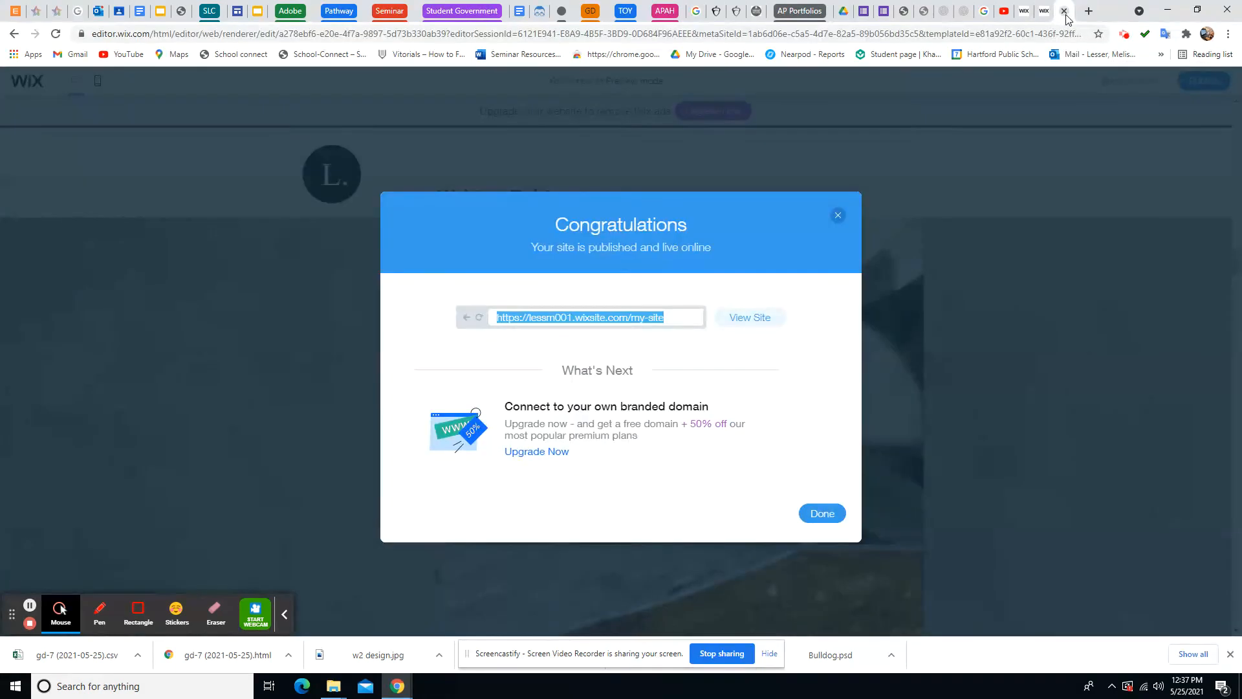
{"action": "left_click", "coordinate": [838, 215]}
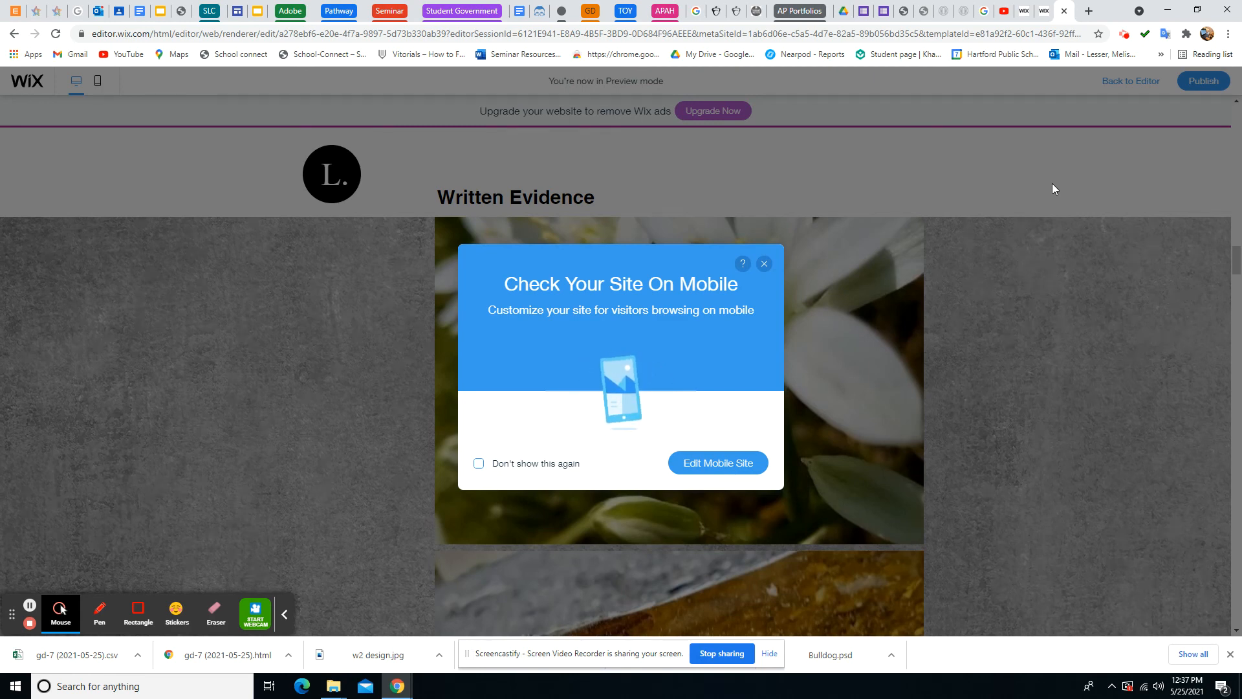
Scroll through the site's mobile view, then switch to the PORTFOLIO WEBSITE assignment in Google Docs
{"action": "left_click", "coordinate": [721, 469]}
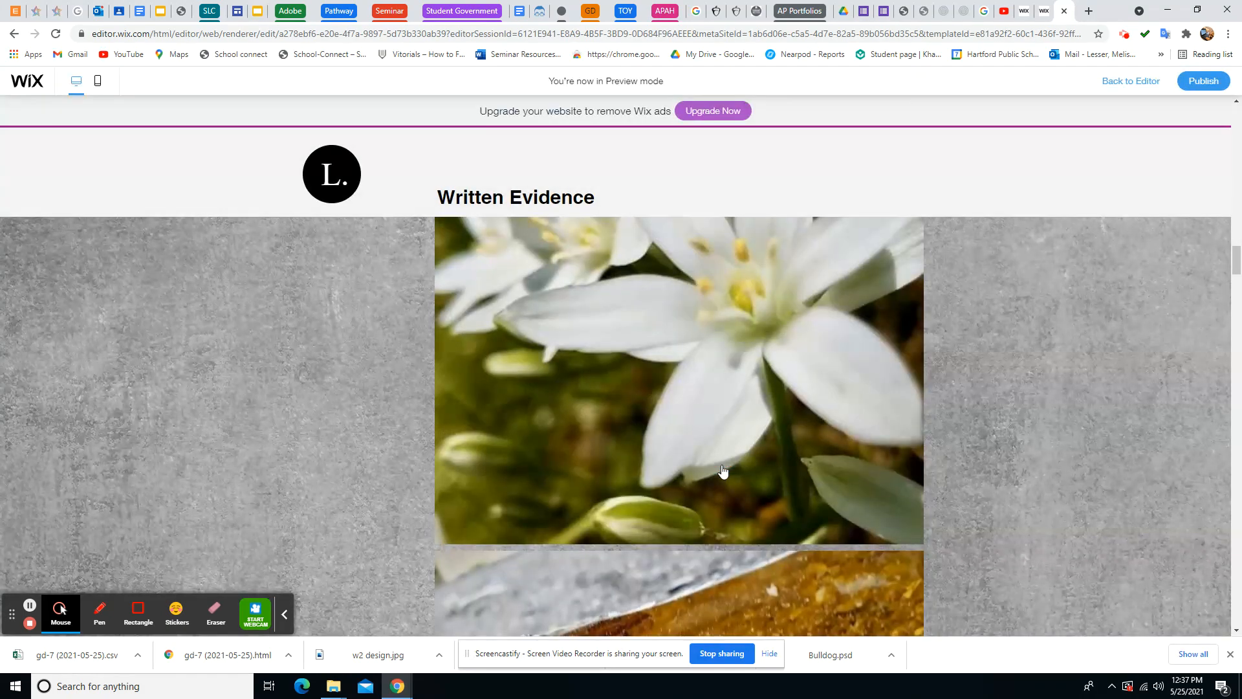
{"action": "scroll", "coordinate": [658, 362], "scroll_direction": "down", "scroll_amount": 1}
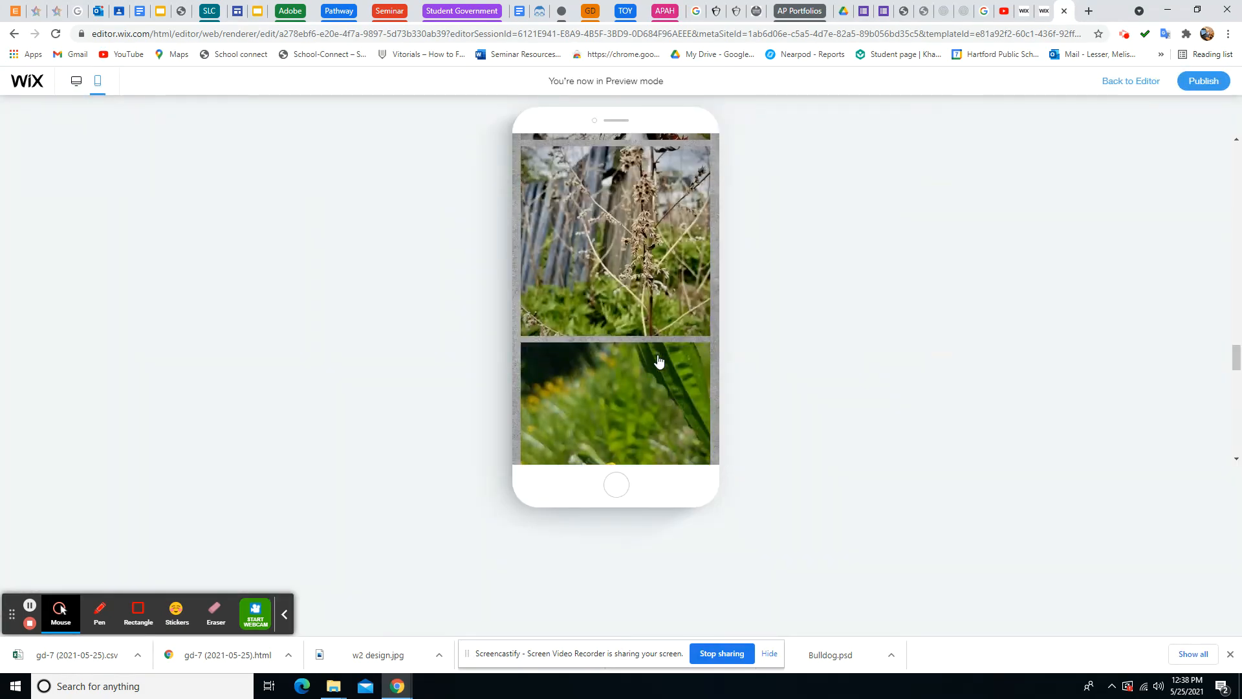
{"action": "scroll", "coordinate": [658, 361], "scroll_direction": "up", "scroll_amount": 2}
{"action": "scroll", "coordinate": [659, 361], "scroll_direction": "up", "scroll_amount": 10}
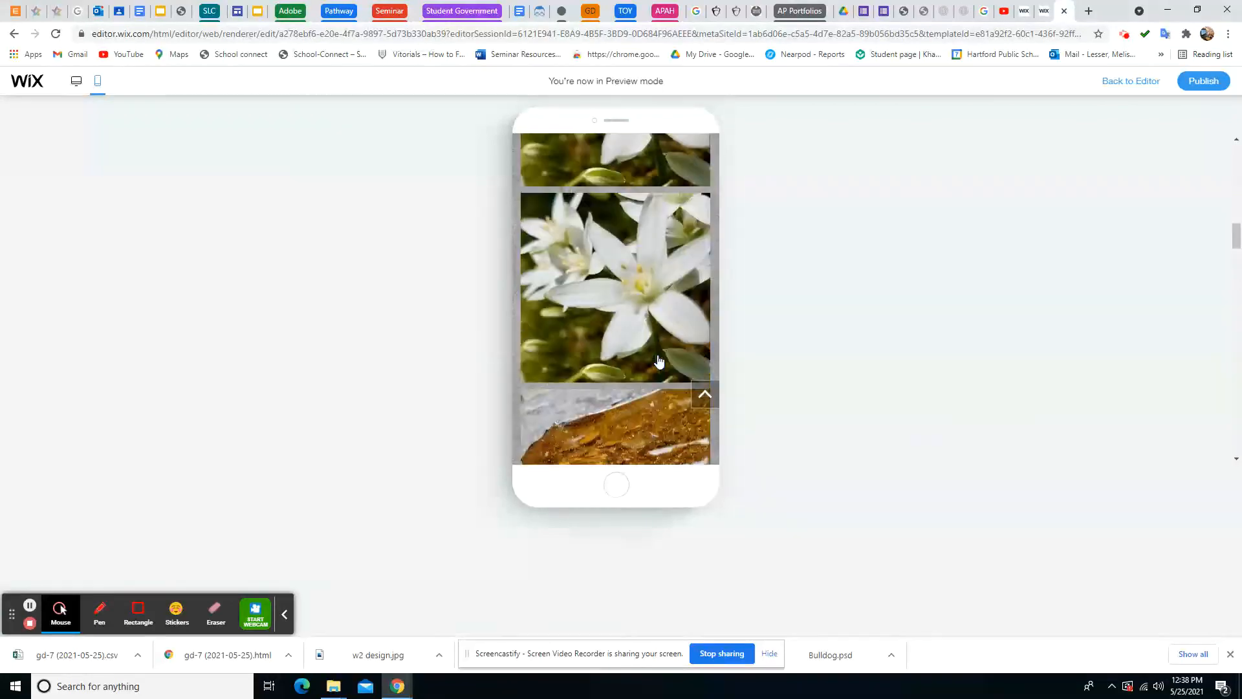
{"action": "scroll", "coordinate": [658, 361], "scroll_direction": "up", "scroll_amount": 5}
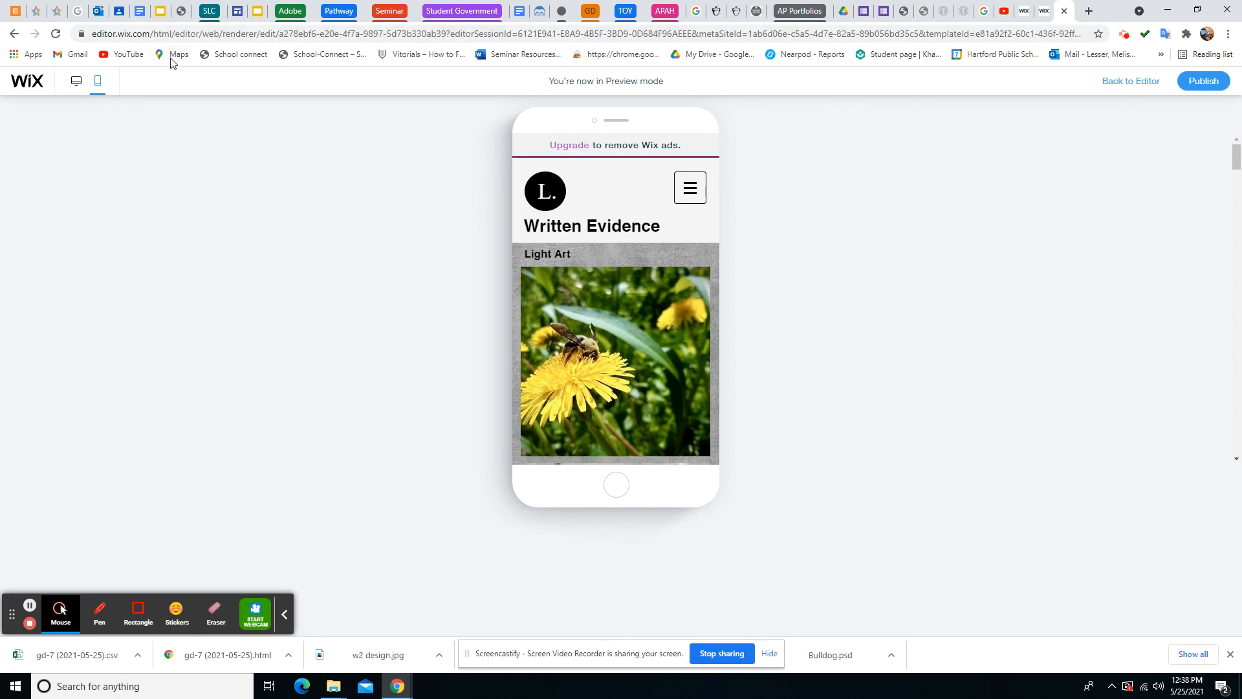
{"action": "left_click", "coordinate": [141, 12]}
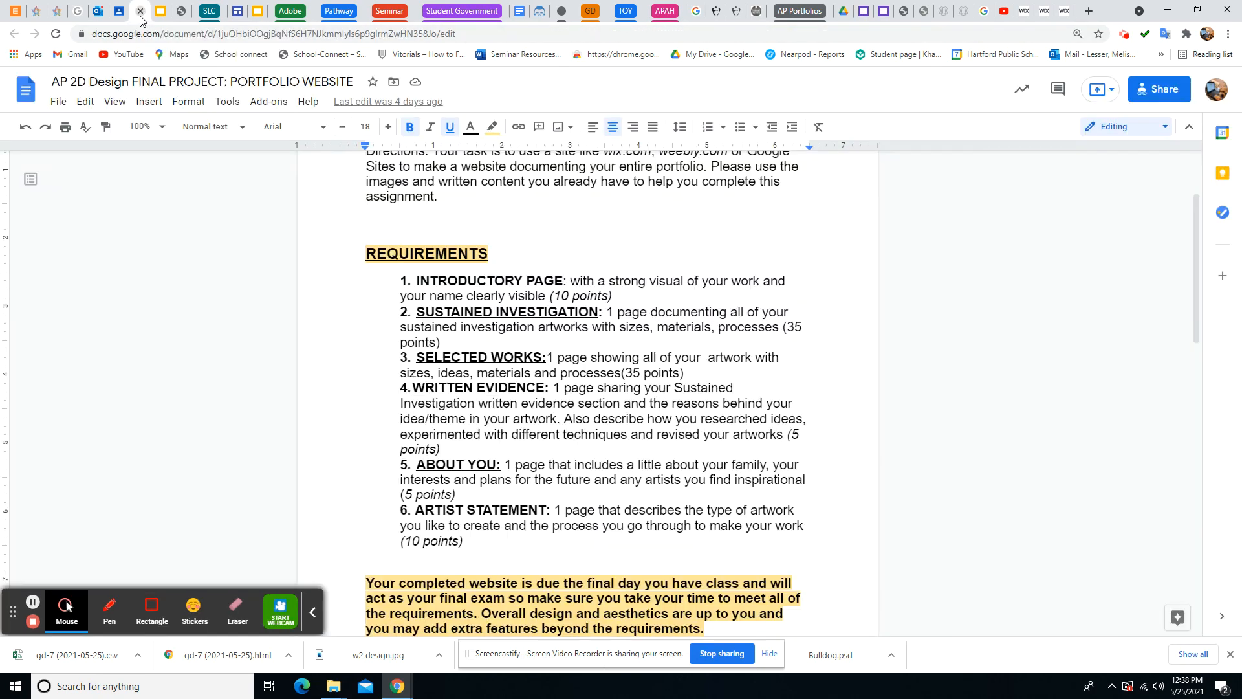